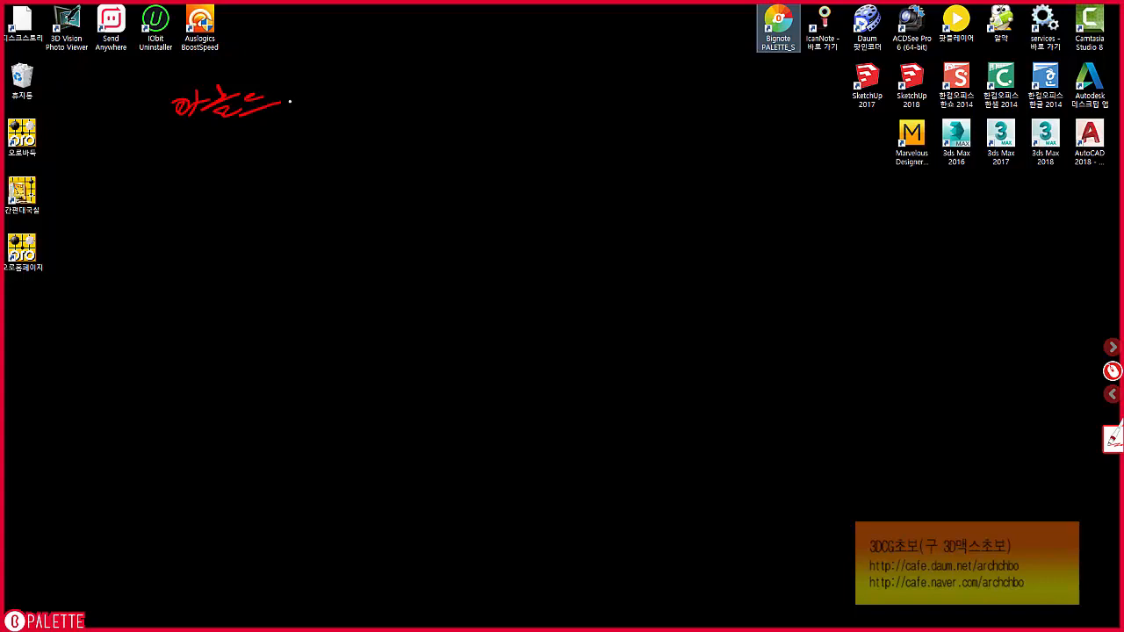
Handwrite an arrow and "shader" after the Korean Arnold heading, and list "1 Materials" and "2 Maps" beneath it.
left_click_drag(289, 104, 327, 93)
mouse_move(321, 80)
left_mouse_down()
mouse_move(351, 89)
mouse_move(332, 106)
mouse_move(356, 107)
left_mouse_up()
mouse_move(386, 67)
left_mouse_down()
mouse_move(409, 111)
mouse_move(443, 92)
mouse_move(525, 79)
left_mouse_up()
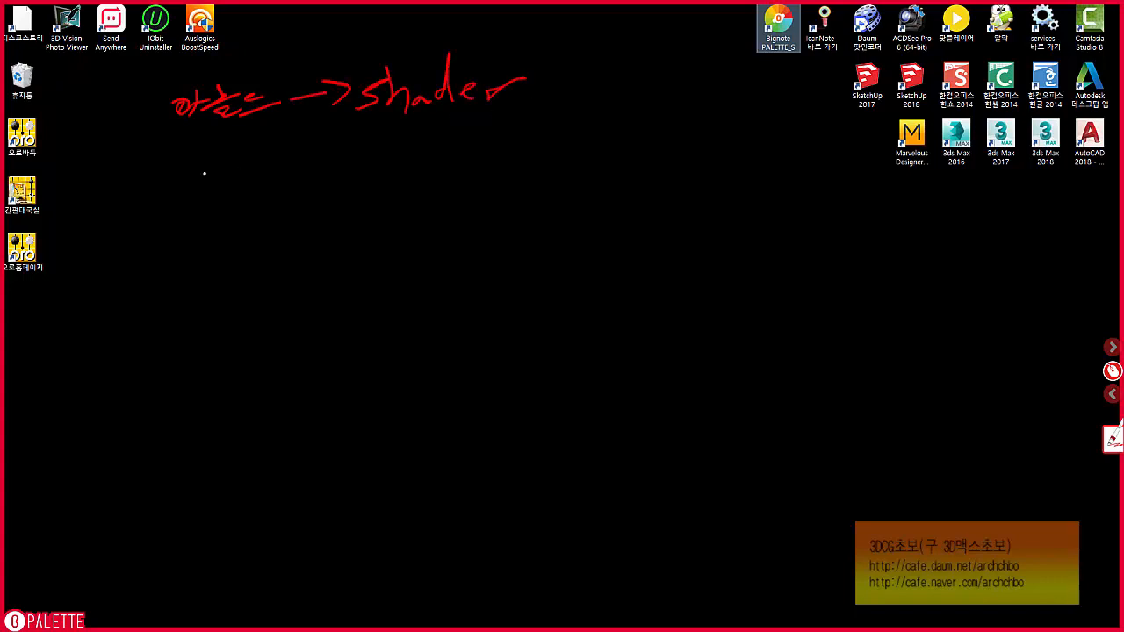
mouse_move(183, 168)
left_mouse_down()
mouse_move(228, 155)
mouse_move(258, 173)
mouse_move(431, 172)
left_mouse_up()
left_click_drag(186, 240, 347, 238)
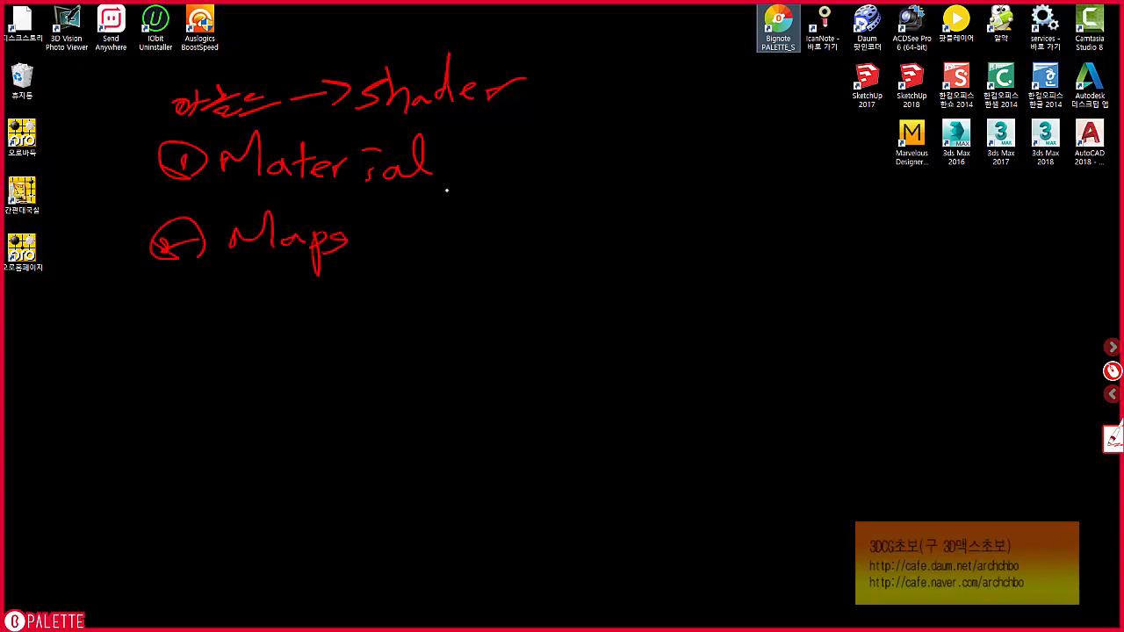
left_click_drag(447, 154, 439, 179)
Handwrite "3 Third Party shaders:" as the third list entry and underline "Third Party".
mouse_move(170, 318)
left_mouse_down()
mouse_move(189, 338)
mouse_move(267, 356)
mouse_move(316, 322)
mouse_move(363, 345)
mouse_move(377, 328)
mouse_move(445, 331)
mouse_move(481, 315)
mouse_move(457, 343)
mouse_move(618, 325)
left_mouse_up()
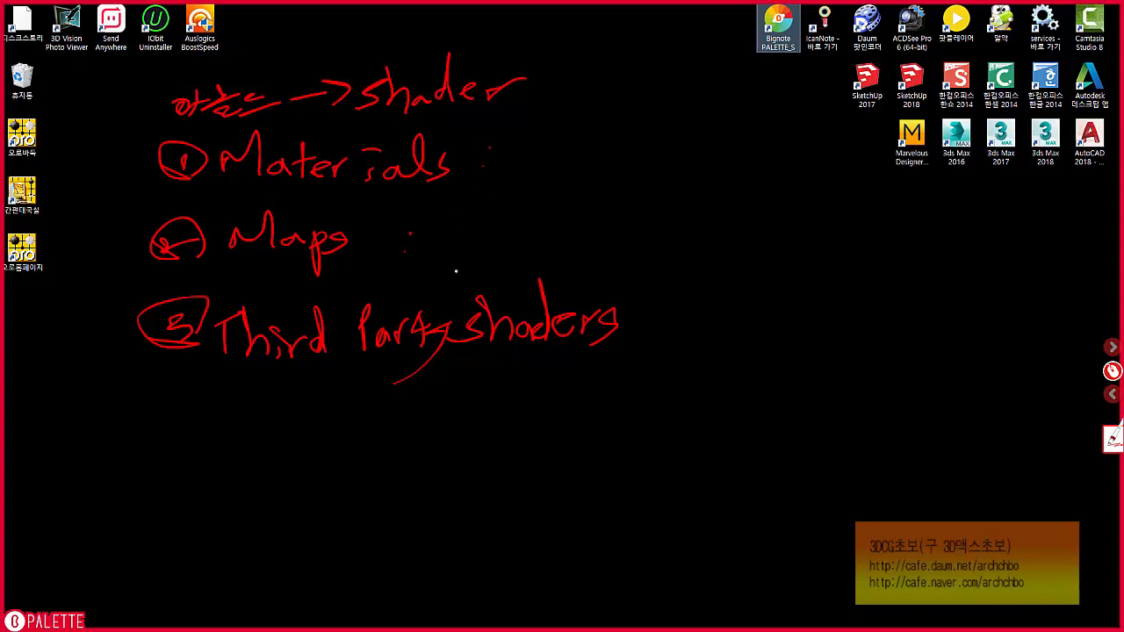
left_click(639, 331)
left_click_drag(219, 373, 509, 360)
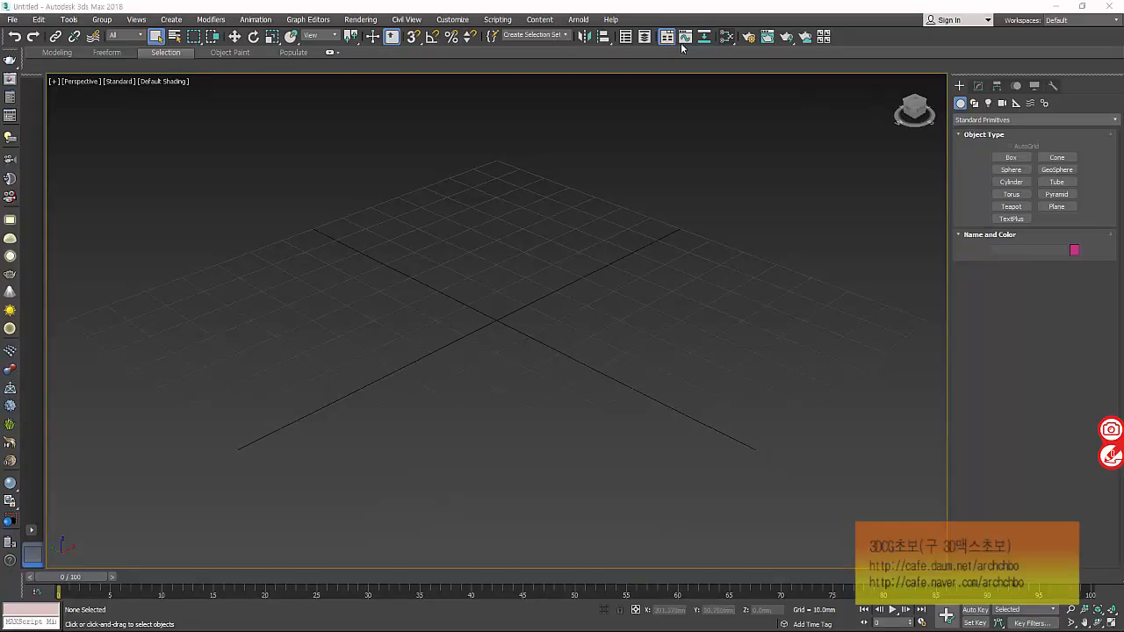
Switch to 3ds Max and enable Legacy 3ds Max Map support in the Arnold render setup's system settings.
left_click(748, 39)
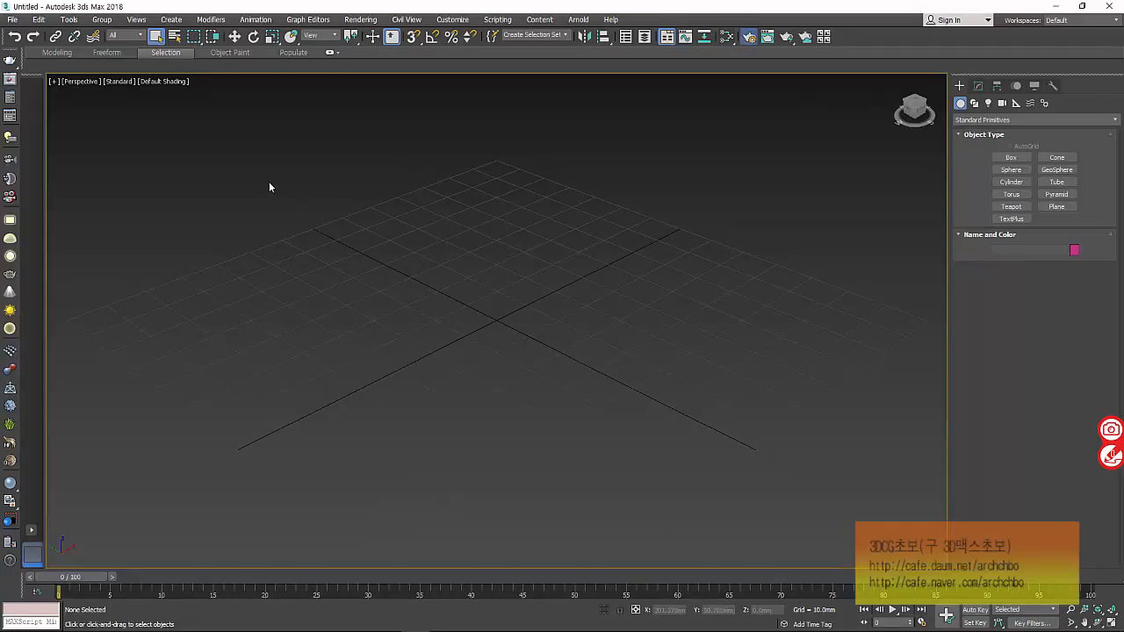
left_click(325, 215)
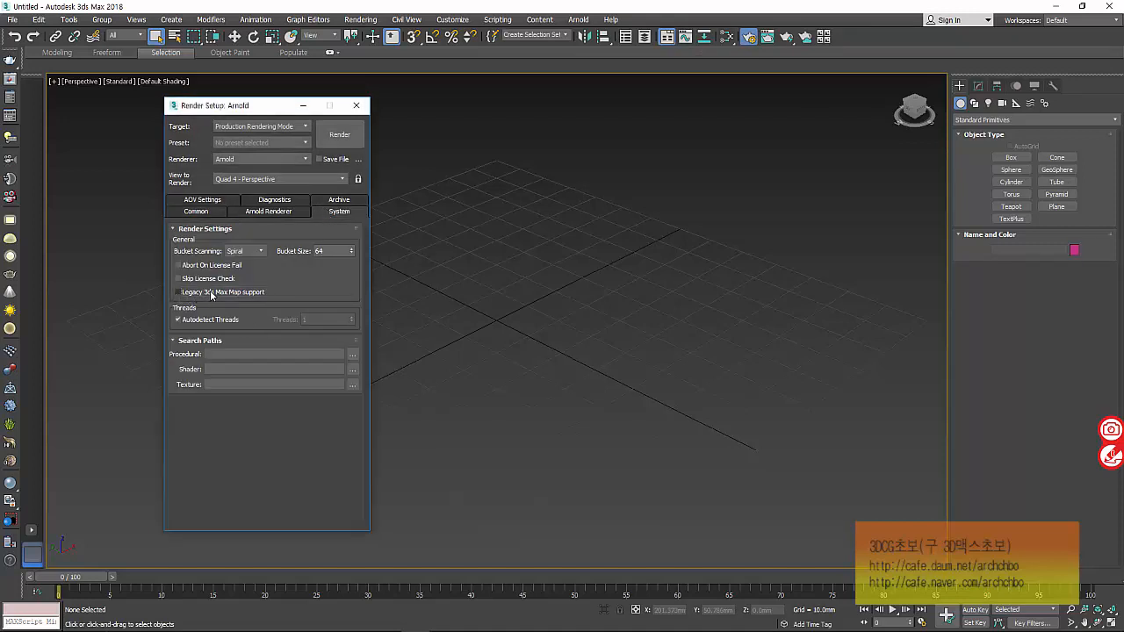
left_click(211, 293)
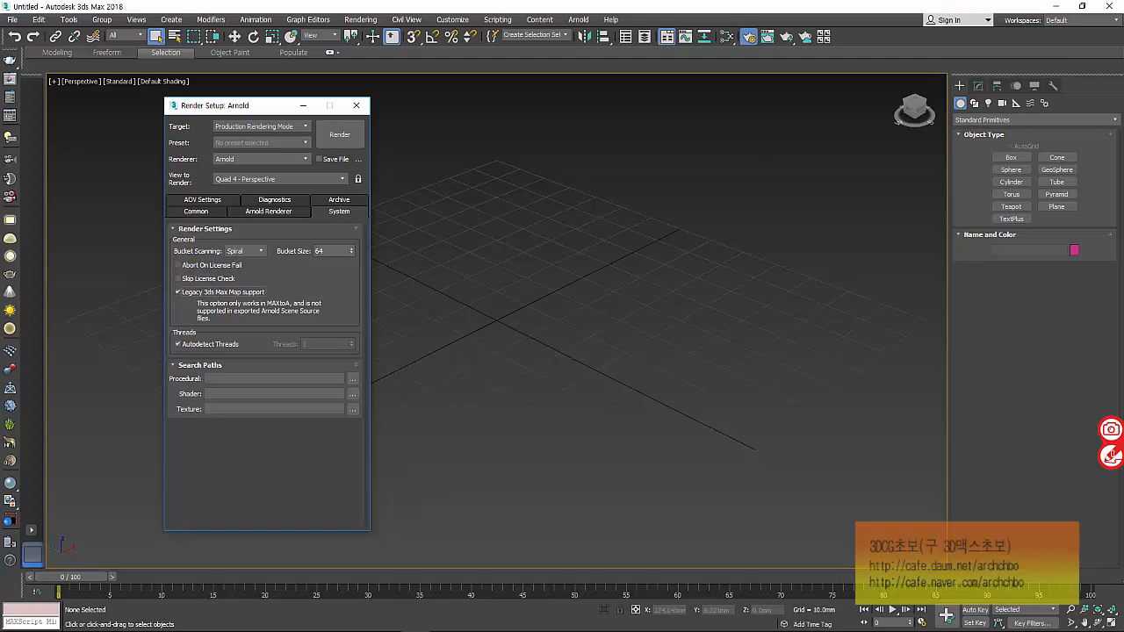
left_click(367, 108)
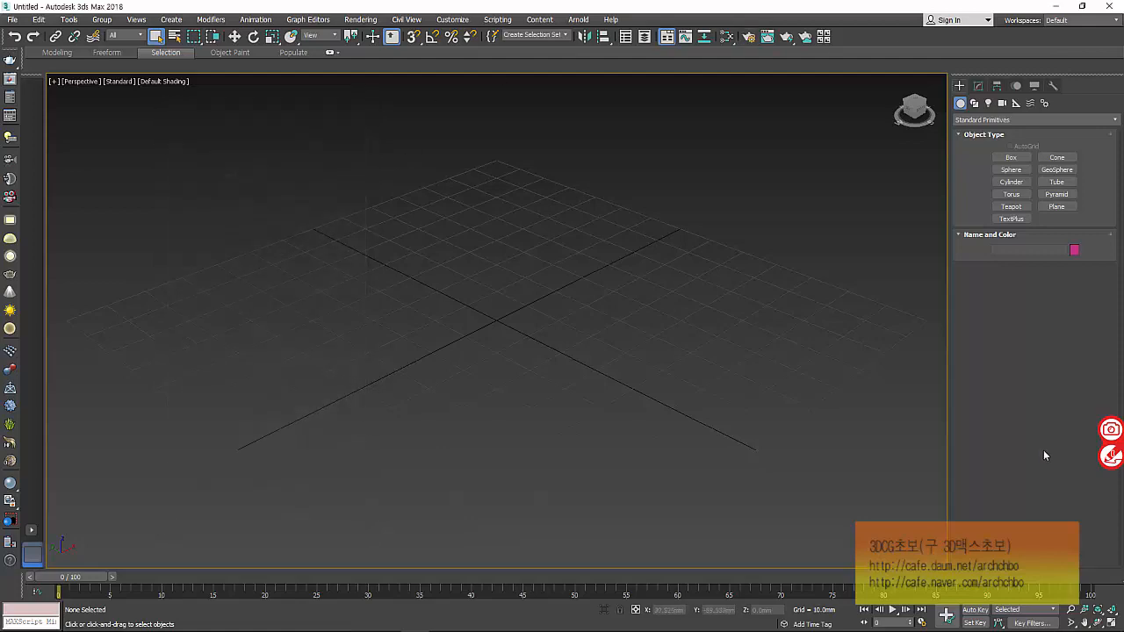
Return to the drawing board and handwrite a short Korean note after "shader:".
left_click(1111, 454)
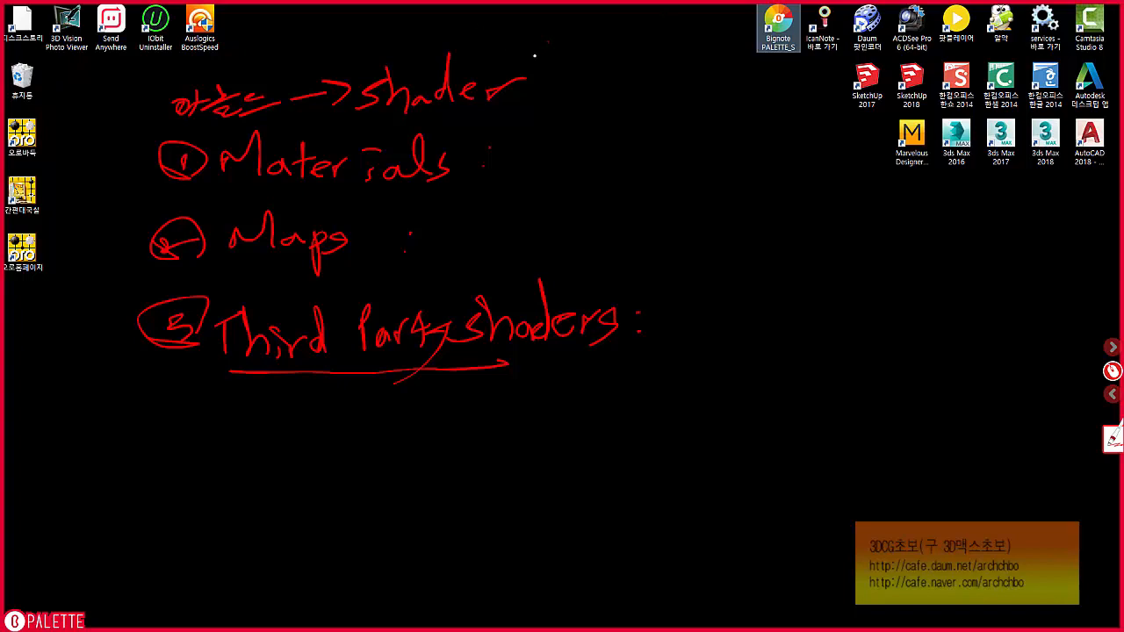
mouse_move(565, 64)
left_mouse_down()
mouse_move(622, 88)
mouse_move(636, 68)
mouse_move(636, 98)
left_mouse_up()
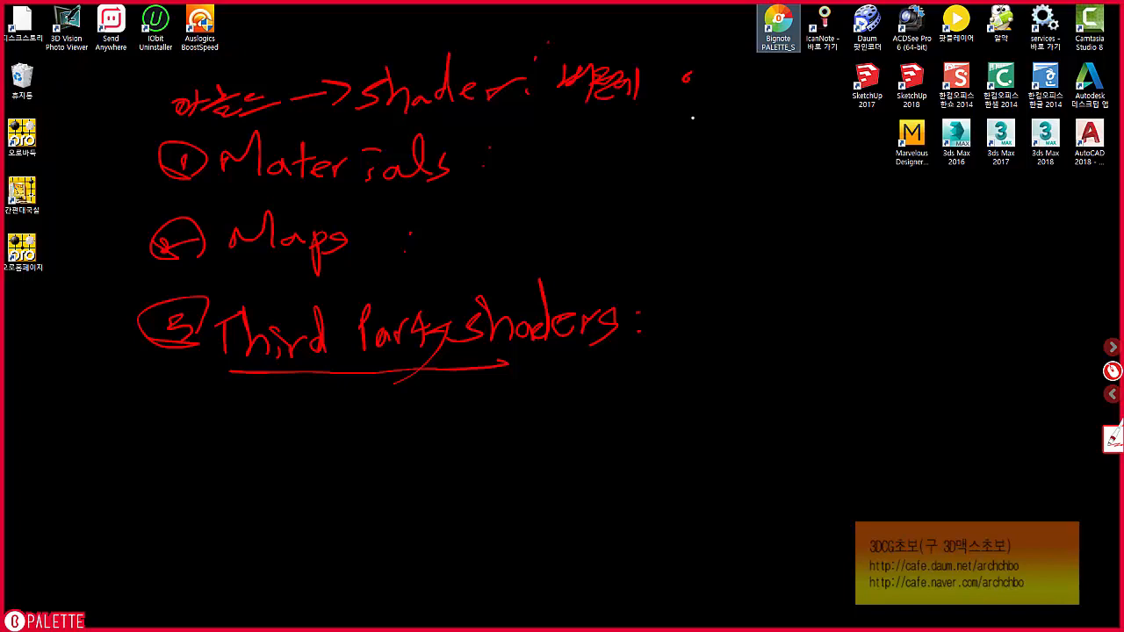
left_click_drag(689, 66, 772, 81)
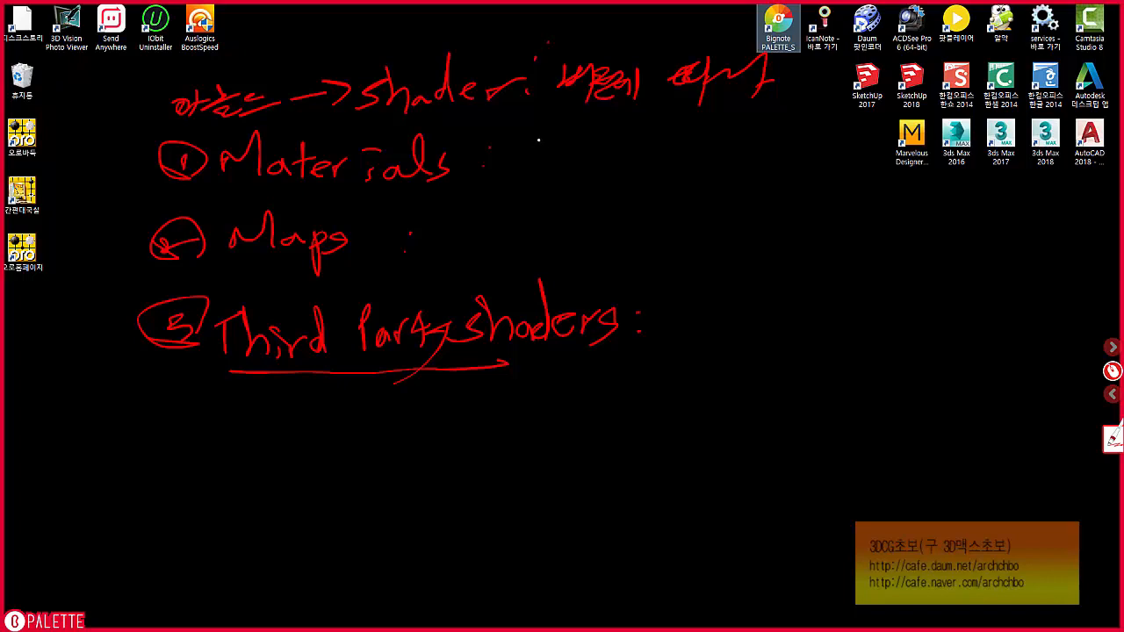
Handwrite "3dsMax Material" beside the Materials entry, with "AOV, Surface, Utility" on the line beneath.
mouse_move(525, 140)
left_mouse_down()
mouse_move(534, 151)
mouse_move(558, 125)
mouse_move(565, 155)
mouse_move(589, 132)
mouse_move(651, 151)
mouse_move(742, 132)
mouse_move(773, 145)
mouse_move(833, 132)
left_mouse_up()
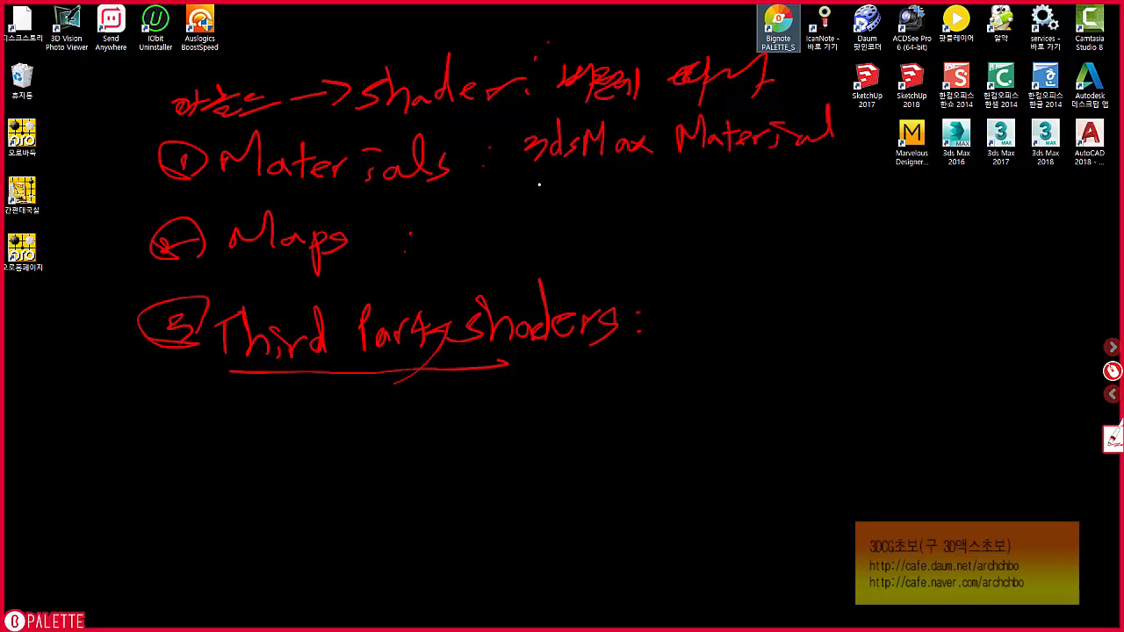
mouse_move(531, 203)
left_mouse_down()
mouse_move(581, 186)
mouse_move(621, 191)
left_mouse_up()
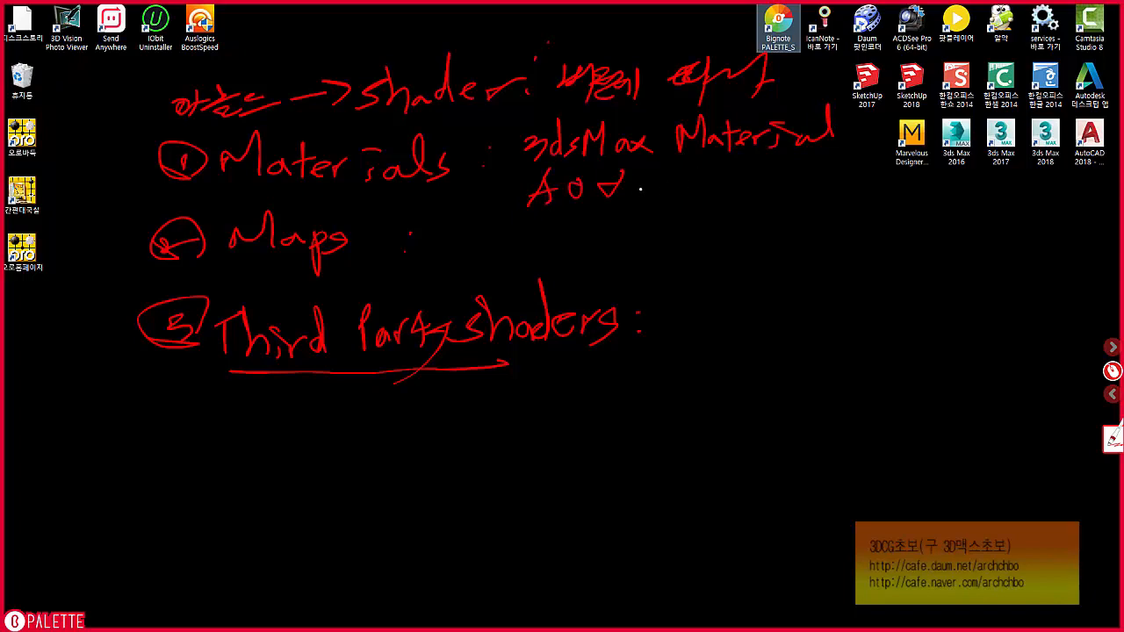
left_click_drag(656, 187, 645, 203)
mouse_move(718, 169)
left_mouse_down()
mouse_move(694, 207)
mouse_move(745, 195)
mouse_move(757, 216)
mouse_move(793, 202)
mouse_move(834, 209)
mouse_move(851, 191)
mouse_move(859, 217)
left_mouse_up()
left_click_drag(915, 181, 920, 205)
mouse_move(924, 178)
left_mouse_down()
mouse_move(925, 209)
mouse_move(955, 197)
mouse_move(938, 214)
left_mouse_up()
mouse_move(960, 187)
left_mouse_down()
mouse_move(979, 207)
mouse_move(999, 207)
left_mouse_up()
mouse_move(1003, 181)
left_mouse_down()
mouse_move(1018, 211)
mouse_move(1044, 198)
left_mouse_up()
left_click_drag(1059, 190, 990, 243)
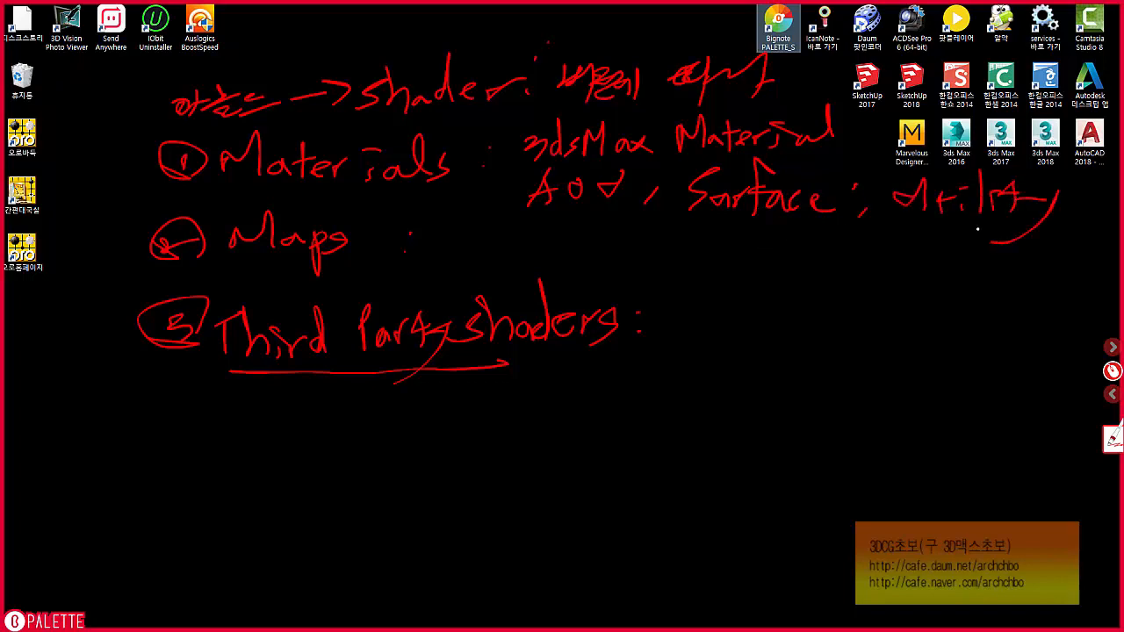
Handwrite "Volume", "Atmospher-" and "Math" on separate lines below the Surface and Utility entries.
left_click_drag(756, 253, 736, 278)
mouse_move(748, 267)
left_mouse_down()
mouse_move(784, 263)
mouse_move(764, 286)
left_mouse_up()
left_click_drag(781, 269, 776, 265)
mouse_move(815, 261)
left_mouse_down()
mouse_move(827, 278)
mouse_move(859, 230)
left_mouse_up()
left_click_drag(862, 268, 853, 277)
left_click_drag(882, 233, 878, 283)
mouse_move(883, 267)
left_mouse_down()
mouse_move(907, 279)
mouse_move(959, 276)
left_mouse_up()
left_click_drag(981, 271, 977, 279)
left_click_drag(812, 313, 795, 348)
mouse_move(813, 314)
left_mouse_down()
mouse_move(825, 347)
mouse_move(819, 332)
left_mouse_up()
mouse_move(836, 320)
left_mouse_down()
mouse_move(850, 349)
mouse_move(922, 335)
left_mouse_up()
left_click_drag(929, 335, 928, 390)
mouse_move(938, 347)
left_mouse_down()
mouse_move(957, 327)
mouse_move(991, 334)
left_mouse_up()
mouse_move(992, 337)
left_mouse_down()
mouse_move(1027, 321)
mouse_move(1064, 328)
left_mouse_up()
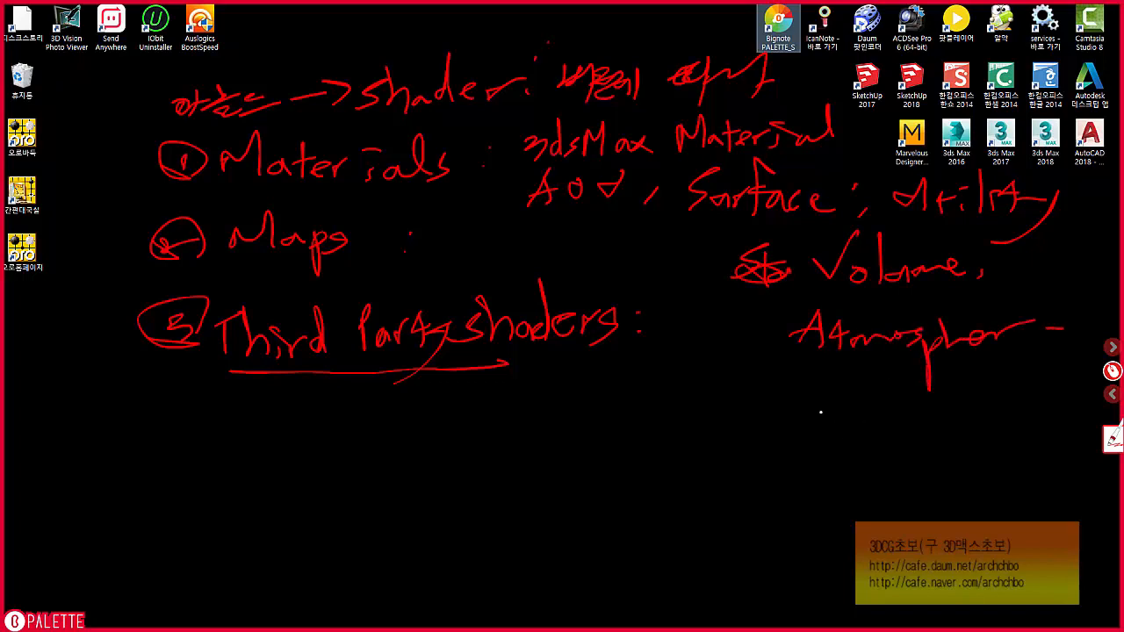
mouse_move(816, 421)
left_mouse_down()
mouse_move(827, 398)
mouse_move(858, 413)
left_mouse_up()
mouse_move(867, 411)
left_mouse_down()
mouse_move(885, 422)
mouse_move(904, 405)
left_mouse_up()
mouse_move(911, 384)
left_mouse_down()
mouse_move(916, 416)
mouse_move(941, 421)
left_mouse_up()
left_click_drag(943, 412, 947, 436)
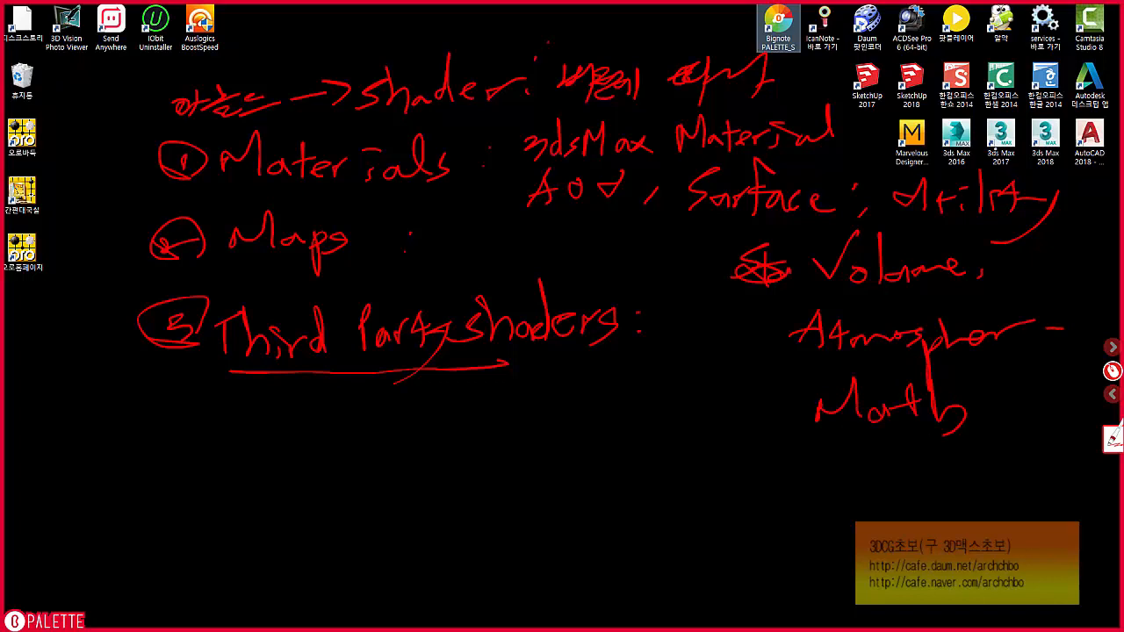
Cross out the Volume, Atmospher- and Math lines with a large X.
left_click_drag(960, 246, 753, 443)
left_click_drag(883, 264, 900, 239)
left_click_drag(931, 264, 982, 420)
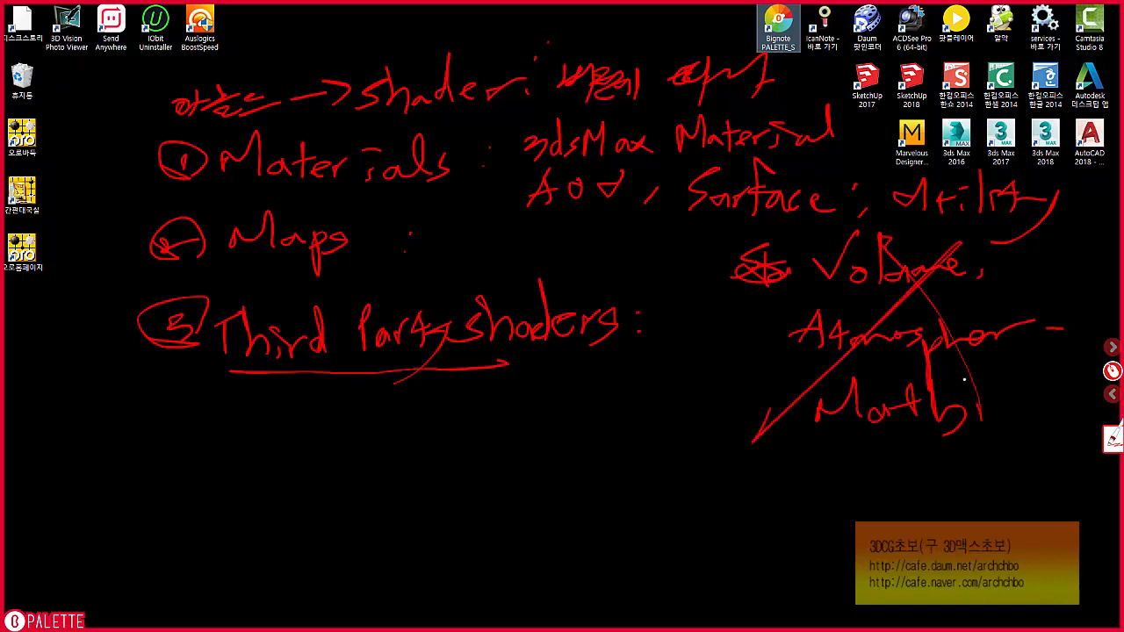
Draw boxes around "3dsMax Material" and "Surface" and emphasize them with extra strokes.
mouse_move(516, 165)
left_mouse_down()
mouse_move(724, 163)
mouse_move(864, 85)
mouse_move(483, 116)
mouse_move(495, 165)
left_mouse_up()
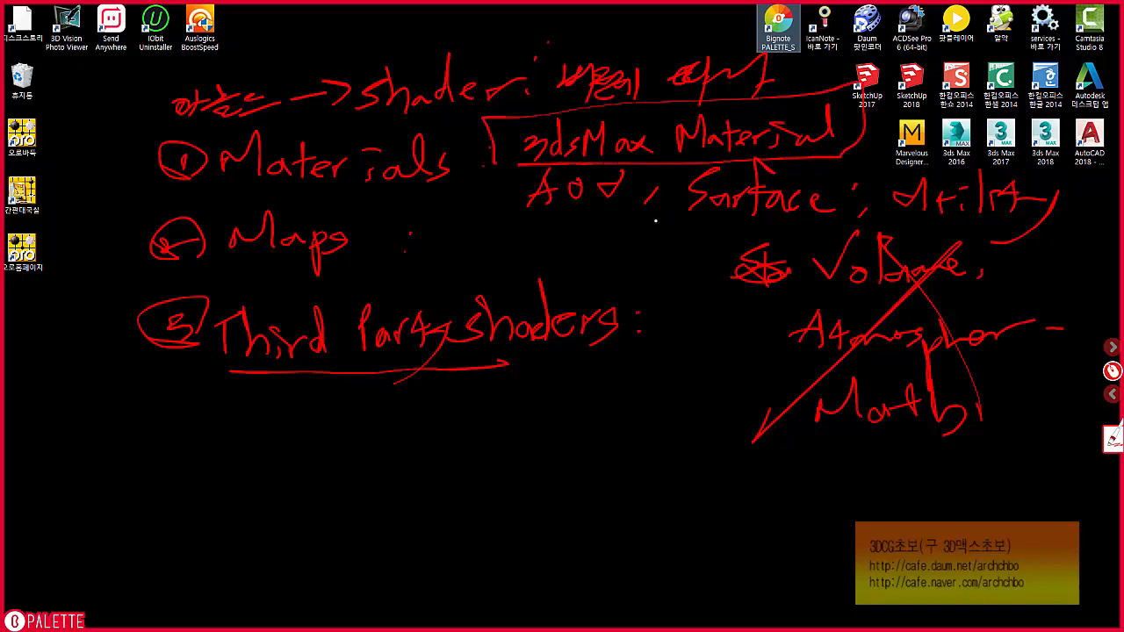
mouse_move(660, 217)
left_mouse_down()
mouse_move(865, 217)
mouse_move(848, 152)
mouse_move(647, 215)
mouse_move(646, 205)
left_mouse_up()
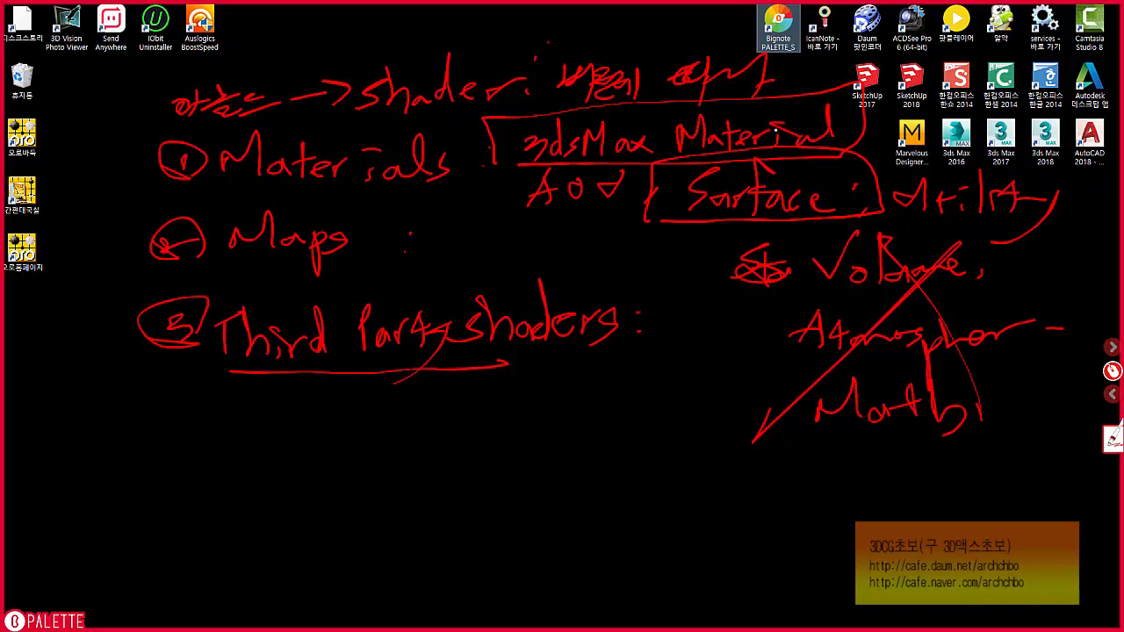
left_click_drag(550, 159, 734, 146)
mouse_move(638, 160)
left_mouse_down()
mouse_move(663, 191)
mouse_move(720, 194)
left_mouse_up()
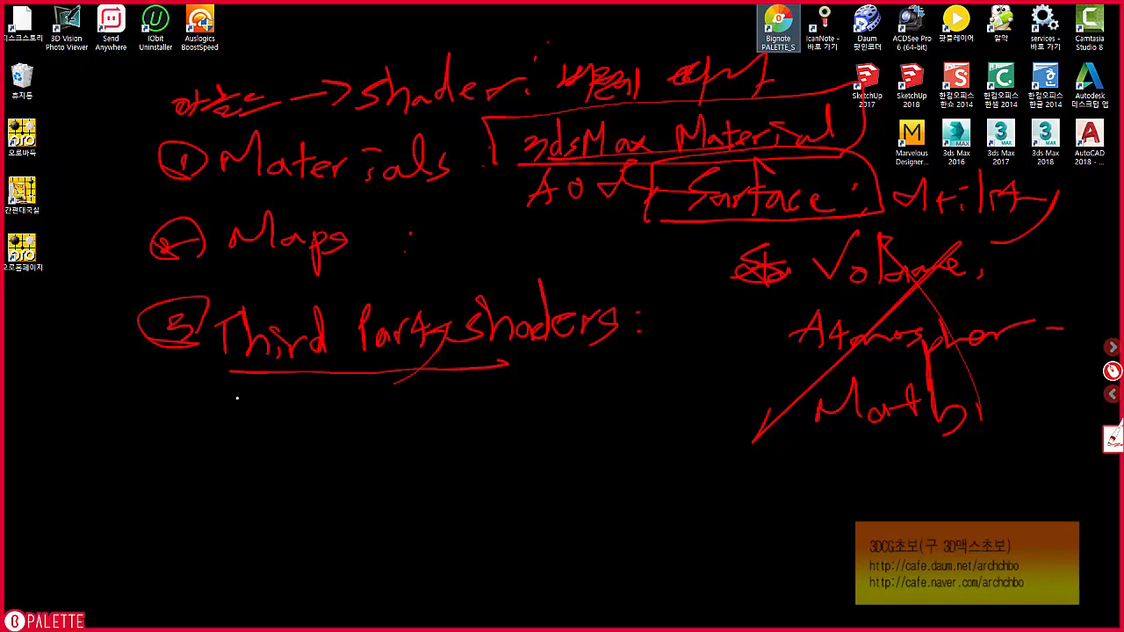
Handwrite the subheading "3dsMax Material" below the Third Party shaders entry.
left_click_drag(245, 438, 226, 467)
mouse_move(264, 450)
left_mouse_down()
mouse_move(268, 419)
mouse_move(274, 470)
left_mouse_up()
left_click_drag(302, 448, 281, 469)
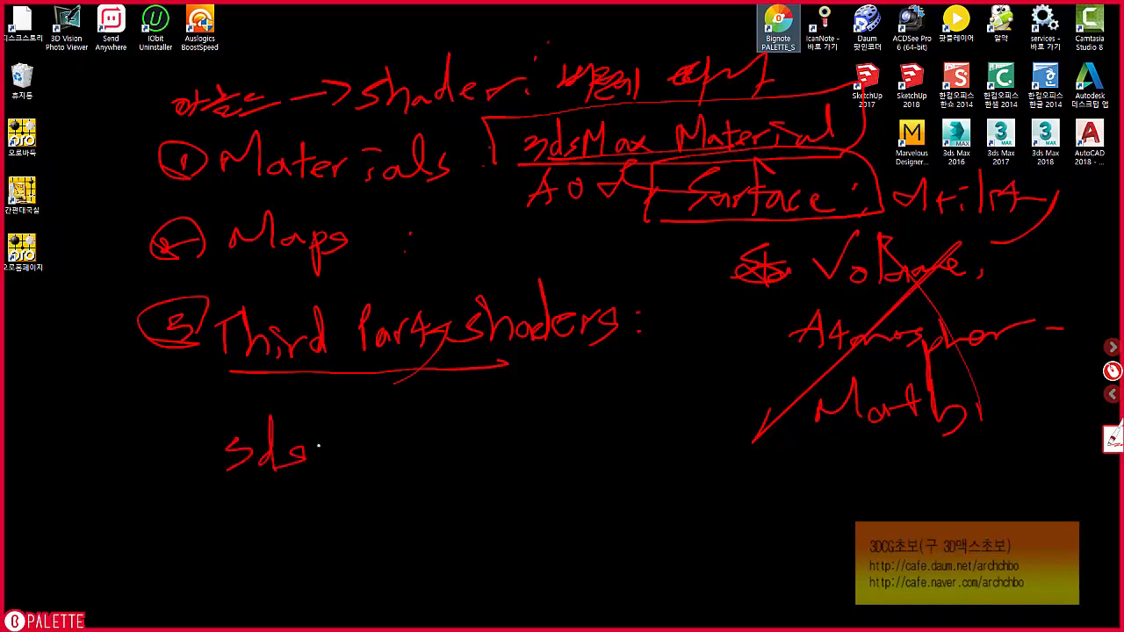
left_click_drag(218, 440, 239, 439)
mouse_move(322, 455)
left_mouse_down()
mouse_move(350, 429)
mouse_move(376, 449)
mouse_move(407, 451)
mouse_move(489, 432)
mouse_move(592, 439)
mouse_move(634, 391)
mouse_move(646, 432)
left_mouse_up()
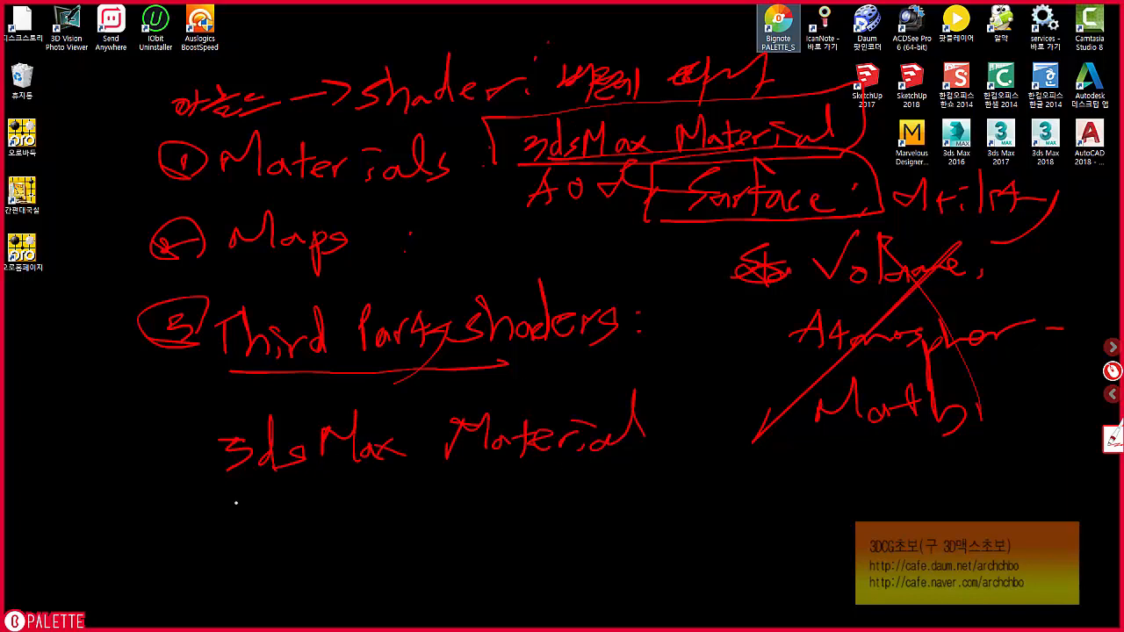
Handwrite a short Korean label with a colon under the 3dsMax Material subheading, followed by "Physical Material".
mouse_move(215, 511)
left_mouse_down()
mouse_move(235, 537)
mouse_move(251, 537)
mouse_move(271, 511)
left_mouse_up()
left_click_drag(251, 520, 296, 537)
left_click(321, 503)
left_click(323, 523)
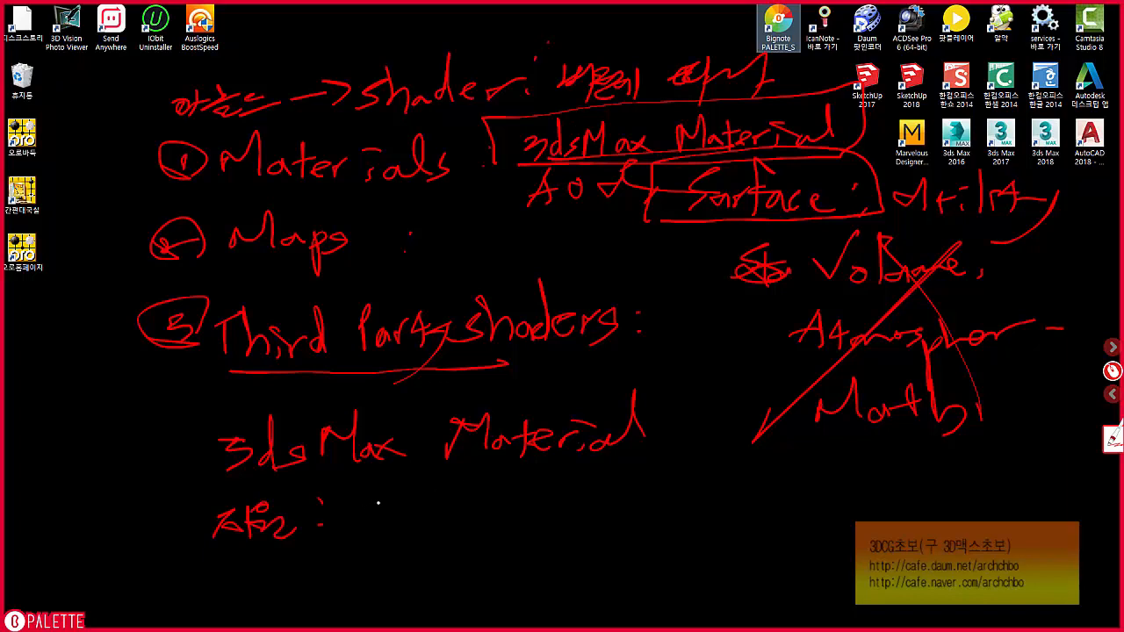
mouse_move(356, 504)
left_mouse_down()
mouse_move(360, 536)
mouse_move(361, 521)
left_mouse_up()
mouse_move(380, 488)
left_mouse_down()
mouse_move(387, 523)
mouse_move(393, 512)
left_mouse_up()
mouse_move(397, 508)
left_mouse_down()
mouse_move(438, 525)
mouse_move(518, 516)
left_mouse_up()
left_click(452, 492)
mouse_move(548, 485)
left_mouse_down()
mouse_move(546, 506)
mouse_move(595, 504)
left_mouse_up()
left_click_drag(606, 474, 611, 507)
mouse_move(595, 492)
left_mouse_down()
mouse_move(623, 484)
mouse_move(634, 504)
left_mouse_up()
left_click_drag(639, 488, 670, 504)
left_click_drag(683, 488, 722, 492)
left_click_drag(732, 448, 733, 493)
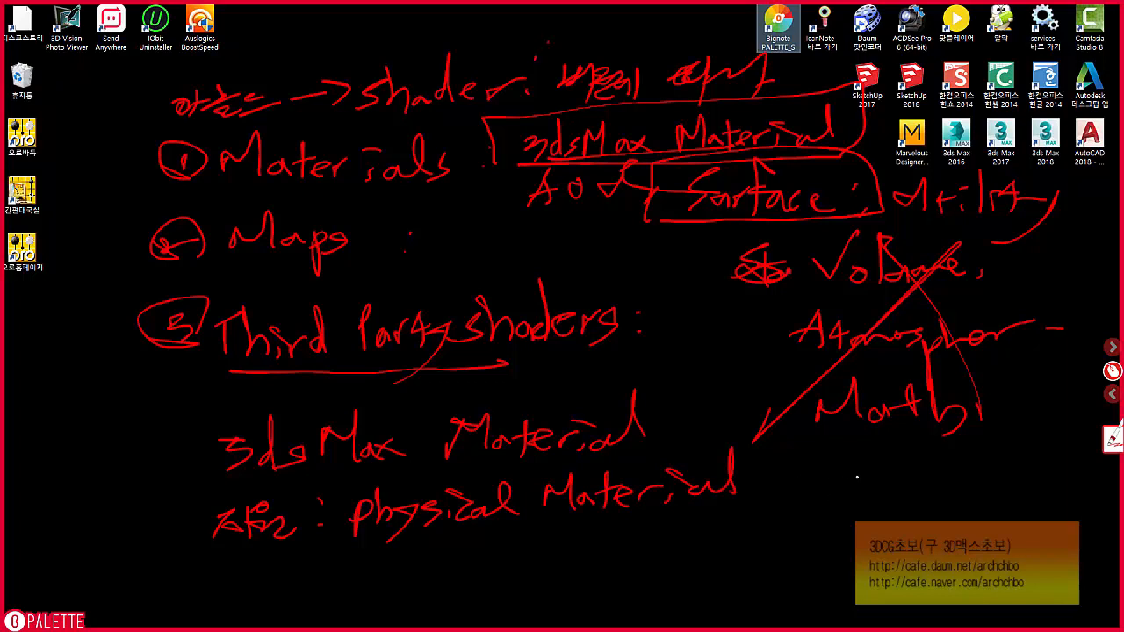
Add "Multi-Sub" after Physical Material, separated by a comma and followed by a slash.
mouse_move(760, 484)
left_mouse_down()
mouse_move(748, 506)
mouse_move(800, 462)
mouse_move(811, 488)
left_mouse_up()
mouse_move(841, 469)
left_mouse_down()
mouse_move(827, 481)
mouse_move(845, 485)
left_mouse_up()
mouse_move(848, 442)
left_mouse_down()
mouse_move(850, 492)
mouse_move(886, 469)
left_mouse_up()
left_click_drag(876, 452, 876, 487)
mouse_move(894, 474)
left_mouse_down()
mouse_move(895, 485)
mouse_move(910, 455)
left_mouse_up()
left_click_drag(920, 474, 985, 475)
left_click_drag(1002, 423, 1006, 474)
left_click_drag(1100, 444, 1060, 485)
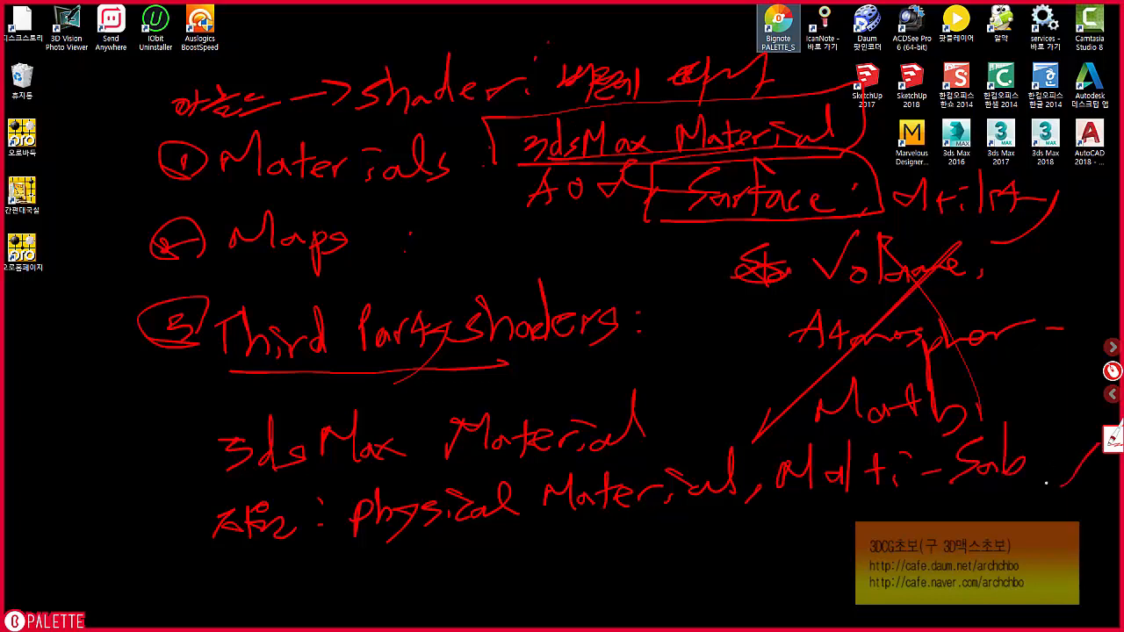
Add Blend, Double Sided, DirectX, Shell and XRef to the handwritten material list, and box "Physical Material".
mouse_move(382, 547)
left_mouse_down()
mouse_move(400, 571)
mouse_move(453, 569)
mouse_move(497, 536)
mouse_move(500, 516)
mouse_move(564, 563)
mouse_move(681, 540)
mouse_move(742, 549)
mouse_move(774, 532)
mouse_move(818, 536)
mouse_move(810, 538)
mouse_move(844, 559)
left_mouse_up()
left_click(531, 568)
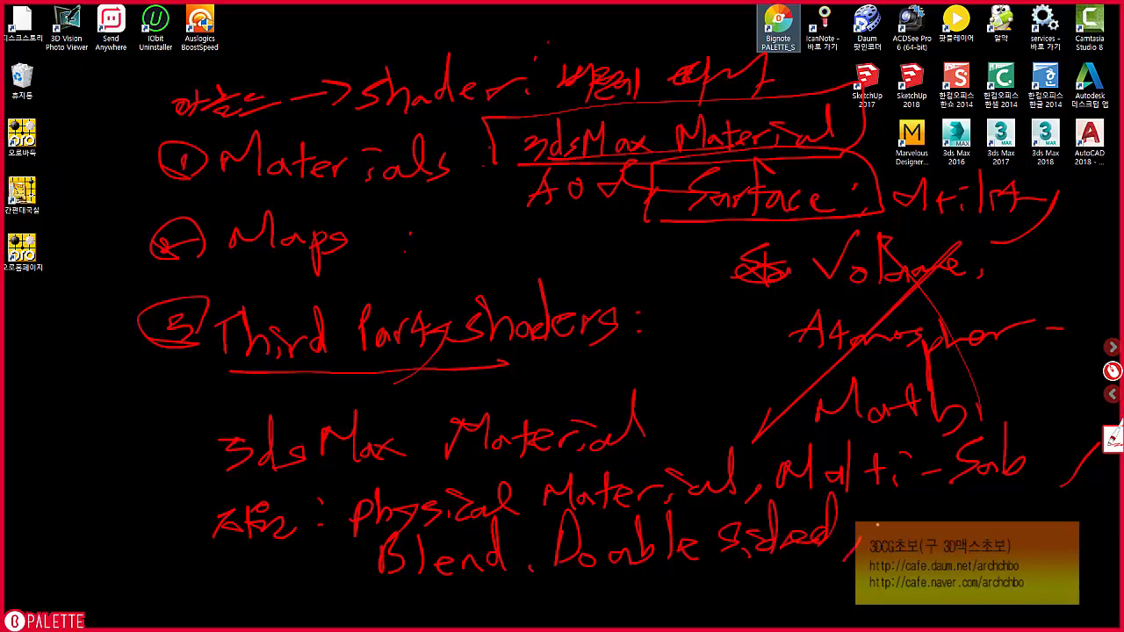
mouse_move(895, 488)
left_mouse_down()
mouse_move(894, 536)
mouse_move(962, 510)
mouse_move(1044, 527)
left_mouse_up()
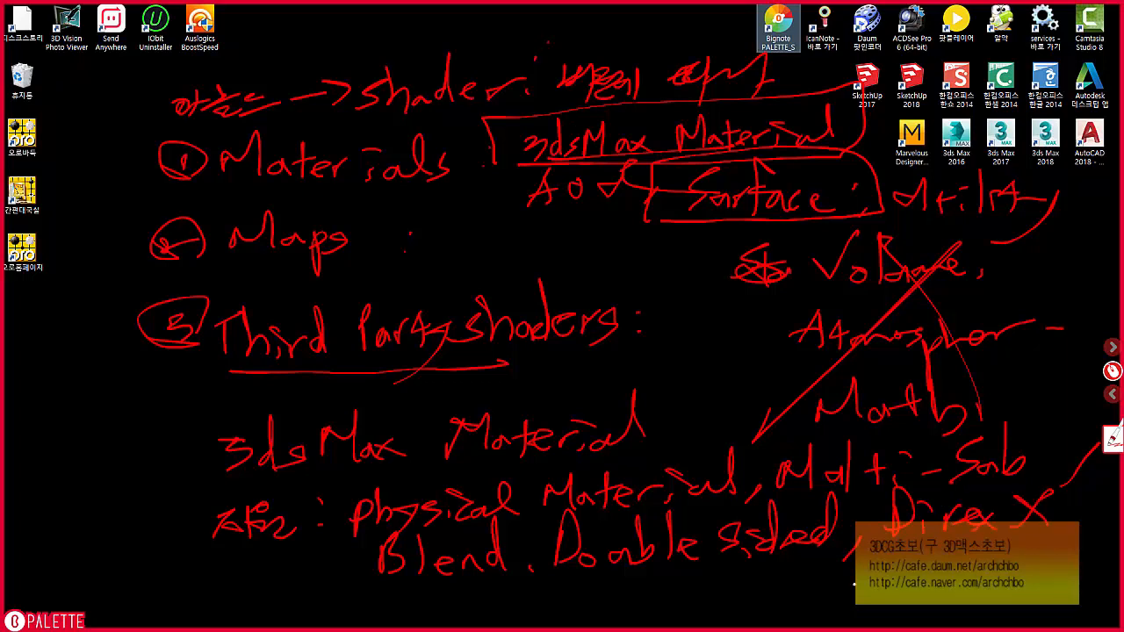
mouse_move(696, 580)
left_mouse_down()
mouse_move(685, 575)
mouse_move(716, 606)
mouse_move(780, 587)
left_mouse_up()
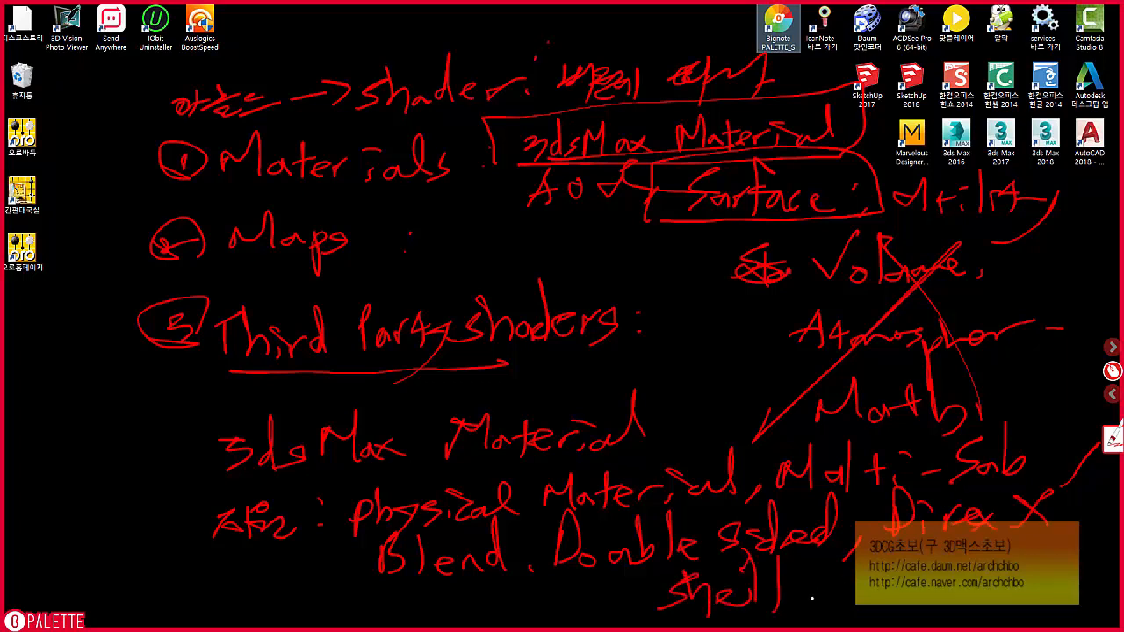
mouse_move(857, 595)
left_mouse_down()
mouse_move(927, 551)
mouse_move(1001, 527)
mouse_move(1021, 562)
left_mouse_up()
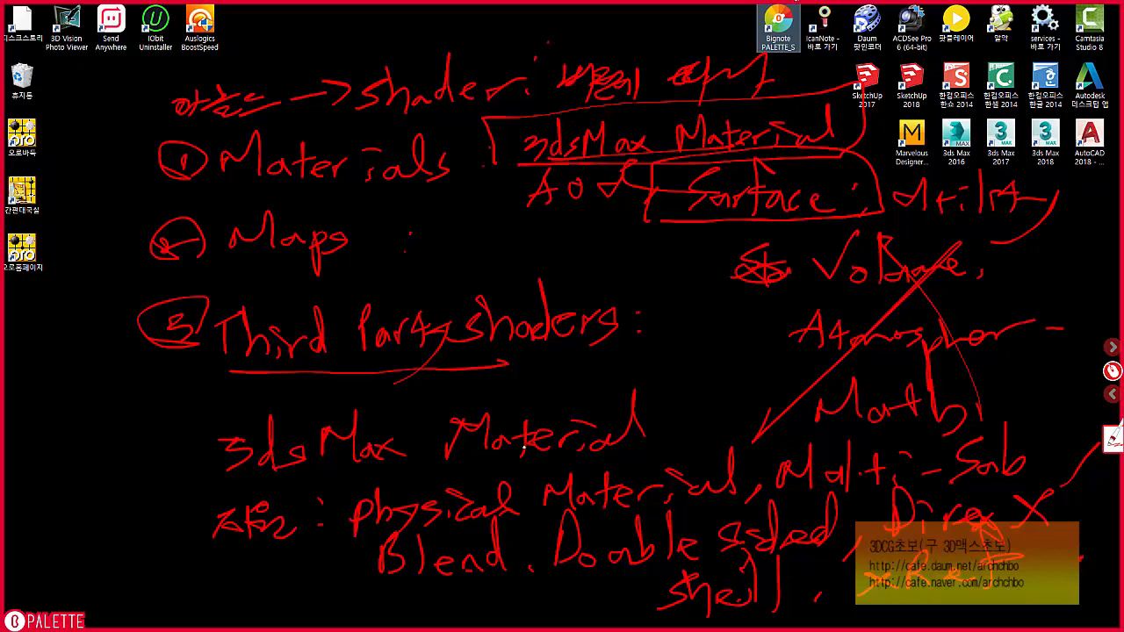
mouse_move(339, 539)
left_mouse_down()
mouse_move(688, 507)
mouse_move(753, 437)
mouse_move(318, 491)
mouse_move(332, 534)
left_mouse_up()
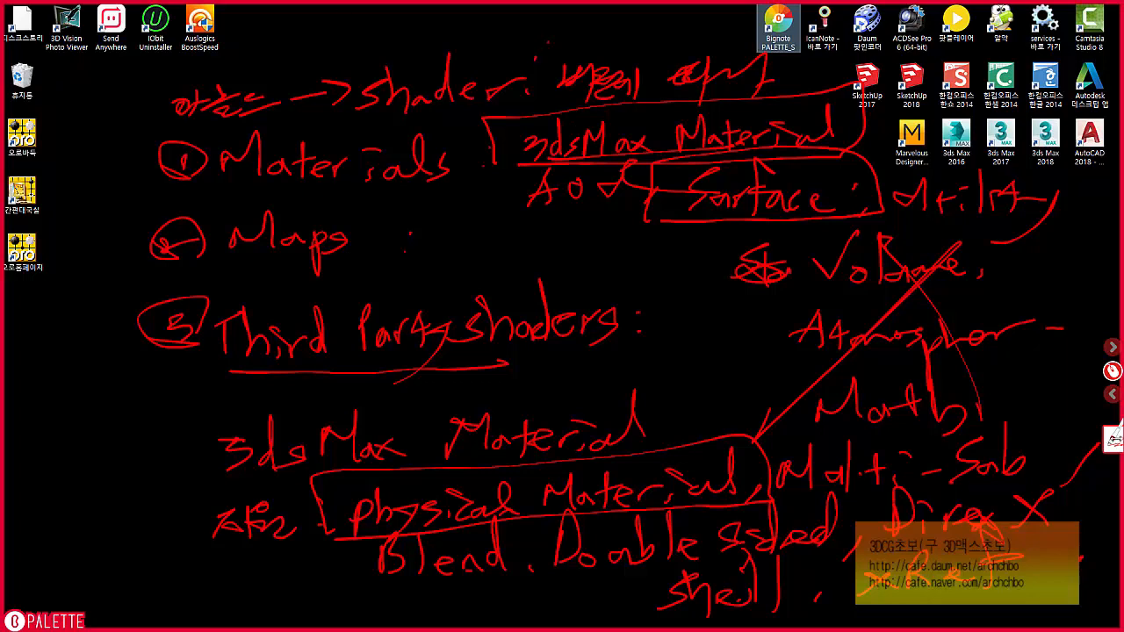
Erase all handwriting from the drawing board.
left_click(1111, 439)
left_click(1066, 472)
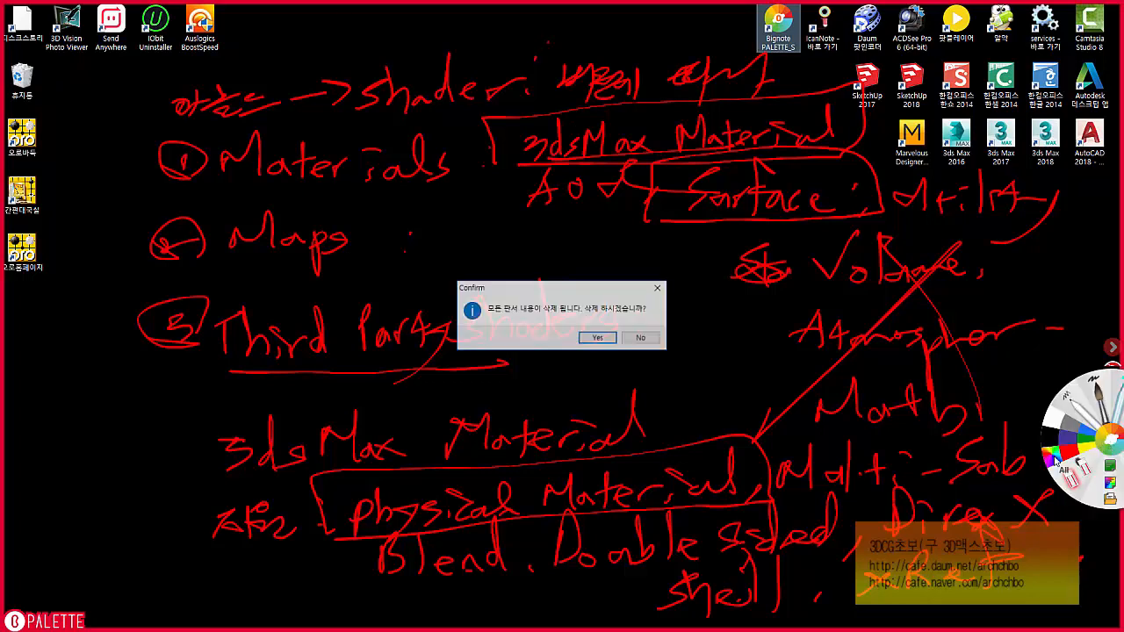
left_click(597, 338)
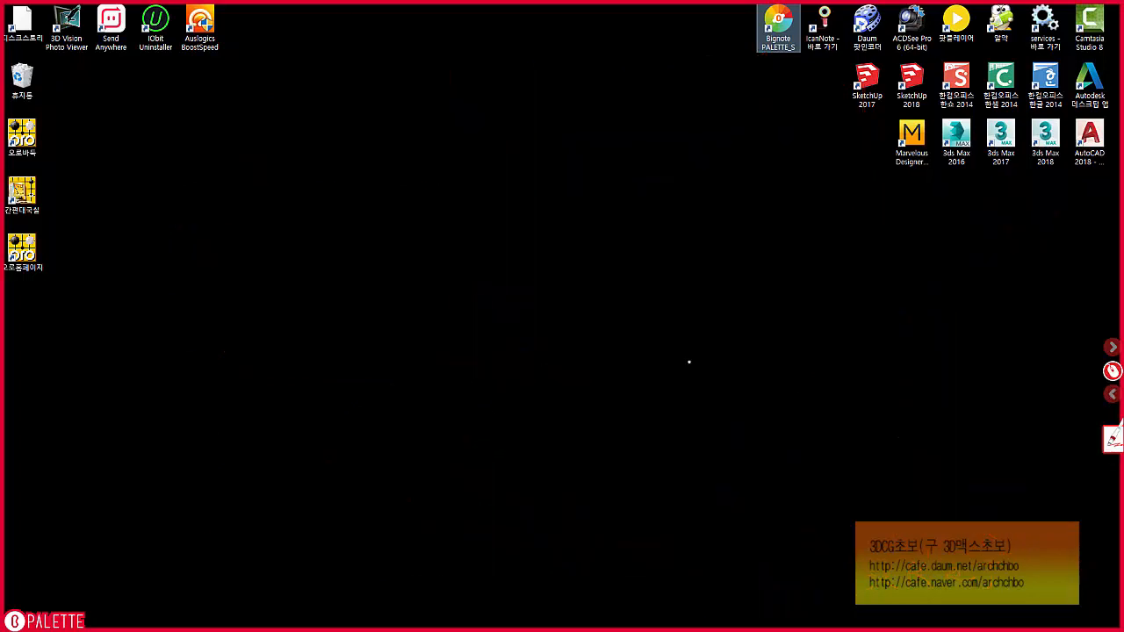
Switch to 3ds Max, open the Slate Material Editor and reposition its window.
left_click(1114, 370)
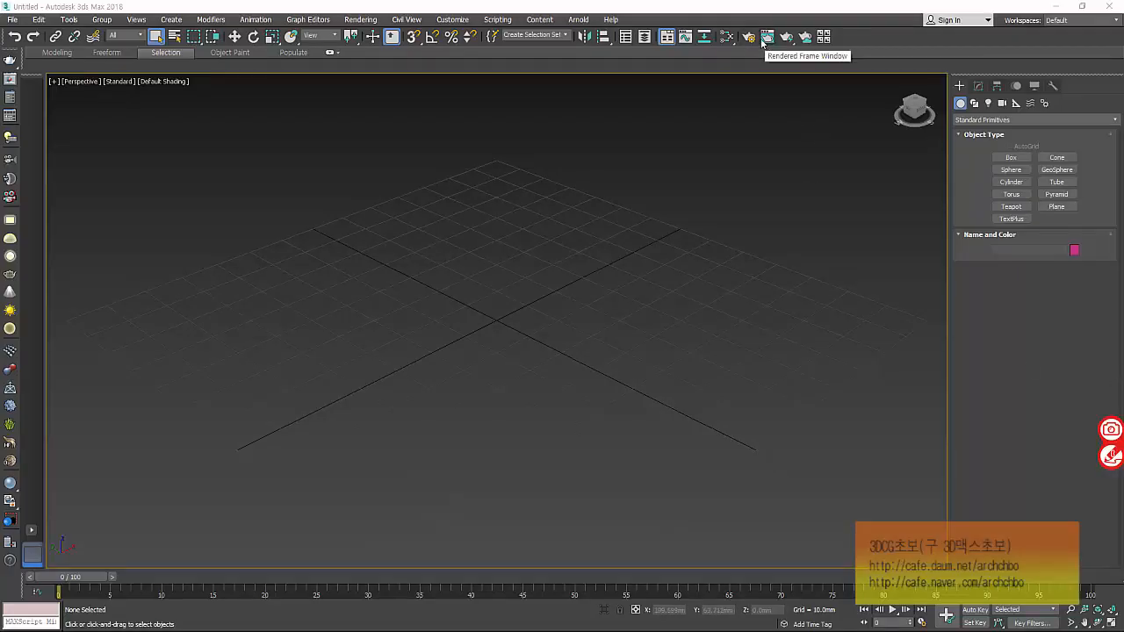
left_click(727, 36)
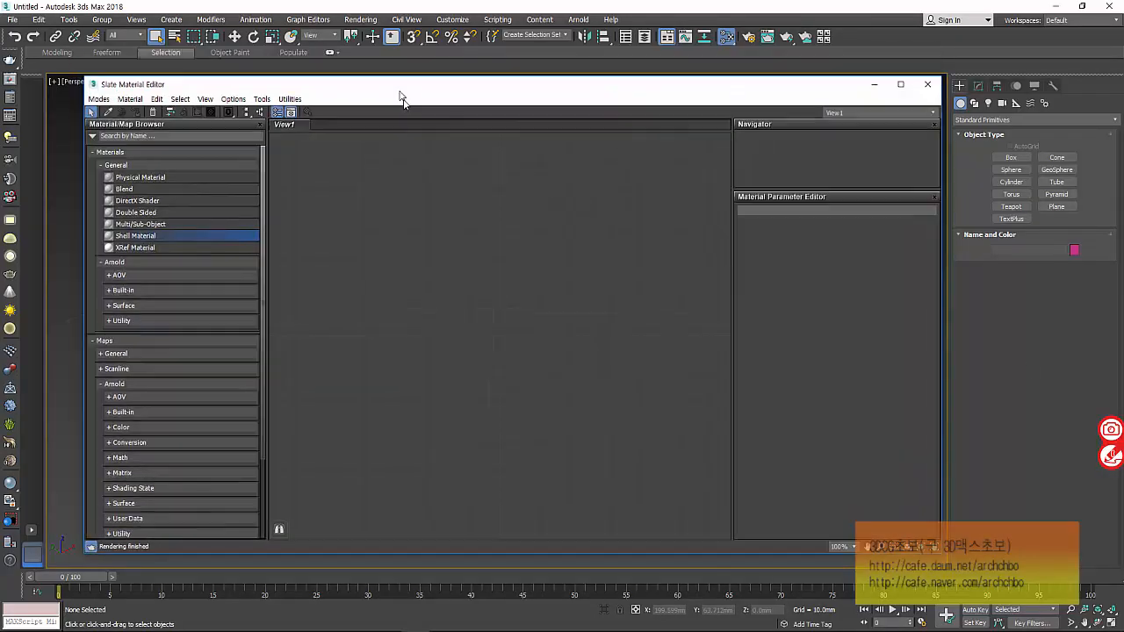
left_click_drag(178, 89, 231, 81)
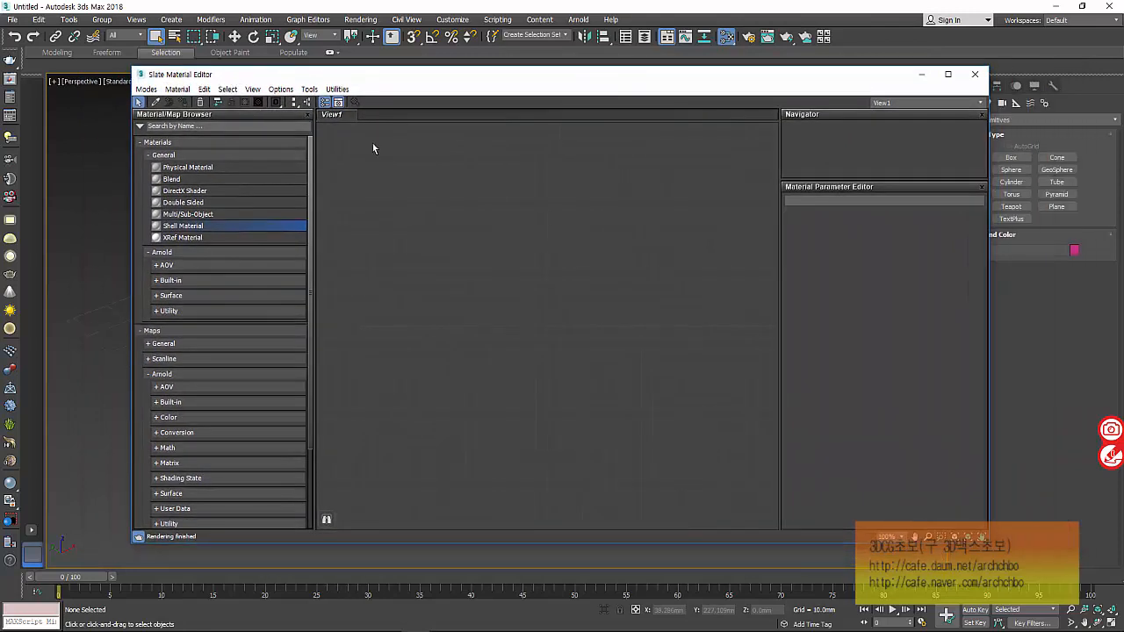
Review the General materials group, collapsing and re-expanding it and highlighting Physical Material.
left_click(166, 155)
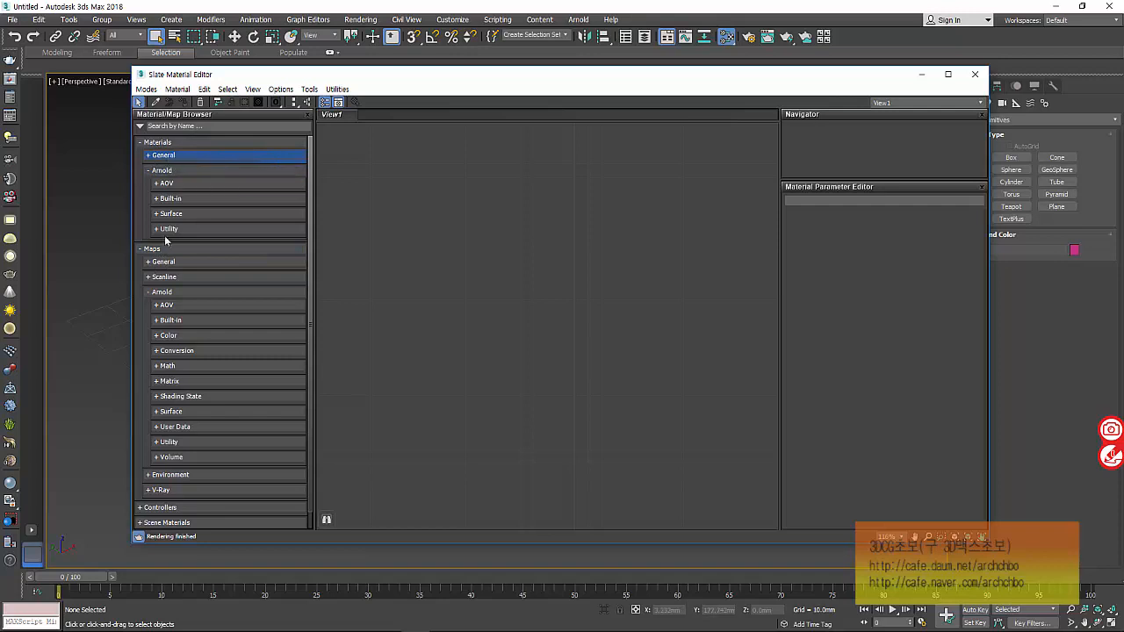
left_click(166, 155)
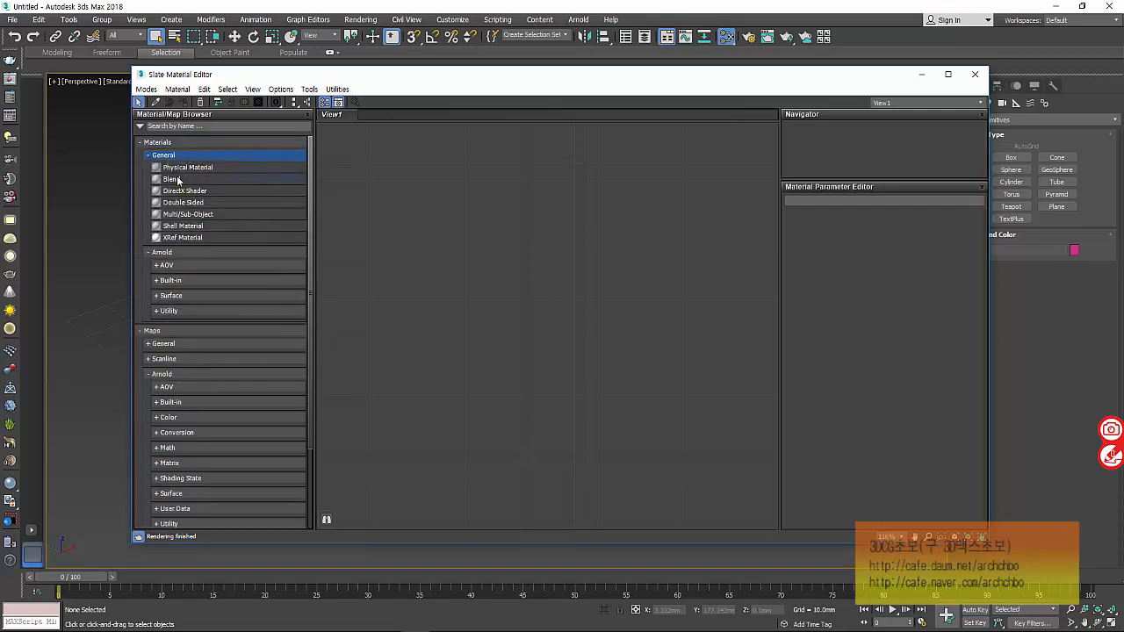
left_click(184, 168)
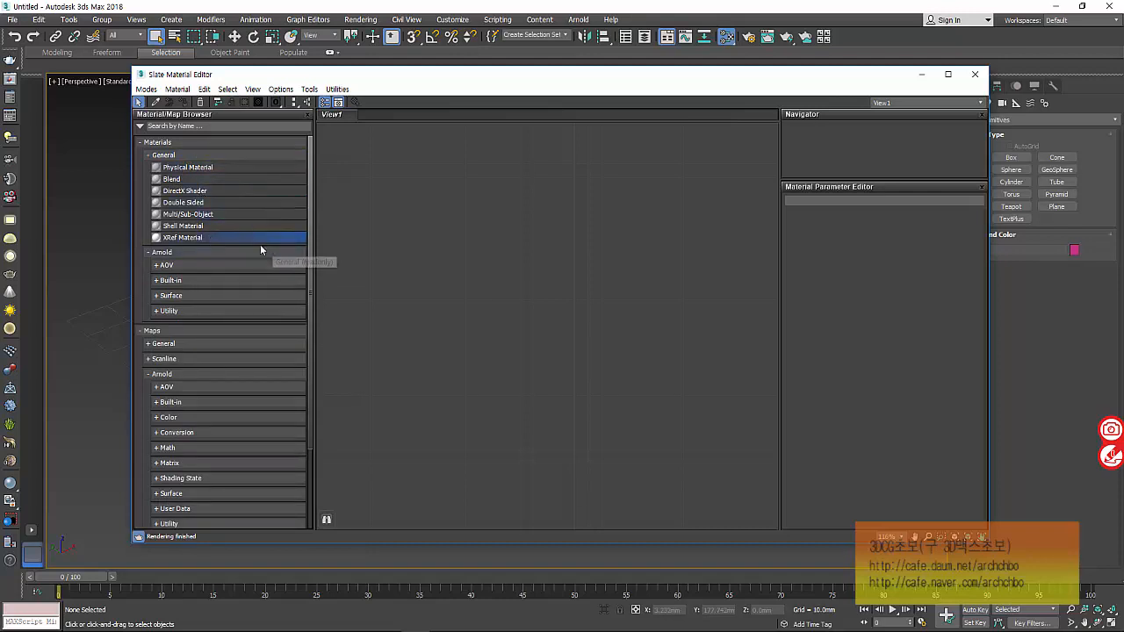
Browse the Arnold materials by expanding the AOV, Built-in, Surface and Utility groups in turn.
left_click(177, 253)
left_click(177, 252)
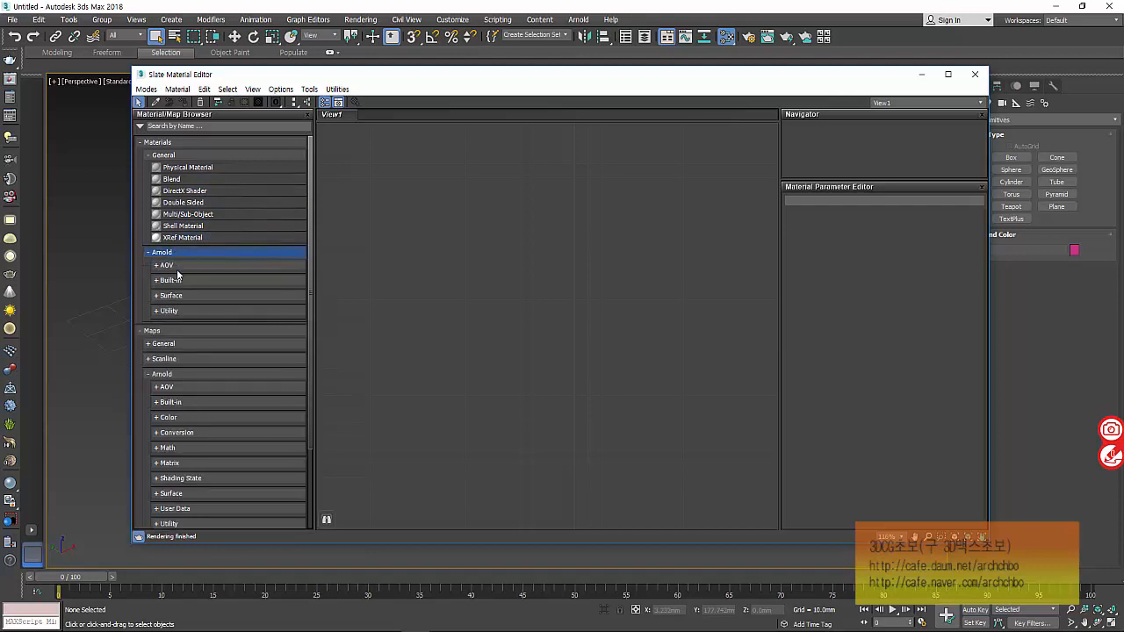
left_click(166, 267)
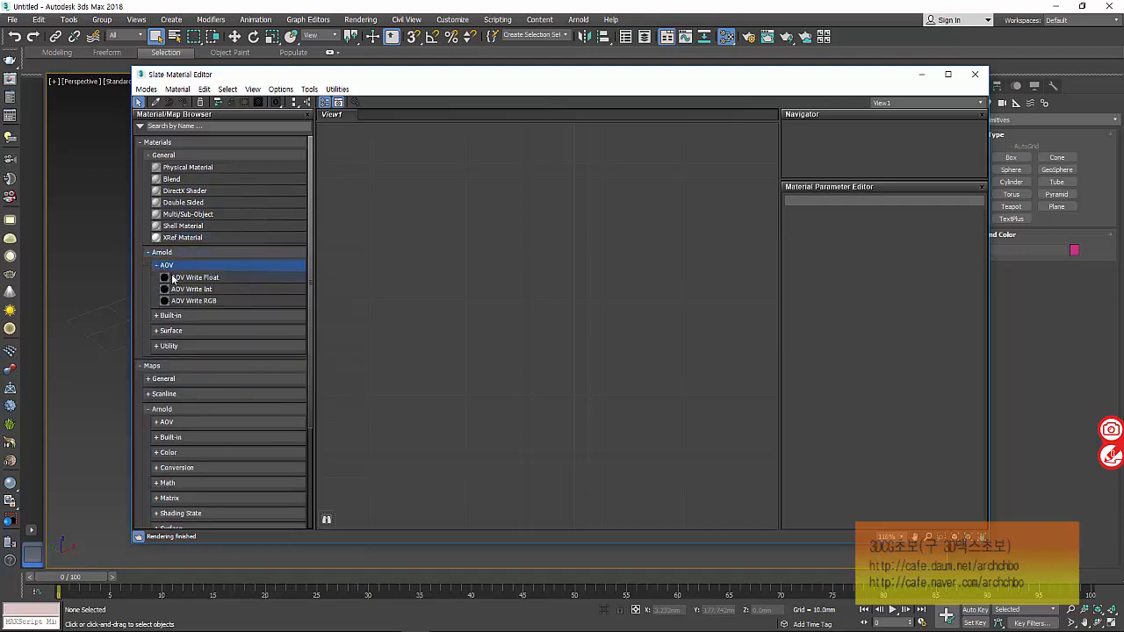
left_click(176, 269)
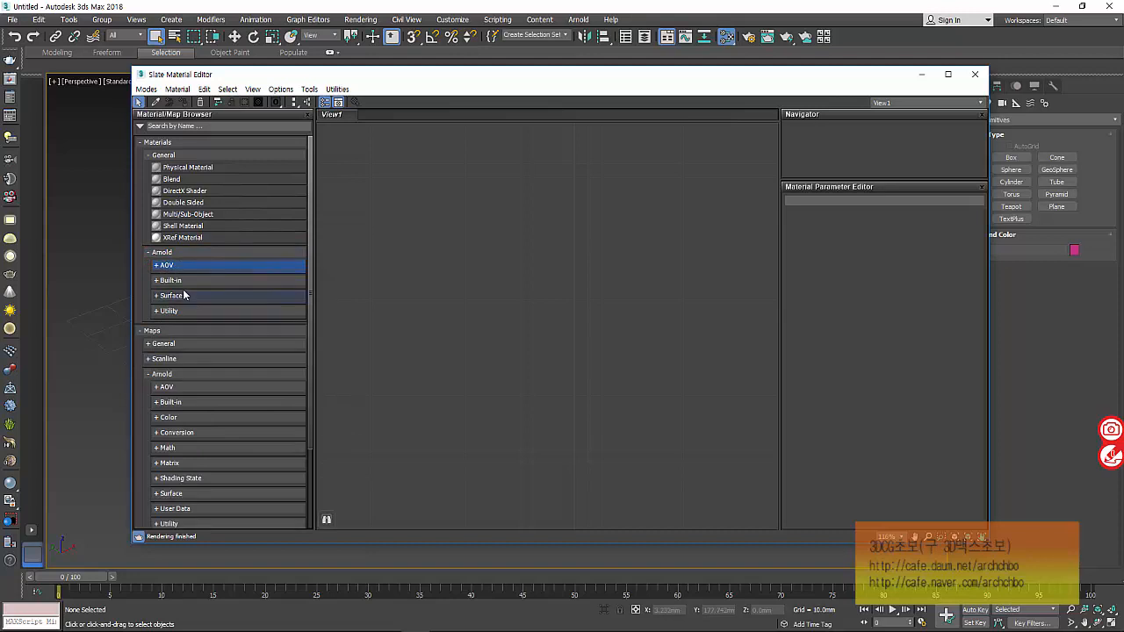
left_click(180, 280)
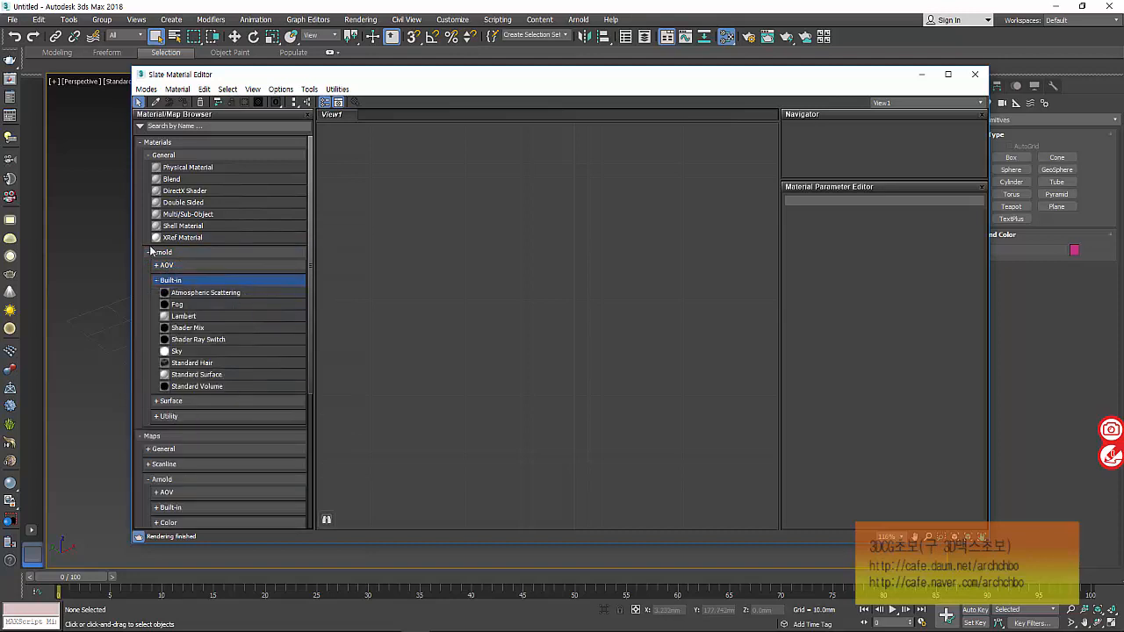
left_click(184, 281)
left_click(183, 298)
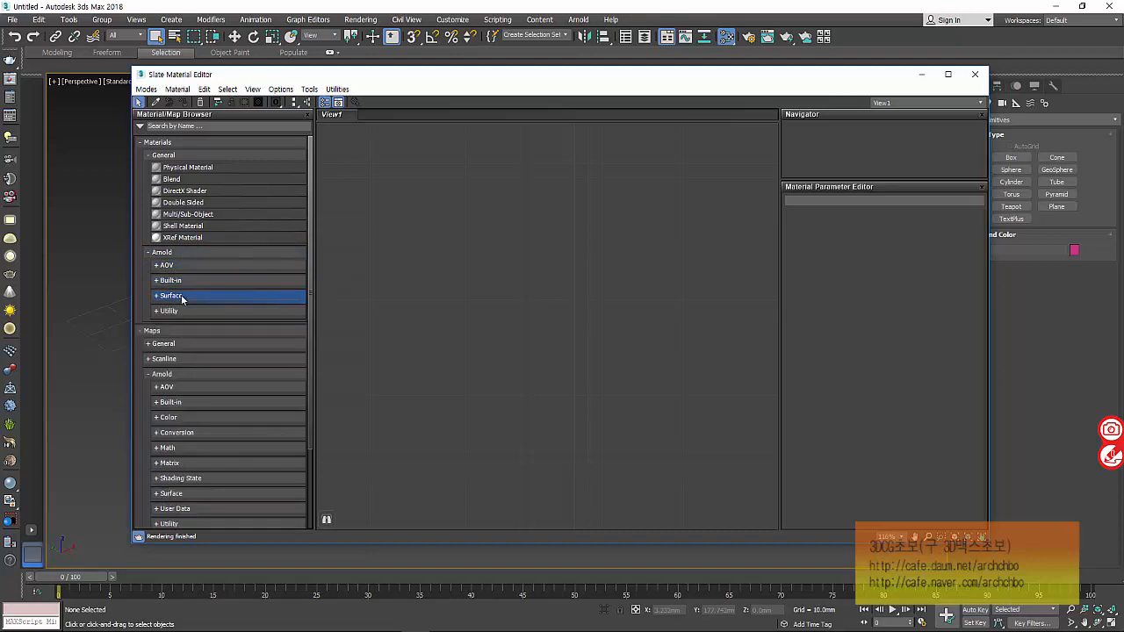
left_click(174, 334)
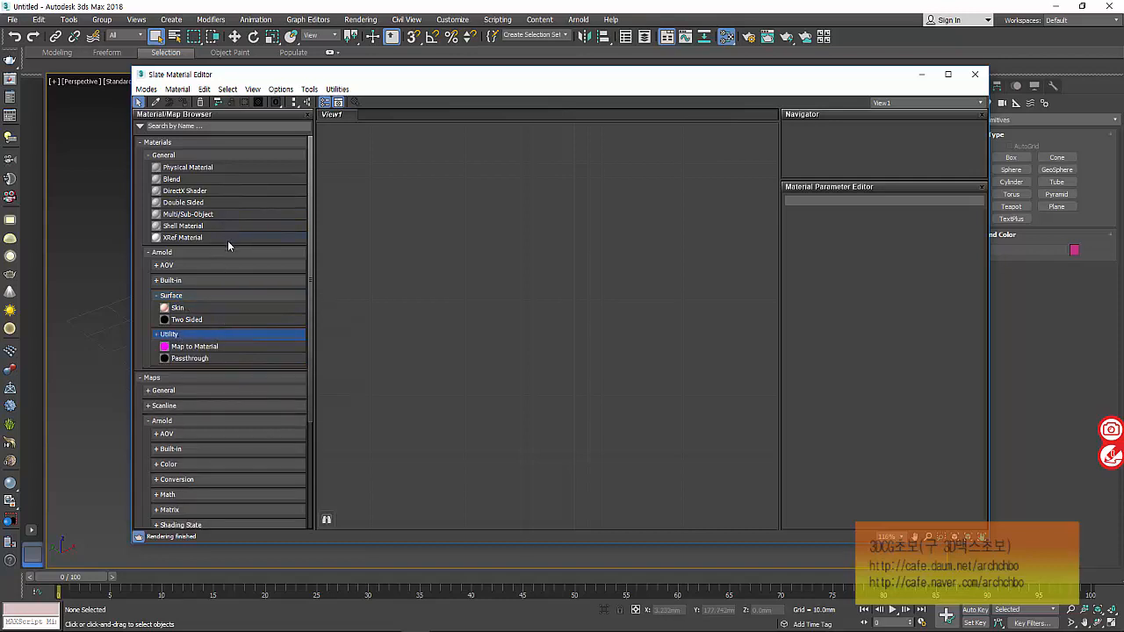
Collapse the Arnold Surface materials, expand the Built-in materials and highlight Standard Surface.
left_click(186, 283)
left_click(186, 290)
left_click(186, 297)
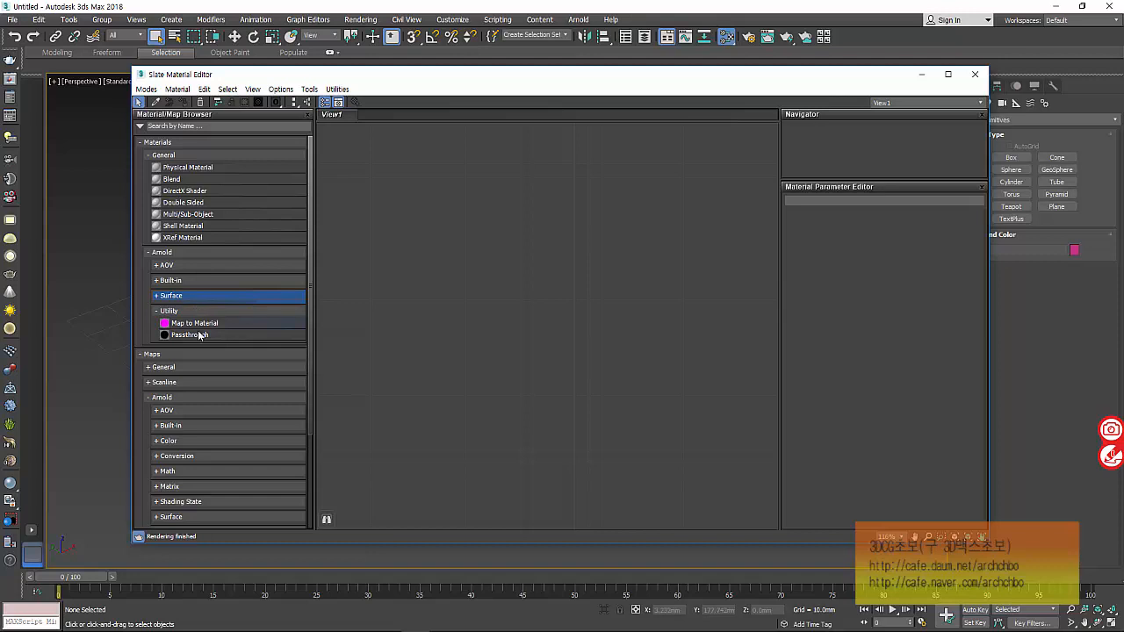
left_click(187, 284)
left_click(188, 283)
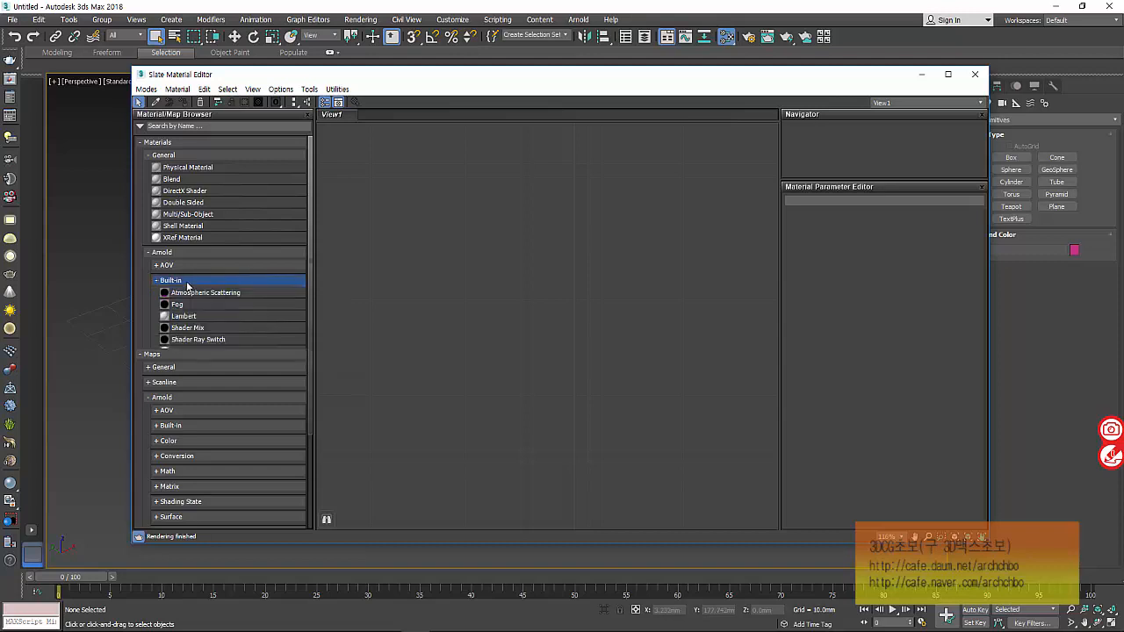
left_click(183, 376)
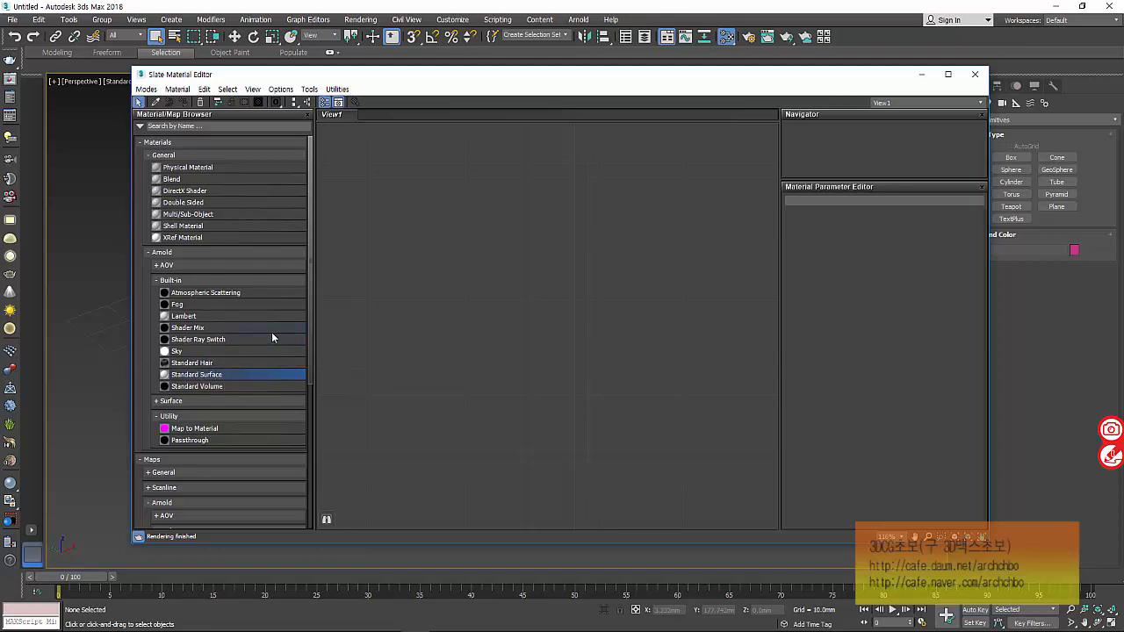
Examine the Two Sided material in Arnold's Surface group, and collapse the whole Arnold materials category.
double_click(172, 280)
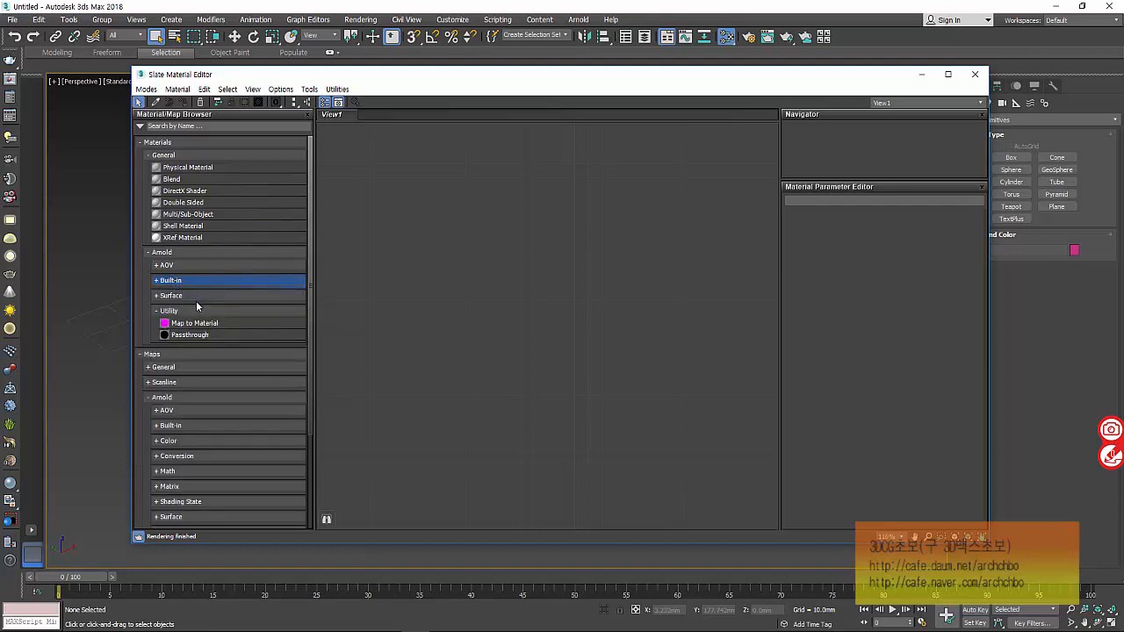
double_click(197, 296)
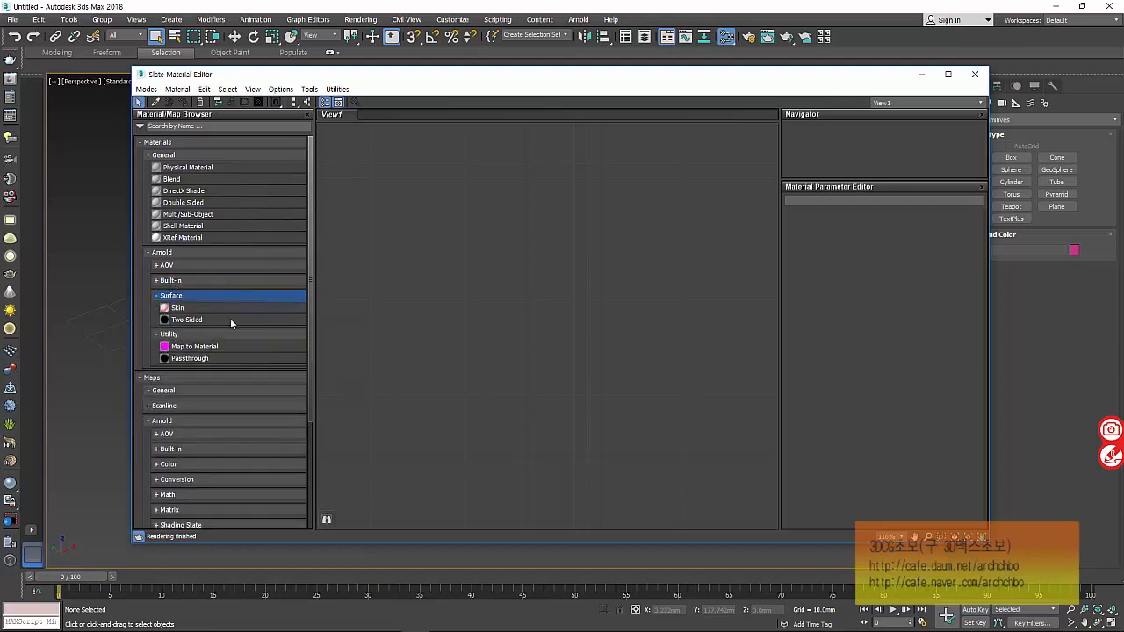
left_click(218, 318)
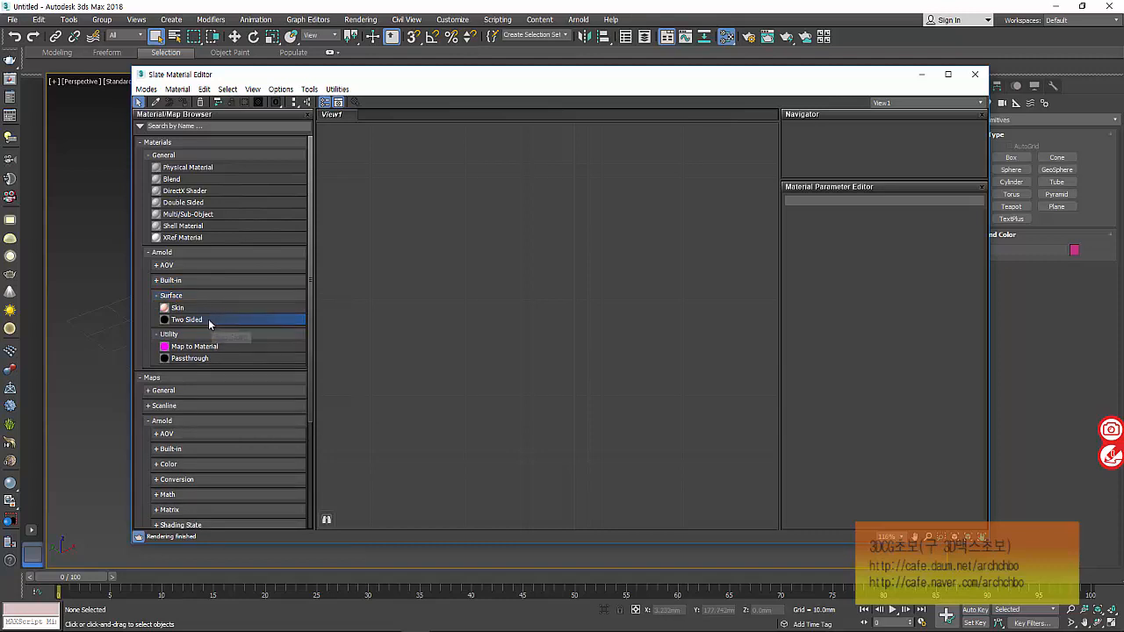
double_click(175, 297)
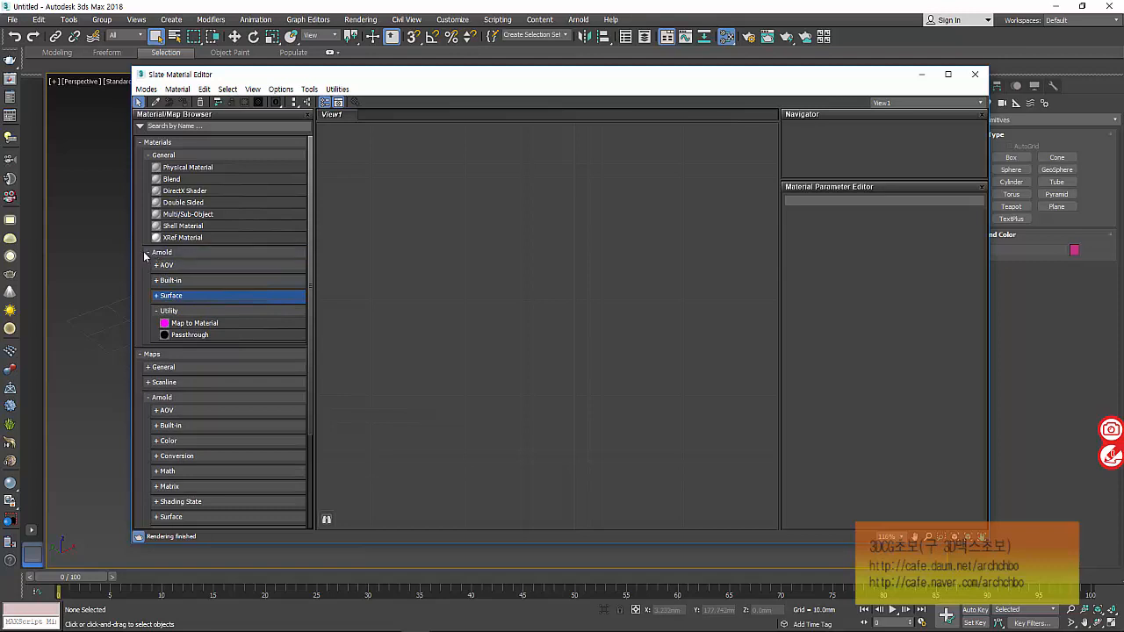
left_click(149, 253)
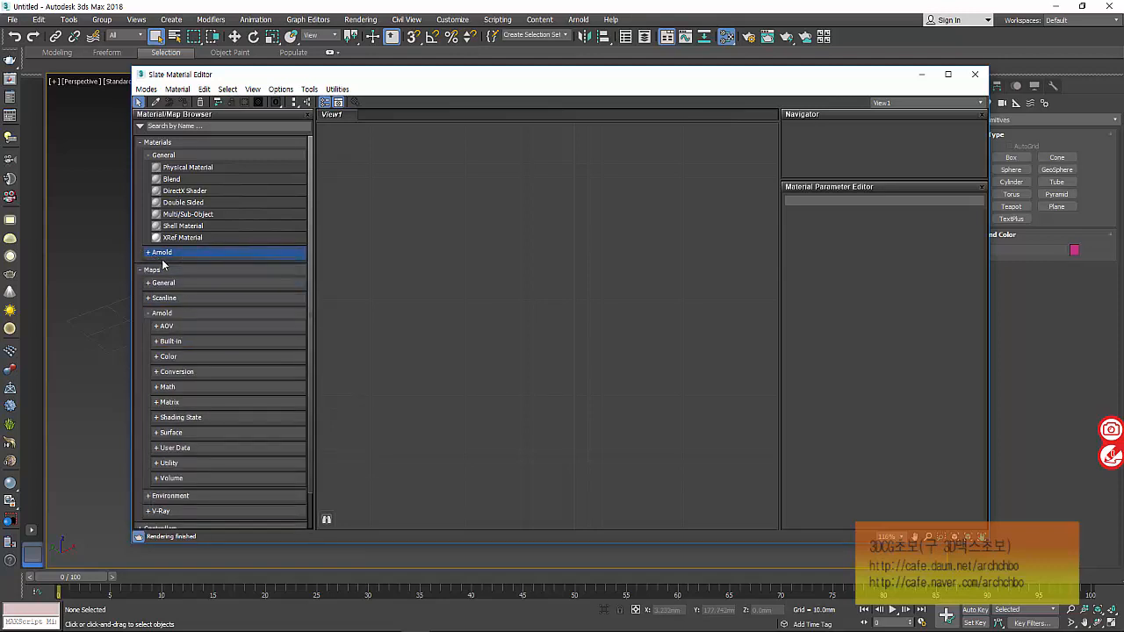
Examine the General maps, including Checker and Marble, and the Reflect/Refract map in the Scanline group.
double_click(167, 282)
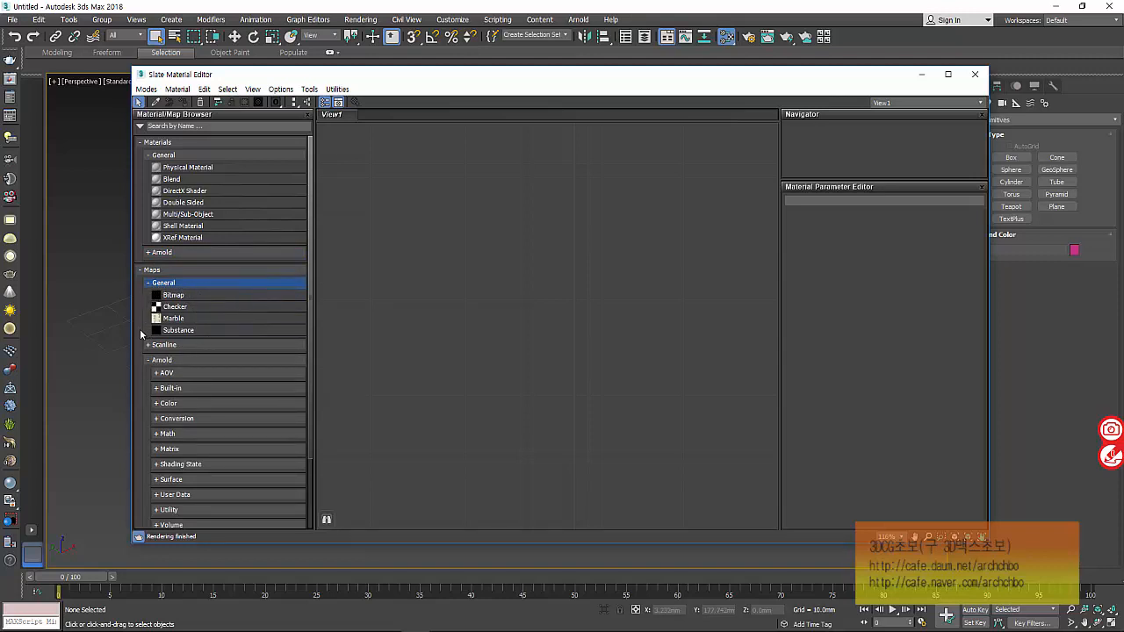
left_click(186, 308)
left_click(186, 321)
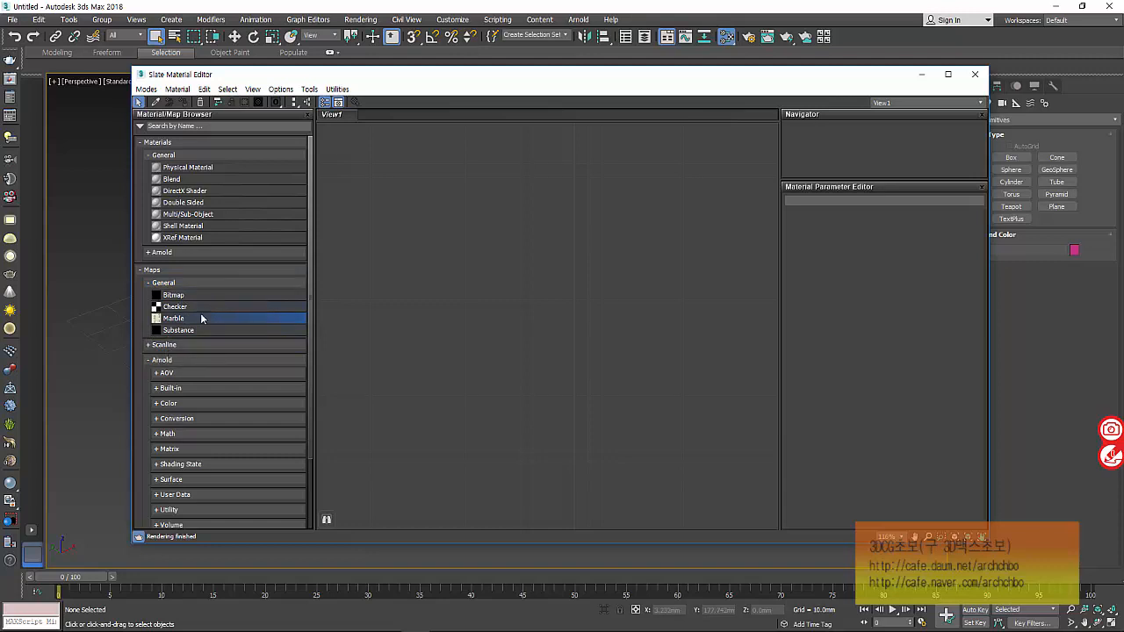
scroll(200, 319, "down", 3)
left_click(183, 260)
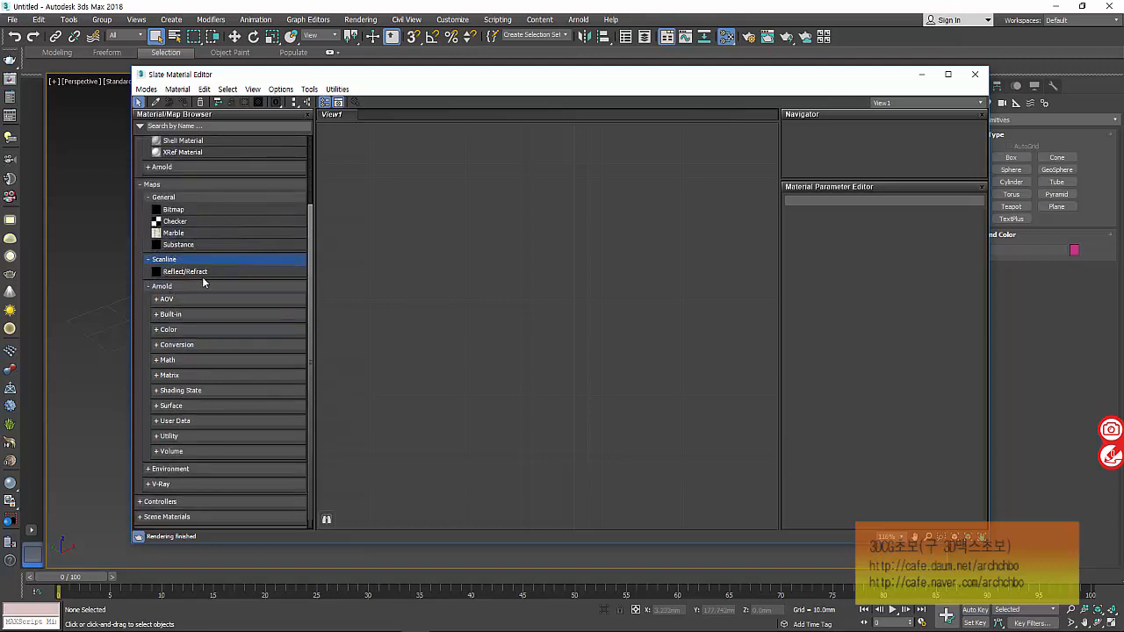
left_click(193, 274)
left_click(165, 262)
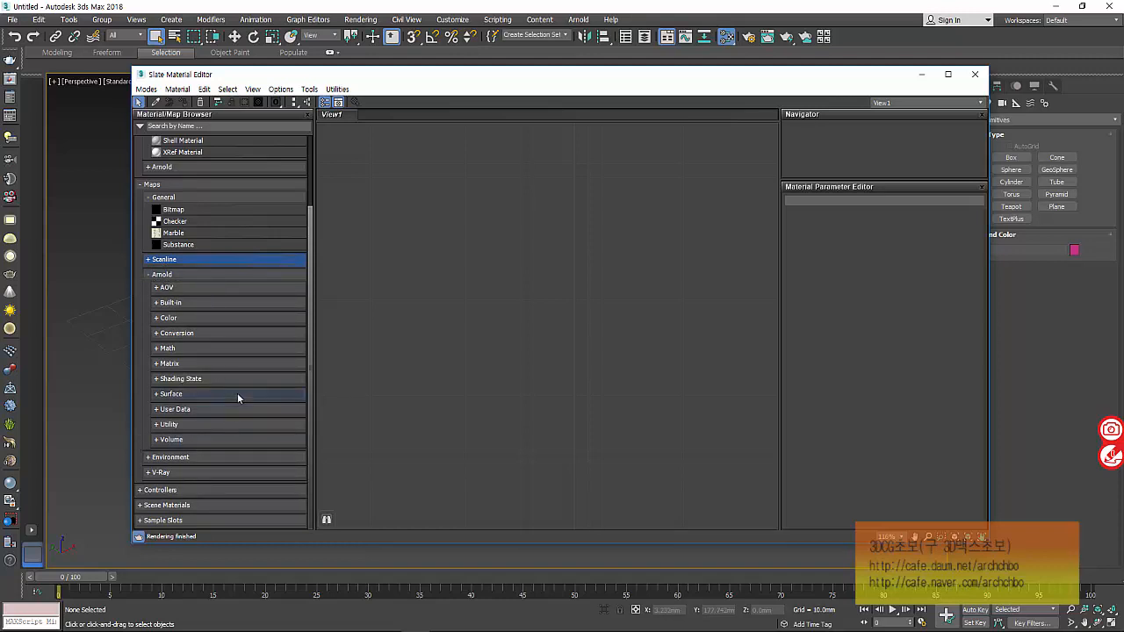
Examine the Arnold AOV and Built-in maps, highlighting Bump 2D, Bump 3D, Wireframe and Physical Sky.
left_click(216, 288)
left_click(209, 289)
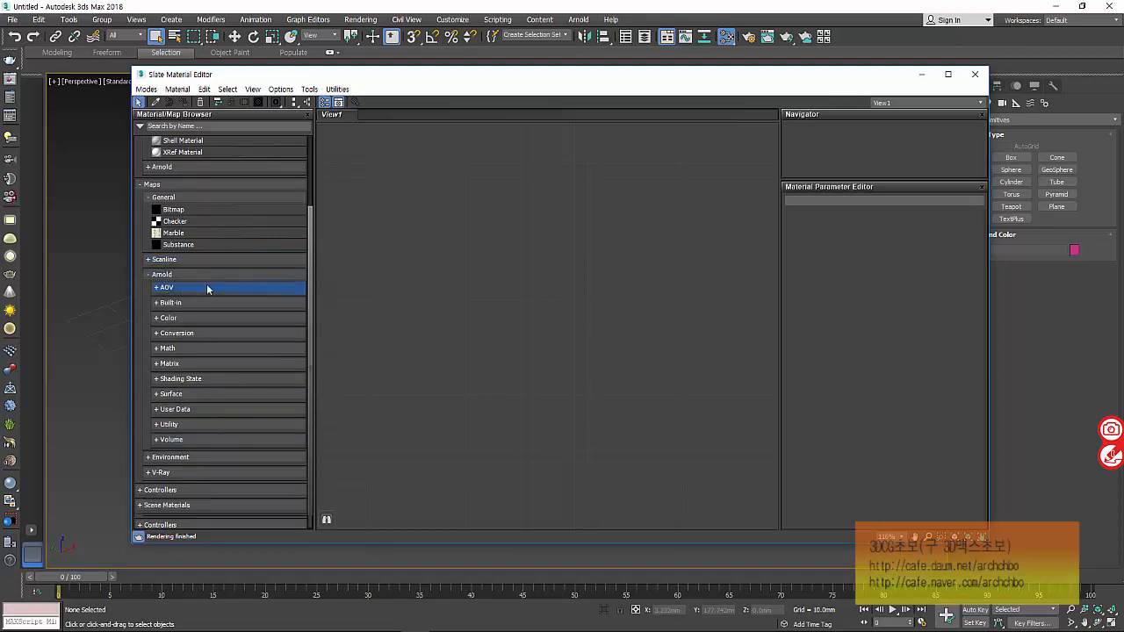
left_click(201, 303)
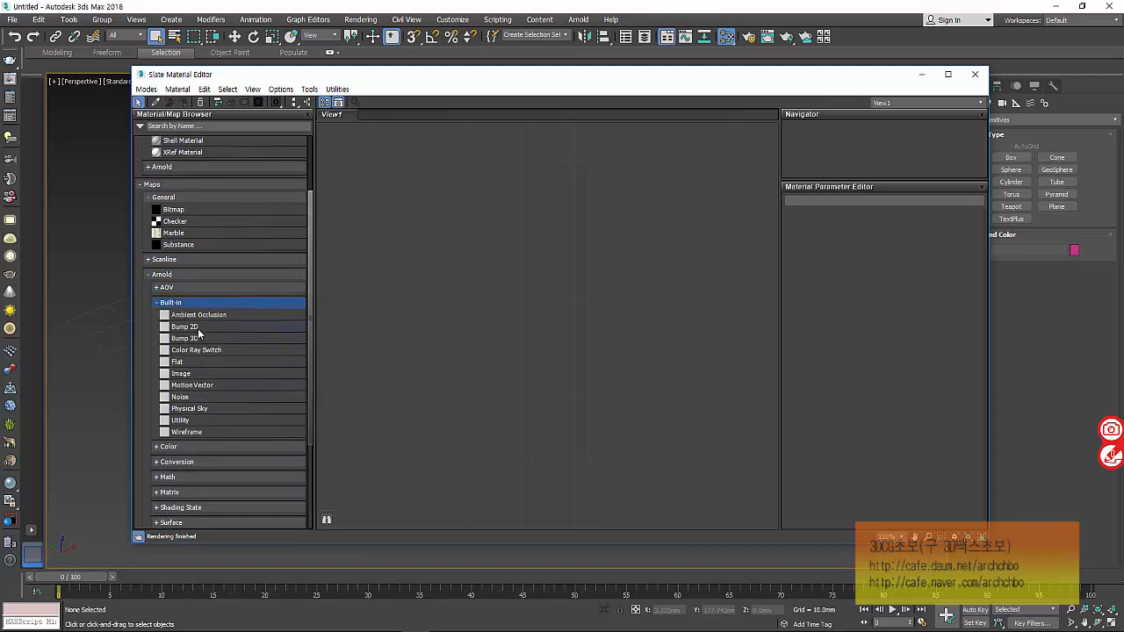
left_click(201, 327)
left_click(209, 340)
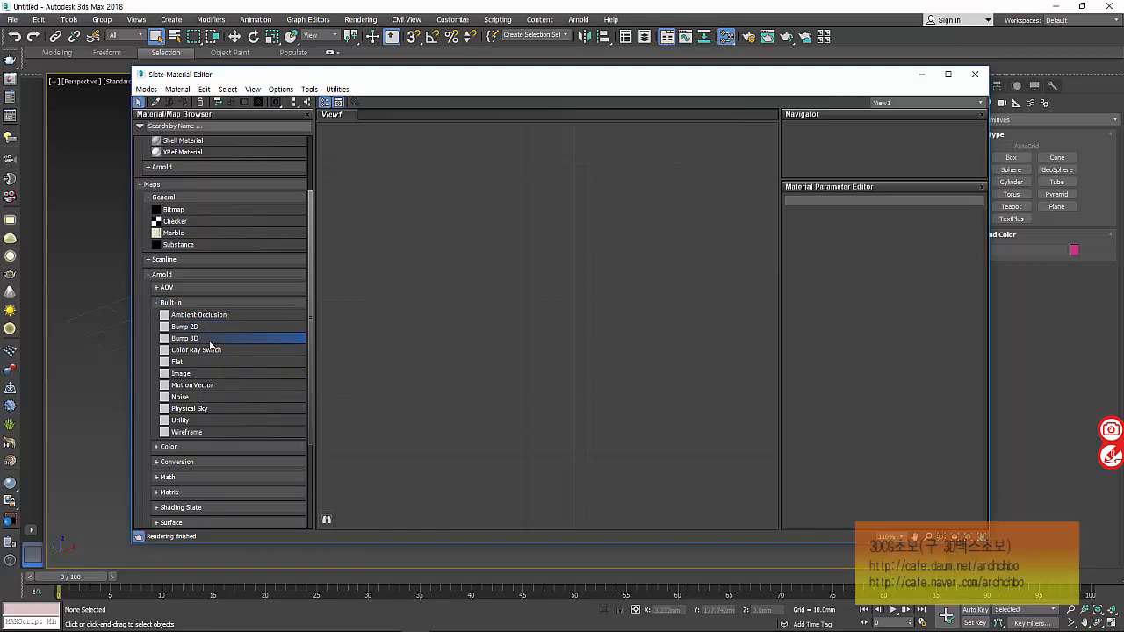
left_click(198, 432)
left_click(212, 409)
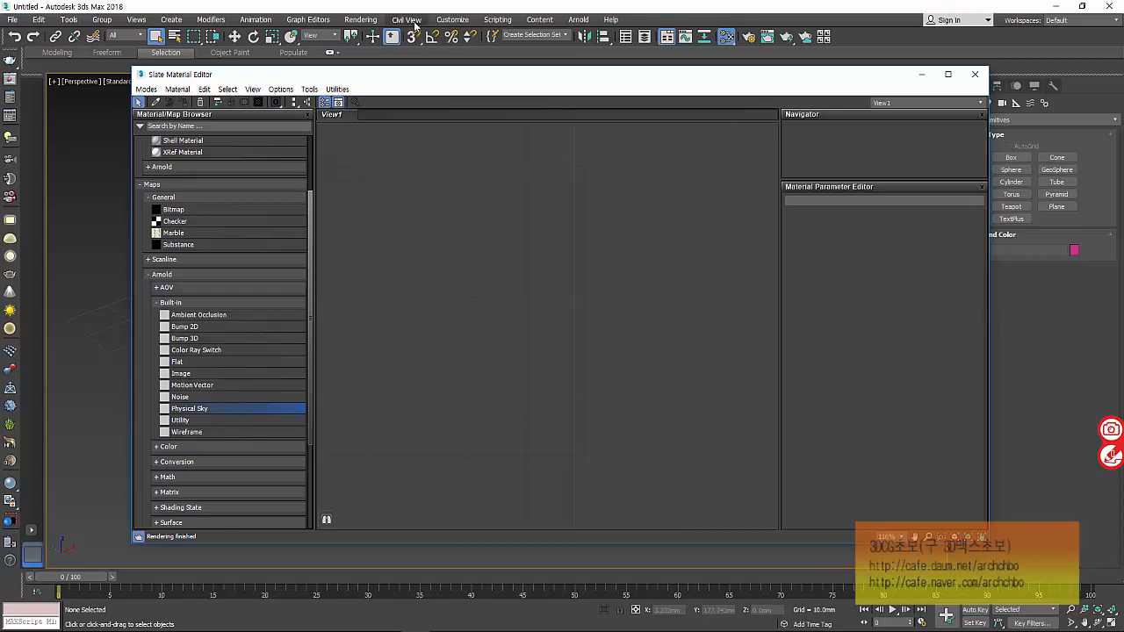
Open the Environment and Effects settings to show the environment map slot, and close them again.
left_click(360, 20)
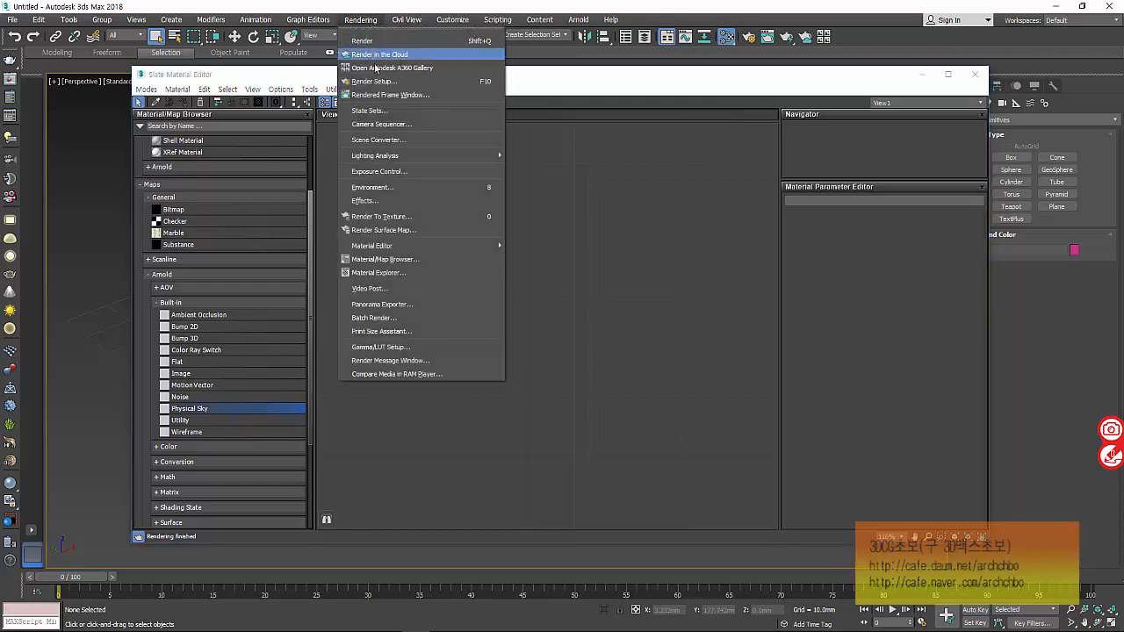
left_click(411, 186)
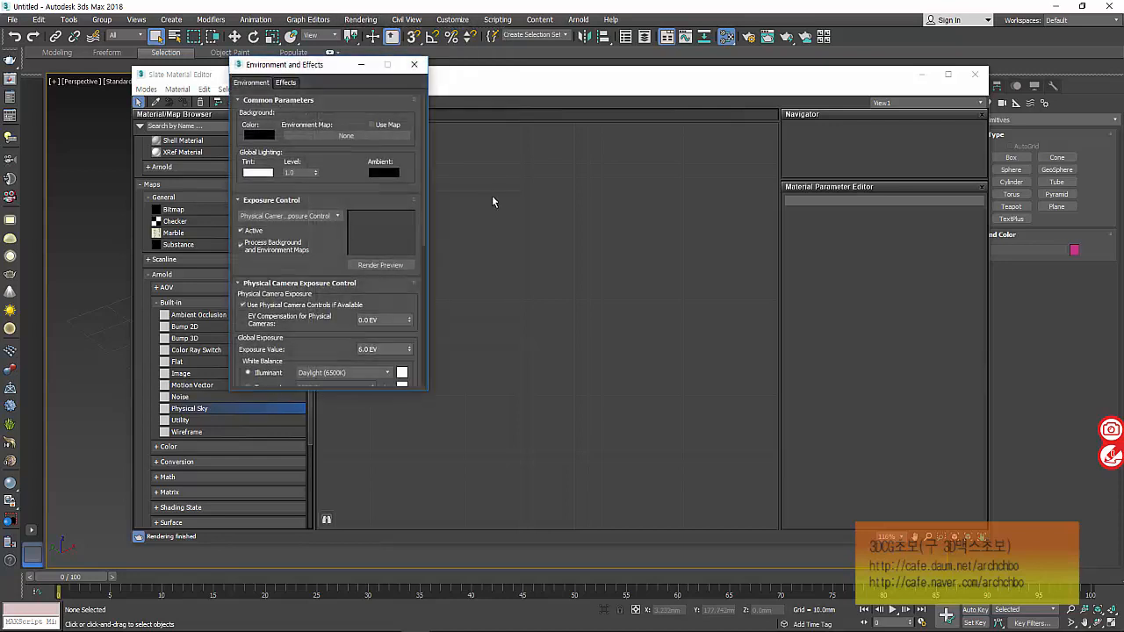
left_click(413, 64)
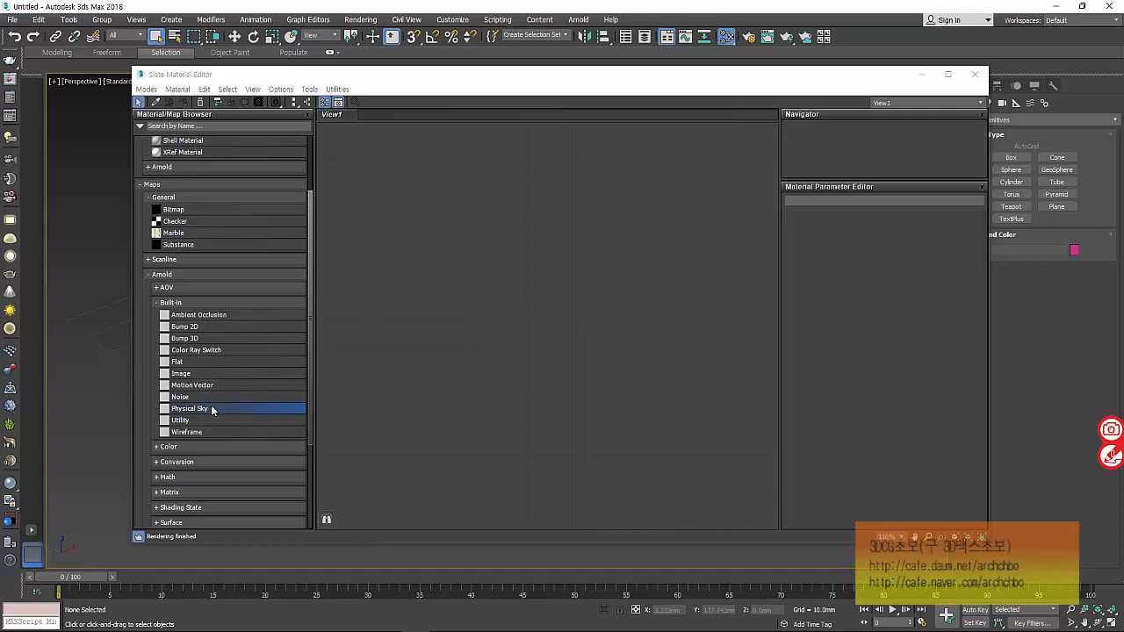
Collapse the Arnold Built-in maps and look through the Color and Conversion map groups.
left_click(175, 303)
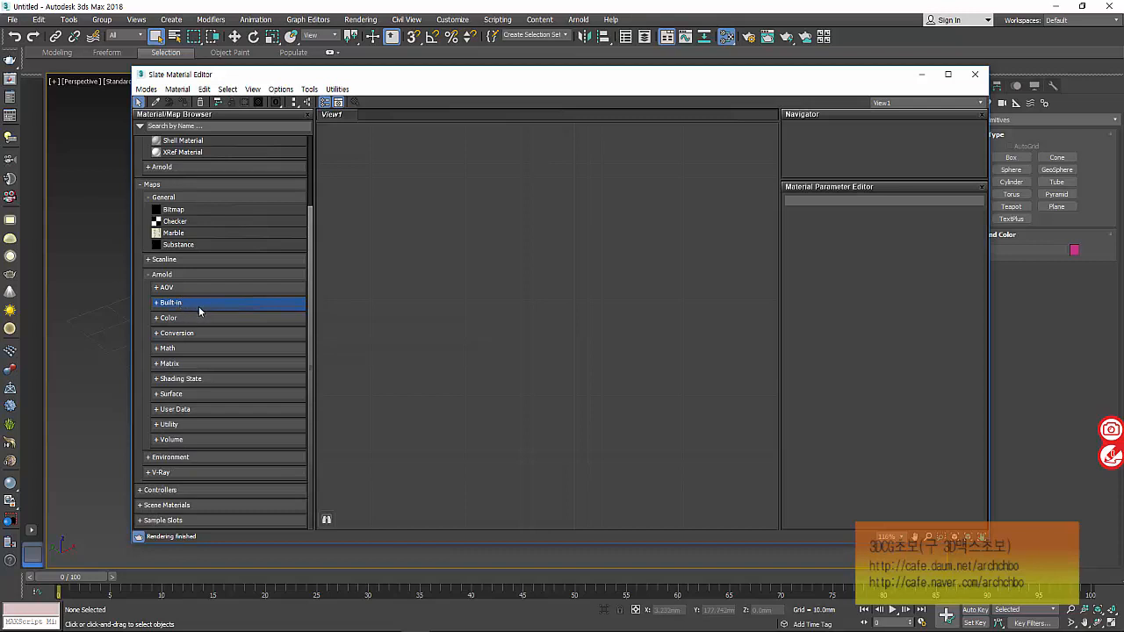
left_click(193, 318)
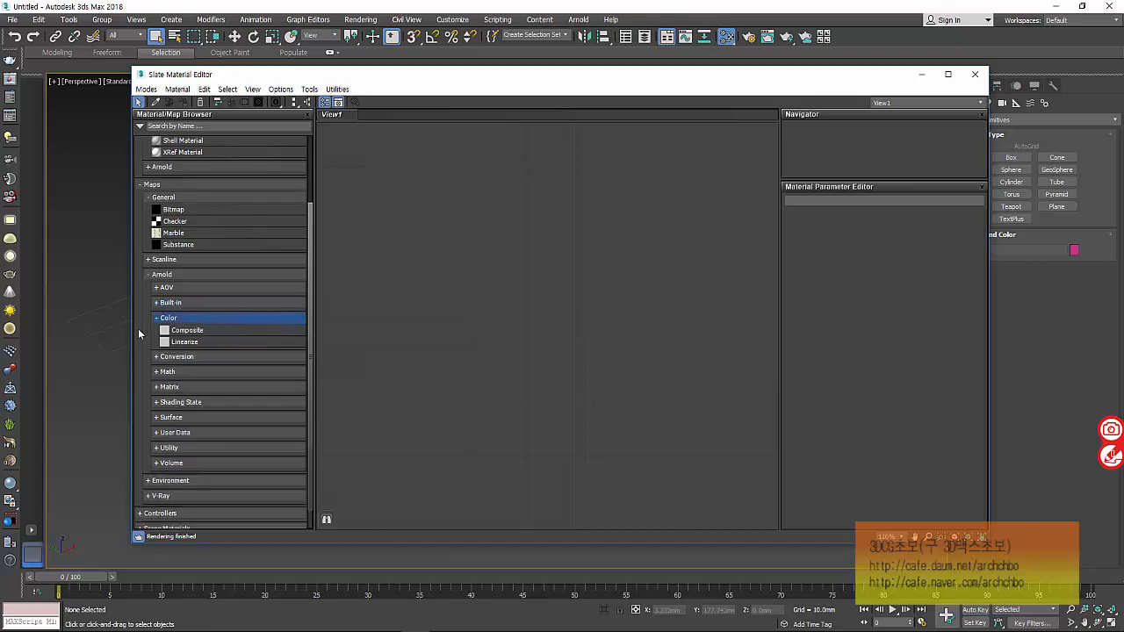
left_click(211, 319)
left_click(209, 321)
left_click(201, 320)
left_click(189, 334)
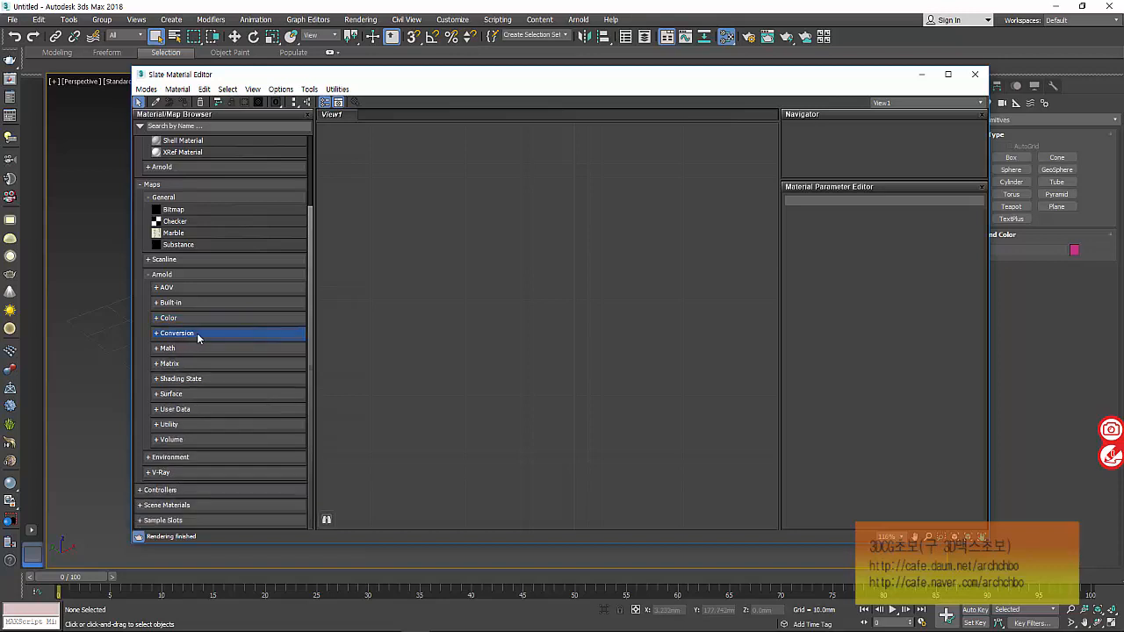
left_click(198, 335)
Look through the full list of Arnold Math maps, collapse it, and check the Matrix map group.
left_click(191, 348)
left_click(192, 348)
left_click(185, 348)
scroll(193, 352, "down", 8)
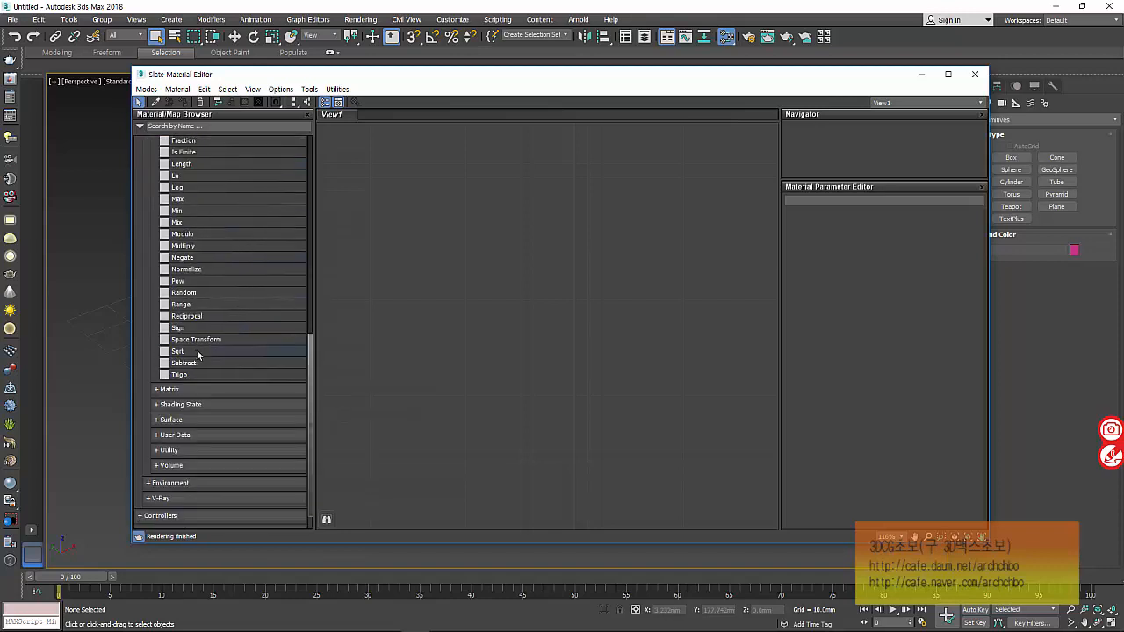
scroll(197, 351, "up", 8)
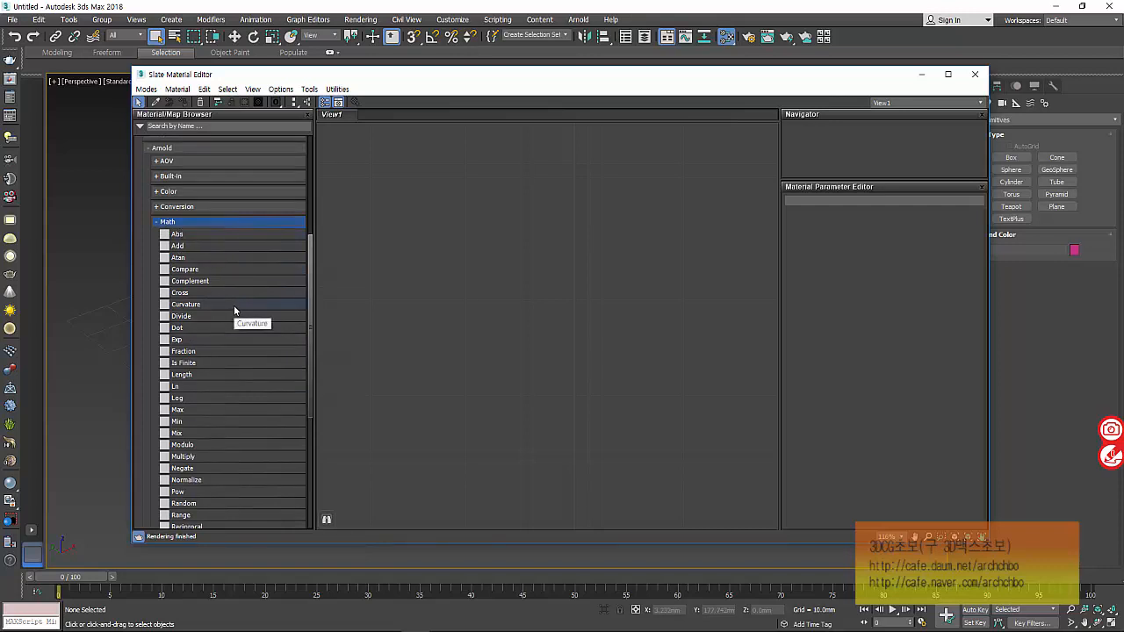
left_click(170, 223)
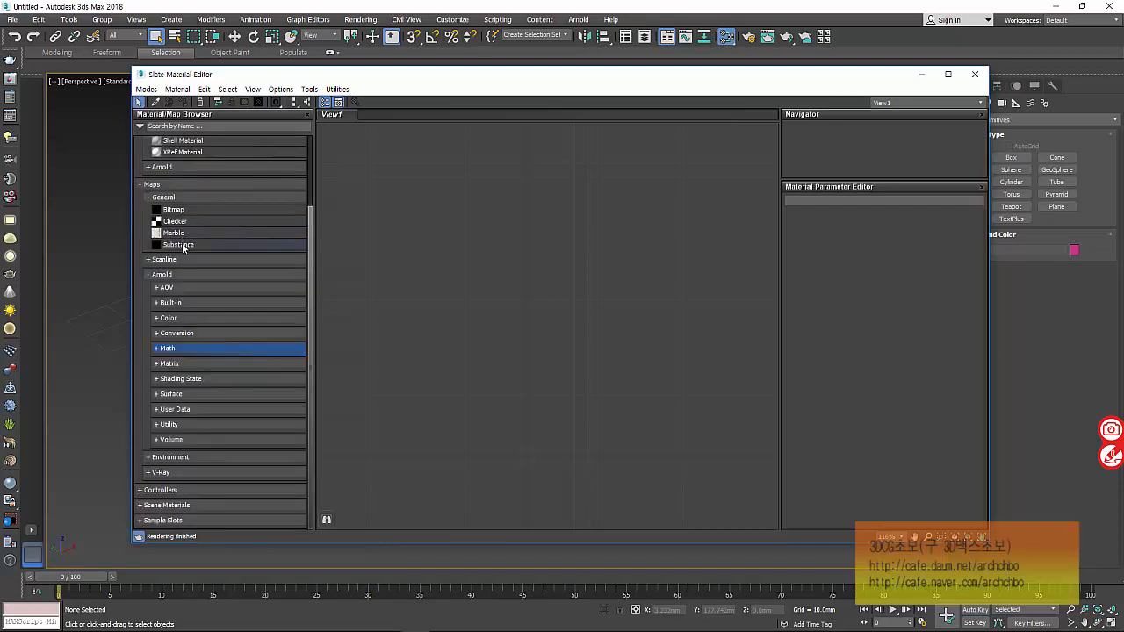
left_click(193, 367)
left_click(206, 368)
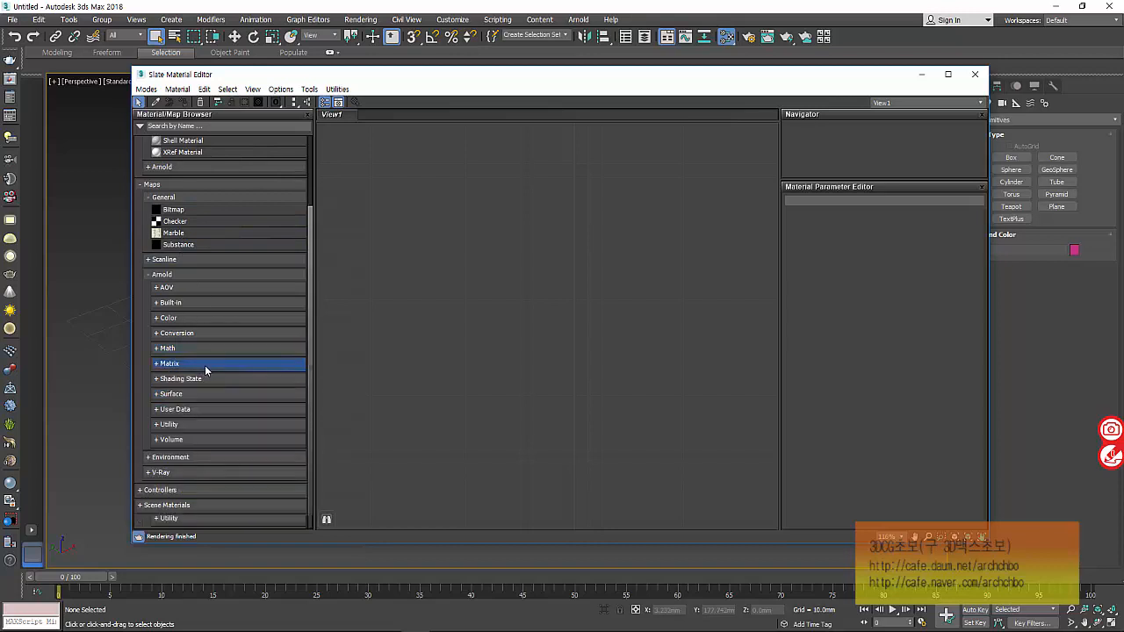
Look through the Arnold Shading State and Surface map groups, highlighting the Matte map, and collapse both groups.
left_click(205, 380)
left_click(205, 383)
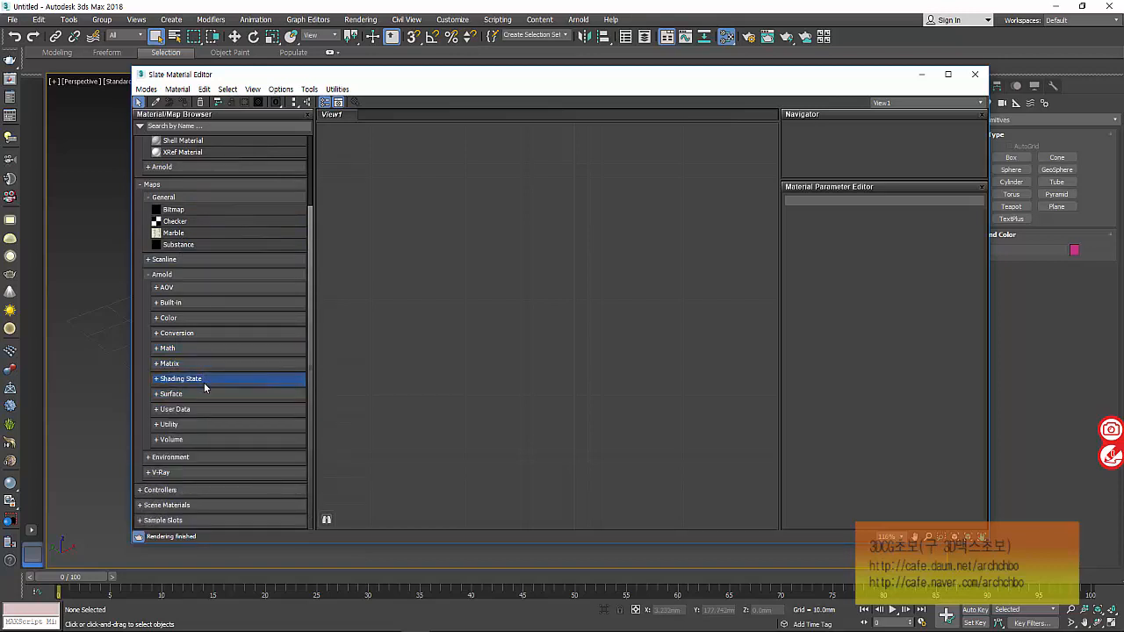
left_click(202, 393)
left_click(202, 394)
scroll(218, 383, "down", 2)
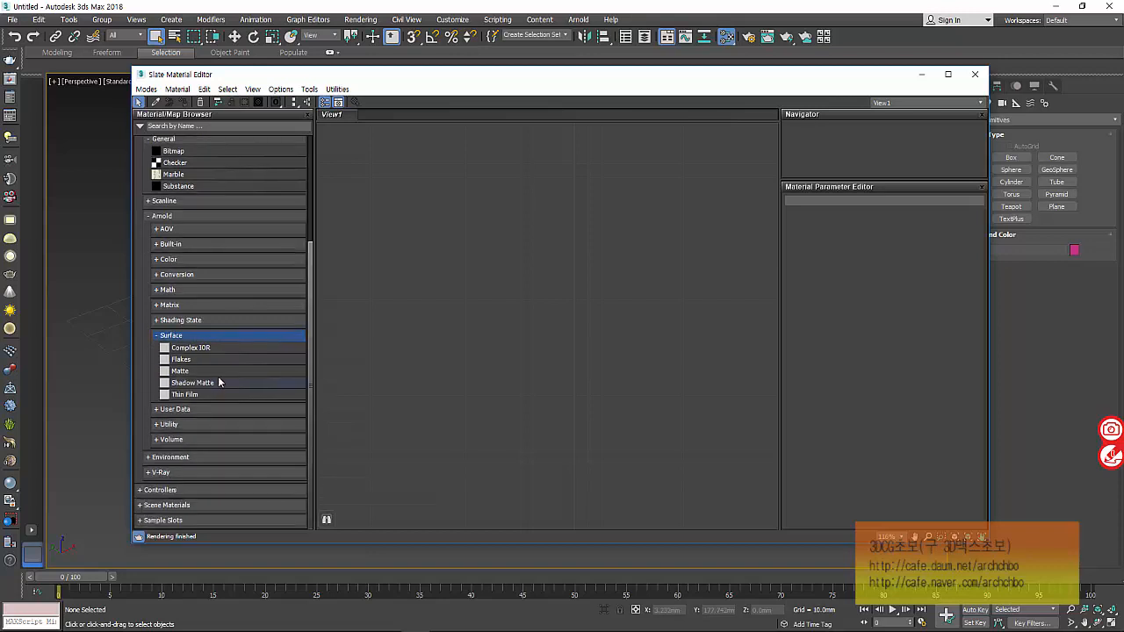
left_click(184, 371)
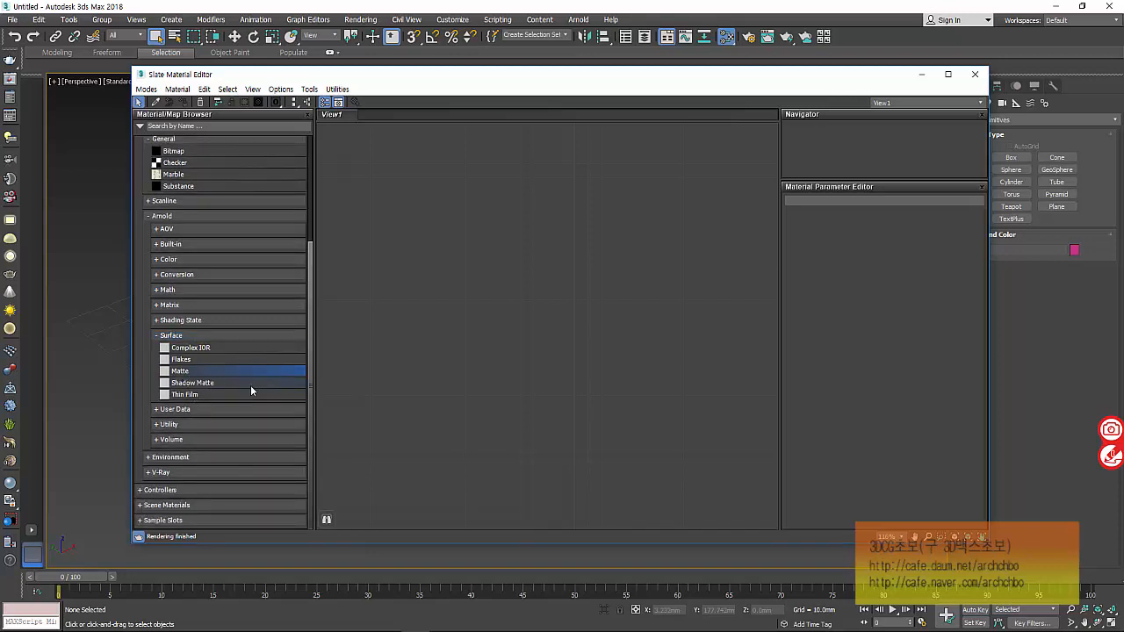
left_click(211, 347)
left_click(212, 337)
left_click(212, 338)
Look through the Arnold User Data, Utility and Volume map groups, collapsing each one after viewing it.
double_click(181, 409)
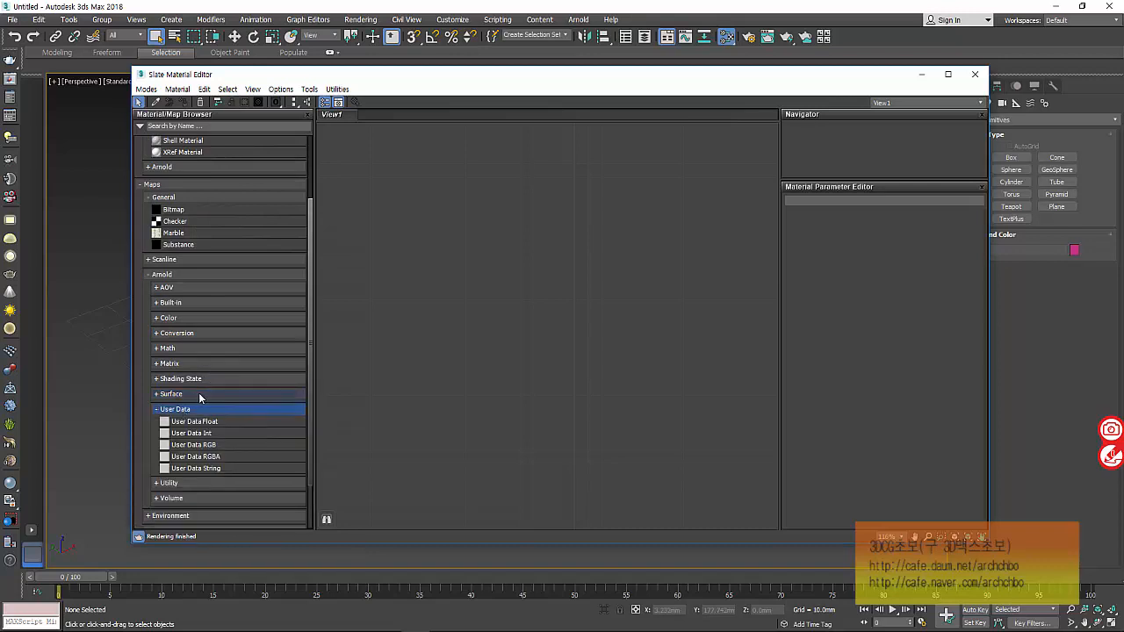
left_click(208, 415)
left_click(205, 427)
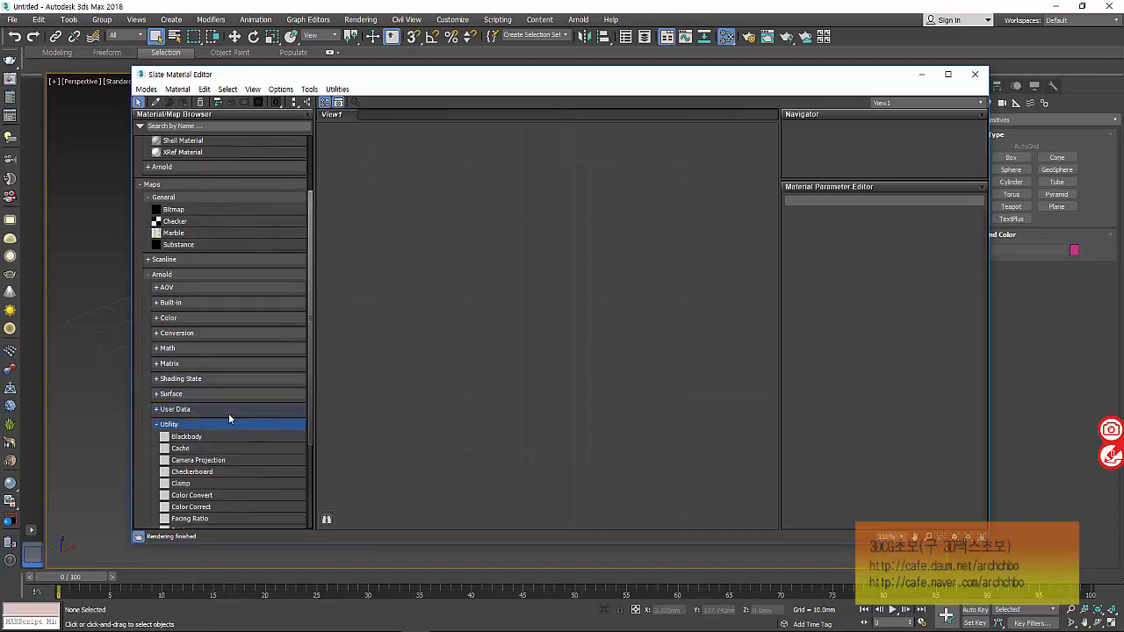
scroll(228, 419, "down", 3)
left_click(179, 296)
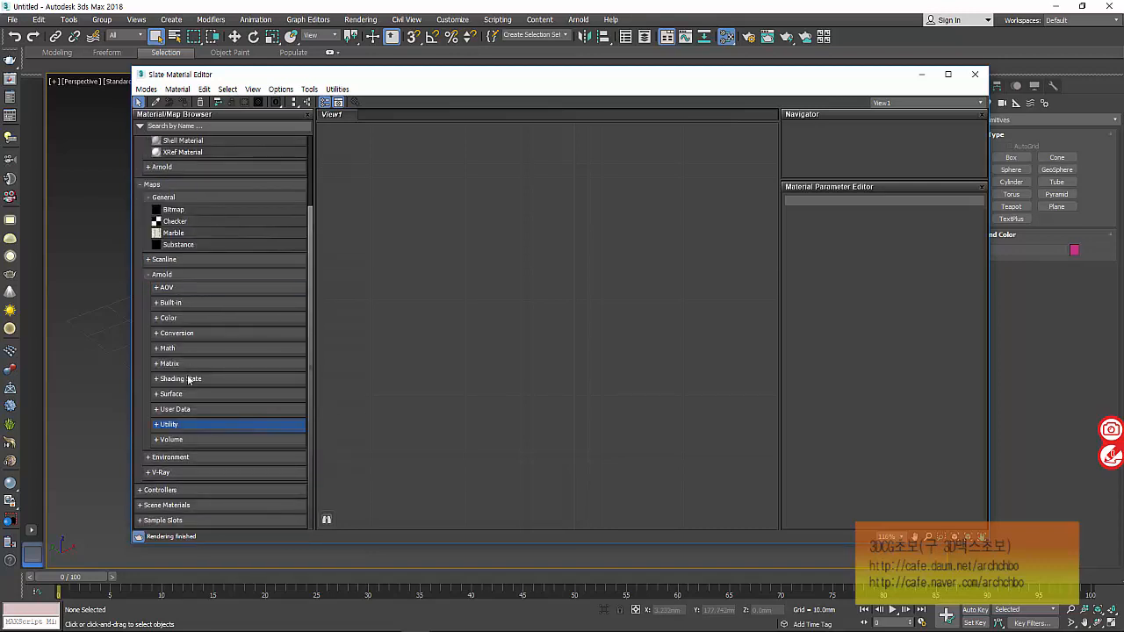
left_click(172, 441)
left_click(172, 440)
left_click(197, 444)
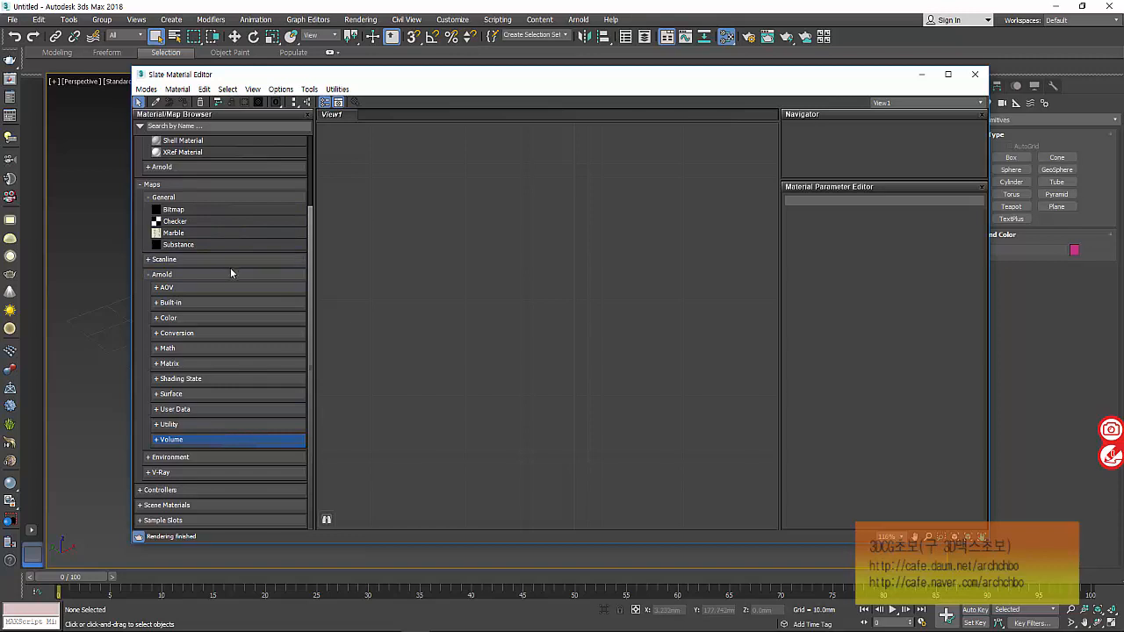
scroll(220, 300, "up", 3)
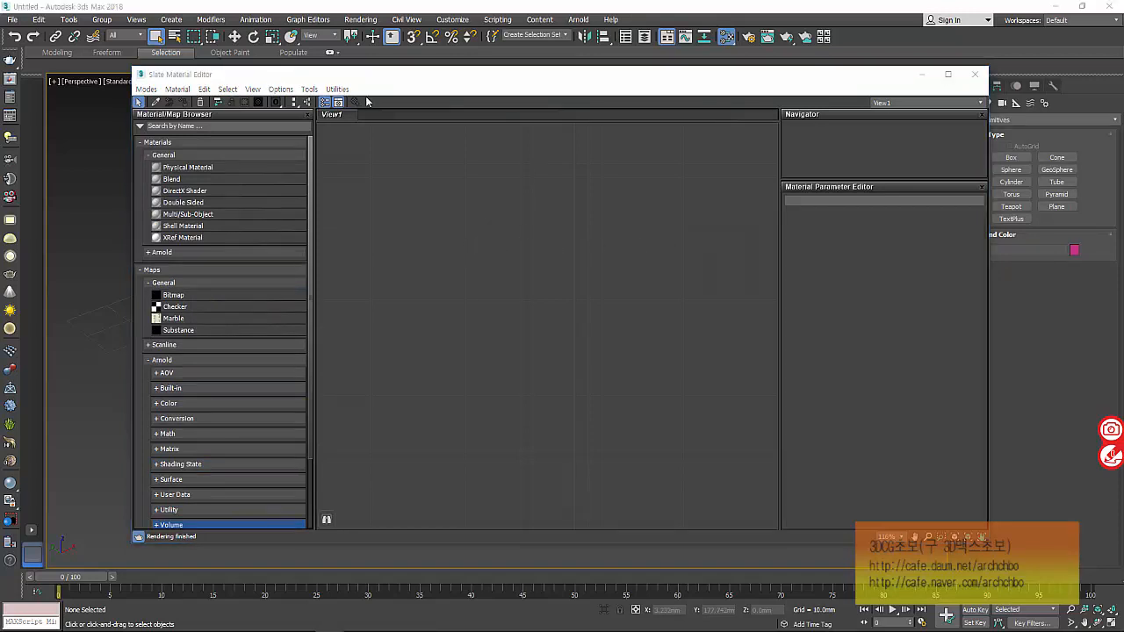
Switch to the Compact Material Editor and collapse the Physical Material's Basic Parameters, Advanced Reflectance Parameters and Special Maps sections.
left_click(146, 90)
left_click(158, 105)
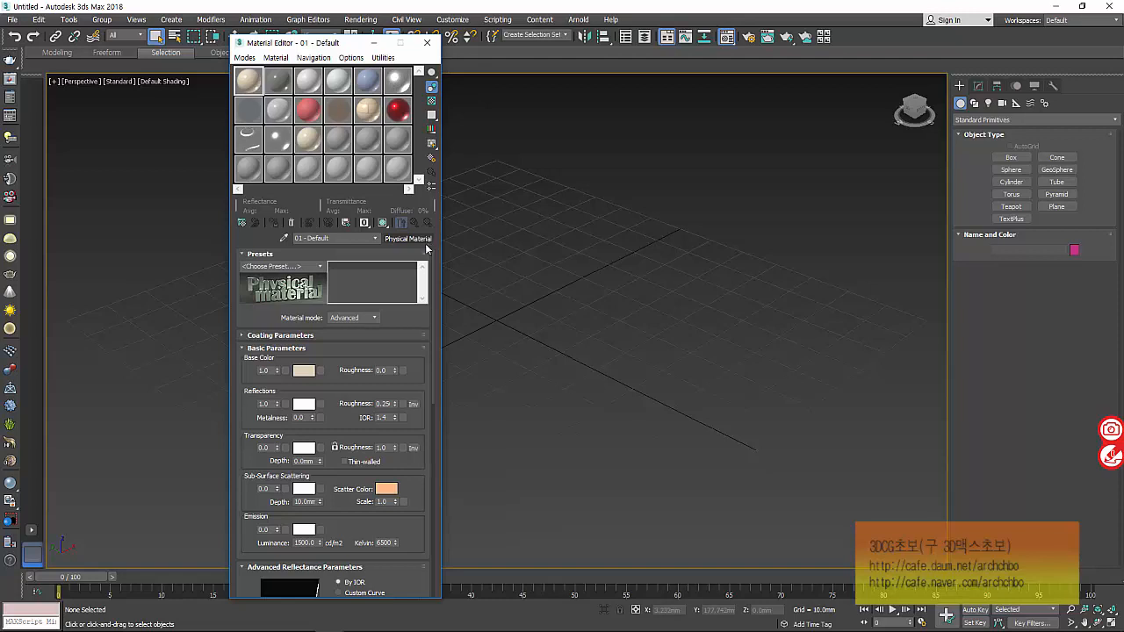
left_click(262, 349)
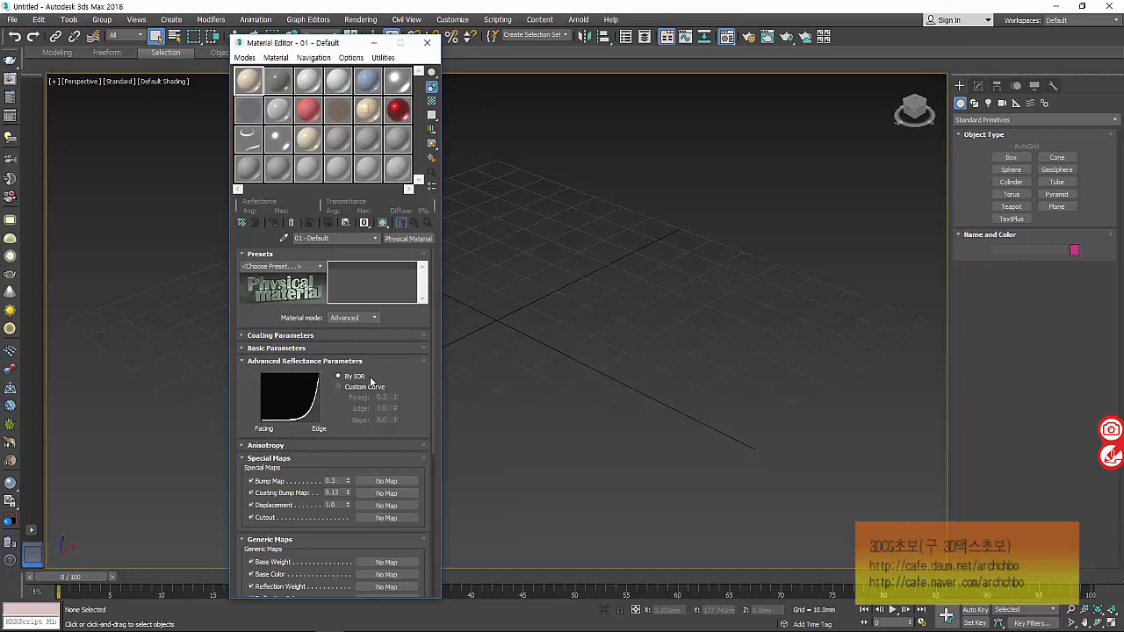
left_click(304, 361)
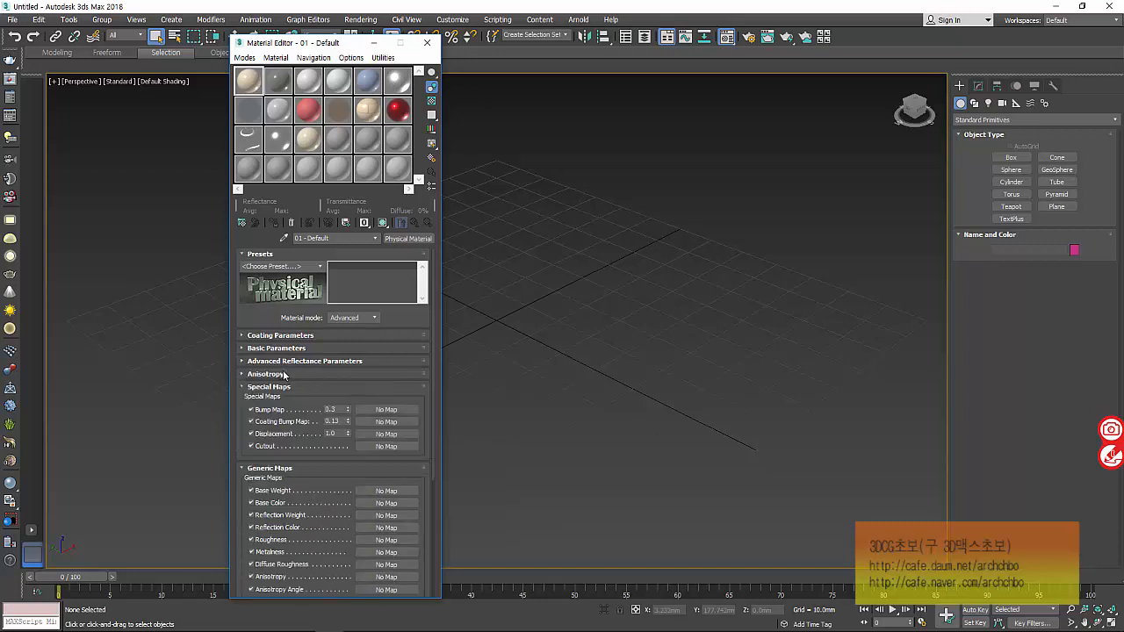
left_click(270, 386)
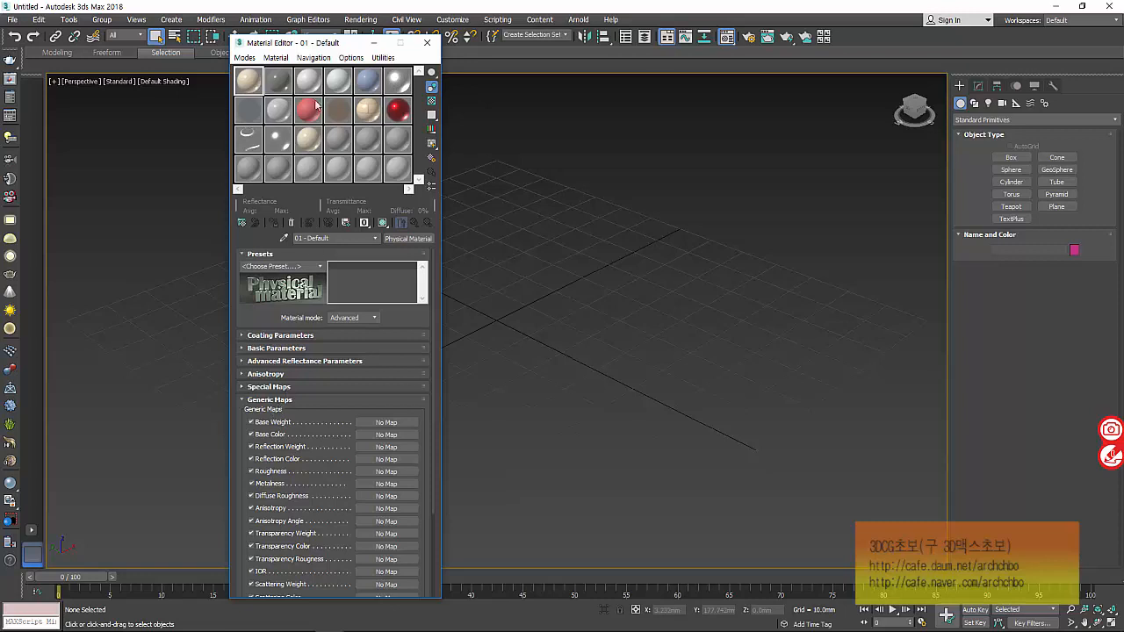
Change the 01 - Default material from Physical Material to the Arnold built-in Standard Surface.
left_click(410, 239)
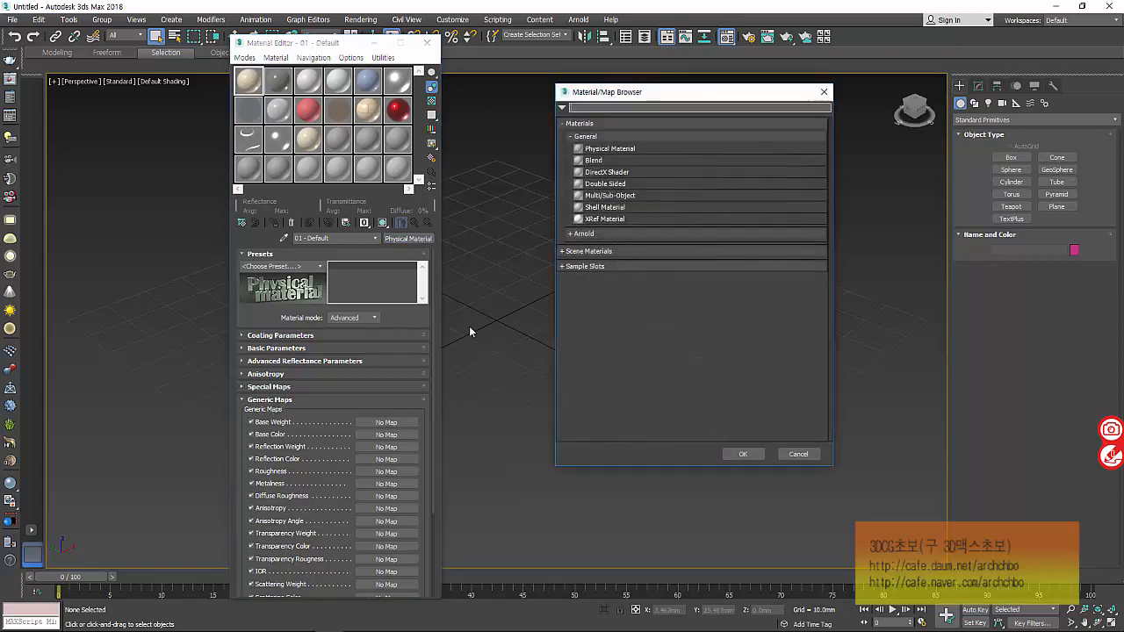
left_click(601, 137)
left_click(602, 151)
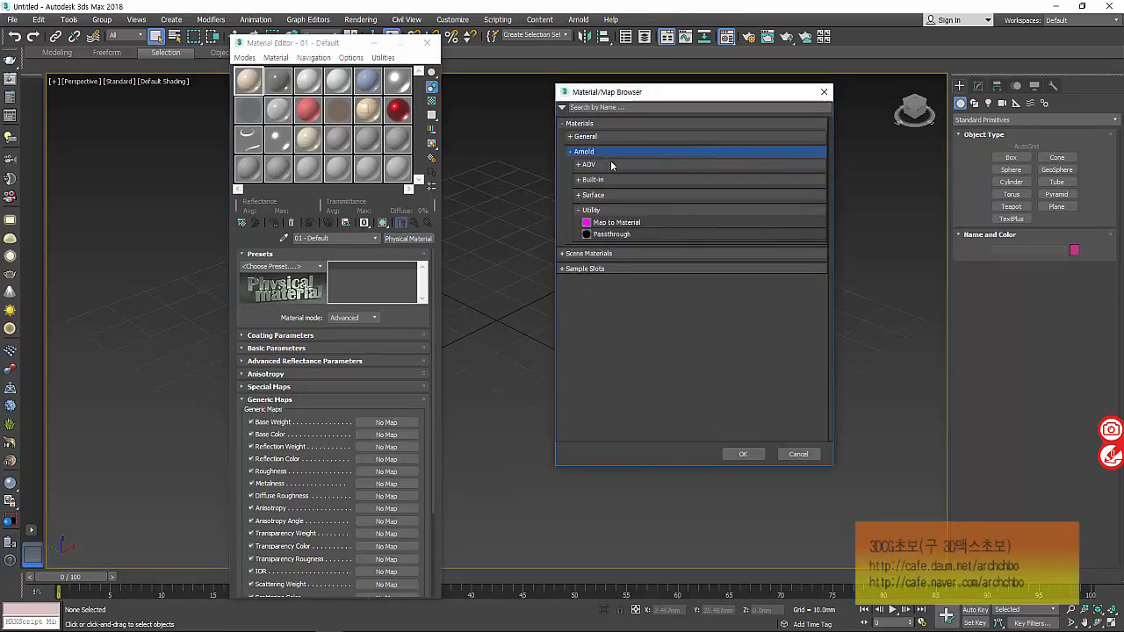
left_click(620, 180)
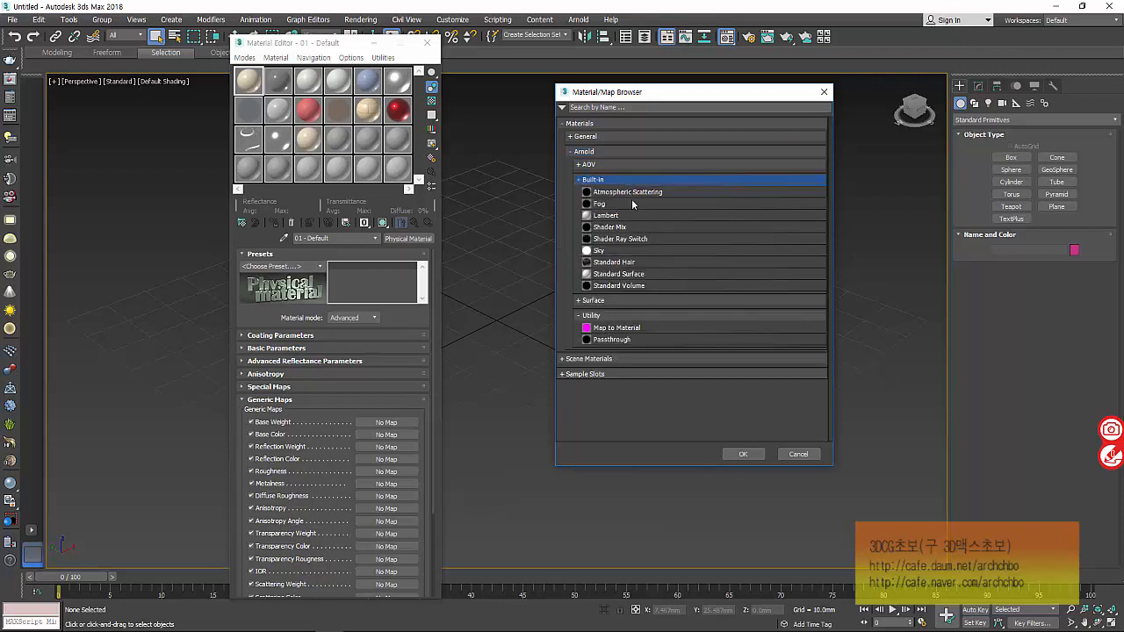
double_click(605, 274)
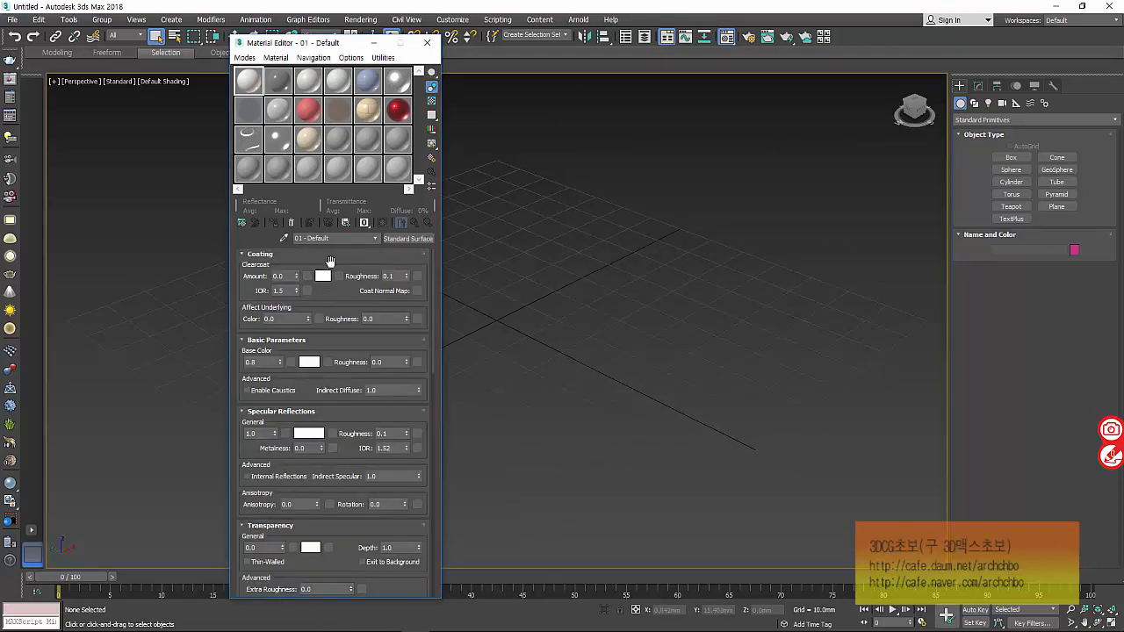
Examine the Standard Surface parameters and maps, and compare them with the 02 - Default Physical Material.
scroll(375, 452, "down", 15)
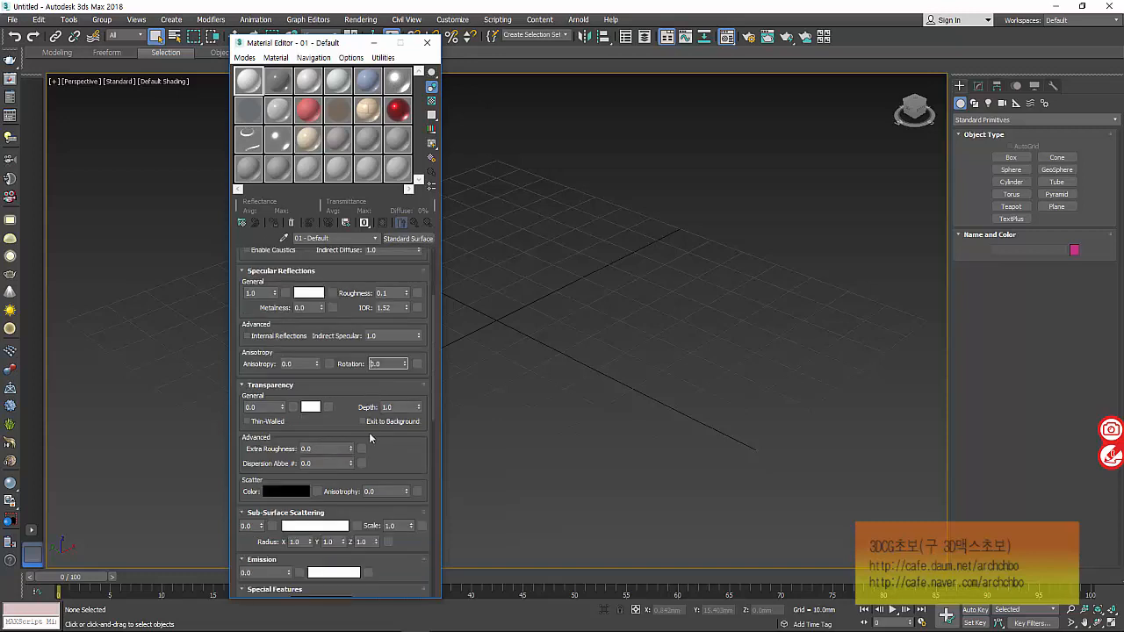
scroll(319, 372, "up", 12)
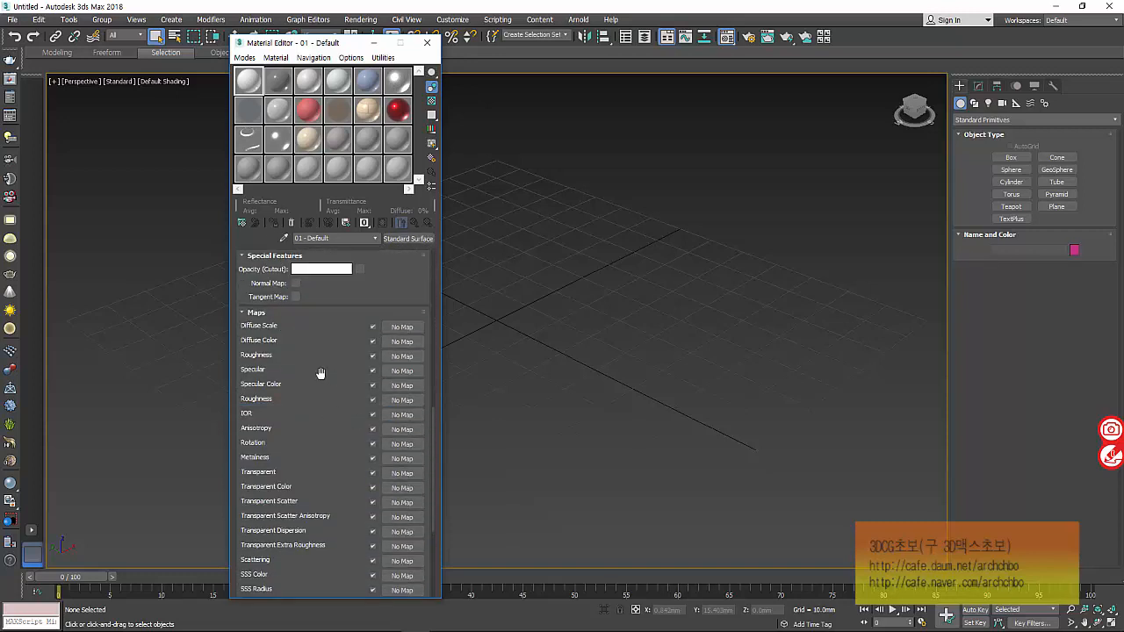
scroll(326, 374, "up", 2)
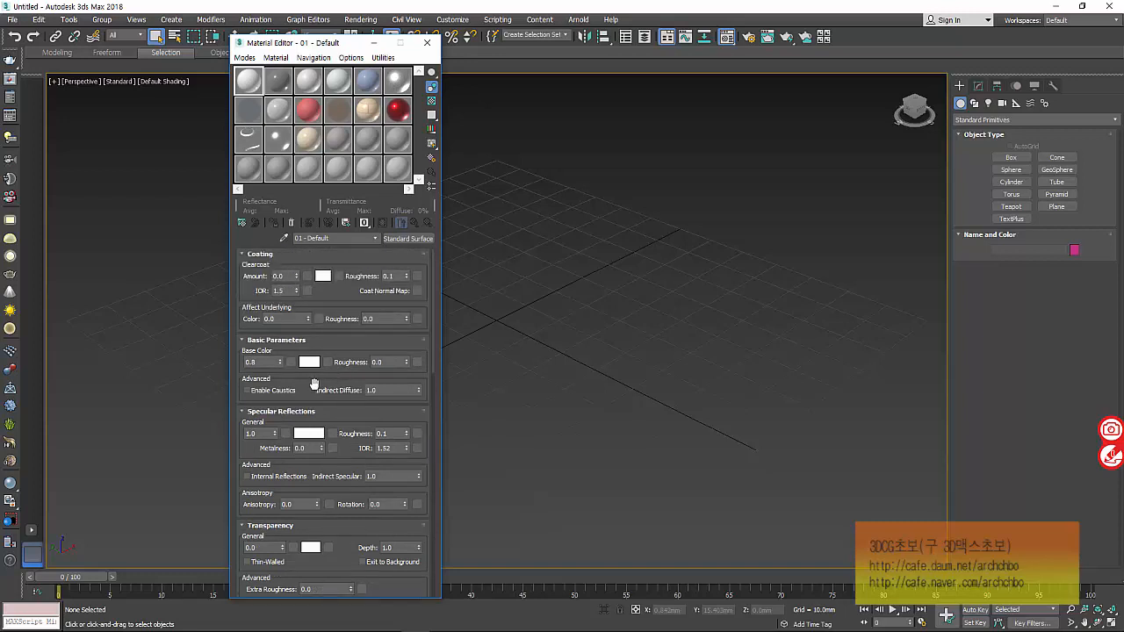
left_click(290, 79)
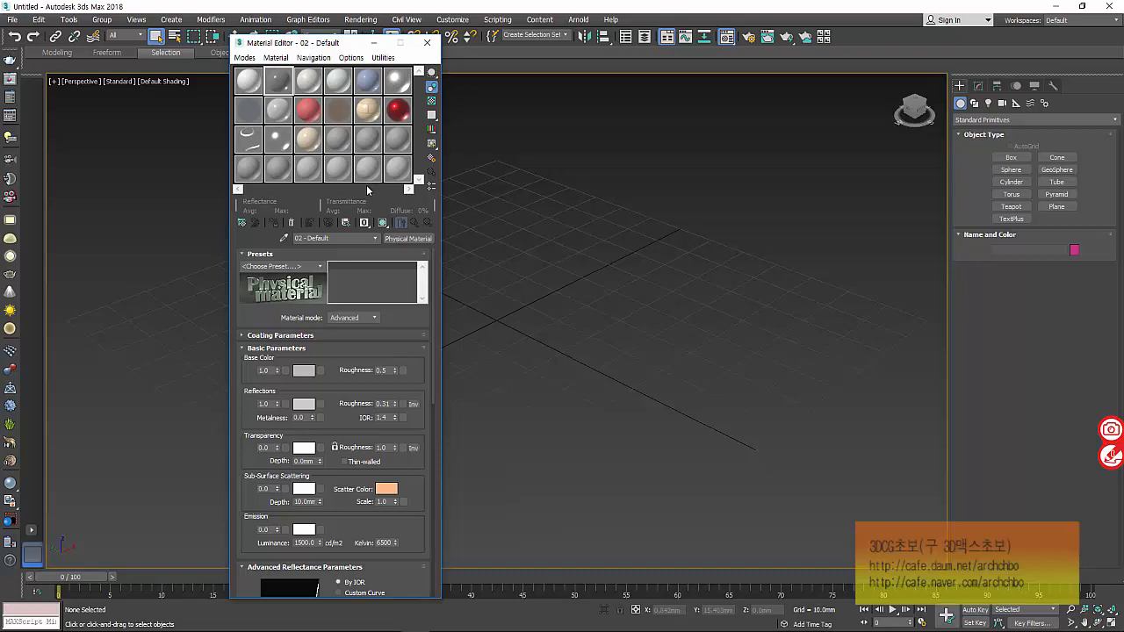
left_click(250, 91)
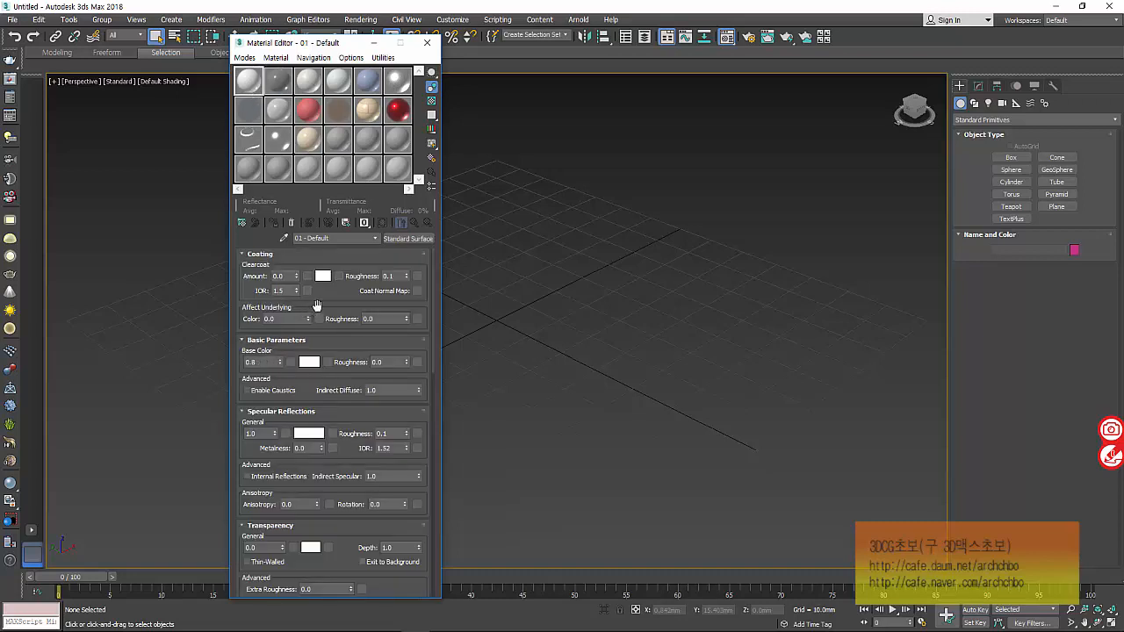
key("F9")
key("F9")
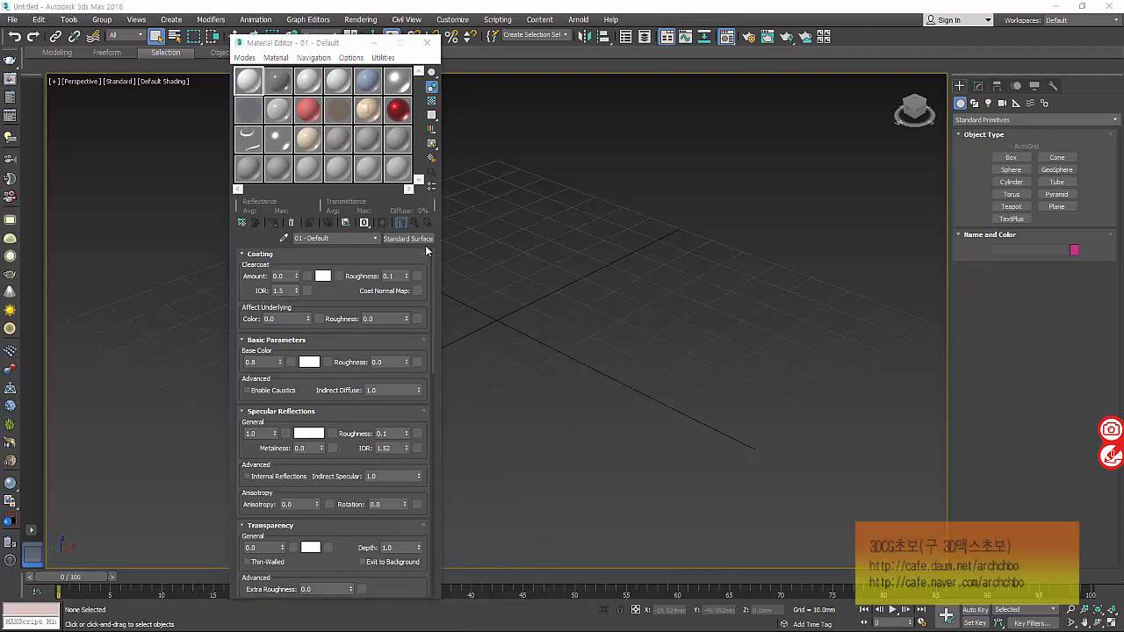
Collapse all Standard Surface sections, from Coating and Basic Parameters through Special Features and Maps.
left_click(282, 254)
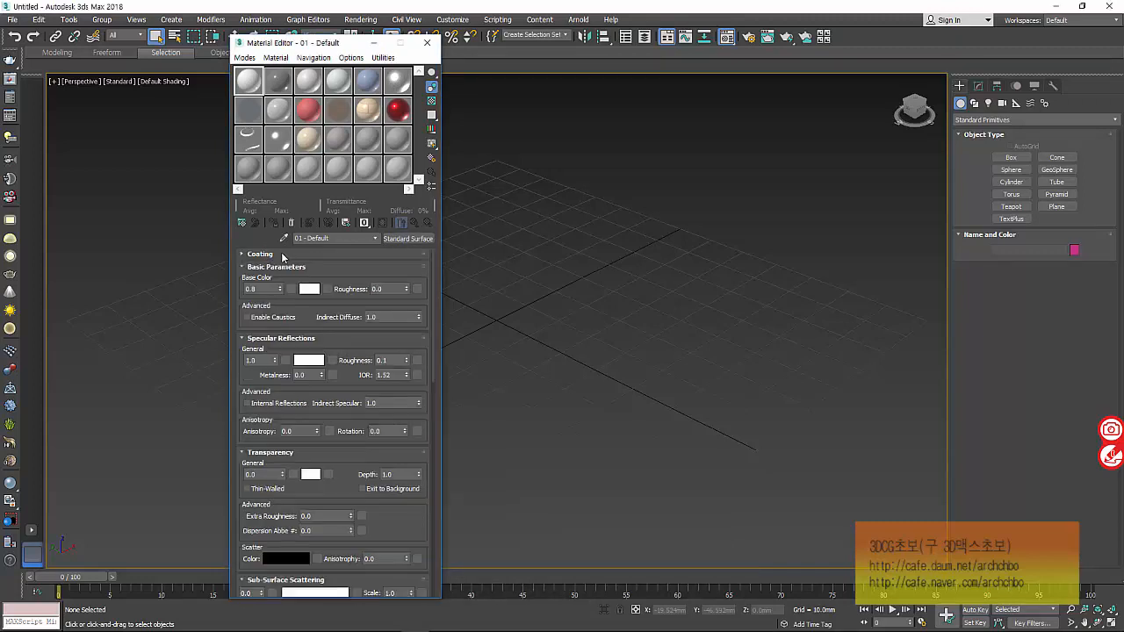
left_click(275, 267)
left_click(274, 279)
left_click(269, 293)
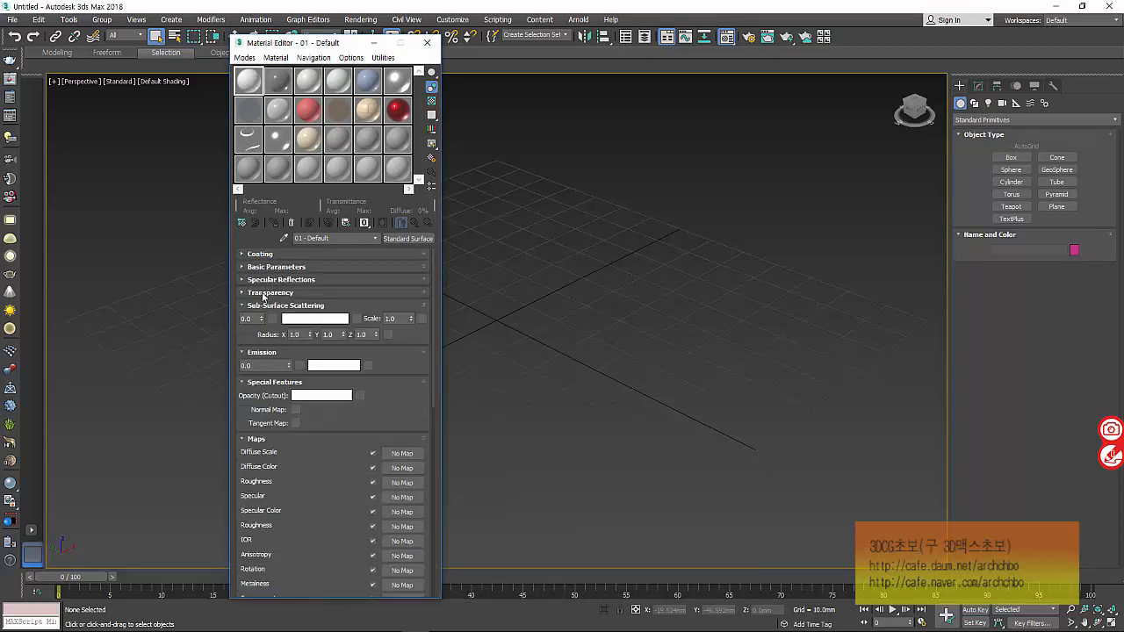
left_click(261, 306)
left_click(261, 318)
left_click(260, 331)
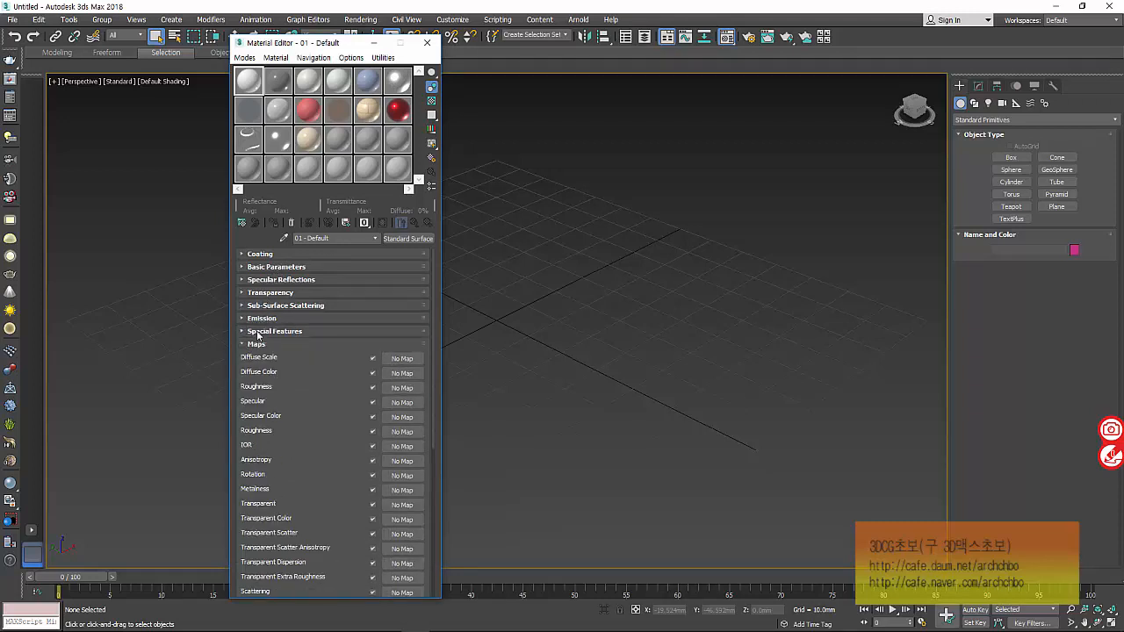
left_click(261, 343)
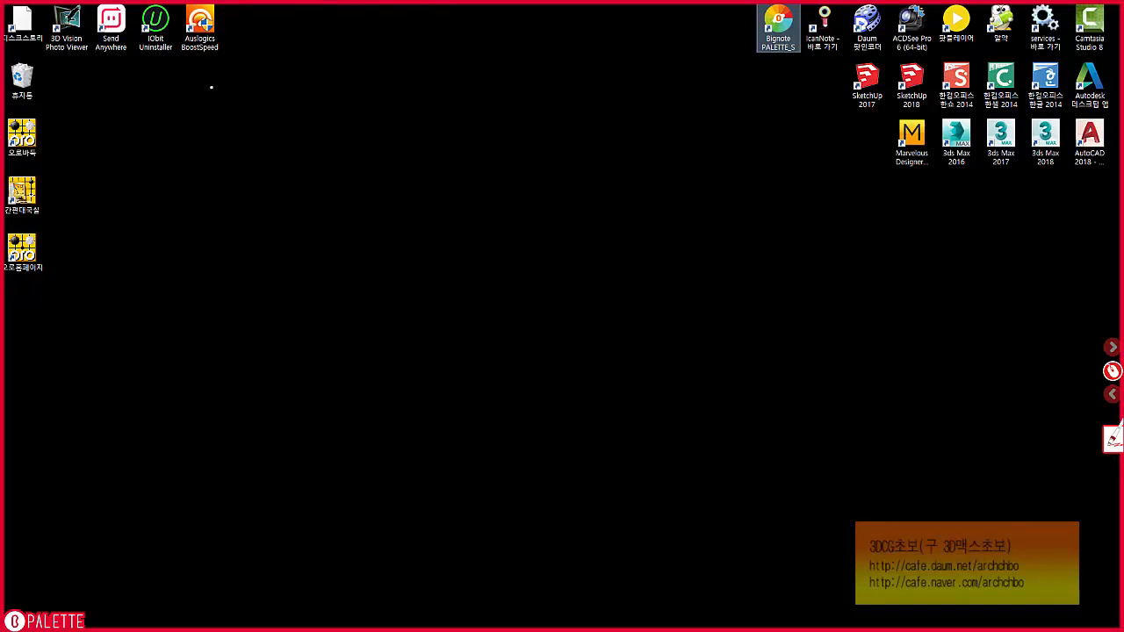
Switch to the PALETTE drawing board and handwrite the heading "Coating:" in red near the upper edge.
left_click_drag(227, 91, 210, 119)
mouse_move(223, 110)
left_mouse_down()
mouse_move(220, 120)
mouse_move(224, 110)
left_mouse_up()
left_click_drag(251, 112, 257, 120)
left_click_drag(261, 109, 281, 107)
mouse_move(273, 95)
left_mouse_down()
mouse_move(274, 121)
mouse_move(330, 121)
mouse_move(327, 143)
left_mouse_up()
left_click(380, 102)
left_click(381, 118)
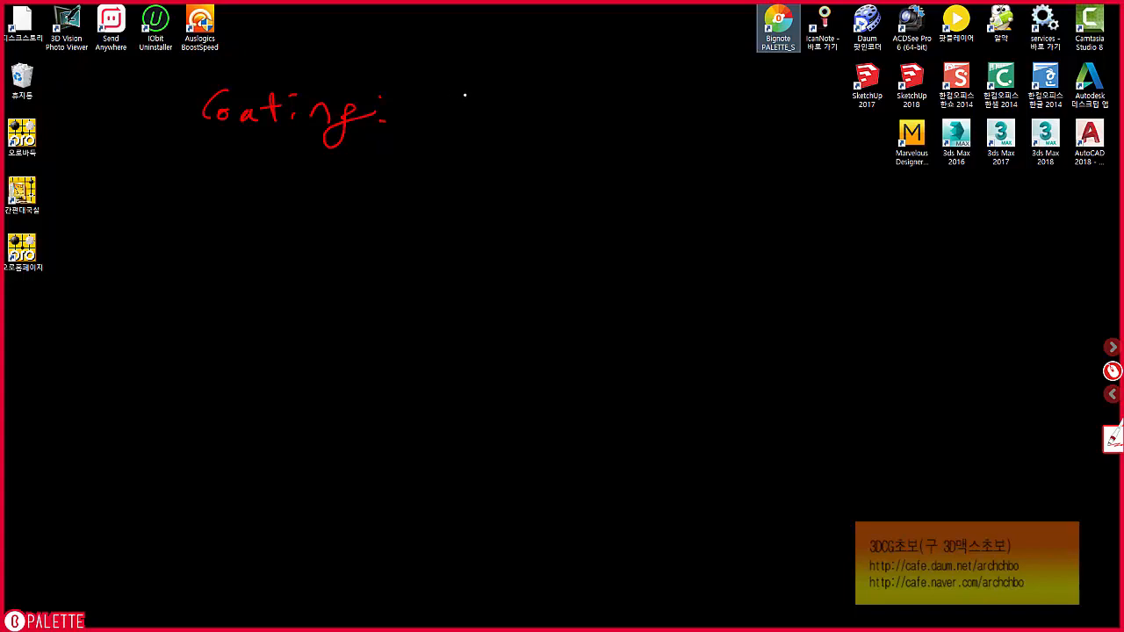
Handwrite the Korean explanation "덧입힌다" and a car example (자동차) beside the Coating heading.
left_click_drag(416, 92, 449, 113)
left_click_drag(436, 113, 415, 128)
left_click_drag(465, 102, 477, 100)
mouse_move(484, 83)
left_mouse_down()
mouse_move(485, 112)
mouse_move(514, 101)
left_mouse_up()
left_click_drag(507, 104, 528, 104)
left_click_drag(507, 115, 528, 120)
mouse_move(558, 96)
left_mouse_down()
mouse_move(544, 108)
mouse_move(558, 109)
left_mouse_up()
left_click_drag(566, 91, 564, 122)
left_click_drag(568, 113, 577, 112)
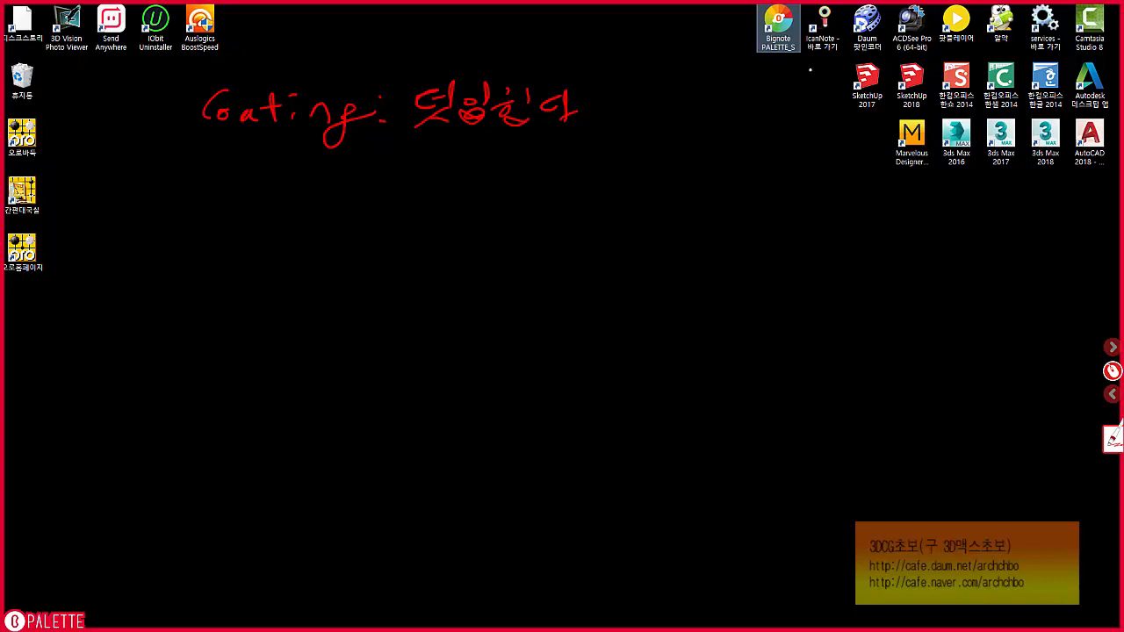
mouse_move(649, 117)
left_mouse_down()
mouse_move(672, 130)
mouse_move(711, 110)
mouse_move(712, 136)
mouse_move(755, 105)
mouse_move(774, 127)
mouse_move(808, 132)
mouse_move(856, 114)
mouse_move(904, 129)
left_mouse_up()
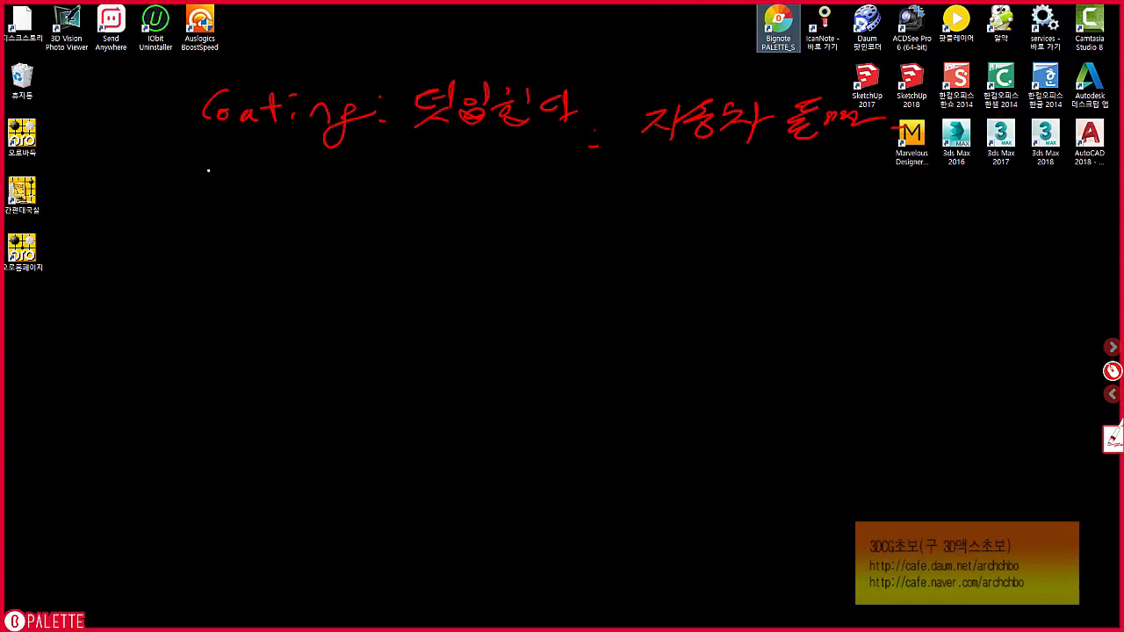
Handwrite a second line, "Basic Parameter:", followed by a short Korean explanation of the term.
mouse_move(208, 170)
left_mouse_down()
mouse_move(215, 186)
mouse_move(202, 208)
left_mouse_up()
mouse_move(232, 203)
left_mouse_down()
mouse_move(308, 211)
mouse_move(368, 181)
mouse_move(409, 203)
mouse_move(488, 202)
left_mouse_up()
left_click_drag(488, 202, 503, 205)
left_click_drag(606, 195, 677, 216)
left_click_drag(716, 182, 715, 220)
mouse_move(736, 195)
left_mouse_down()
mouse_move(781, 213)
mouse_move(814, 195)
mouse_move(827, 211)
mouse_move(927, 193)
mouse_move(949, 210)
mouse_move(1038, 191)
left_mouse_up()
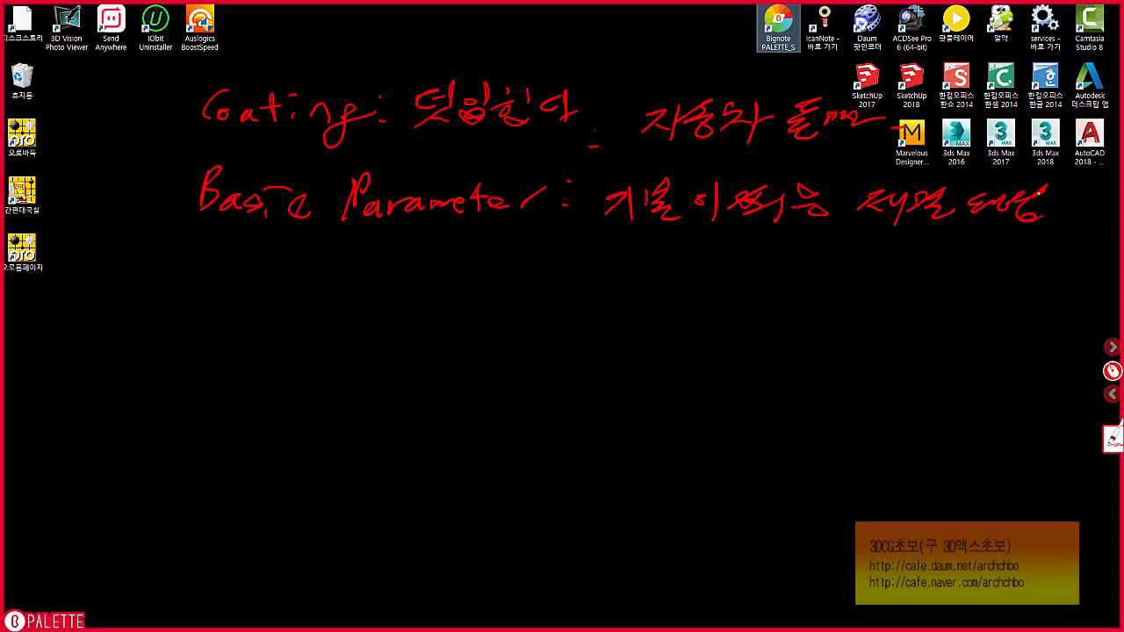
Handwrite "Specular Reflections:" on the third line, underline it, and add a circled Korean explanation.
mouse_move(208, 250)
left_mouse_down()
mouse_move(298, 262)
mouse_move(335, 248)
mouse_move(388, 260)
mouse_move(751, 256)
left_mouse_up()
left_click_drag(264, 280, 509, 267)
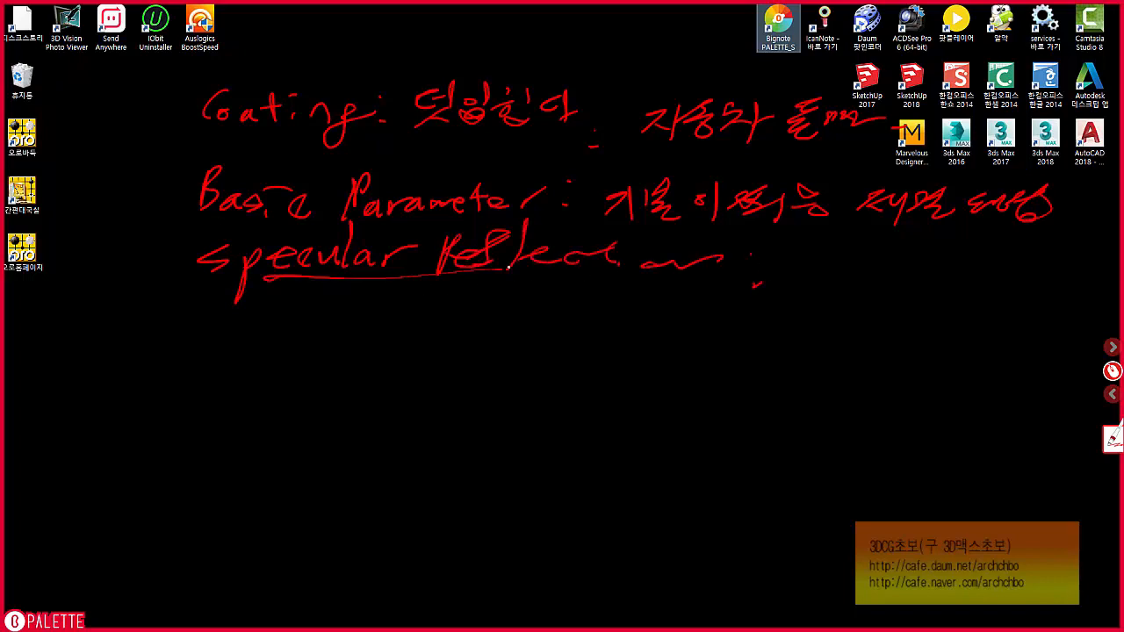
mouse_move(760, 246)
left_mouse_down()
mouse_move(792, 271)
mouse_move(825, 256)
mouse_move(925, 295)
mouse_move(799, 290)
mouse_move(958, 338)
mouse_move(934, 353)
left_mouse_up()
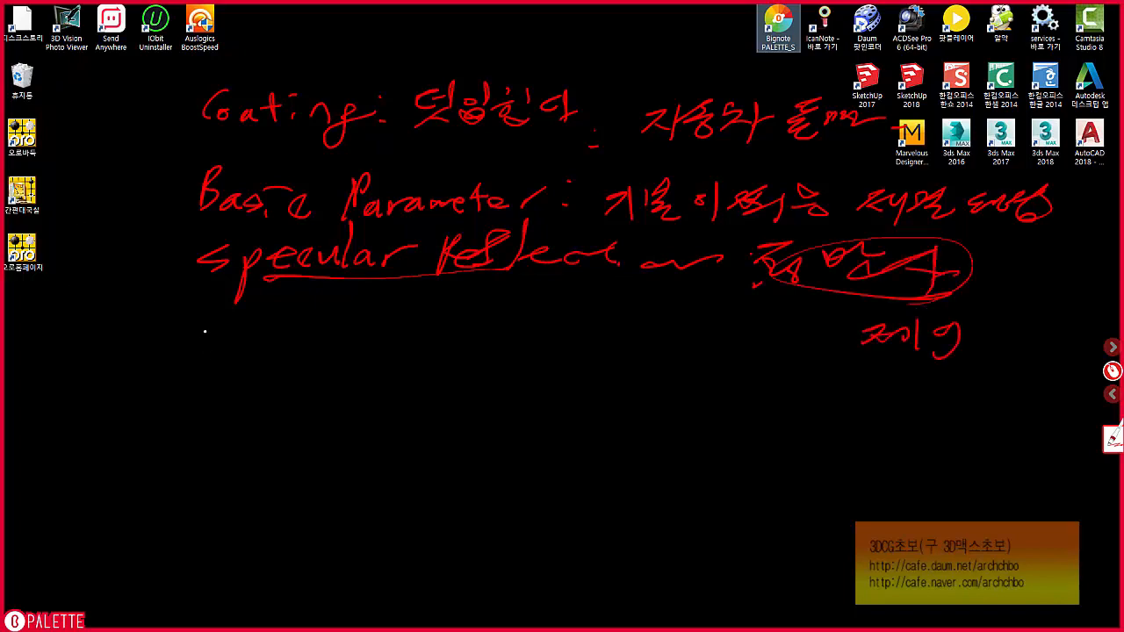
Handwrite "Transparency:" on the fourth line with a Korean explanation that continues below its end.
mouse_move(196, 324)
left_mouse_down()
mouse_move(209, 367)
mouse_move(302, 341)
mouse_move(311, 359)
mouse_move(474, 334)
mouse_move(571, 337)
mouse_move(583, 354)
mouse_move(702, 337)
mouse_move(713, 361)
mouse_move(757, 369)
mouse_move(822, 332)
mouse_move(855, 349)
mouse_move(797, 381)
mouse_move(864, 414)
mouse_move(890, 405)
mouse_move(899, 425)
left_mouse_up()
left_click_drag(922, 388, 962, 410)
left_click_drag(969, 388, 999, 443)
left_click_drag(1003, 419, 1051, 425)
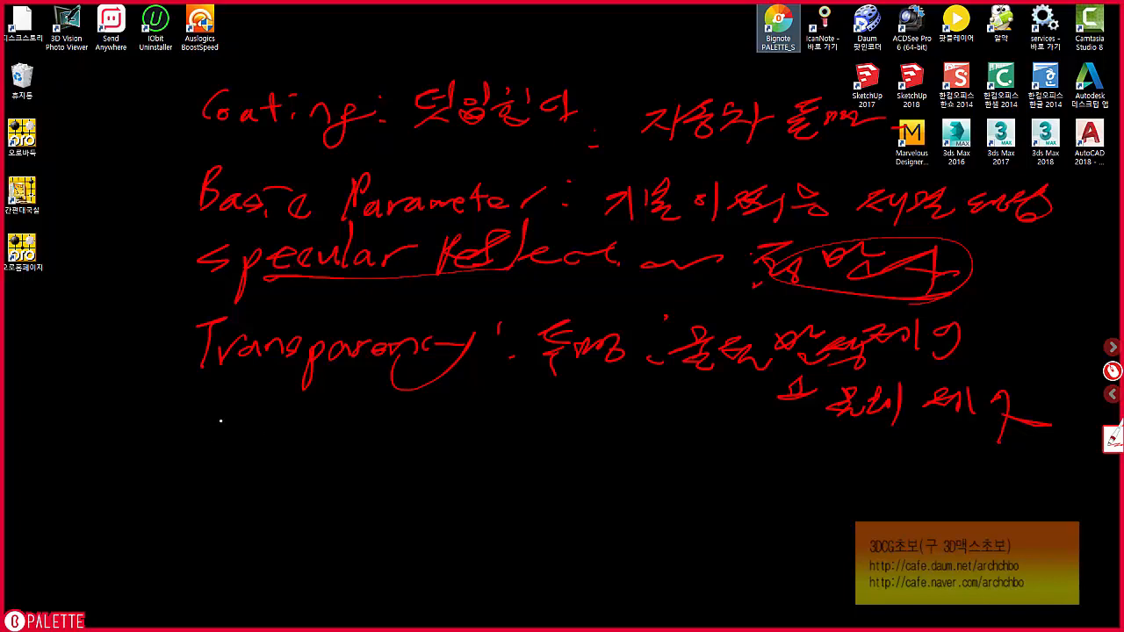
Handwrite "Sub-Surface Scattering" on the fifth line, followed by the underlined abbreviation "SSS".
mouse_move(225, 409)
left_mouse_down()
mouse_move(180, 452)
mouse_move(281, 440)
left_mouse_up()
mouse_move(330, 405)
left_mouse_down()
mouse_move(301, 450)
mouse_move(362, 439)
left_mouse_up()
mouse_move(408, 402)
left_mouse_down()
mouse_move(383, 458)
mouse_move(434, 436)
mouse_move(485, 444)
mouse_move(537, 433)
mouse_move(513, 444)
mouse_move(565, 427)
mouse_move(576, 446)
left_mouse_up()
mouse_move(570, 425)
left_mouse_down()
mouse_move(619, 419)
mouse_move(604, 441)
mouse_move(713, 423)
mouse_move(694, 485)
left_mouse_up()
left_click_drag(753, 429, 732, 456)
left_click_drag(801, 425, 776, 454)
left_click_drag(829, 427, 816, 454)
left_click_drag(769, 476, 797, 470)
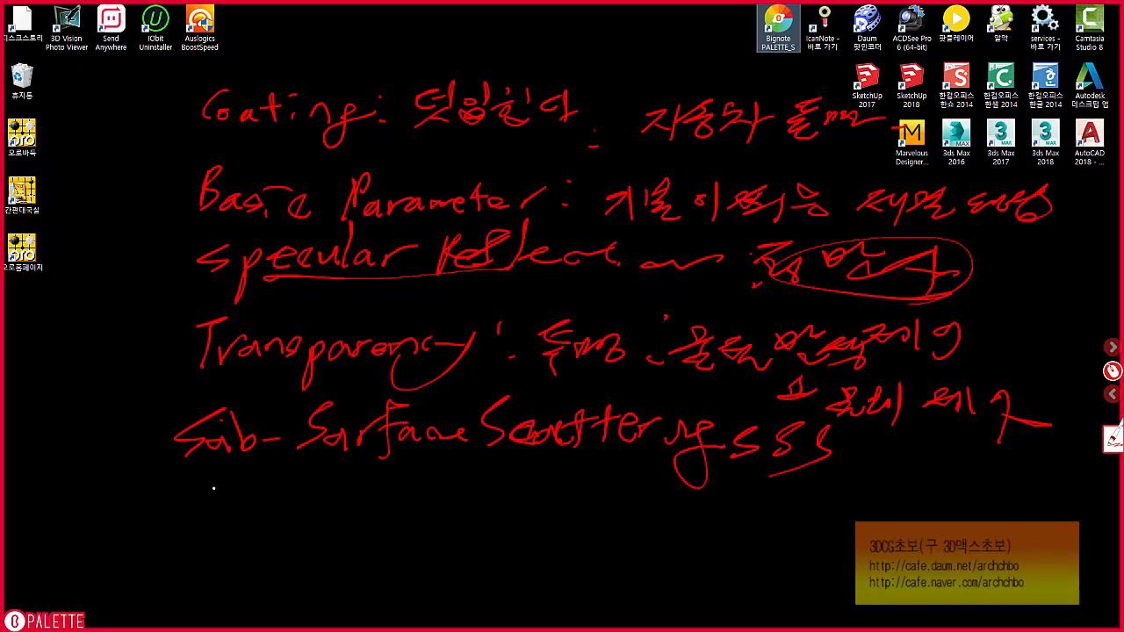
Handwrite "Emission:" on the sixth line, followed by a short Korean explanation.
left_click_drag(227, 492, 230, 516)
left_click_drag(239, 509, 314, 520)
left_click(307, 497)
mouse_move(346, 502)
left_mouse_down()
mouse_move(335, 522)
mouse_move(418, 519)
left_mouse_up()
left_click(433, 488)
left_click(439, 514)
left_click_drag(465, 487, 469, 506)
mouse_move(471, 505)
left_mouse_down()
mouse_move(492, 484)
mouse_move(553, 492)
mouse_move(569, 516)
mouse_move(675, 493)
left_mouse_up()
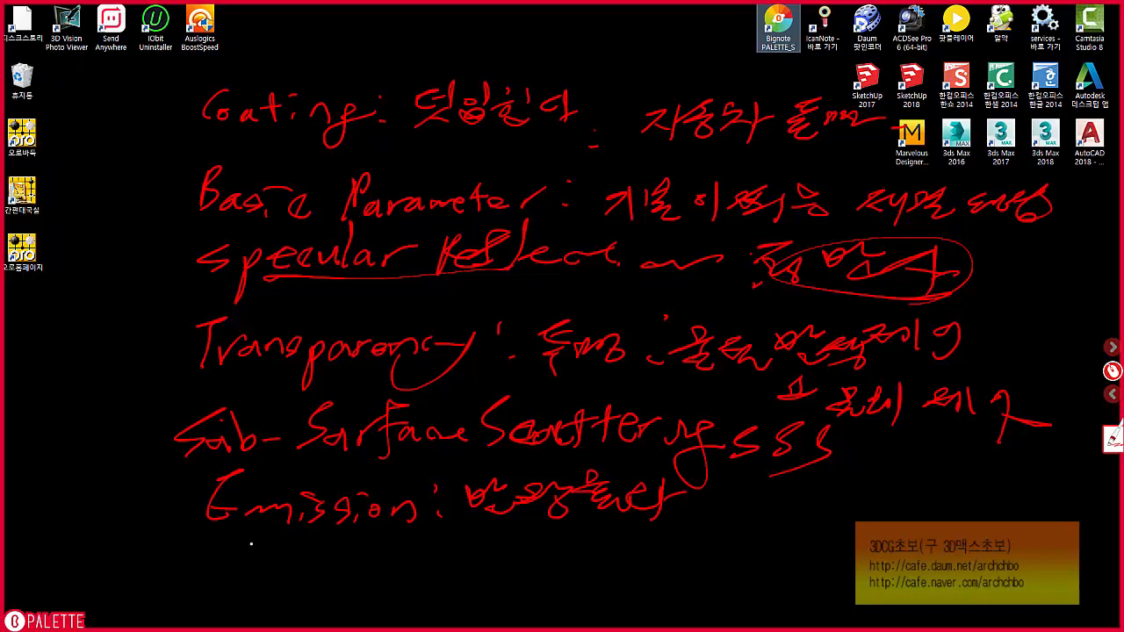
Handwrite "Special" on the seventh line, followed by a short Korean explanation.
left_click_drag(251, 544, 210, 574)
mouse_move(240, 560)
left_mouse_down()
mouse_move(235, 592)
mouse_move(306, 562)
mouse_move(453, 562)
mouse_move(509, 526)
mouse_move(648, 533)
mouse_move(748, 514)
left_mouse_up()
left_click_drag(815, 479, 819, 507)
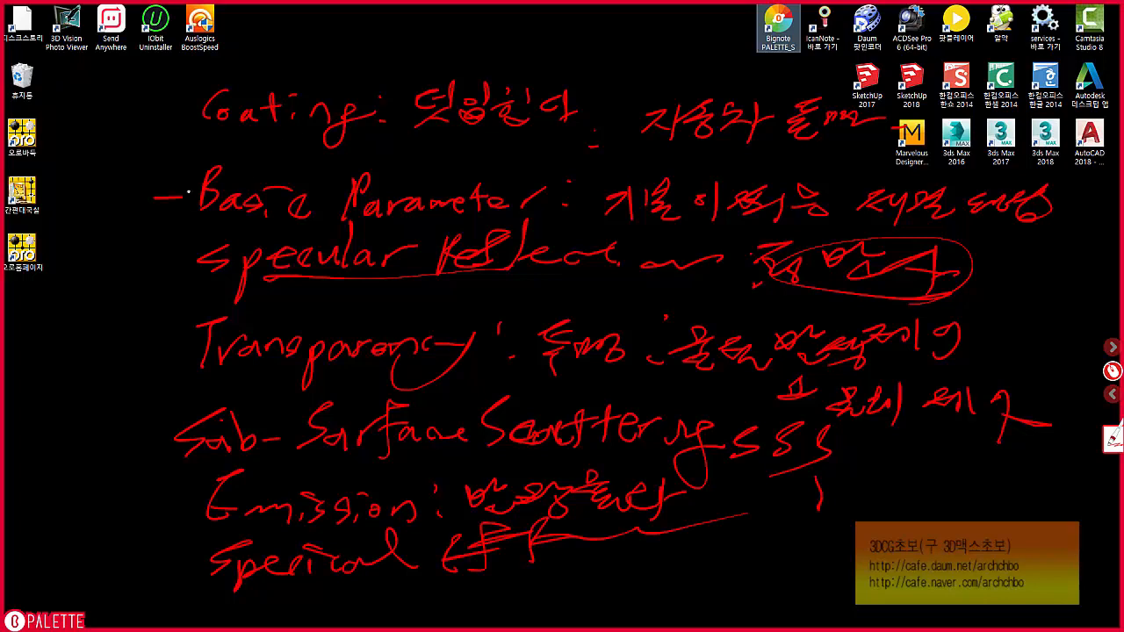
Mark the Basic Parameter, Specular, Transparency and Emission lines with arrows, and outline the Sub-Surface Scattering and Special lines.
left_click_drag(177, 179, 159, 209)
left_click_drag(141, 261, 172, 264)
left_click_drag(158, 249, 160, 279)
mouse_move(123, 341)
left_mouse_down()
mouse_move(176, 342)
mouse_move(172, 358)
left_mouse_up()
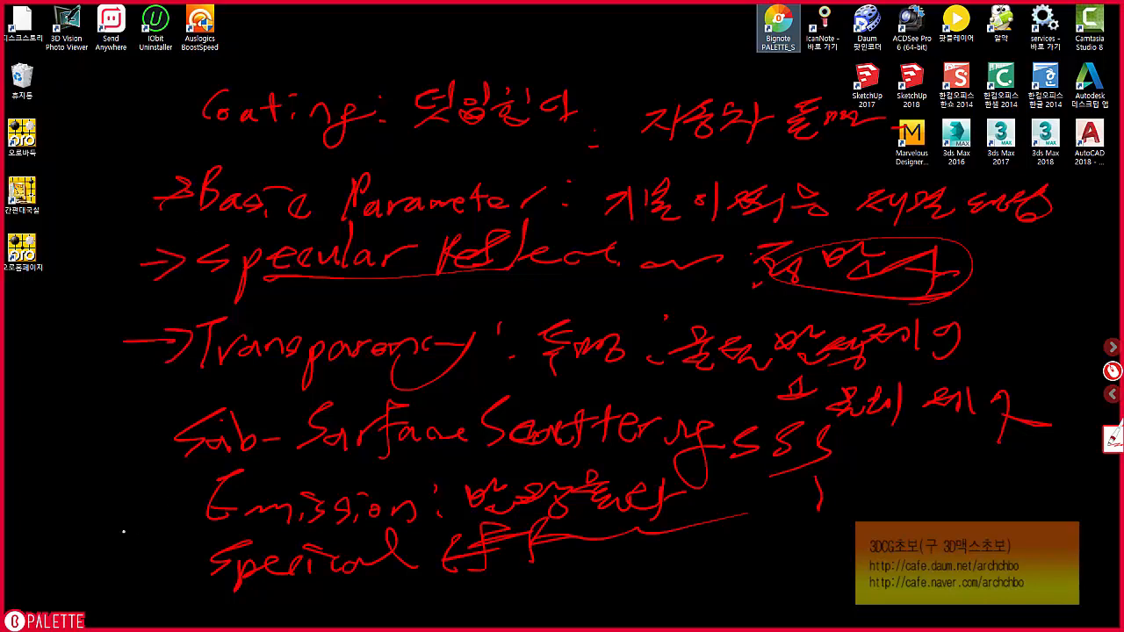
left_click_drag(108, 523, 175, 511)
left_click_drag(165, 502, 163, 518)
mouse_move(133, 450)
left_mouse_down()
mouse_move(632, 436)
mouse_move(310, 379)
mouse_move(192, 445)
left_mouse_up()
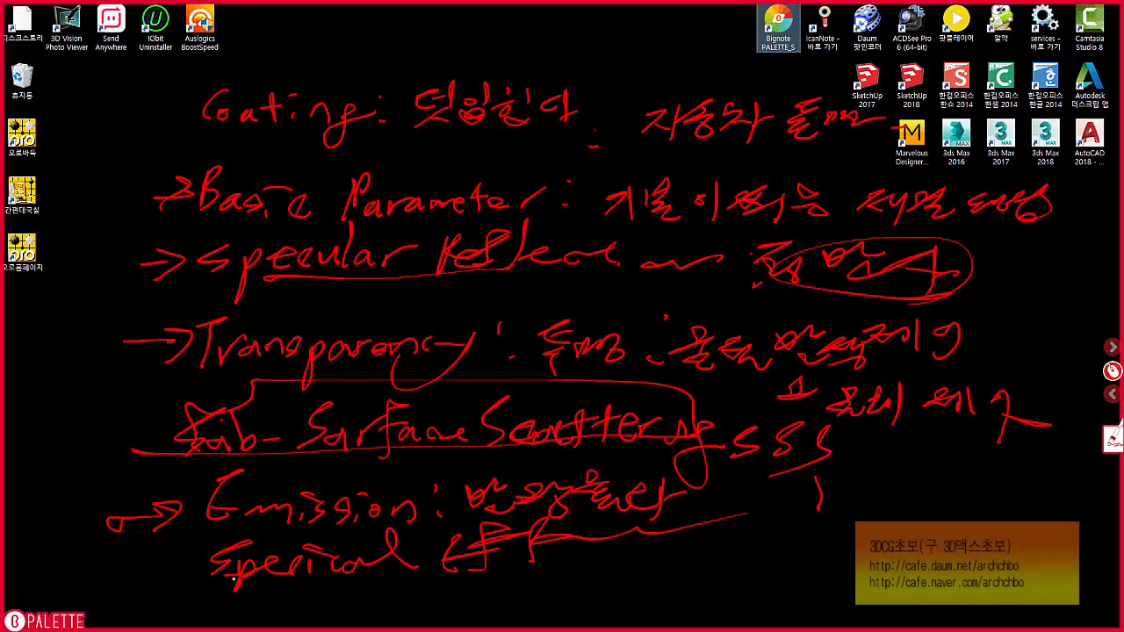
mouse_move(232, 579)
left_mouse_down()
mouse_move(611, 563)
mouse_move(575, 520)
left_mouse_up()
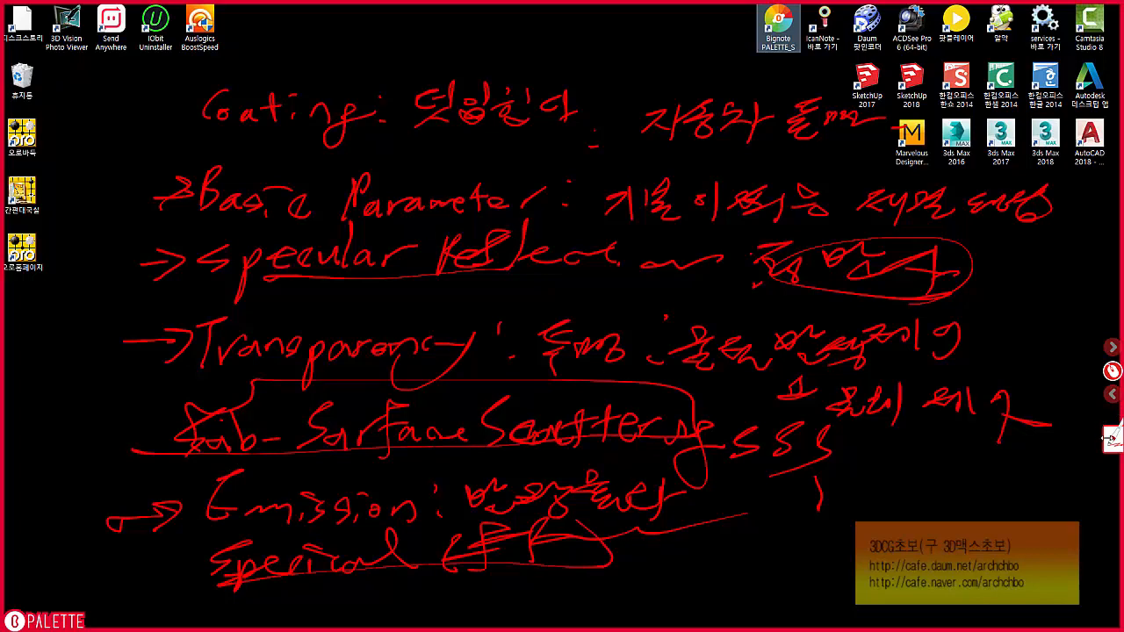
Clear all handwritten notes, return to 3ds Max and close the Material Editor.
left_click(1112, 437)
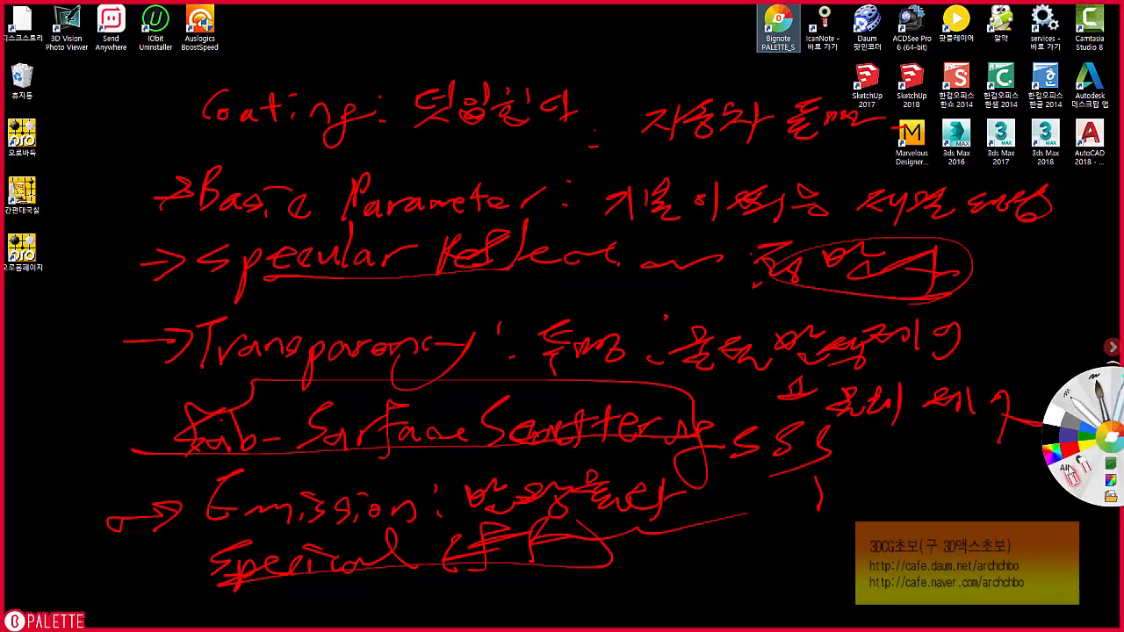
left_click(1069, 472)
left_click(599, 338)
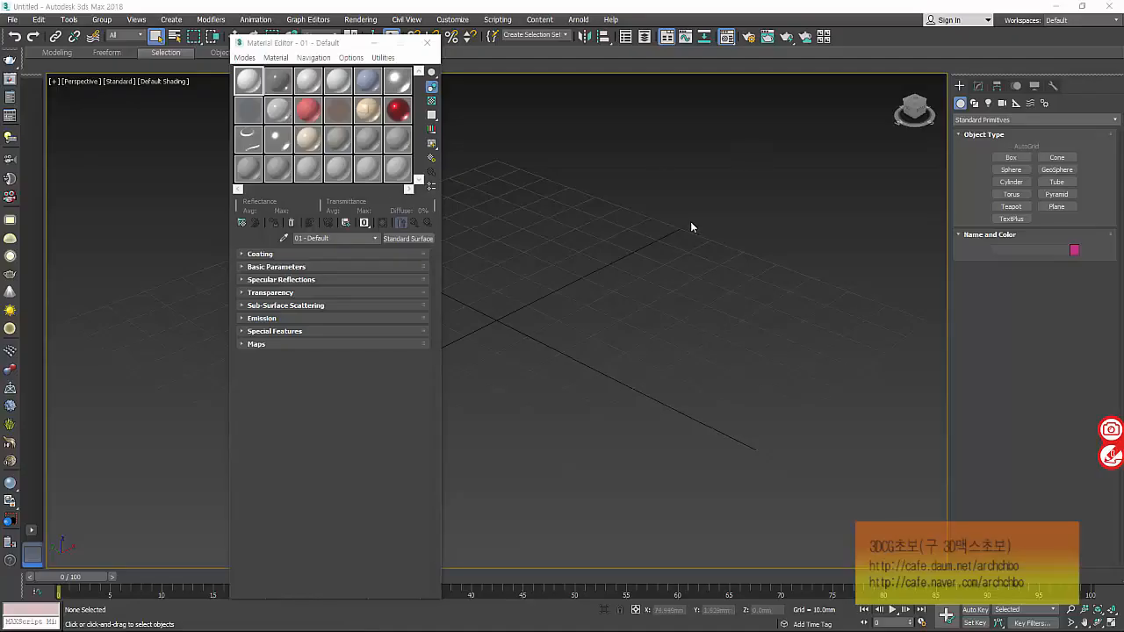
left_click(427, 42)
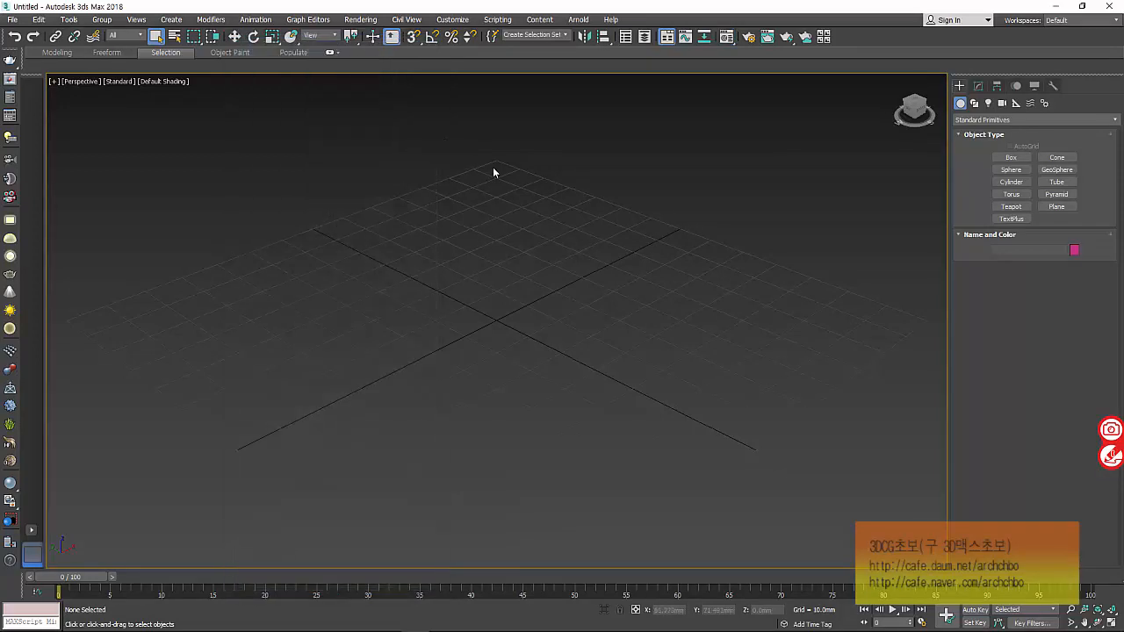
Create a plane about 140 mm long and 139 mm wide across the grid in the Perspective view.
key("t")
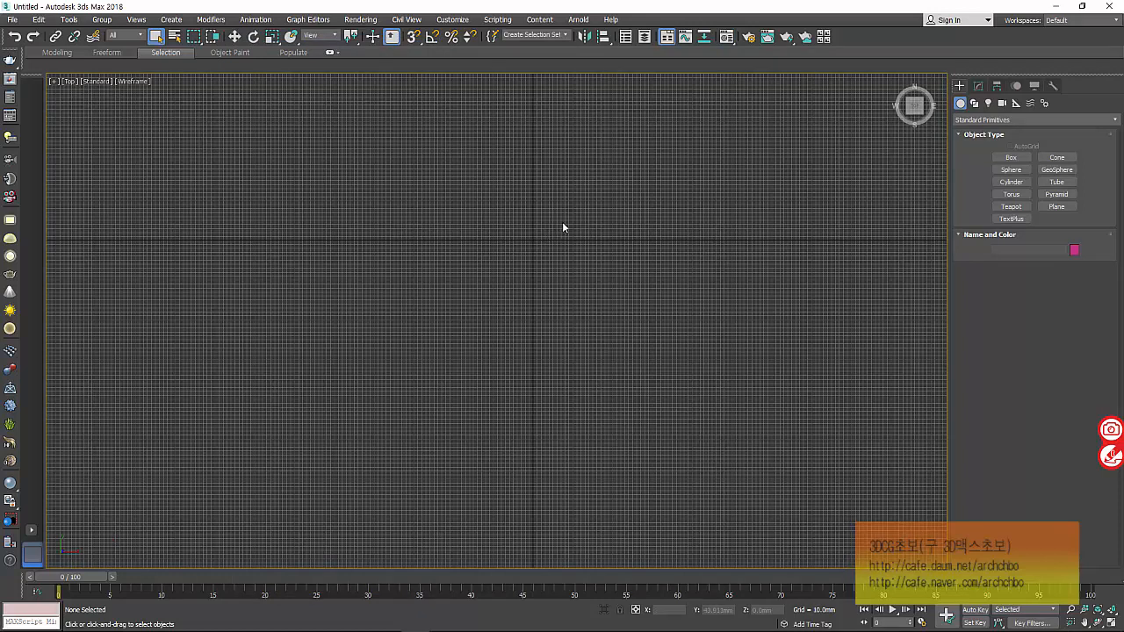
key("p")
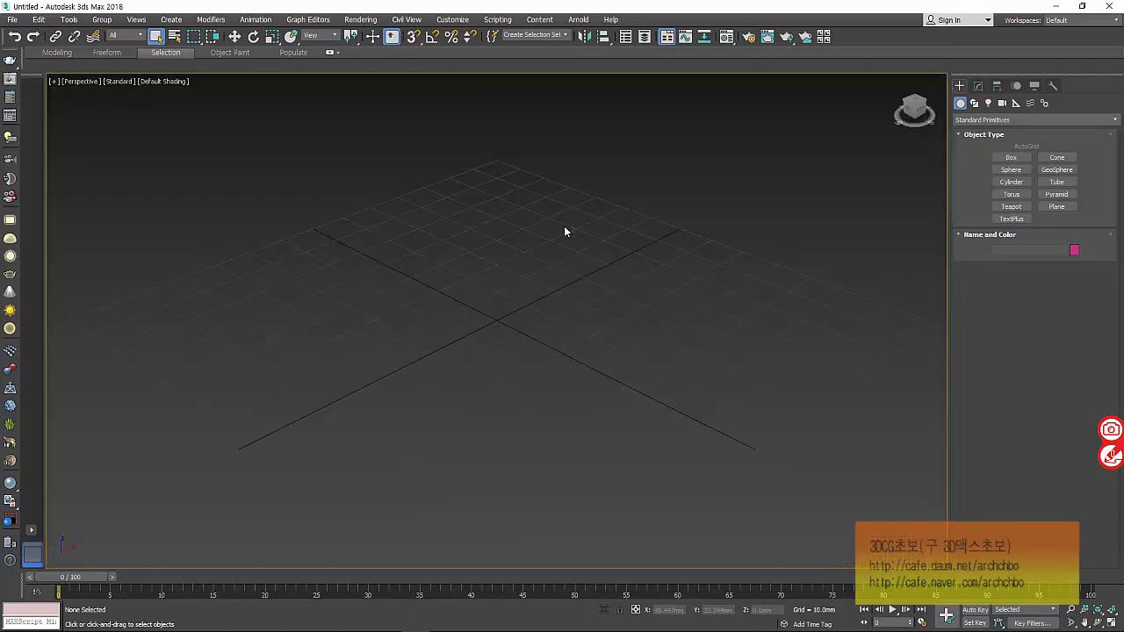
left_click(1056, 207)
left_click_drag(70, 318, 929, 321)
Create an extended-primitive torus knot near the plane's centre, with base radius about 23 mm and cross-section radius about 7.4 mm.
left_click(988, 121)
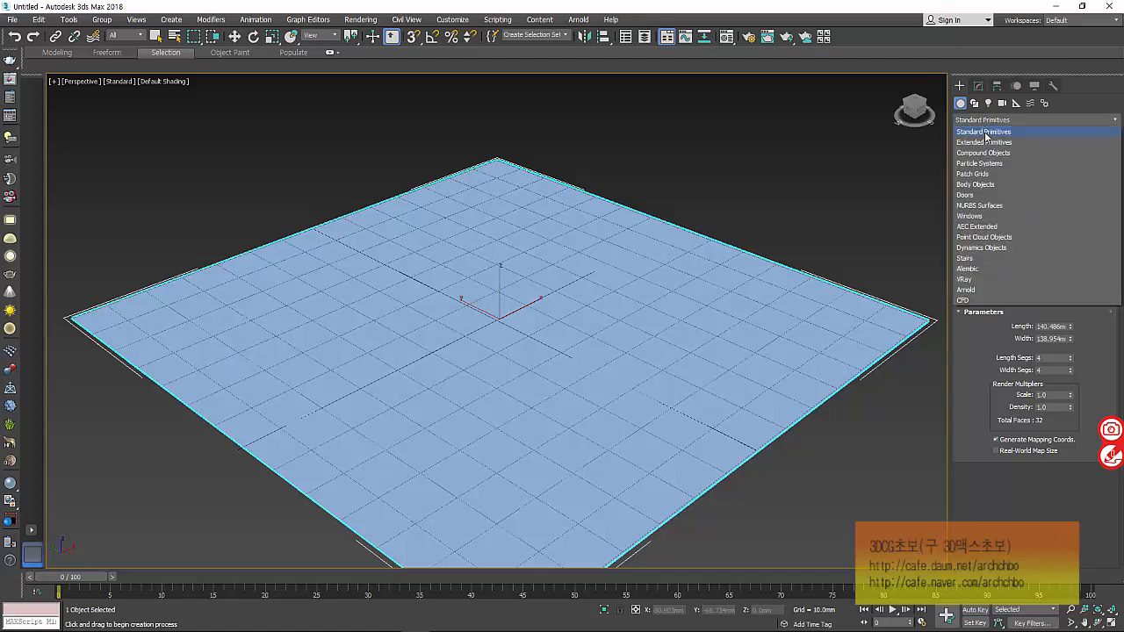
left_click(985, 143)
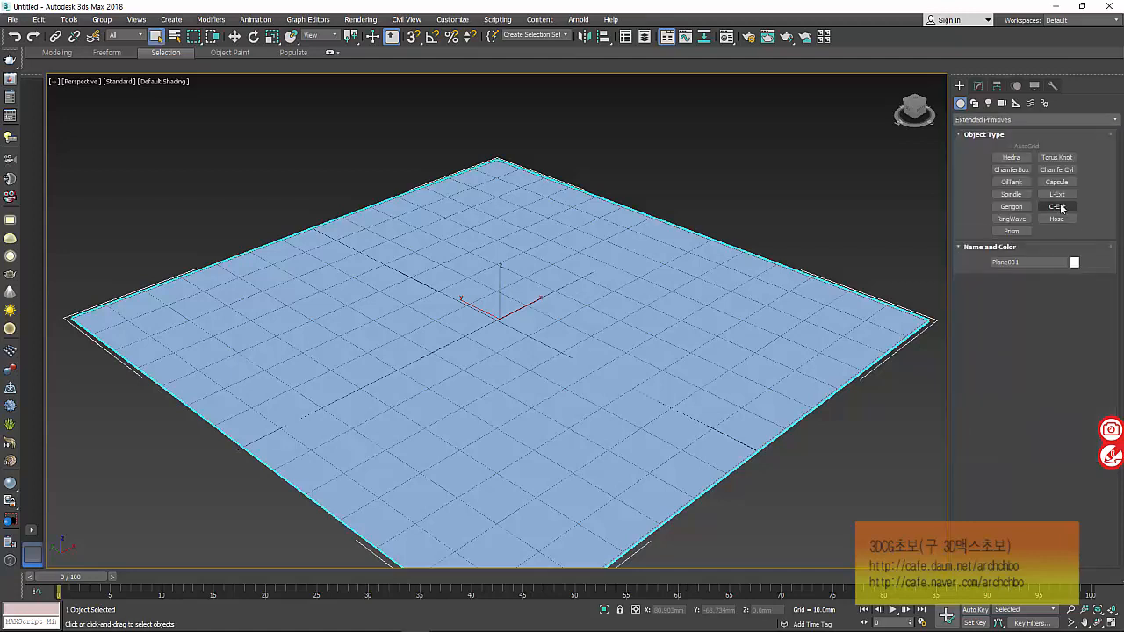
left_click(1070, 159)
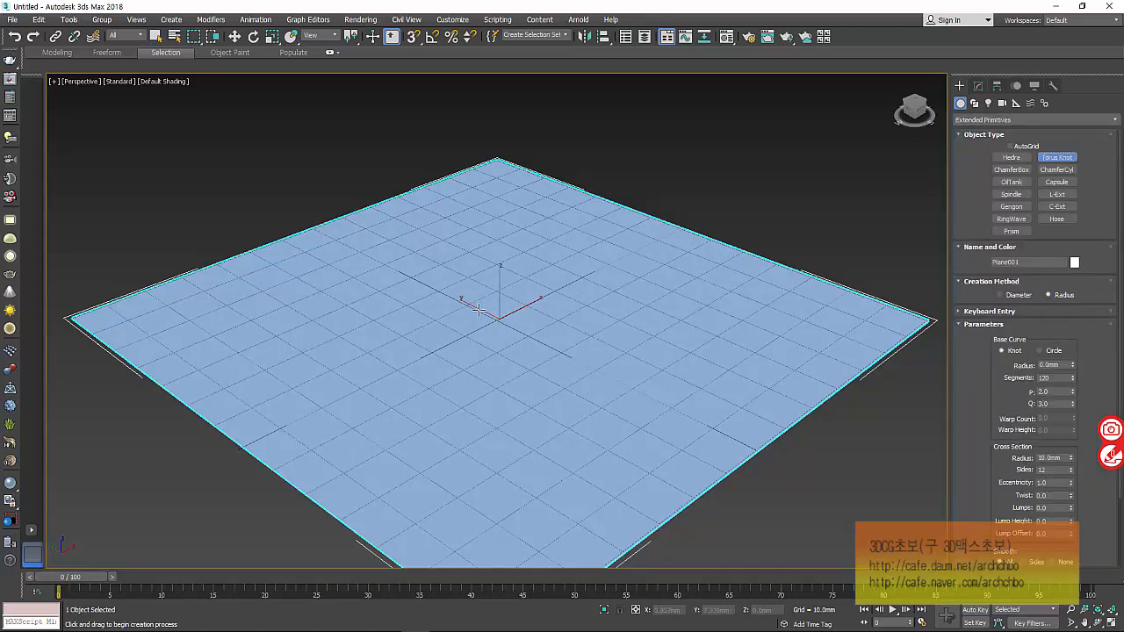
left_click_drag(476, 307, 517, 367)
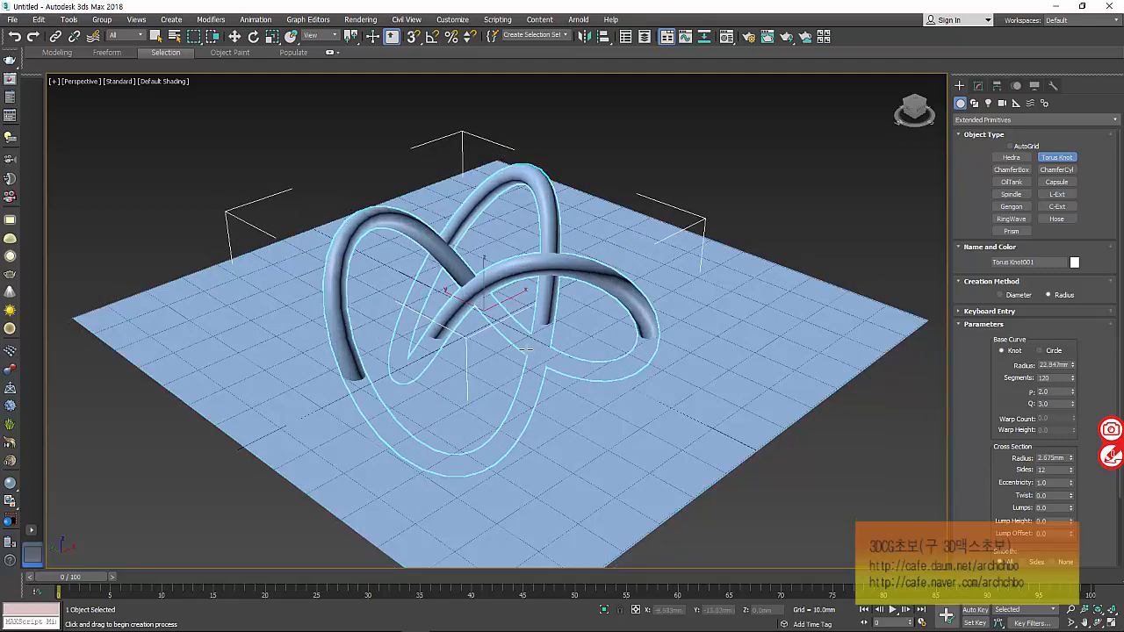
left_click(504, 335)
right_click(505, 334)
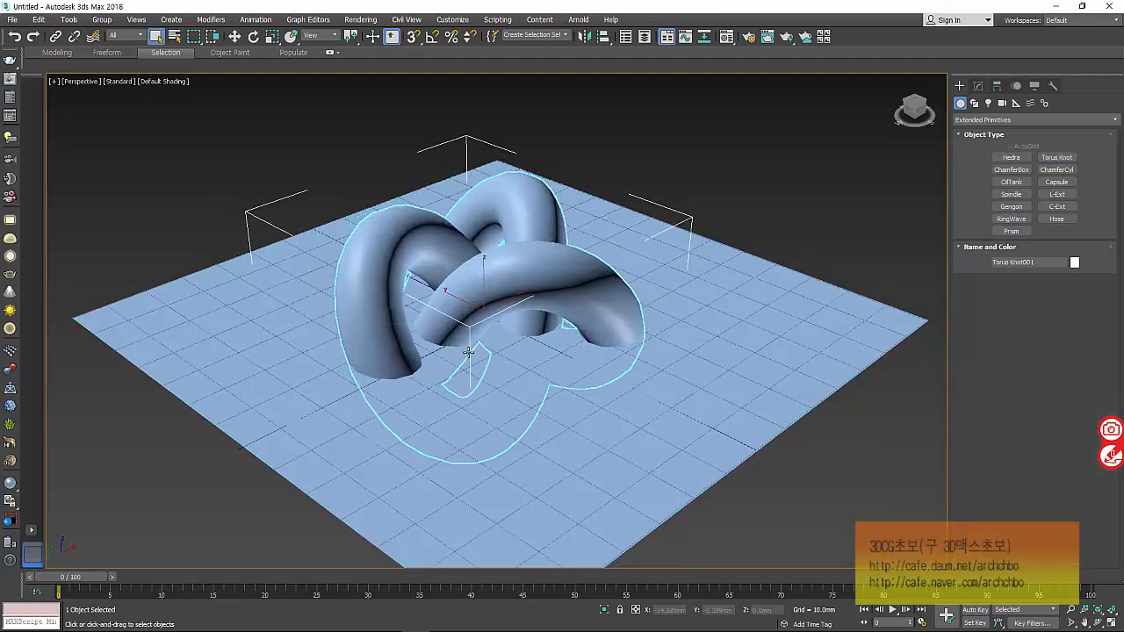
Set the torus knot's base radius to 8.534 mm, segments to 133, P to 5.0 and Q to 5.5, keeping the Knot curve.
left_click(978, 85)
middle_click_drag(579, 325, 450, 353, "alt")
mouse_move(1072, 282)
left_mouse_down()
mouse_move(1068, 309)
mouse_move(1073, 293)
left_mouse_up()
left_click(1040, 267)
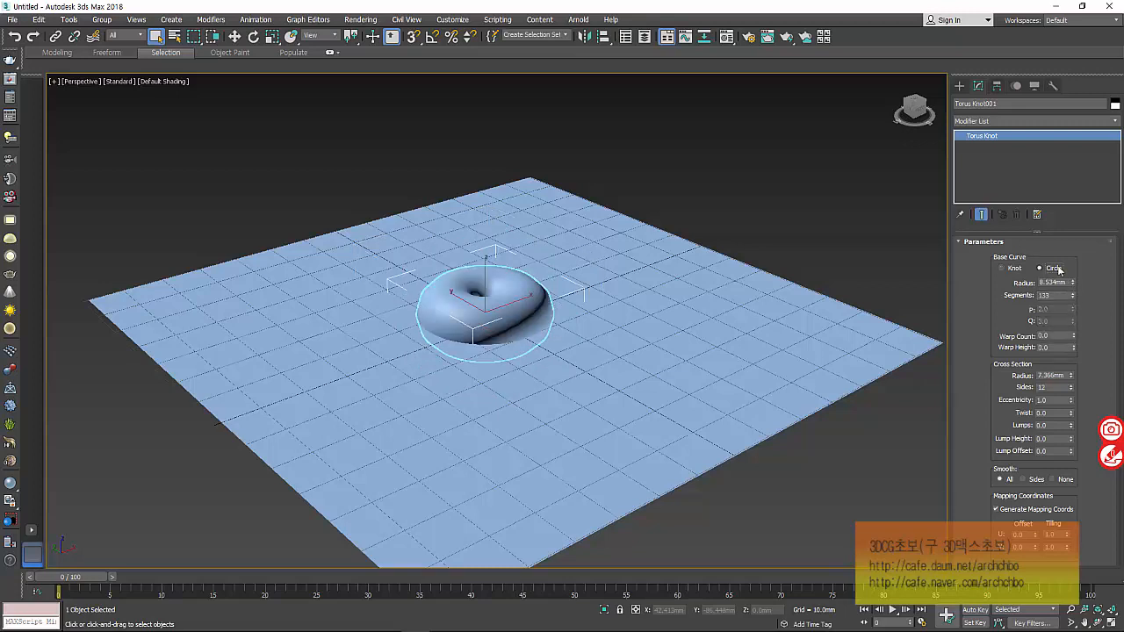
left_click(1021, 268)
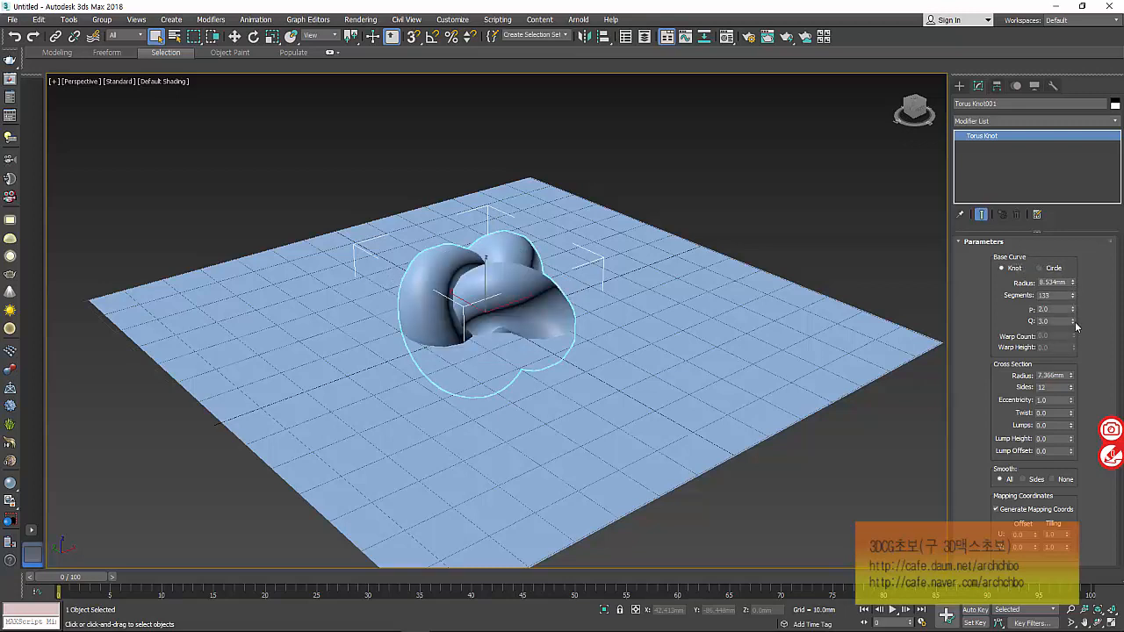
mouse_move(1071, 310)
left_mouse_down()
mouse_move(1072, 327)
mouse_move(1073, 315)
left_mouse_up()
middle_click_drag(474, 361, 513, 301, "alt")
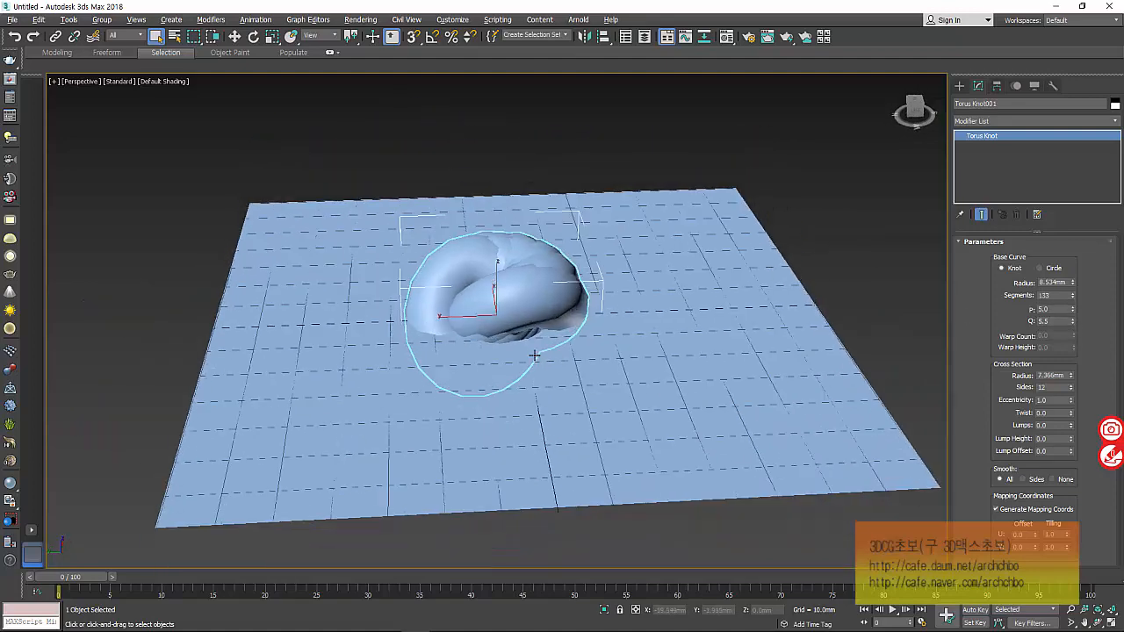
right_click(510, 304)
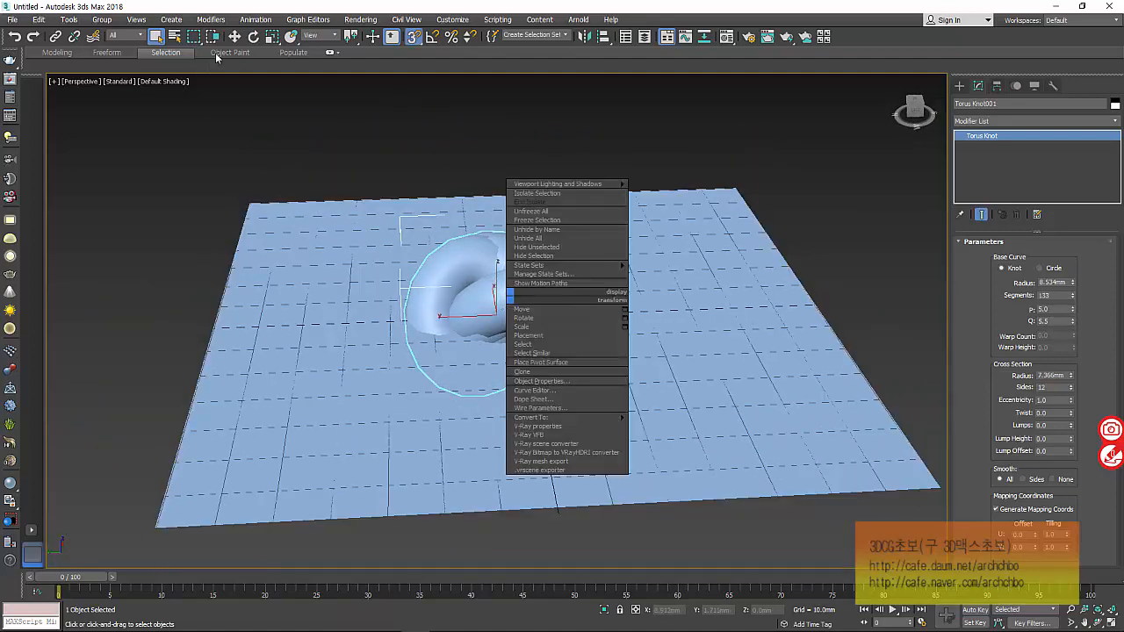
left_click(234, 36)
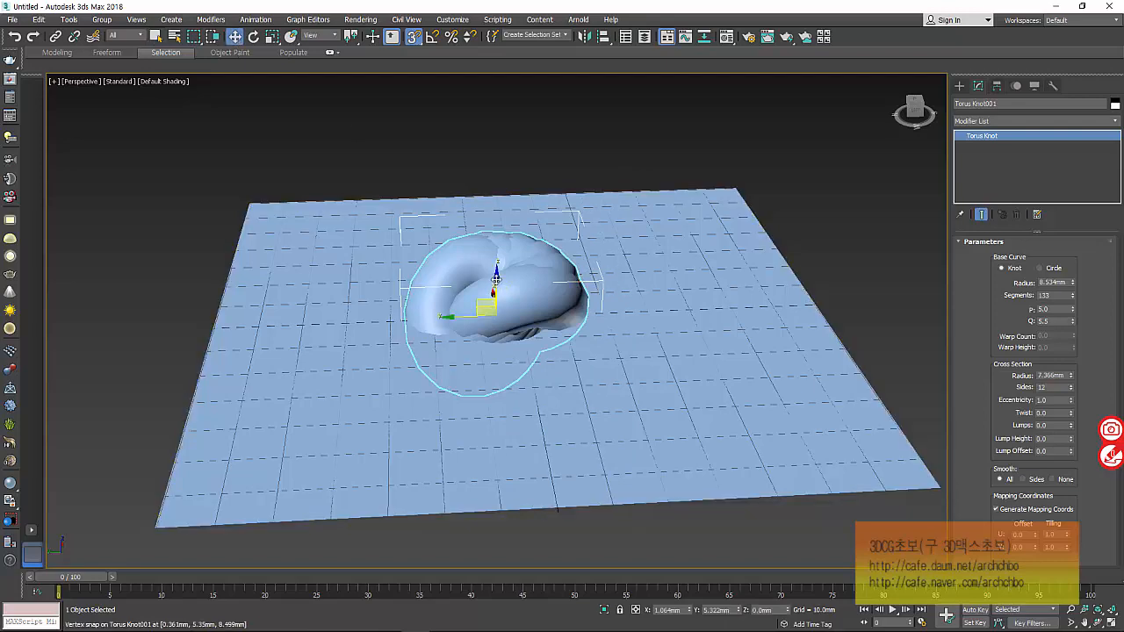
left_click_drag(495, 280, 501, 226)
middle_click_drag(532, 348, 509, 341, "alt")
key("ctrl+z")
Turn off snapping and move the torus knot up to Z 12.998 mm and along Y to 24.367 mm.
key("s")
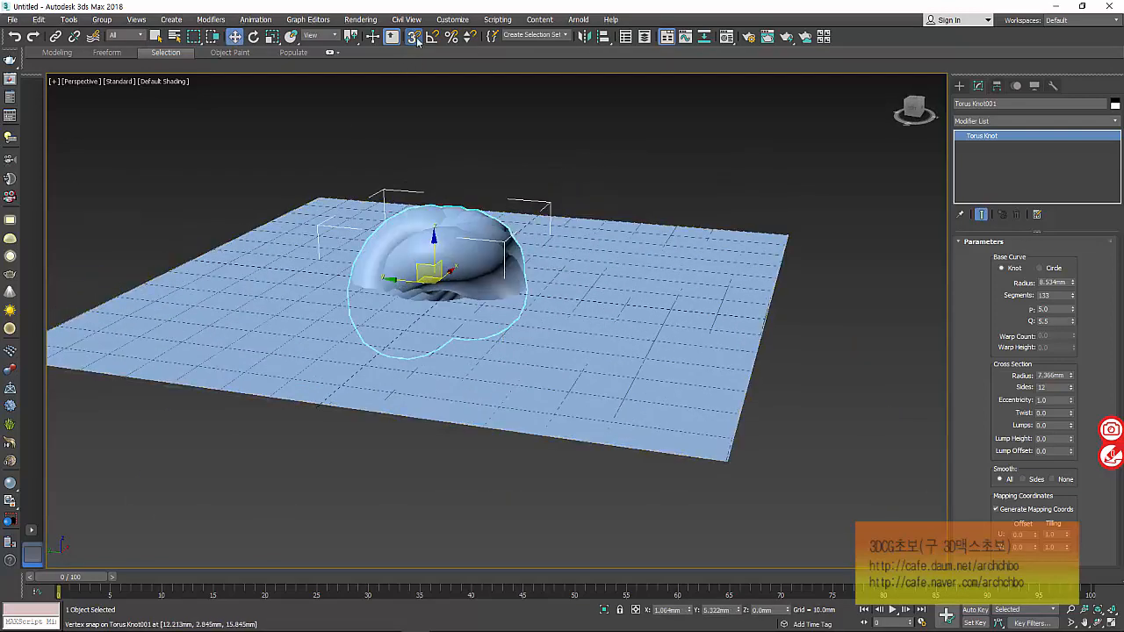
left_click_drag(432, 241, 431, 188)
middle_click_drag(488, 262, 510, 299)
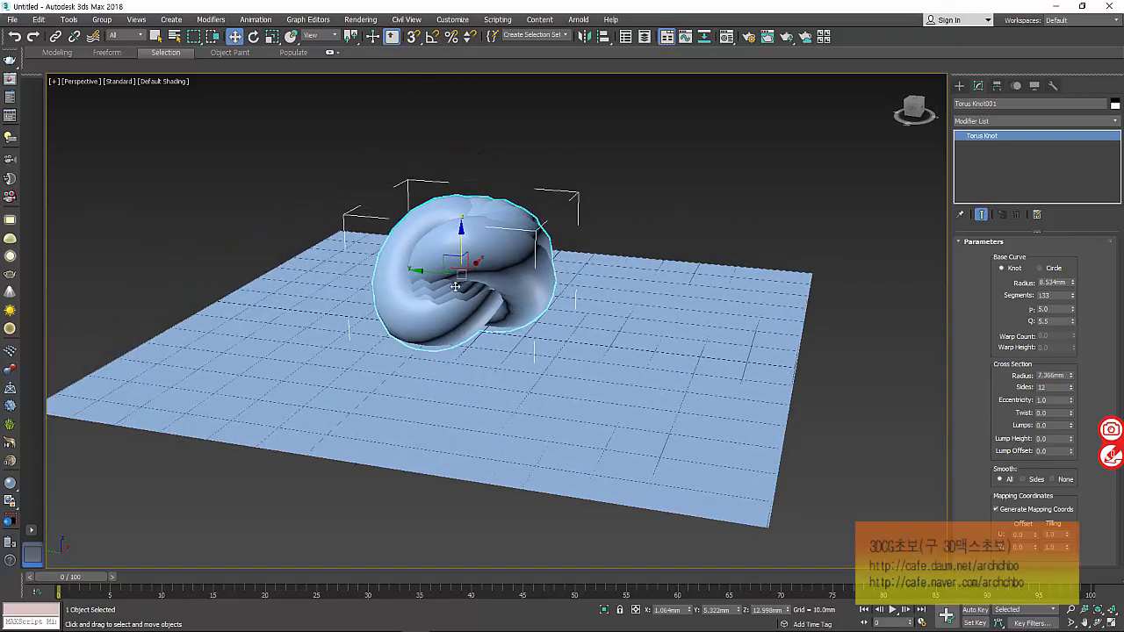
left_click_drag(432, 263, 356, 265)
middle_click_drag(356, 265, 531, 360, "alt")
scroll(531, 359, "down", 4)
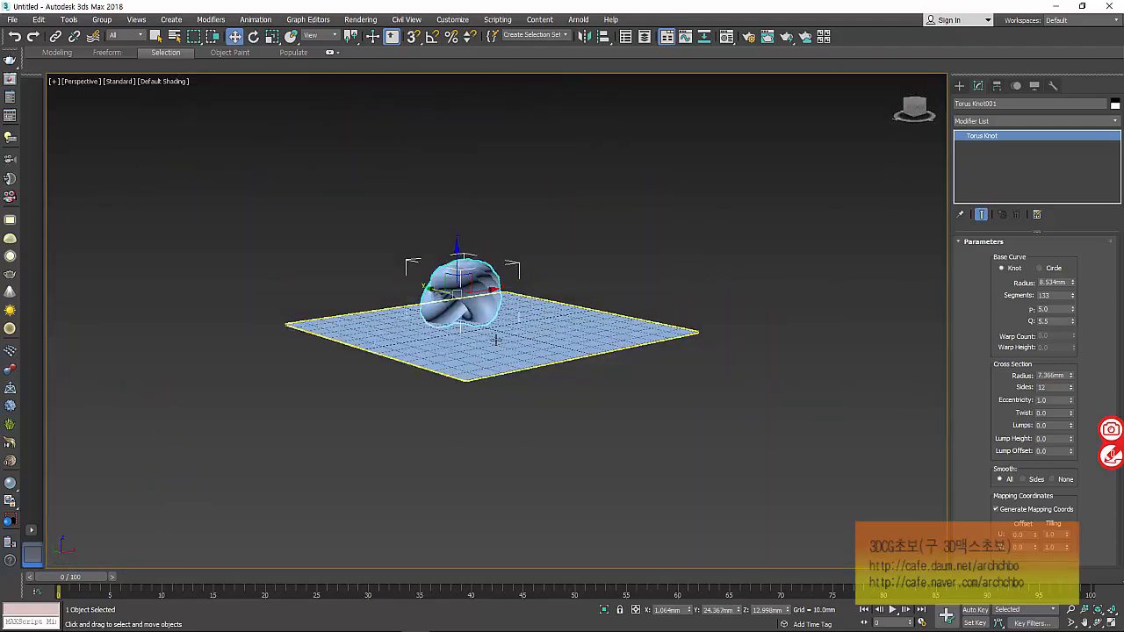
Select the plane in the Top view and set its length to 10000 mm and width to 1000 mm.
key("t")
scroll(478, 369, "up", 2)
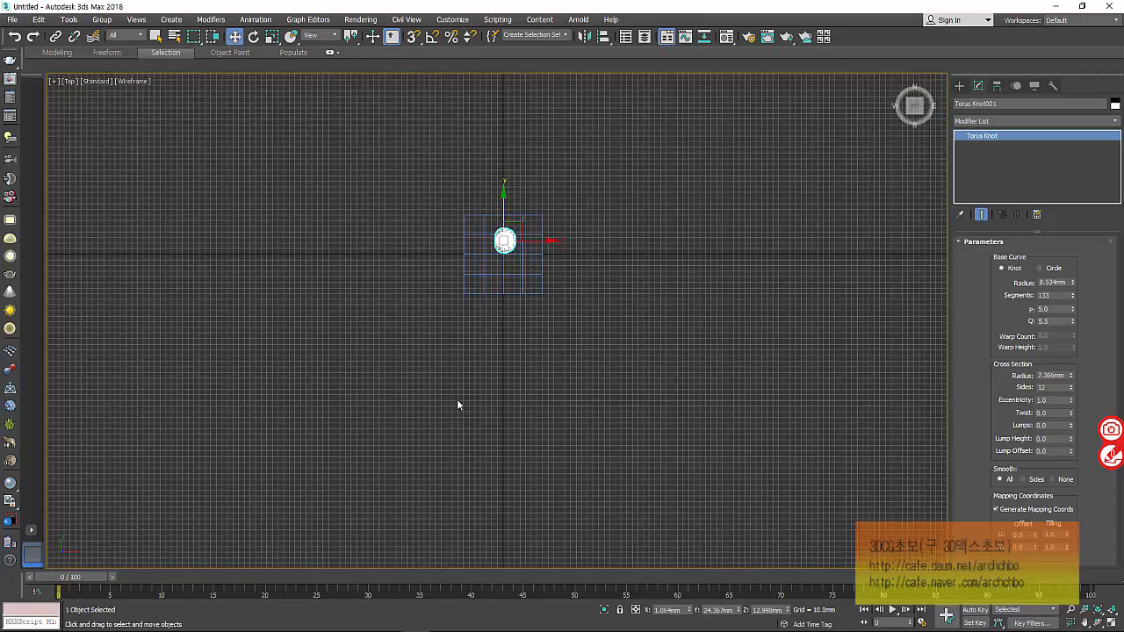
scroll(516, 288, "up", 5)
left_click(523, 324)
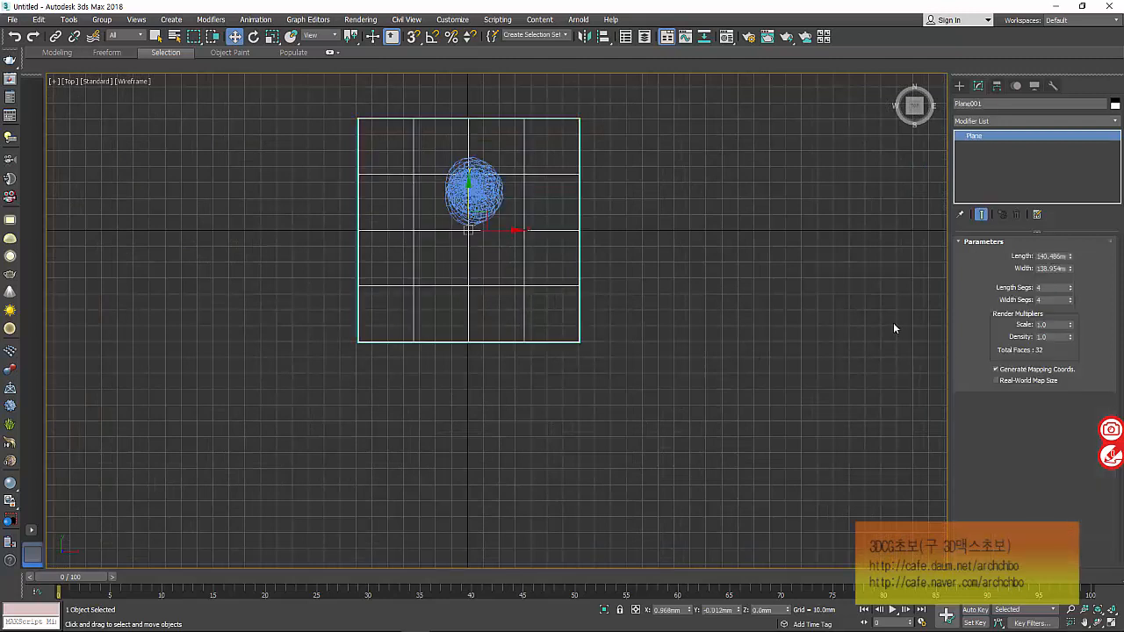
double_click(1052, 255)
type("11")
key("Tab")
type("1000")
key("Return")
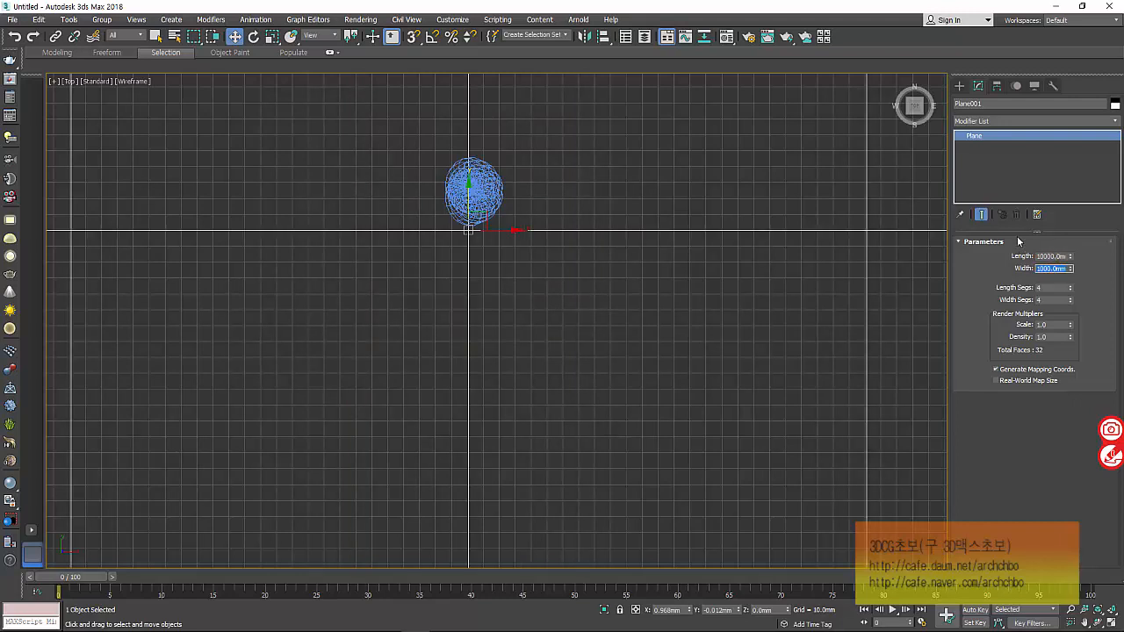
Correct the plane's length to 1000 mm.
scroll(579, 329, "down", 5)
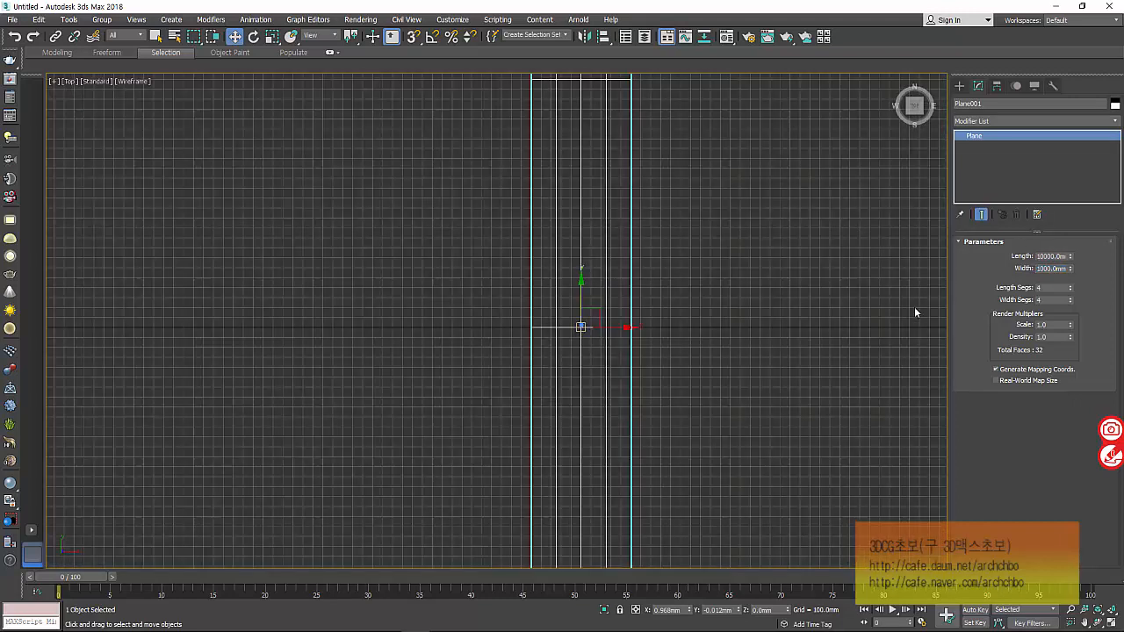
double_click(1052, 255)
type("1000")
key("Return")
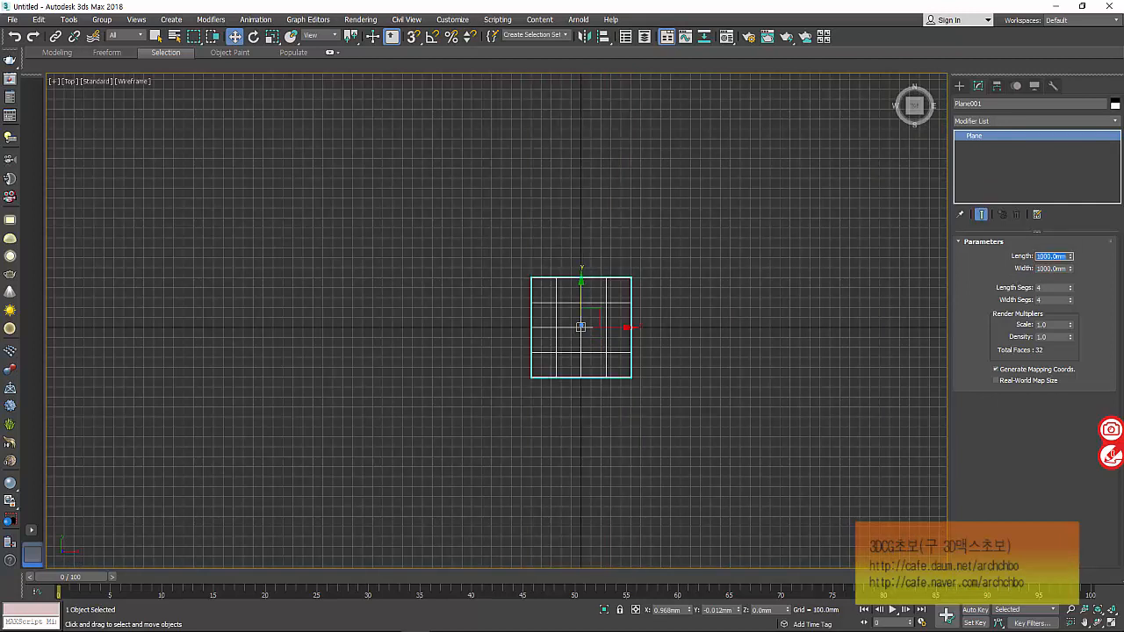
Frame the torus knot closely in the Perspective view and create a Physical Camera from that view.
scroll(508, 343, "up", 6)
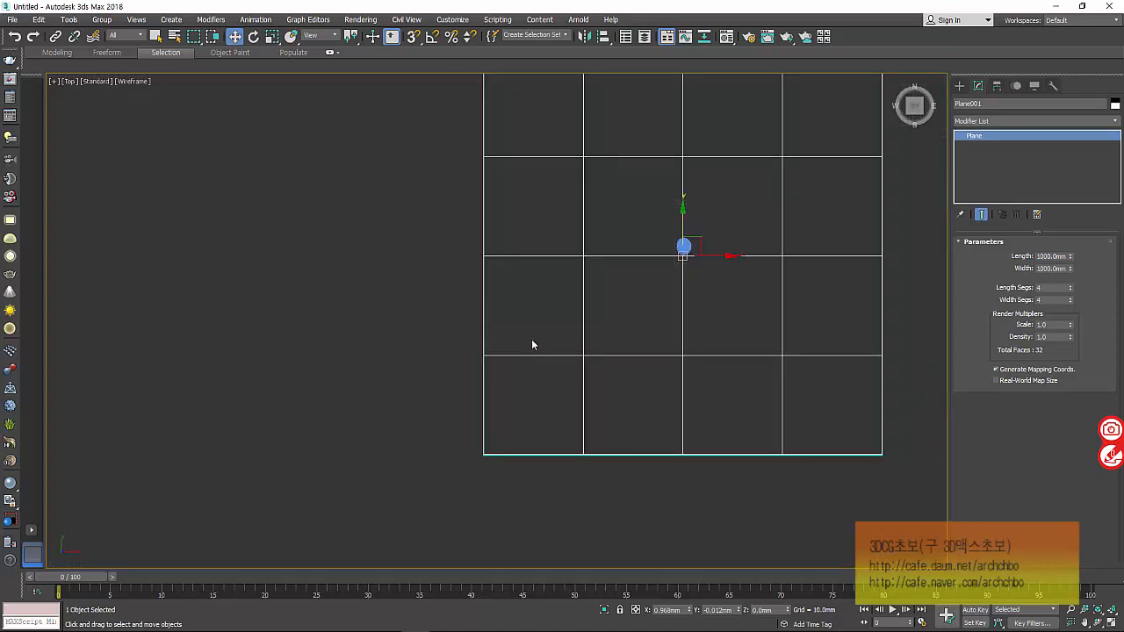
middle_click_drag(531, 344, 383, 404)
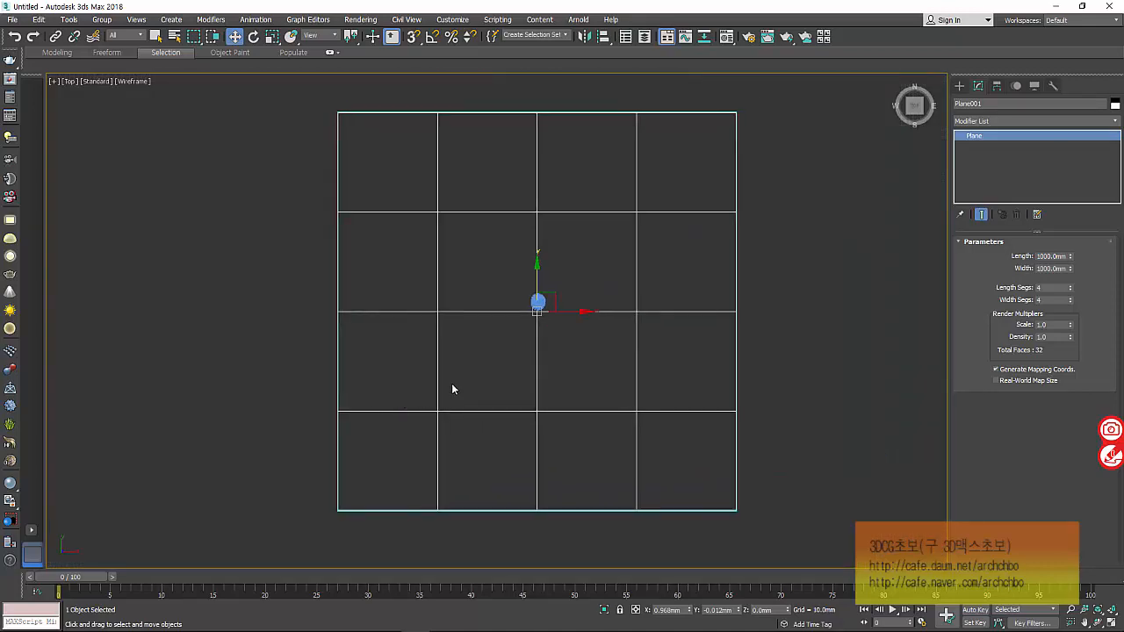
key("p")
scroll(453, 391, "up", 2)
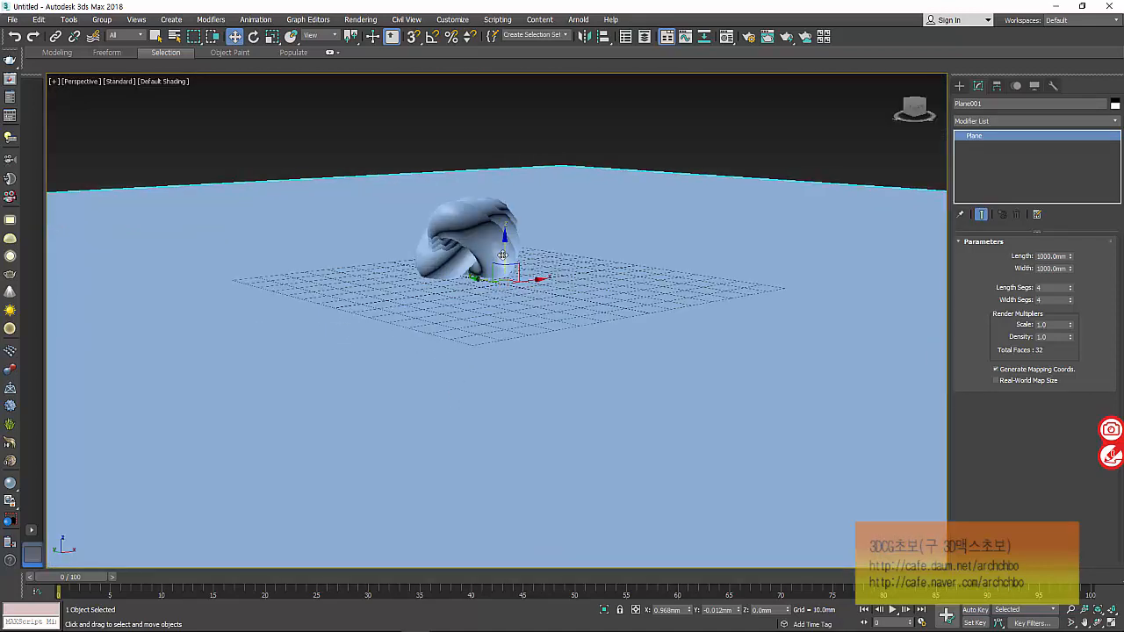
scroll(484, 337, "up", 5)
middle_click_drag(486, 336, 486, 340, "alt")
key("ctrl+c")
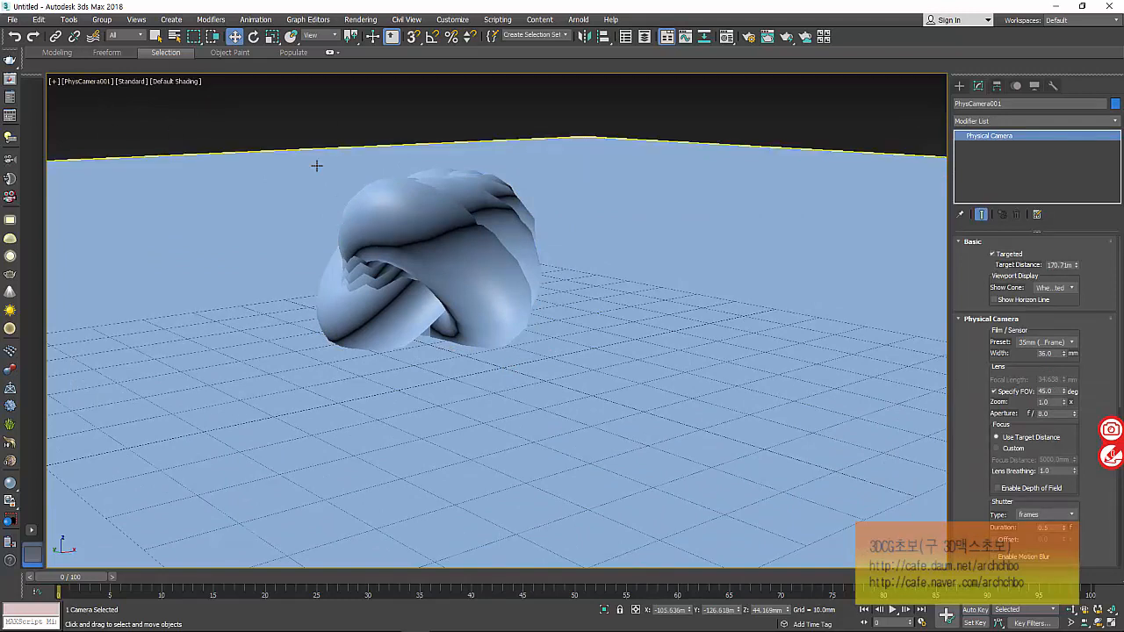
Create an Arnold Light of type Point beside the torus knot in the Top view.
left_click(960, 87)
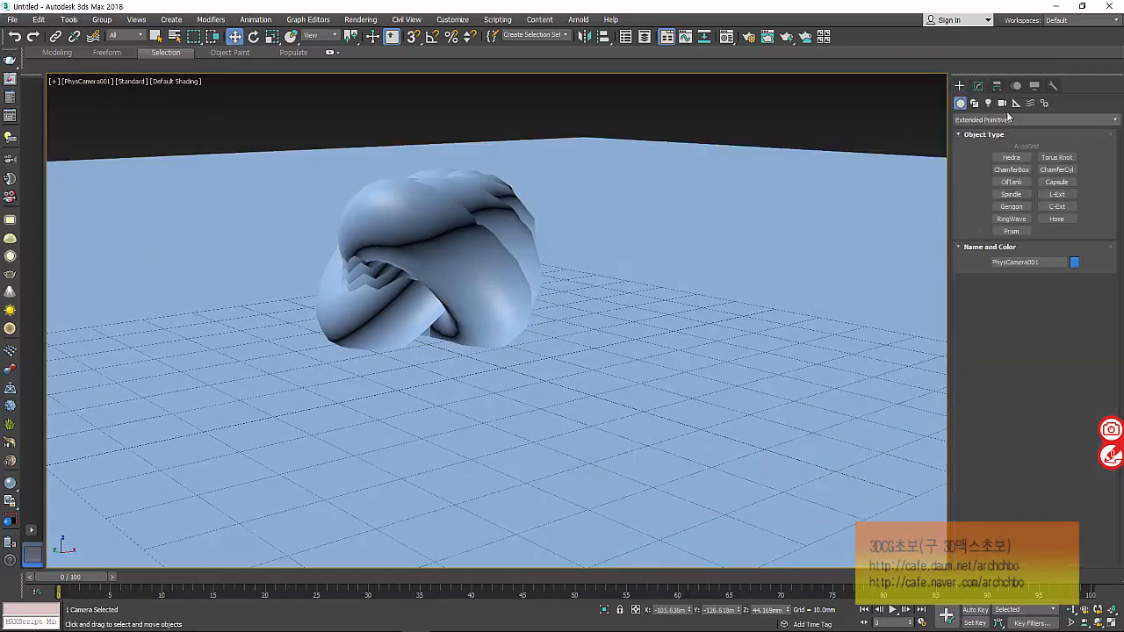
left_click(987, 103)
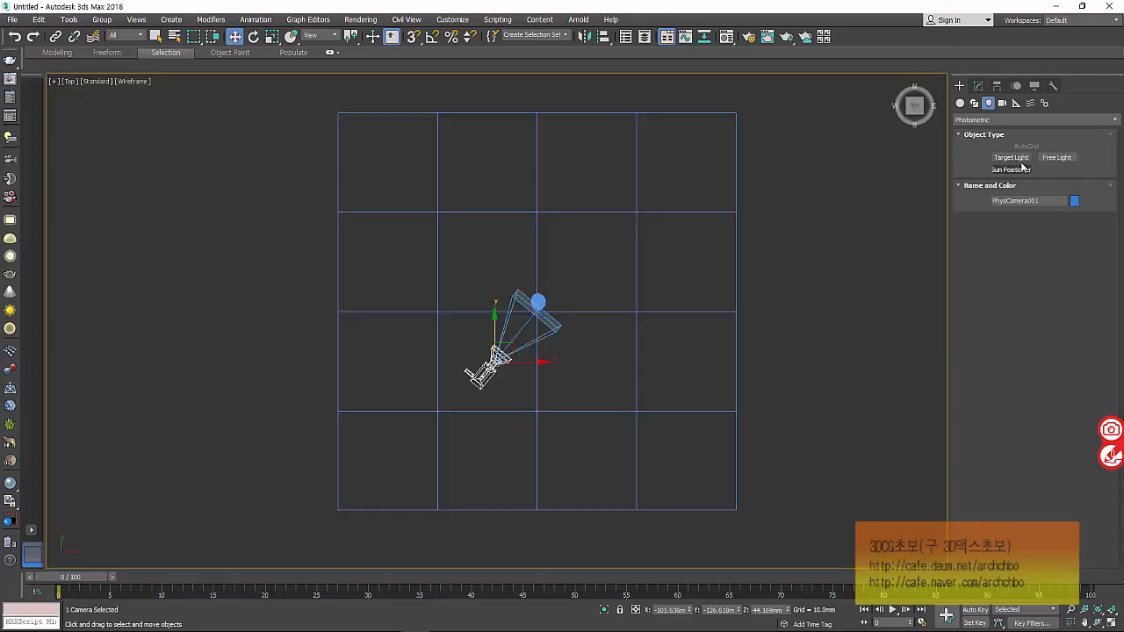
left_click(1010, 120)
left_click(1009, 165)
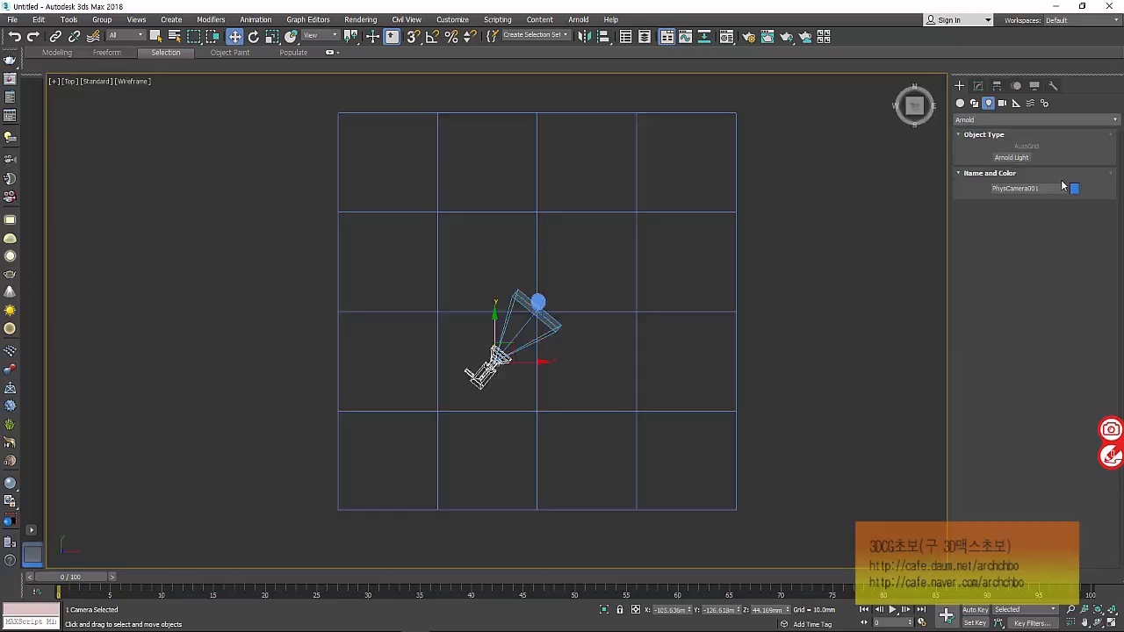
left_click(1011, 157)
left_click(1069, 311)
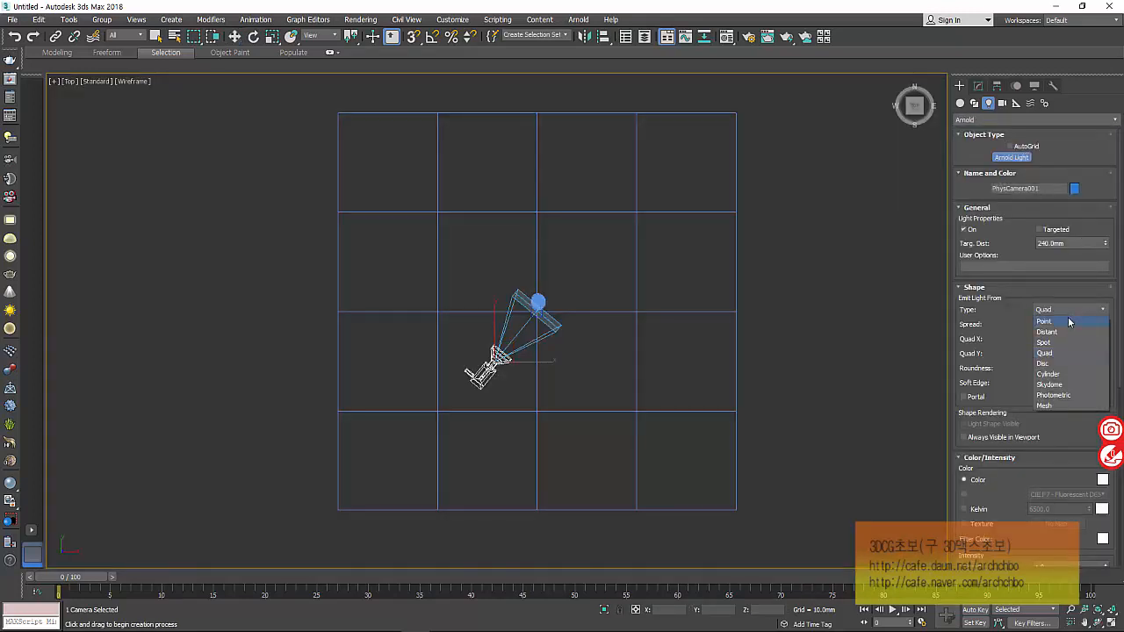
left_click(1070, 323)
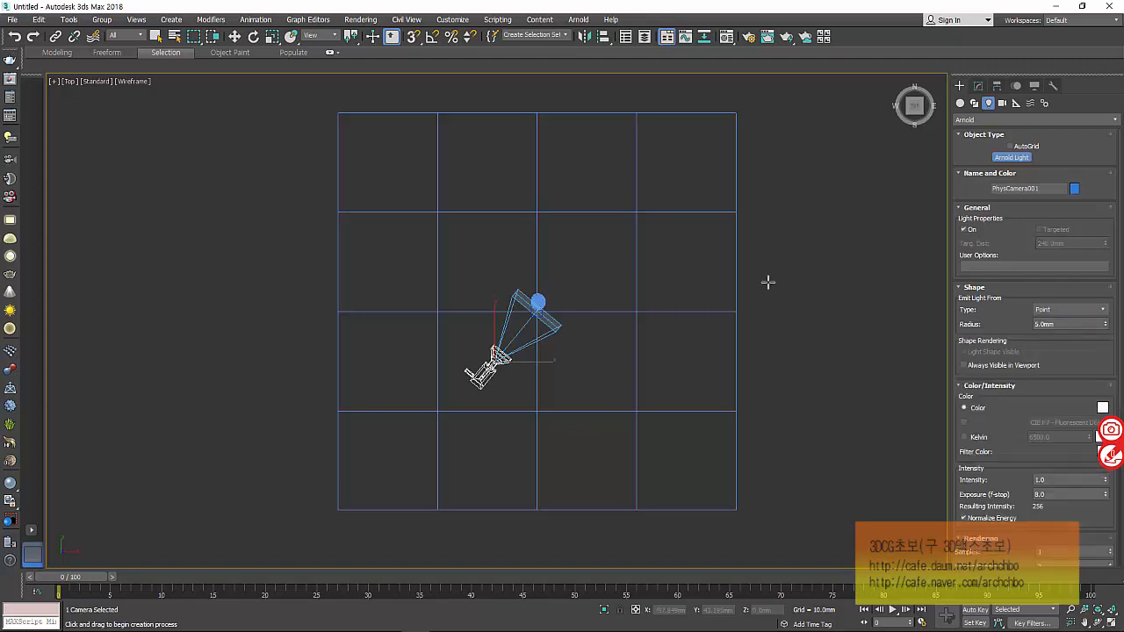
left_click(544, 295)
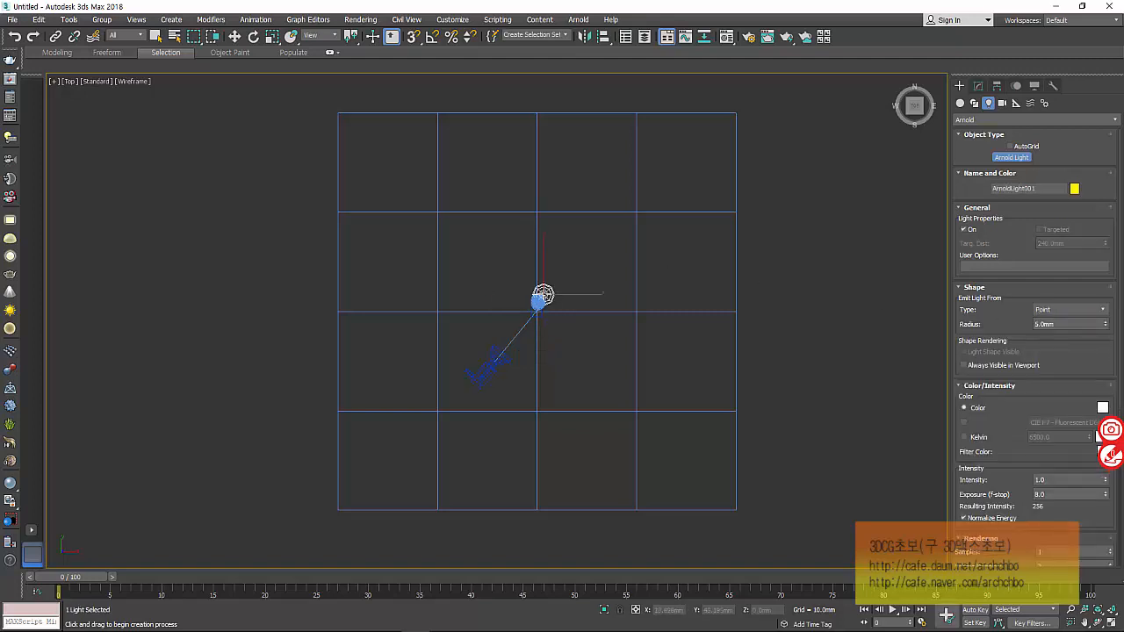
Raise the Arnold light above the torus knot to Z 107.489 mm in the Front view, and return to the camera view.
key("w")
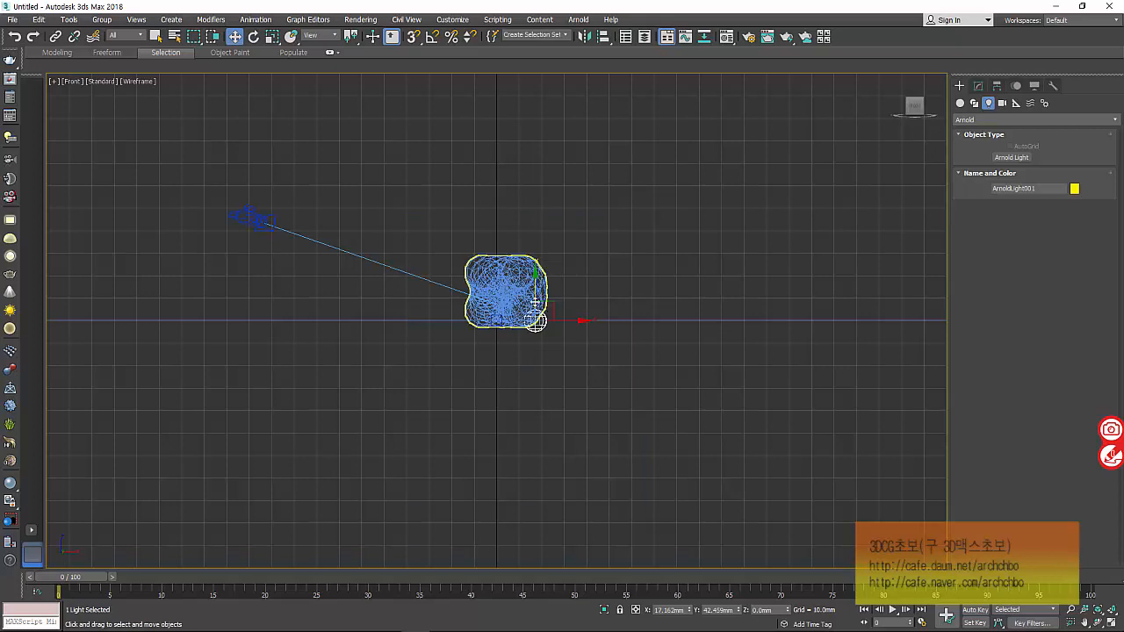
left_click_drag(534, 318, 535, 55)
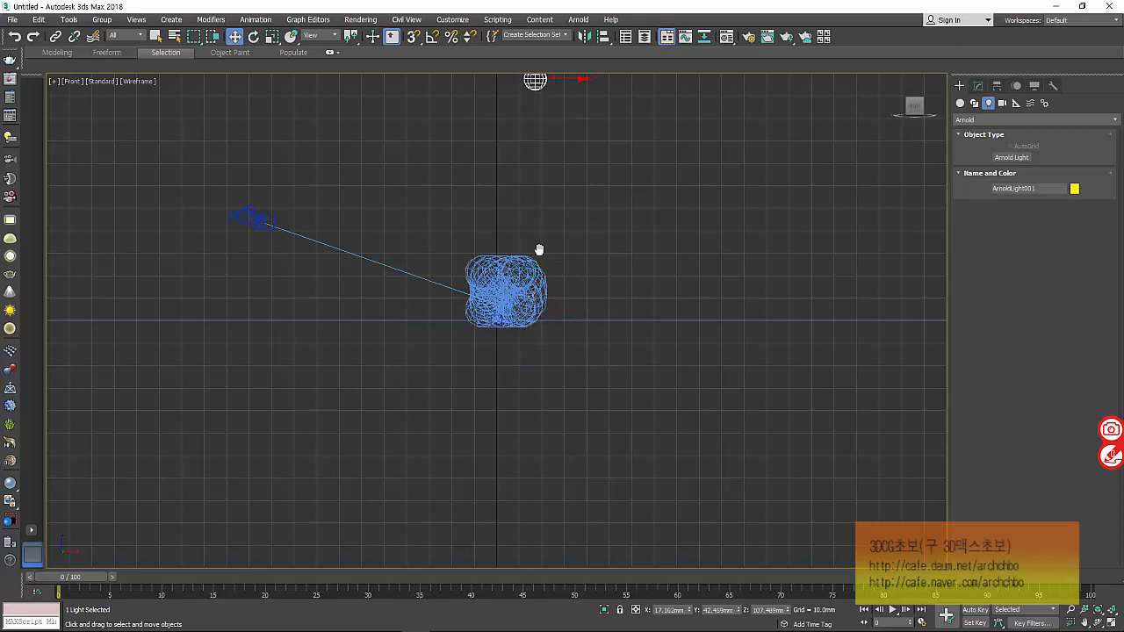
key("c")
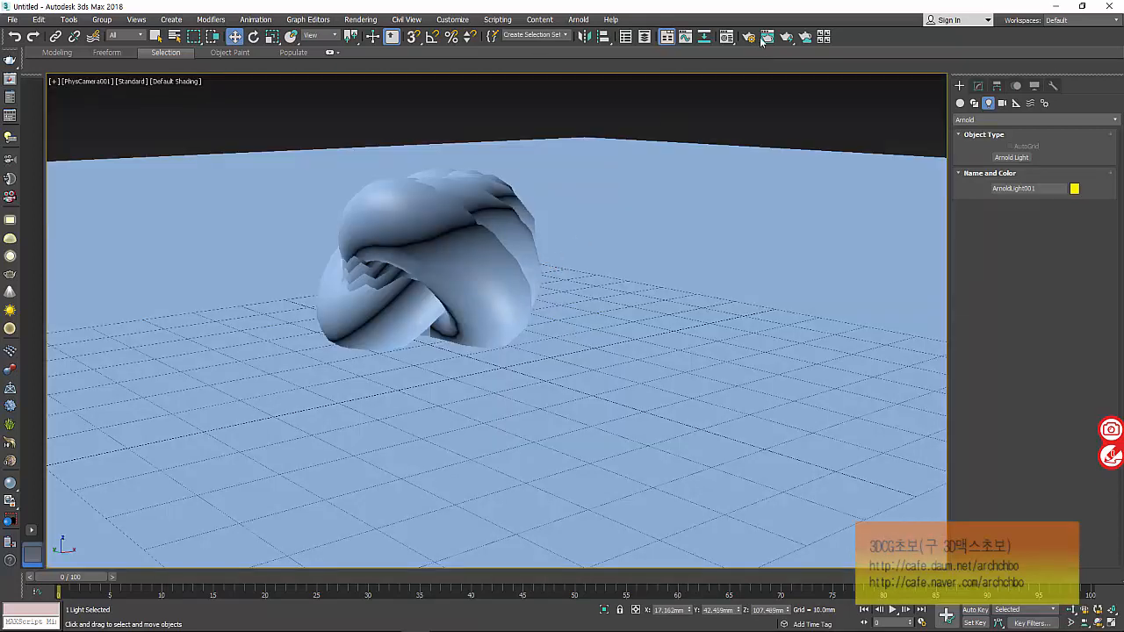
Review the Common and Arnold Renderer settings in Render Setup and test-render the physical camera view.
left_click(749, 37)
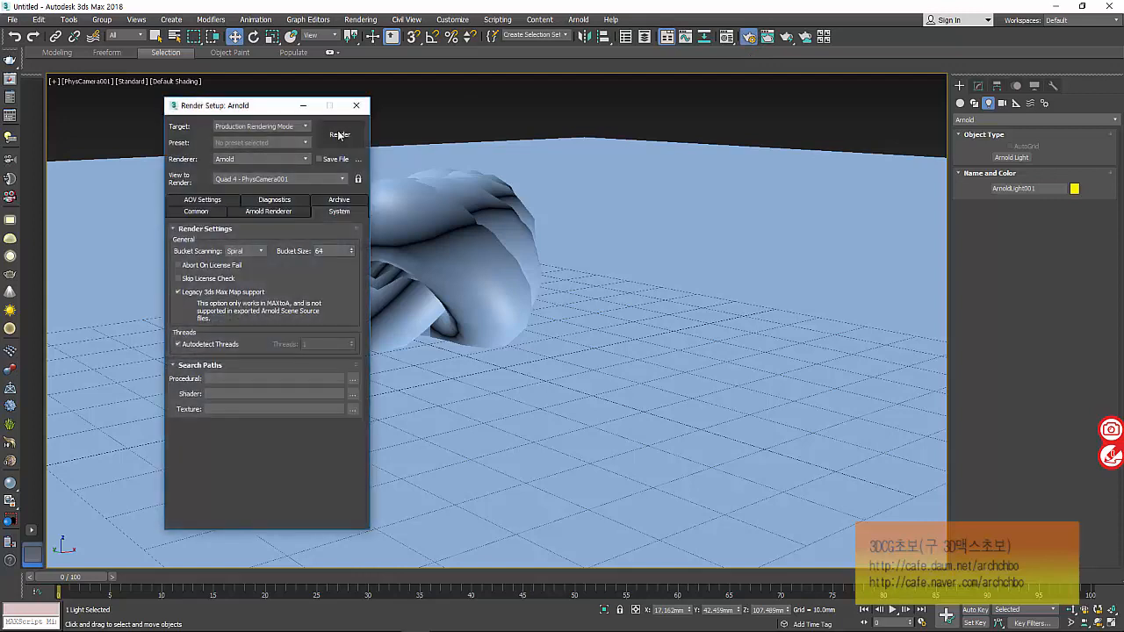
left_click(195, 201)
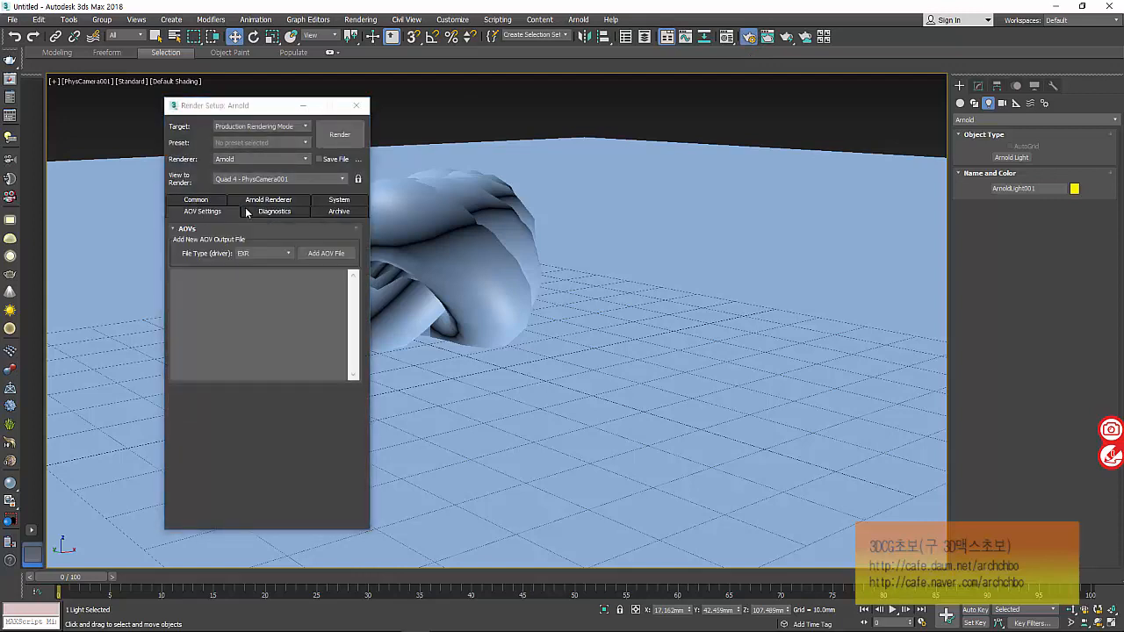
left_click(216, 200)
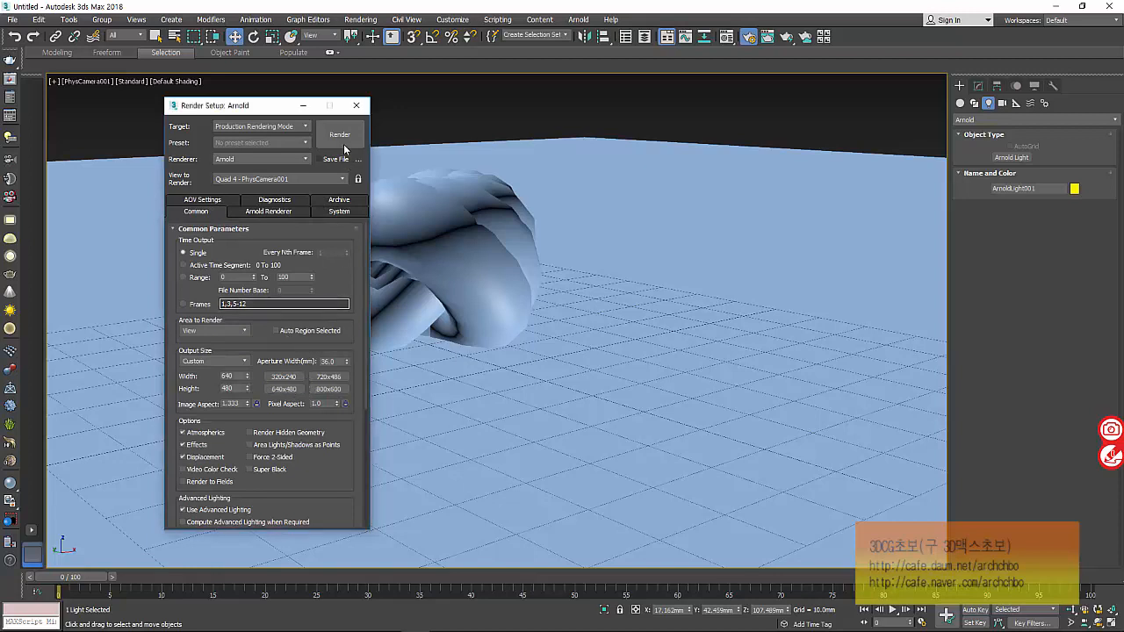
left_click(261, 212)
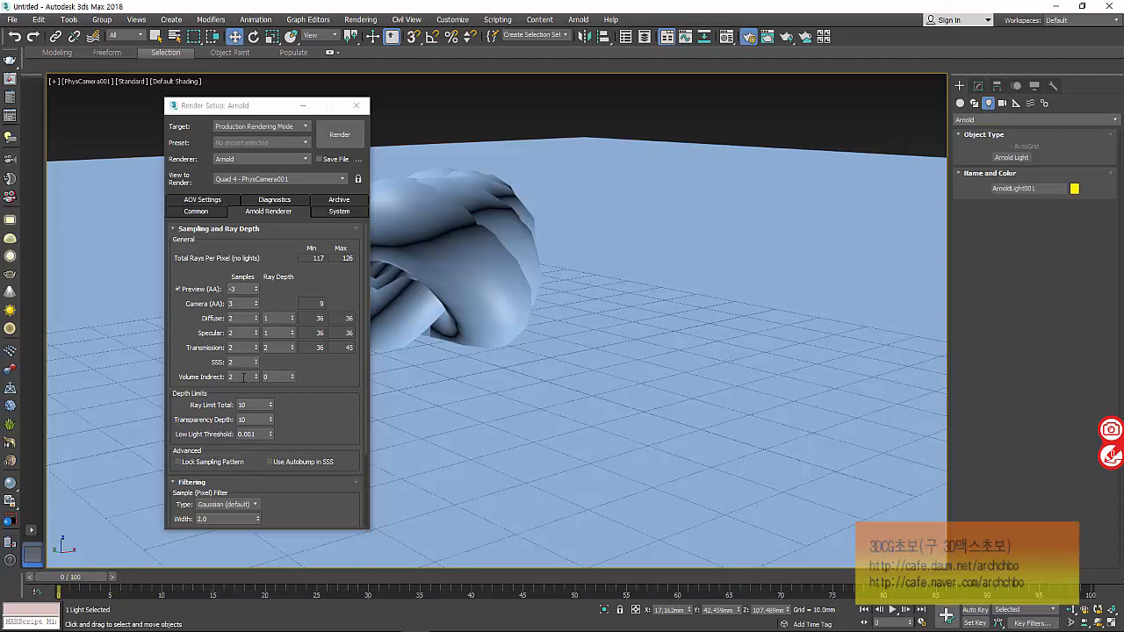
scroll(247, 363, "down", 3)
scroll(252, 364, "up", 3)
left_click(340, 135)
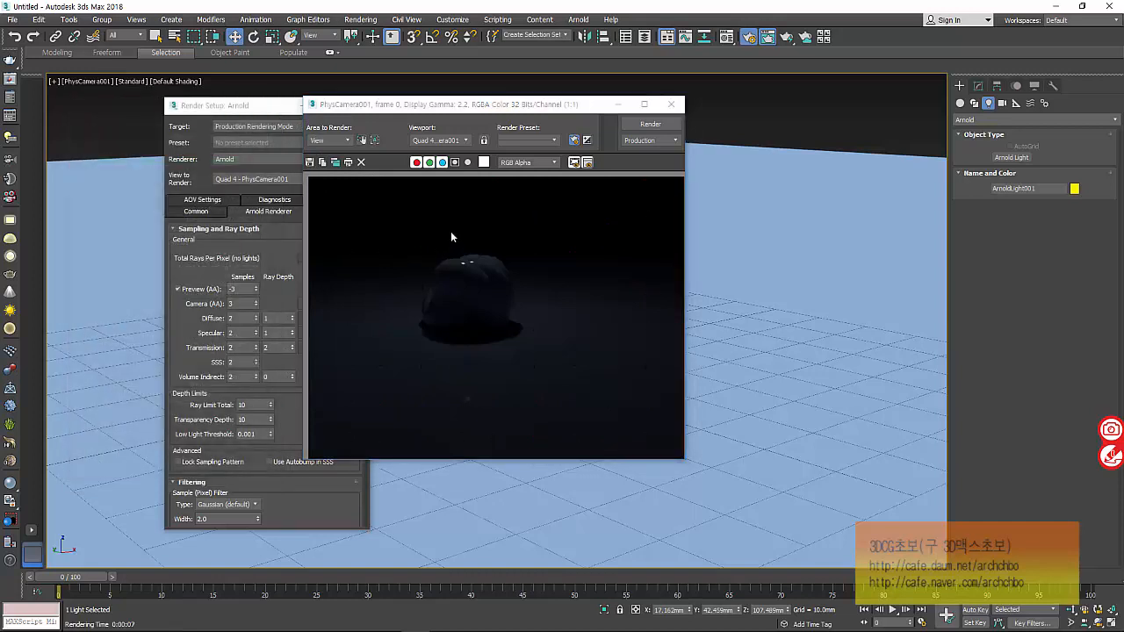
left_click(669, 106)
Open the environment settings from the Arnold renderer options and assign a Physical Sun & Sky Environment map as the environment map.
scroll(263, 427, "down", 3)
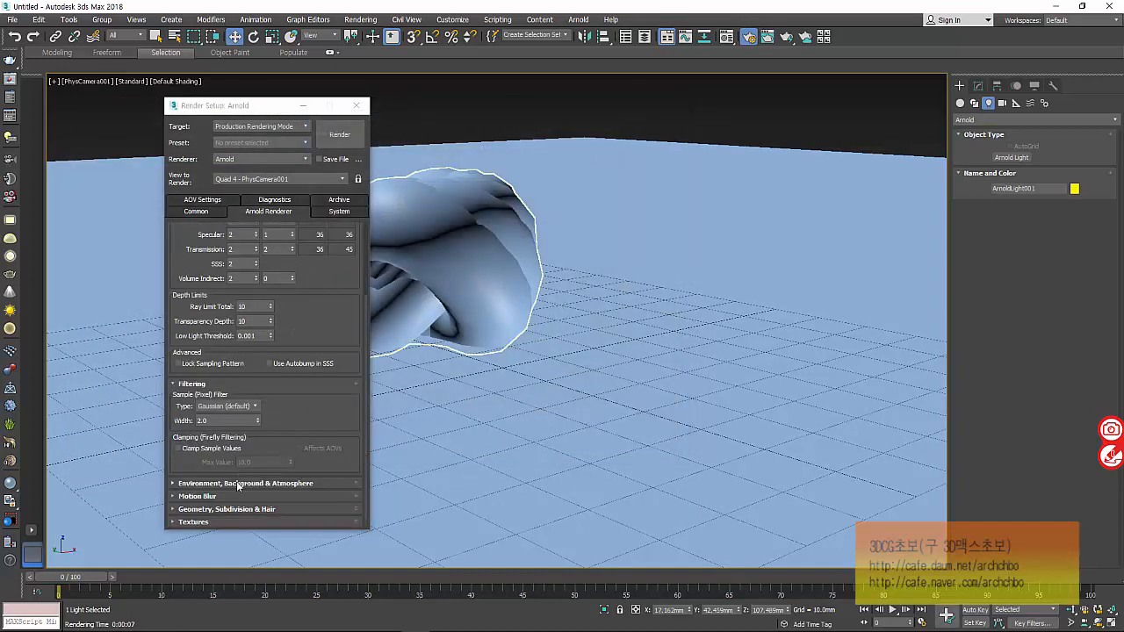
scroll(264, 456, "down", 5)
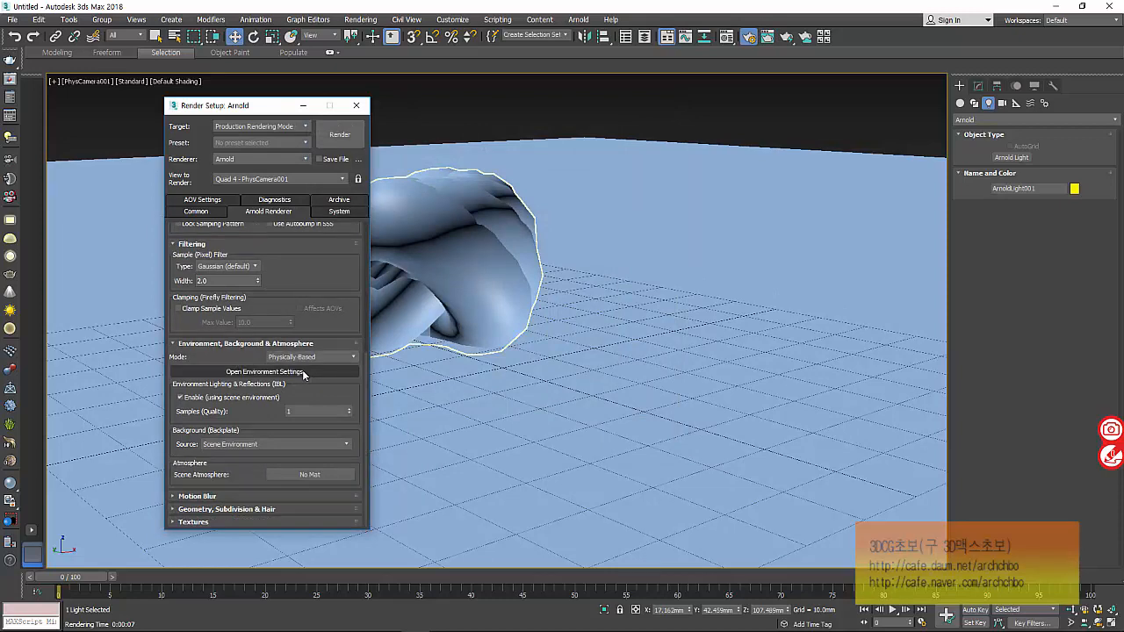
left_click(309, 372)
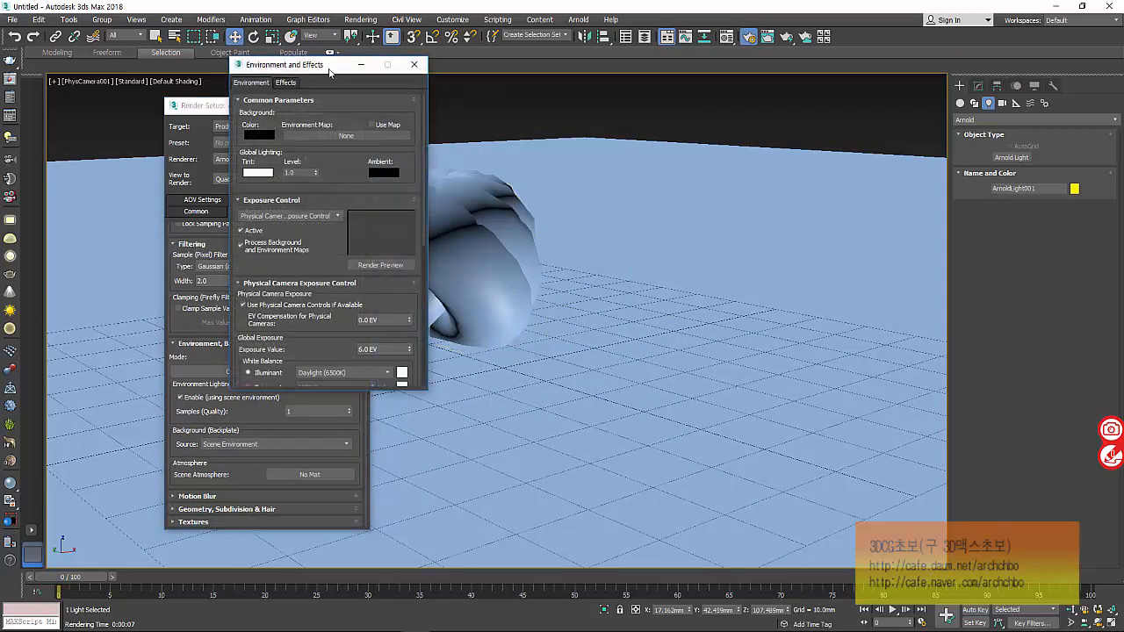
left_click_drag(330, 73, 400, 88)
left_click(417, 152)
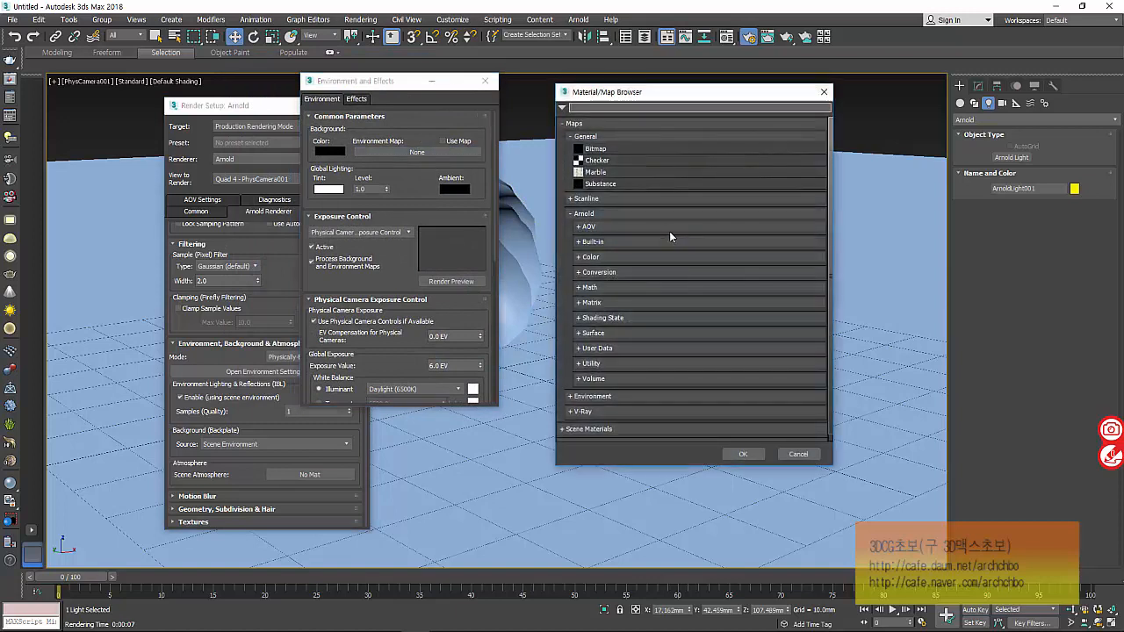
left_click(592, 137)
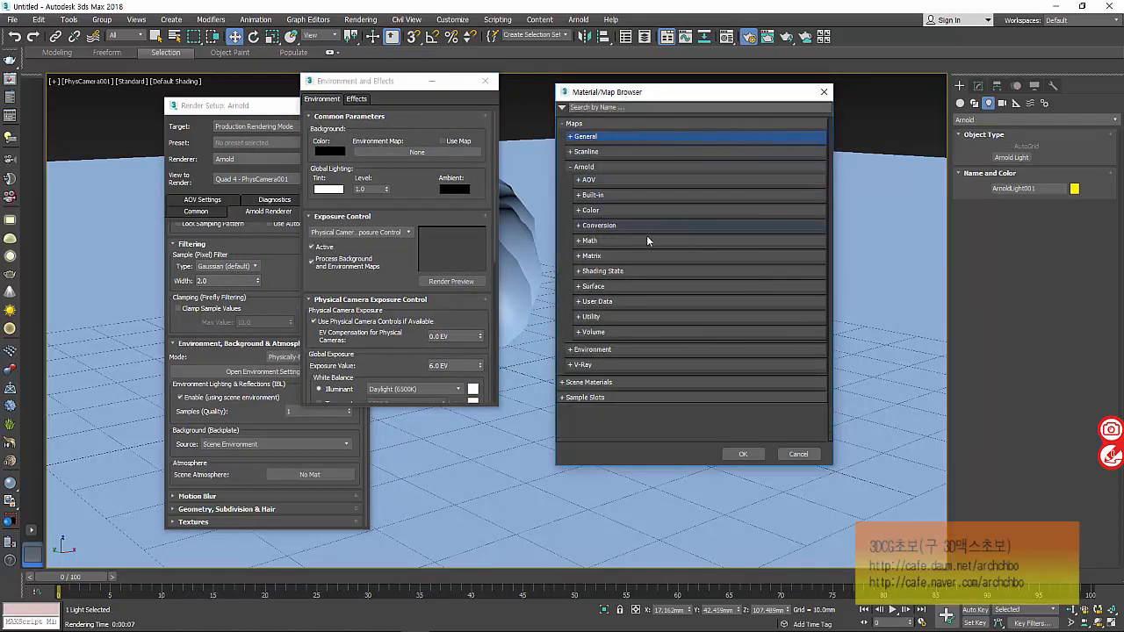
left_click(597, 349)
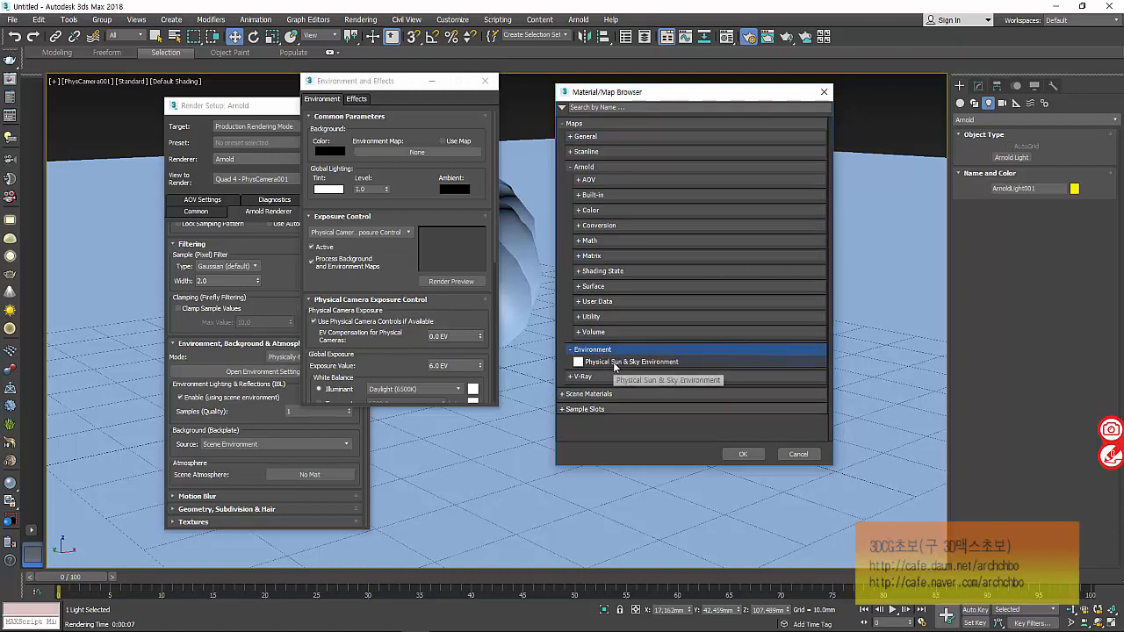
left_click(644, 363)
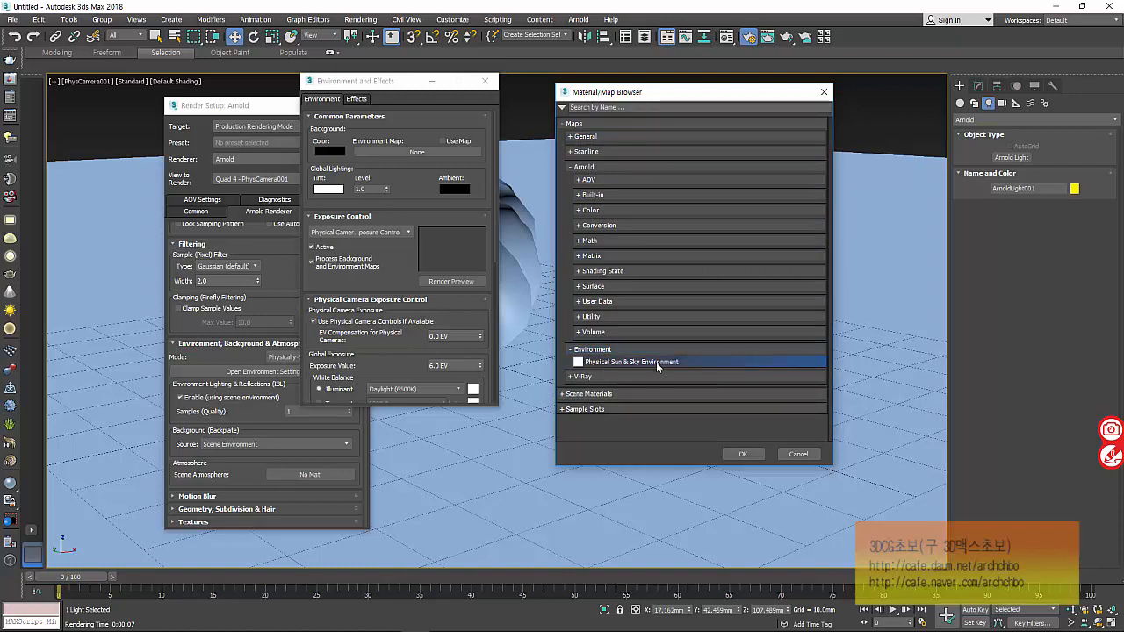
left_click_drag(656, 362, 615, 367)
double_click(614, 363)
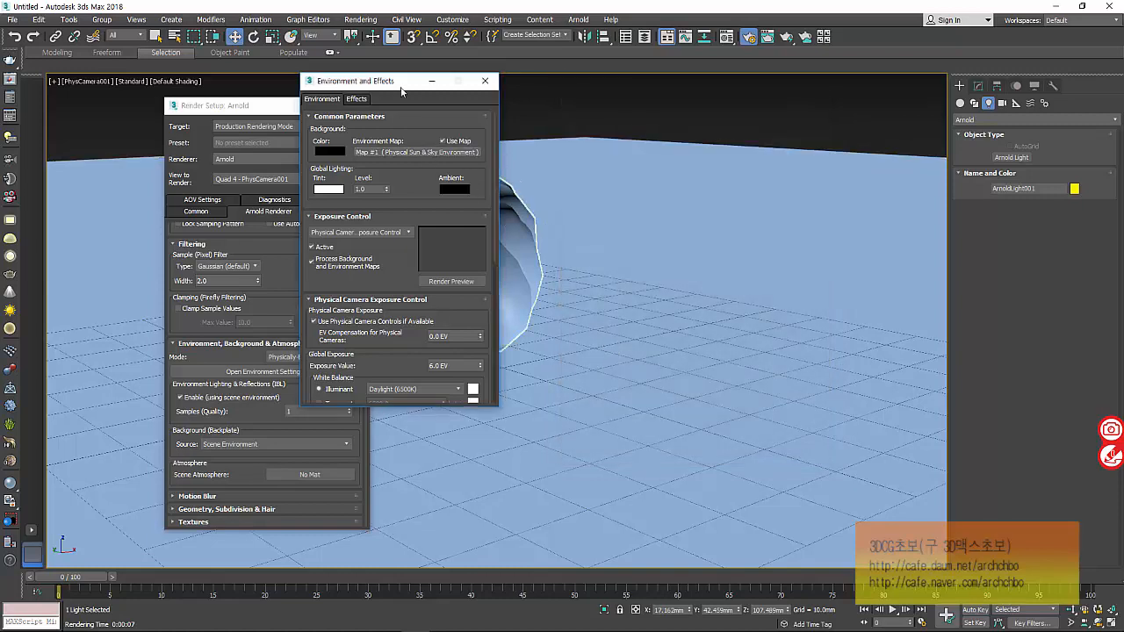
Test-render the camera view with the sun and sky environment, stopping the render early.
left_click_drag(406, 85, 456, 101)
left_click(344, 131)
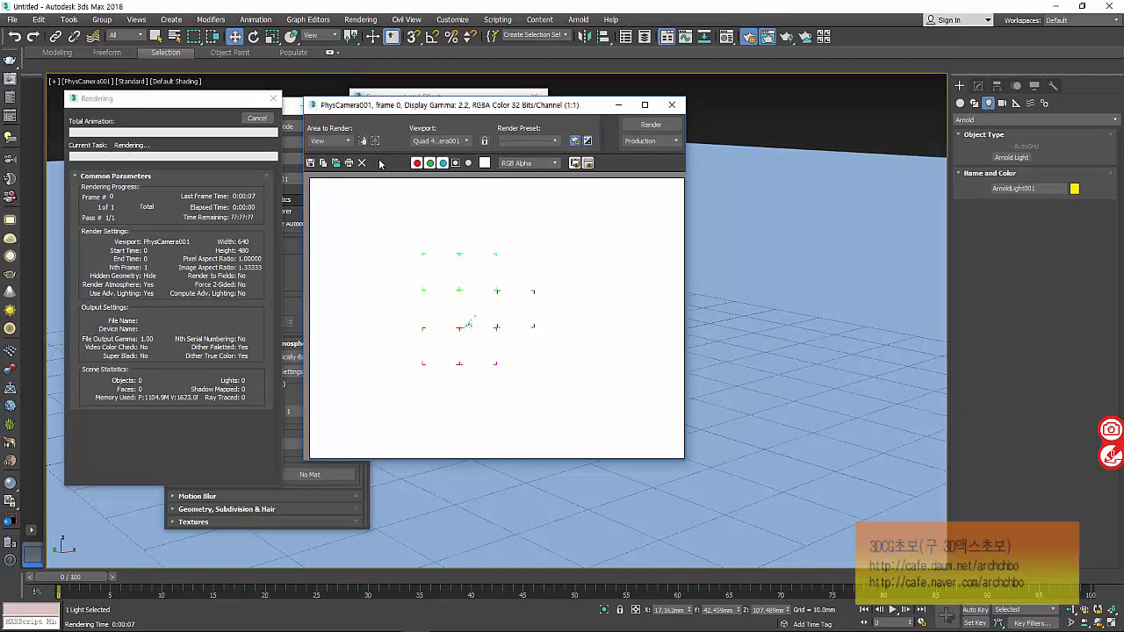
left_click(673, 105)
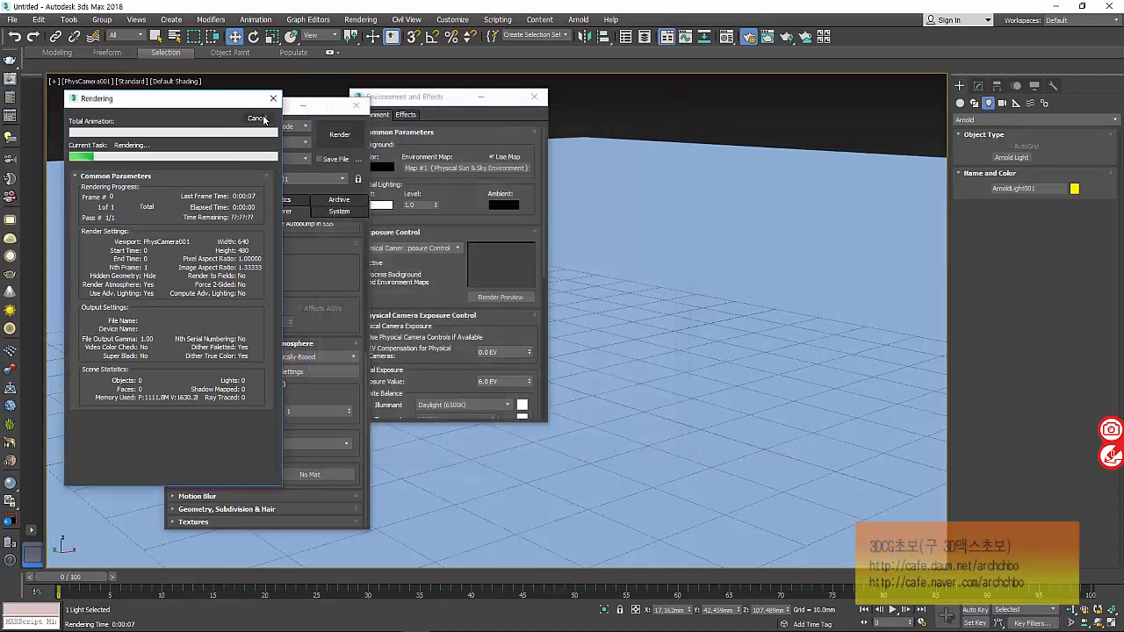
left_click(258, 119)
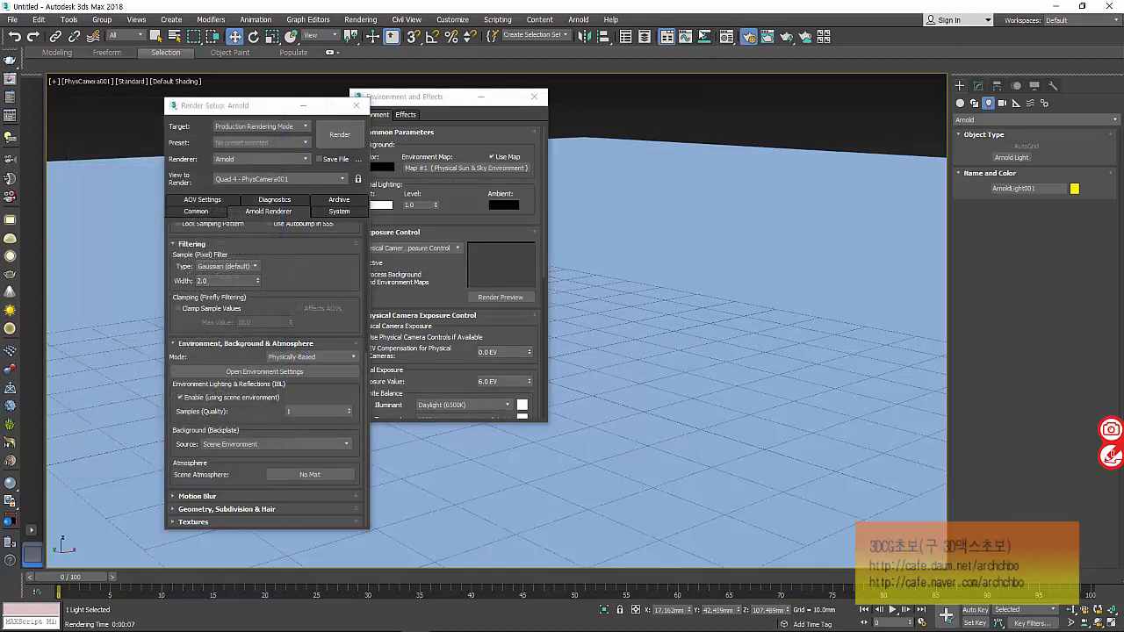
Place the environment map as an instance in the last visible sample slot of the Material Editor.
left_click(726, 36)
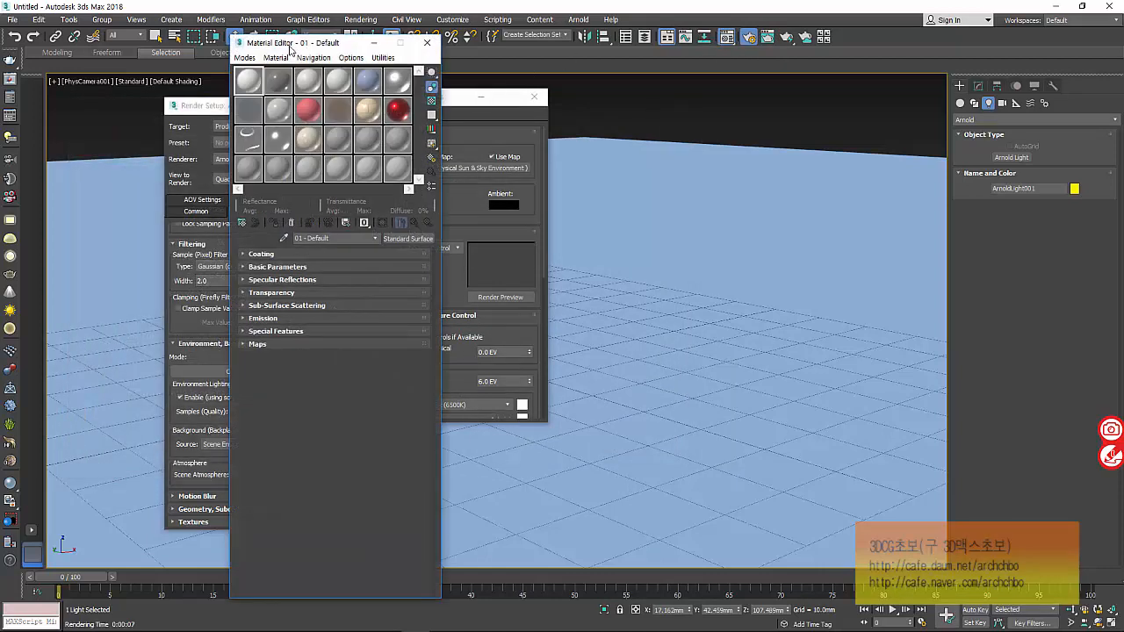
left_click_drag(290, 44, 776, 24)
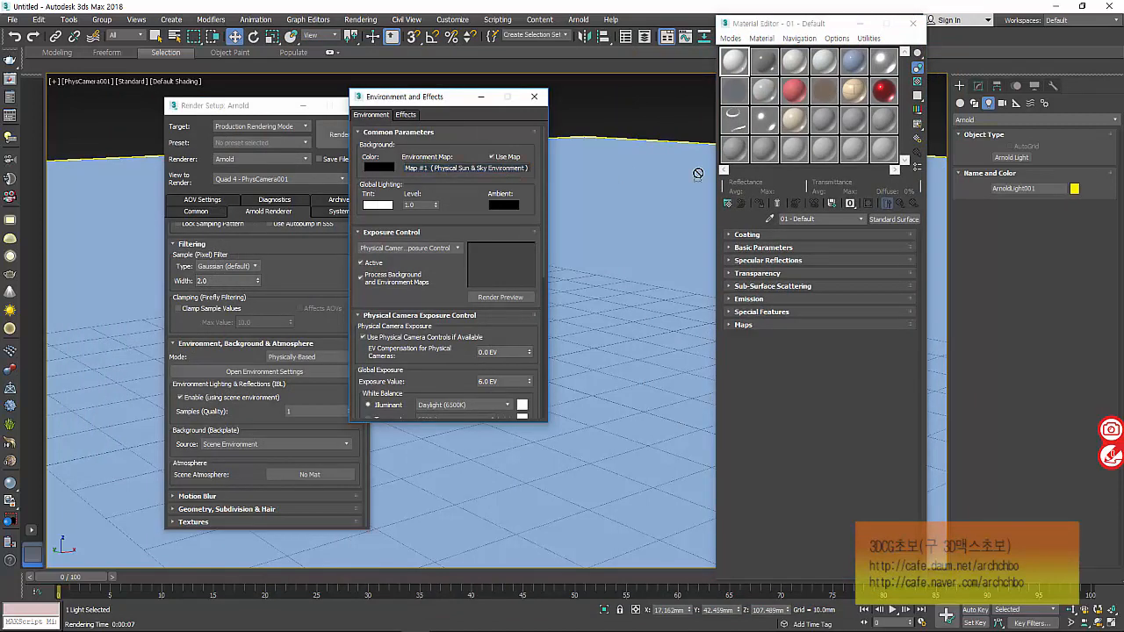
left_click_drag(697, 172, 888, 153)
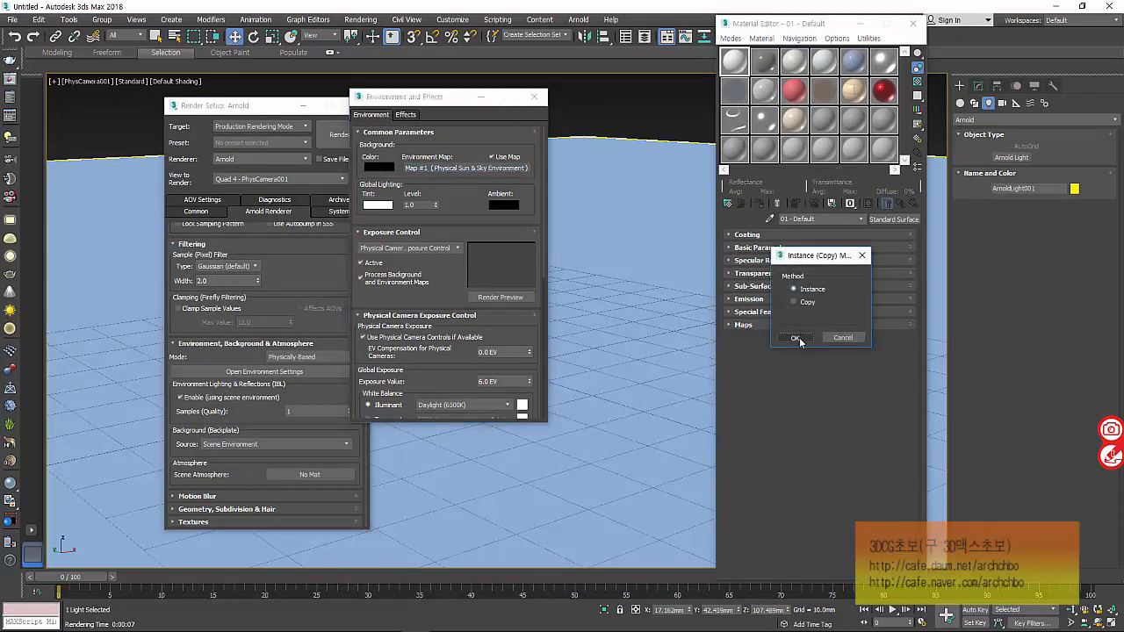
left_click(796, 338)
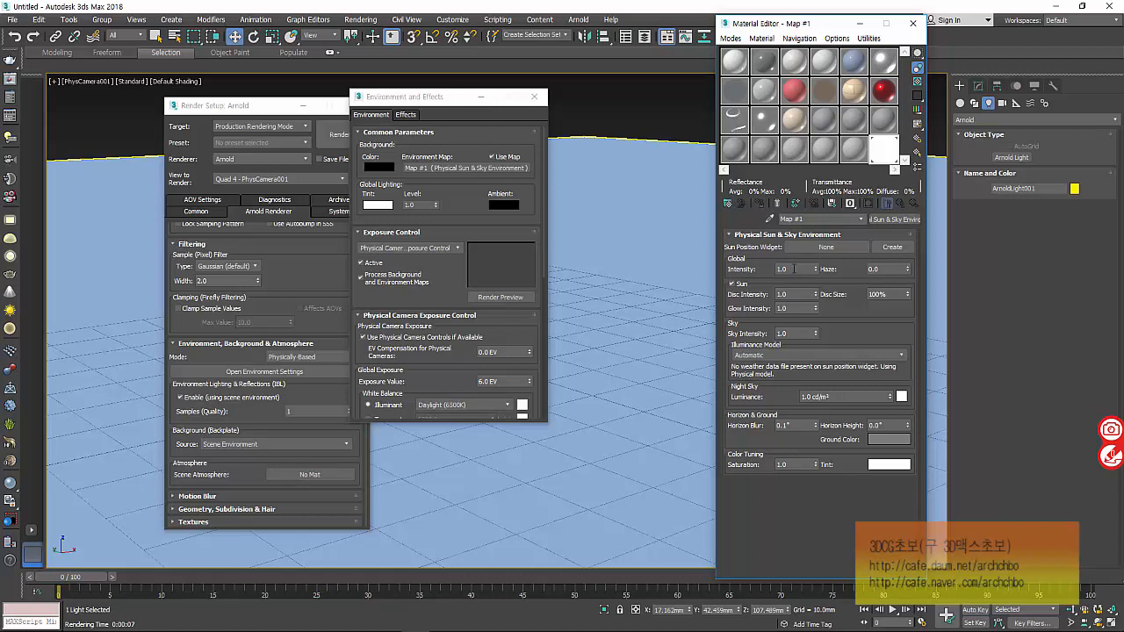
Set both the global Intensity and the Sky Intensity of the Physical Sun & Sky Environment map to 0.5.
left_click(794, 269)
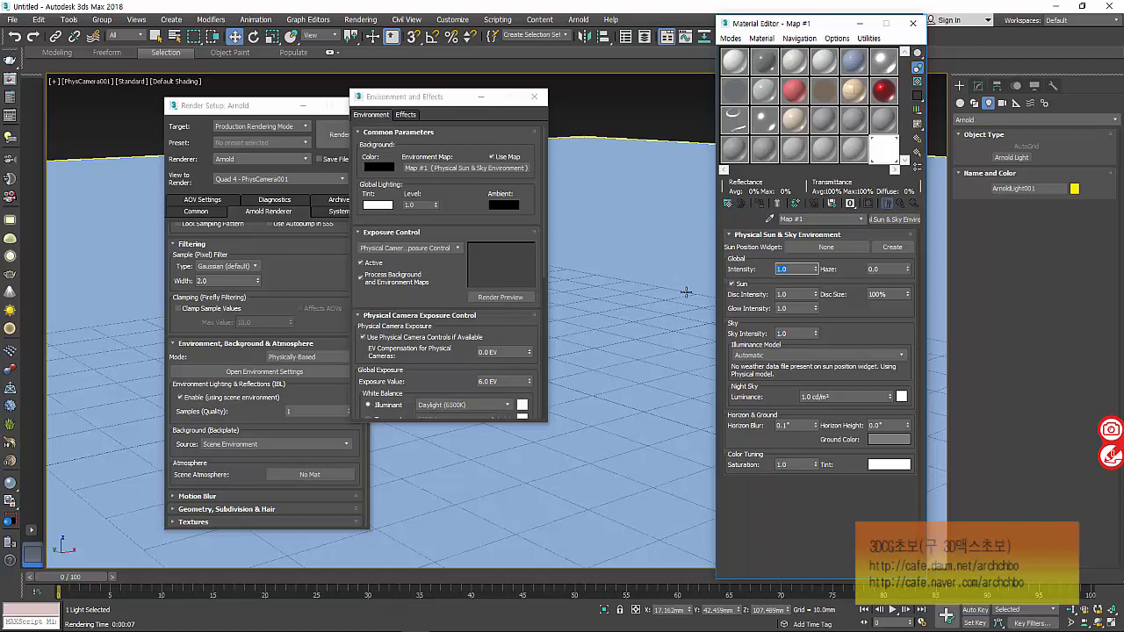
left_click(790, 295)
left_click(801, 268)
left_click(795, 334)
type("0.5")
key("Return")
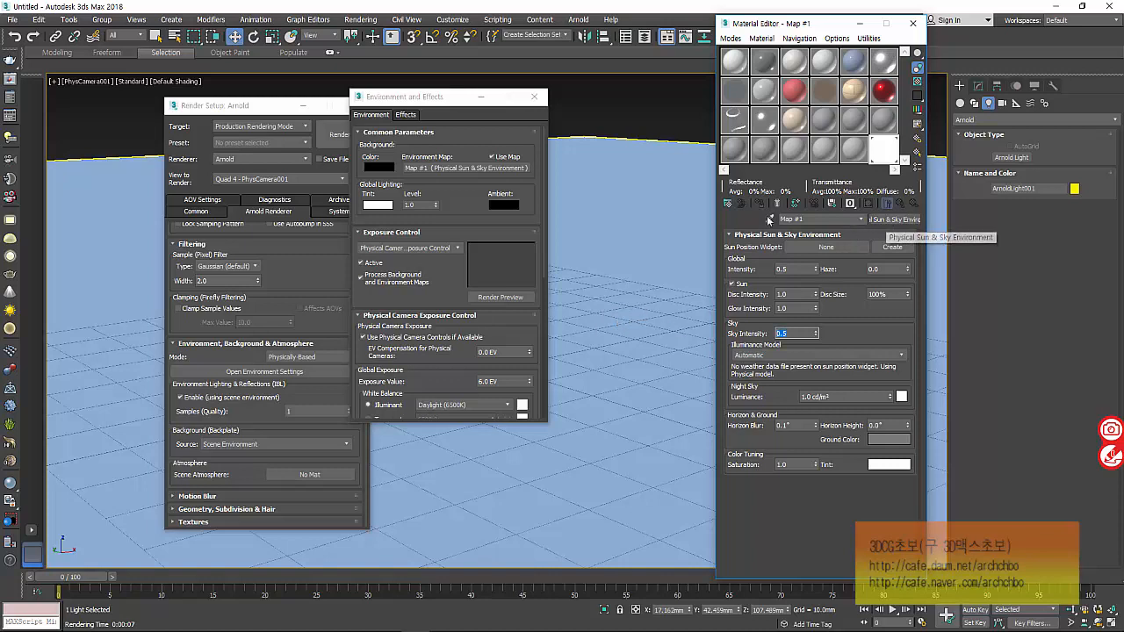
Test-render the camera view with the reduced sky intensities and stop the render early.
left_click(512, 174)
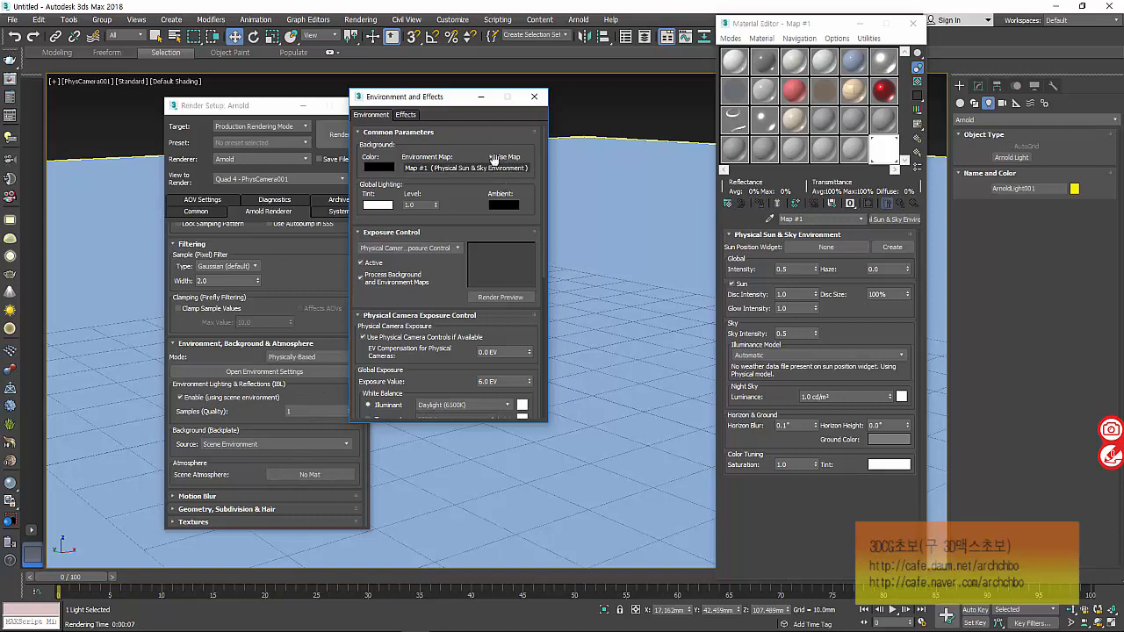
left_click(338, 134)
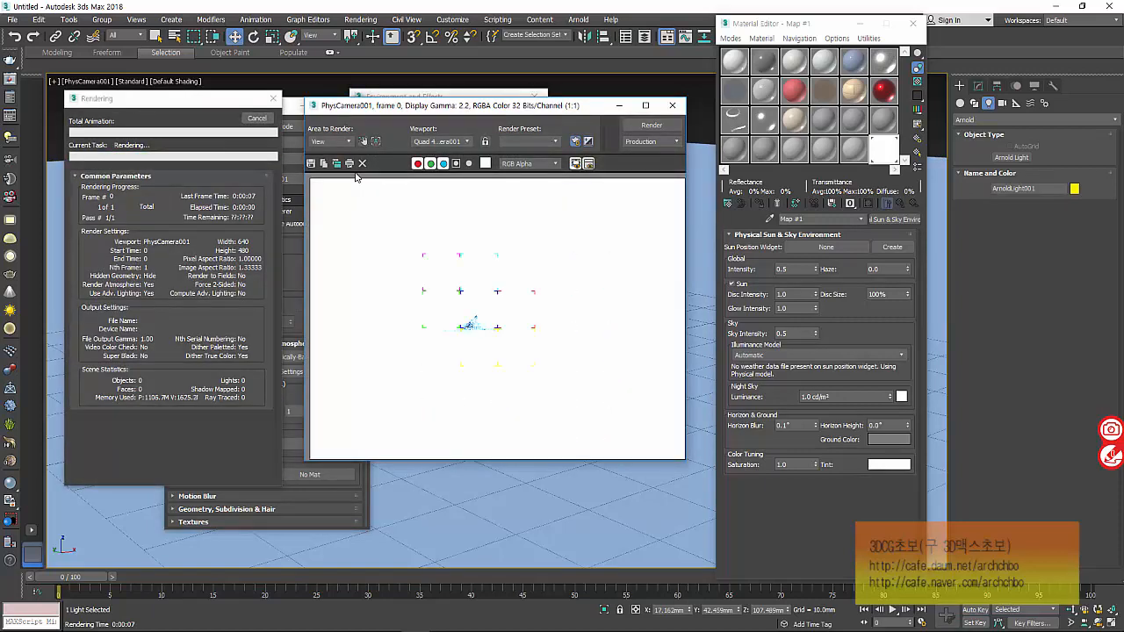
left_click(257, 118)
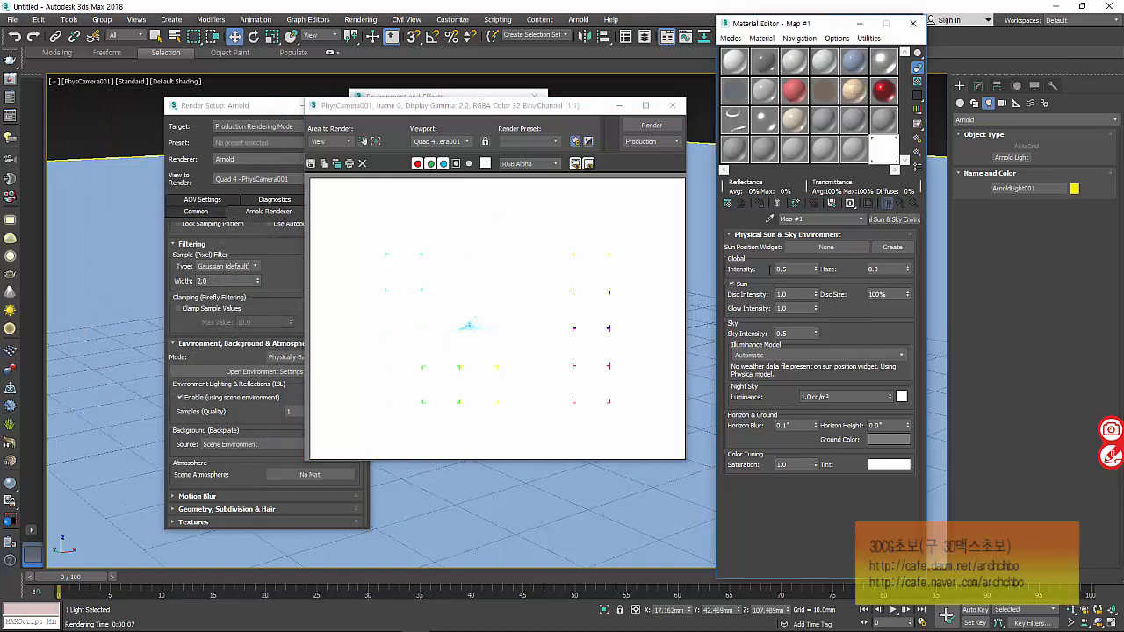
Set the environment map's global Intensity and Sky Intensity to 0.15 and render the camera view again.
double_click(794, 268)
type("0")
double_click(795, 334)
type("0.1")
left_click(636, 132)
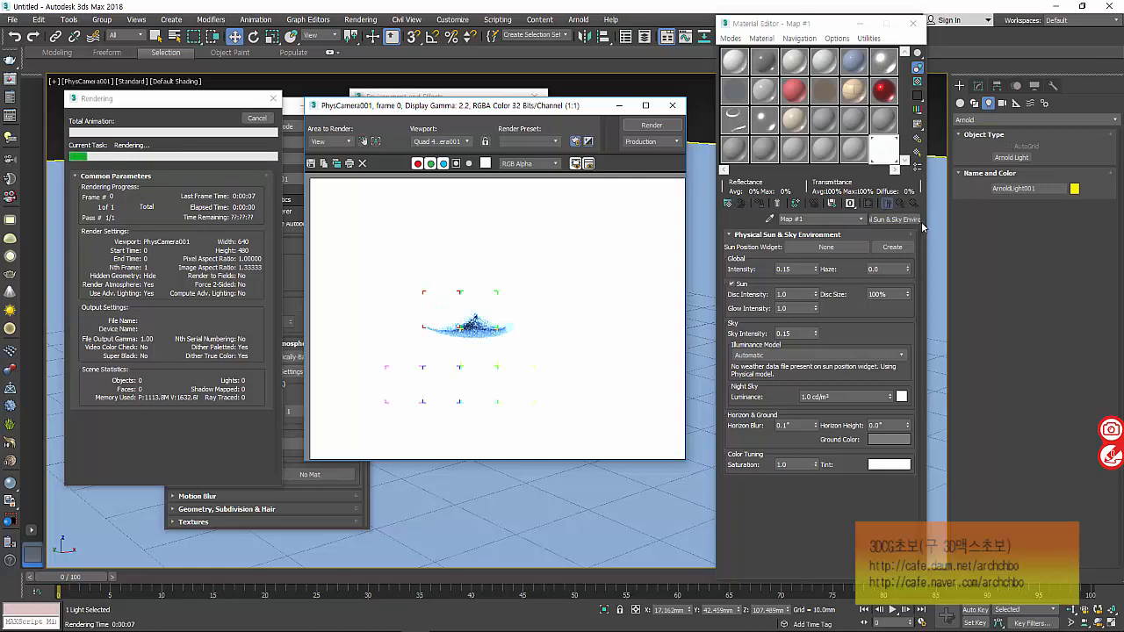
Close the rendered frame and the Material Editor, and turn off the environment map in the environment settings.
left_click(672, 105)
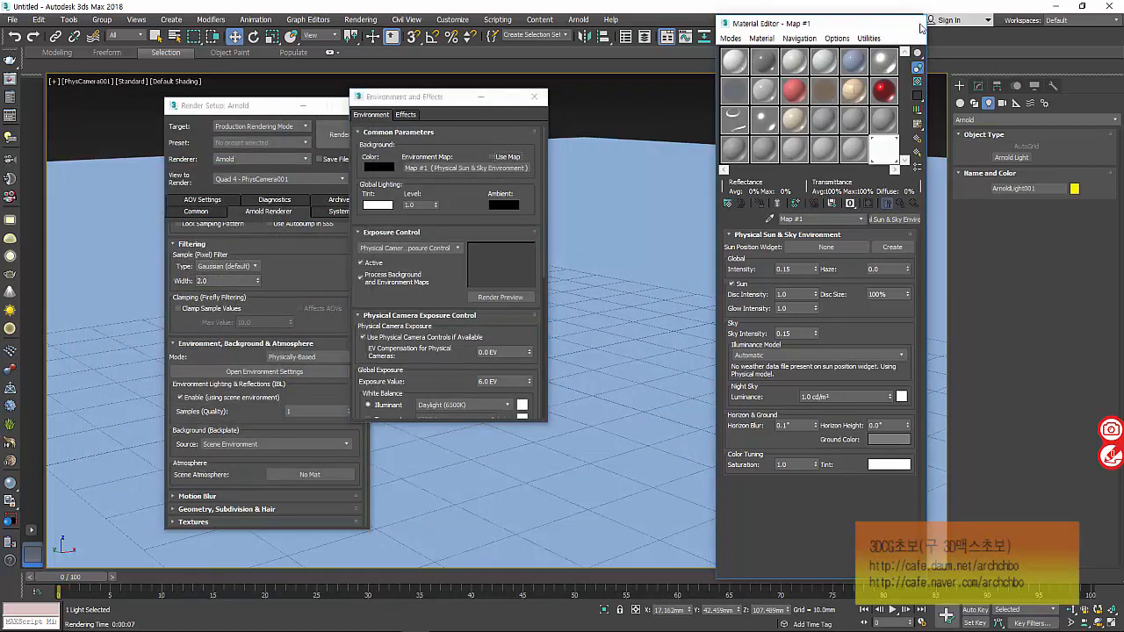
left_click(920, 28)
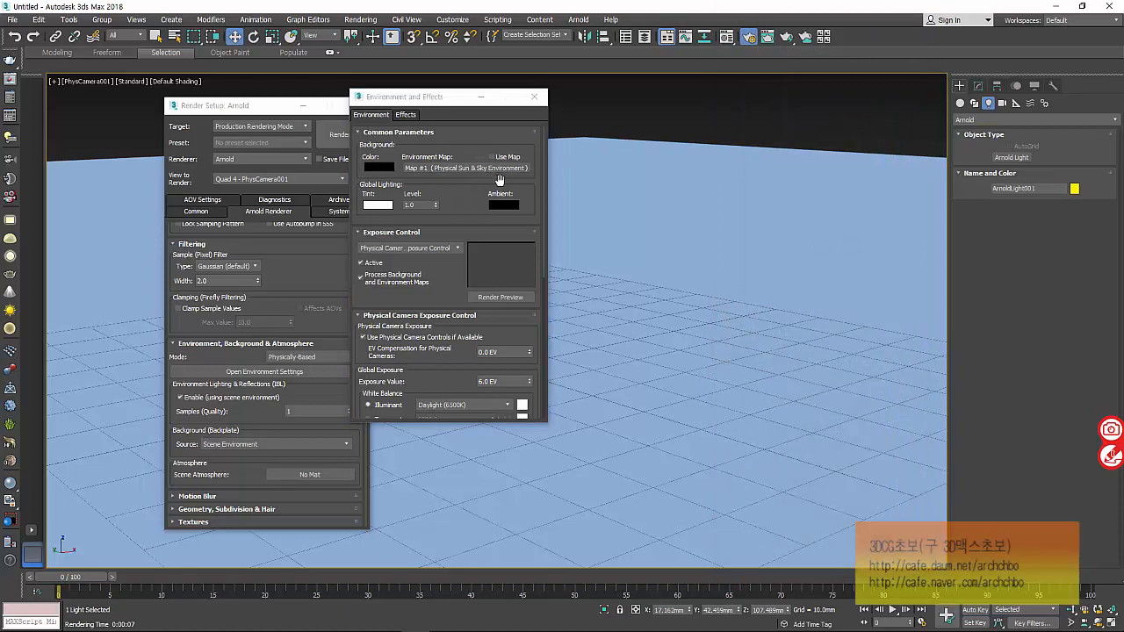
left_click(490, 160)
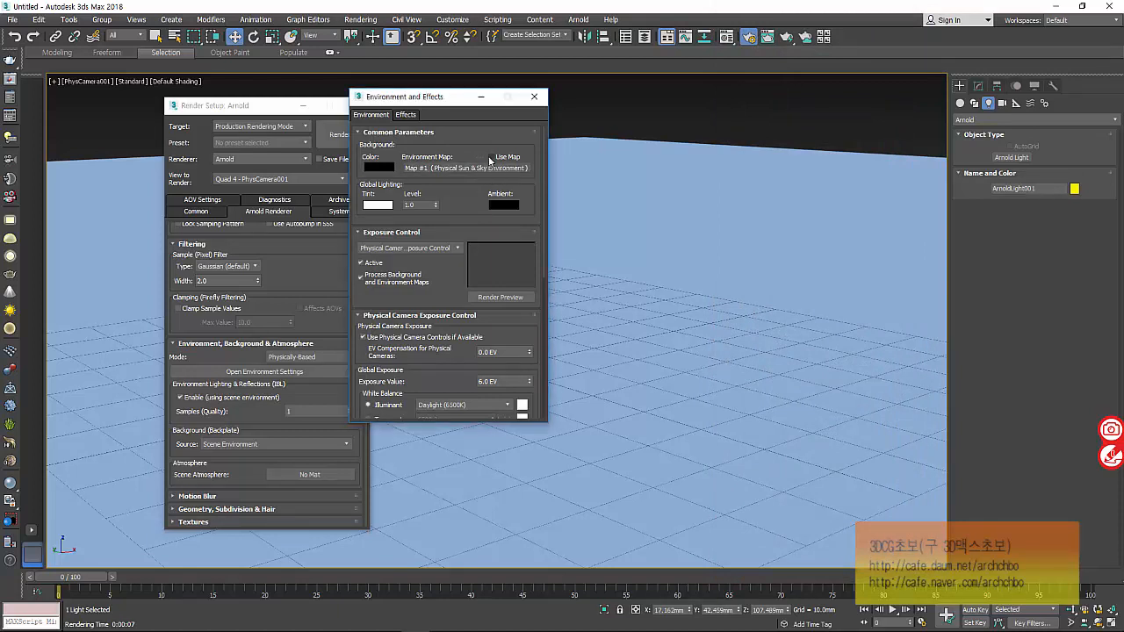
Set the environment background color to light gray 174, test-render the camera view, stop it early and close the rendered frame.
left_click(378, 166)
left_click(339, 151)
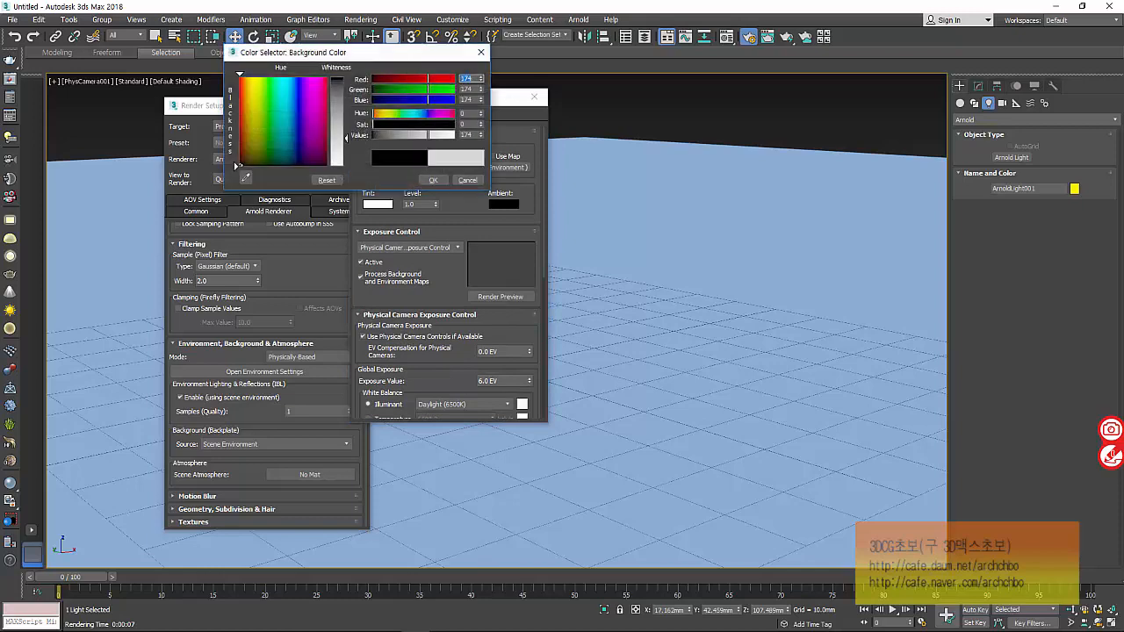
left_click(426, 180)
left_click(345, 185)
key("shift+q")
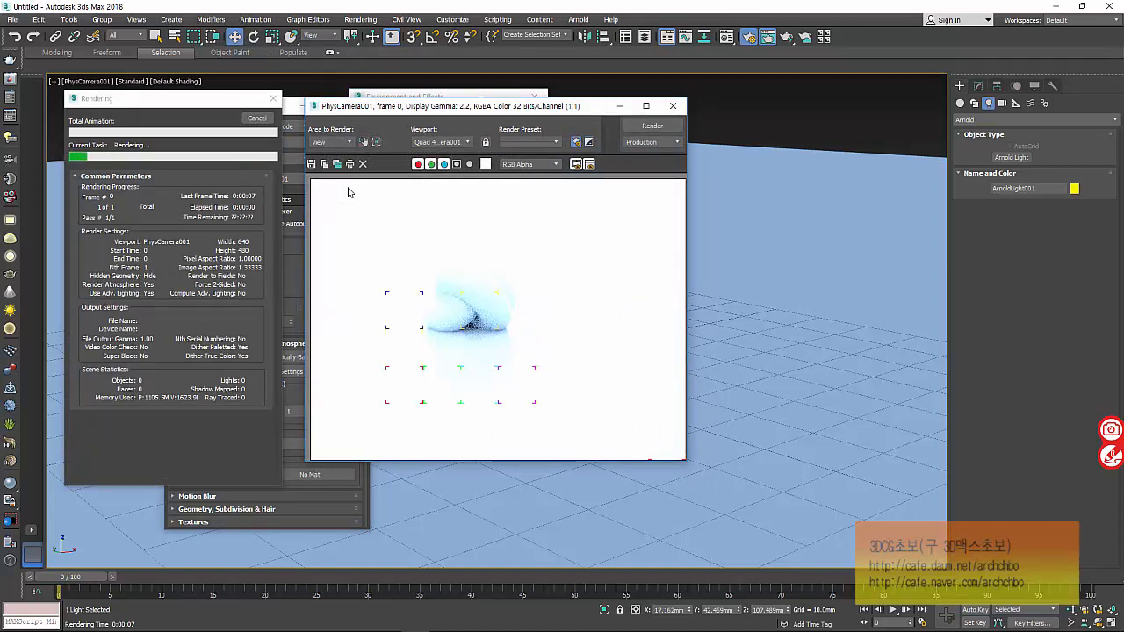
left_click(256, 118)
left_click(673, 105)
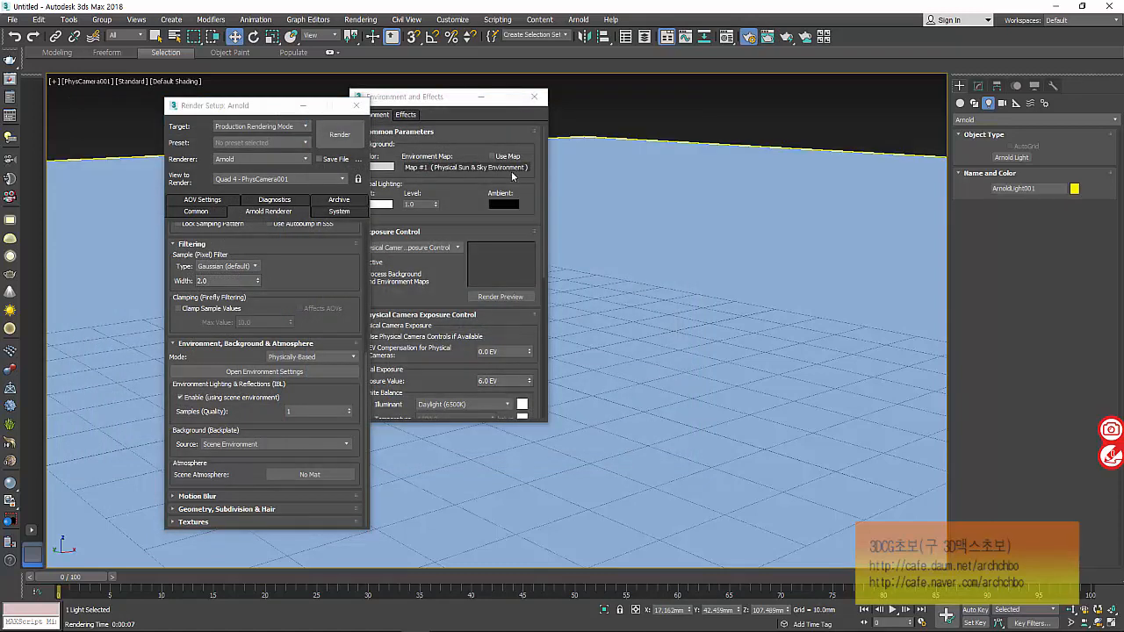
Change the environment background color to black and start another test render of the camera view.
left_click(388, 166)
left_click_drag(344, 120, 343, 165)
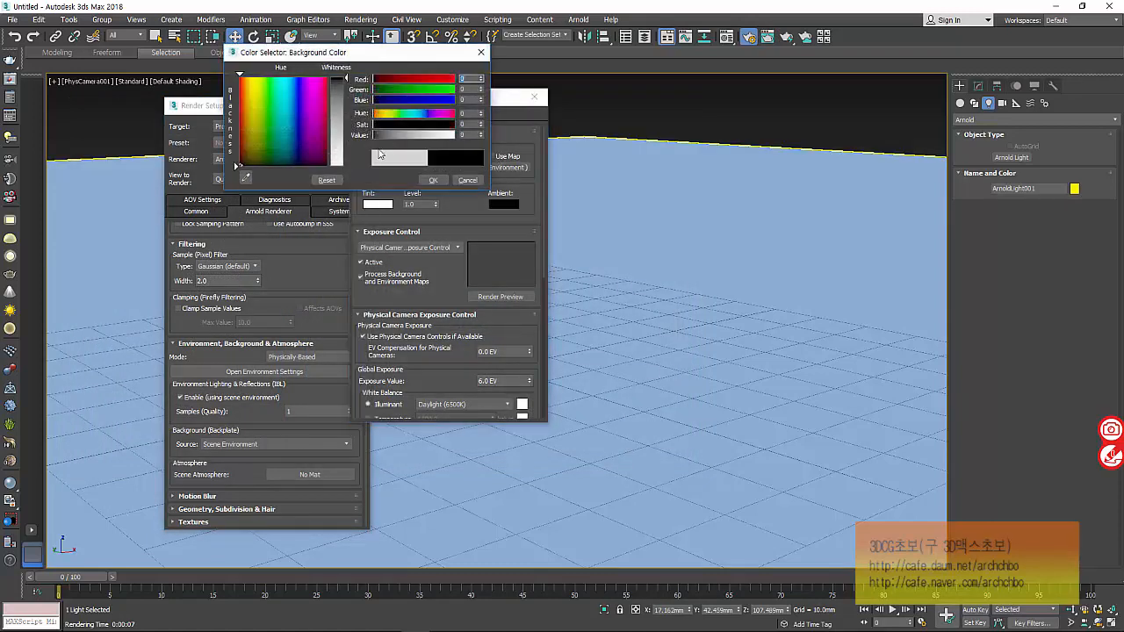
left_click(433, 180)
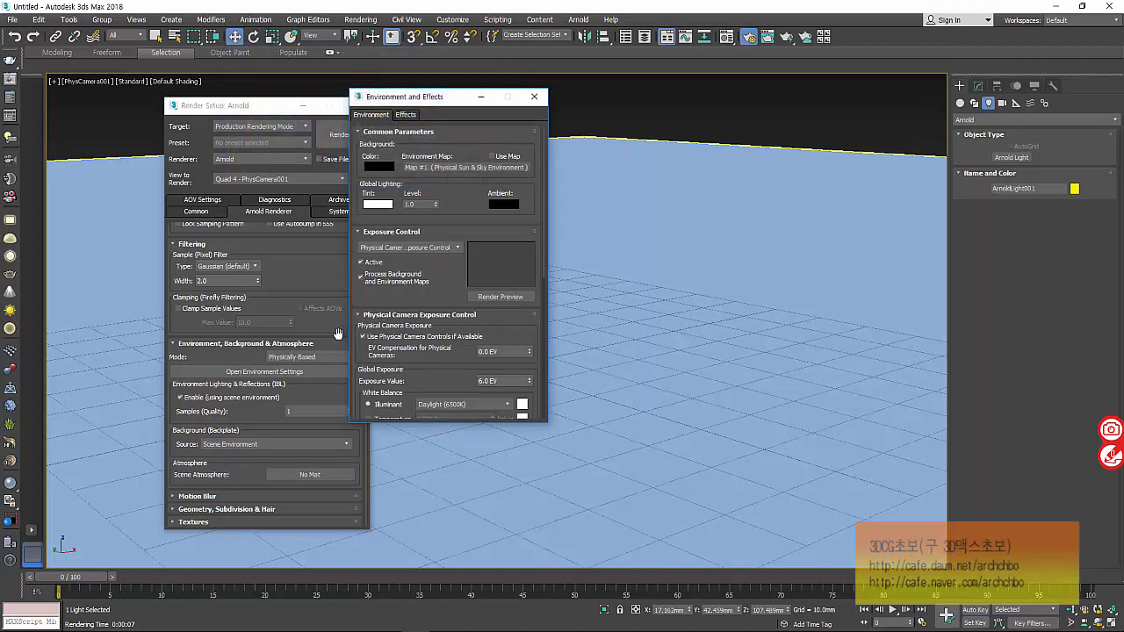
key("shift+q")
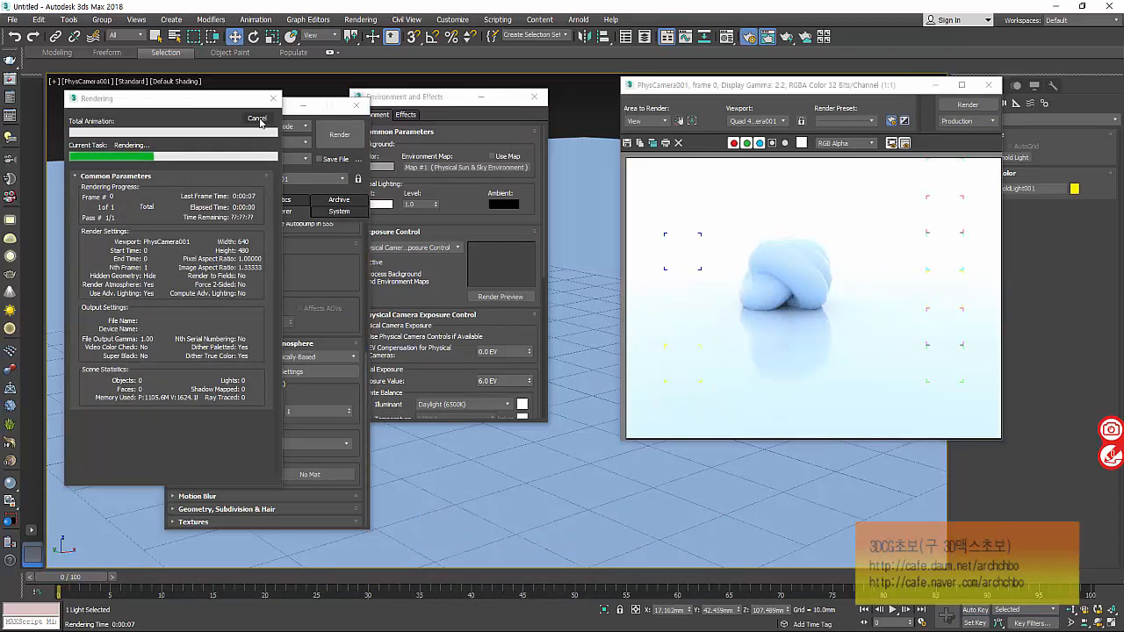
Try a background color of gray 45, close the color selector, re-render the camera view and stop the render.
left_click(380, 166)
left_click(347, 93)
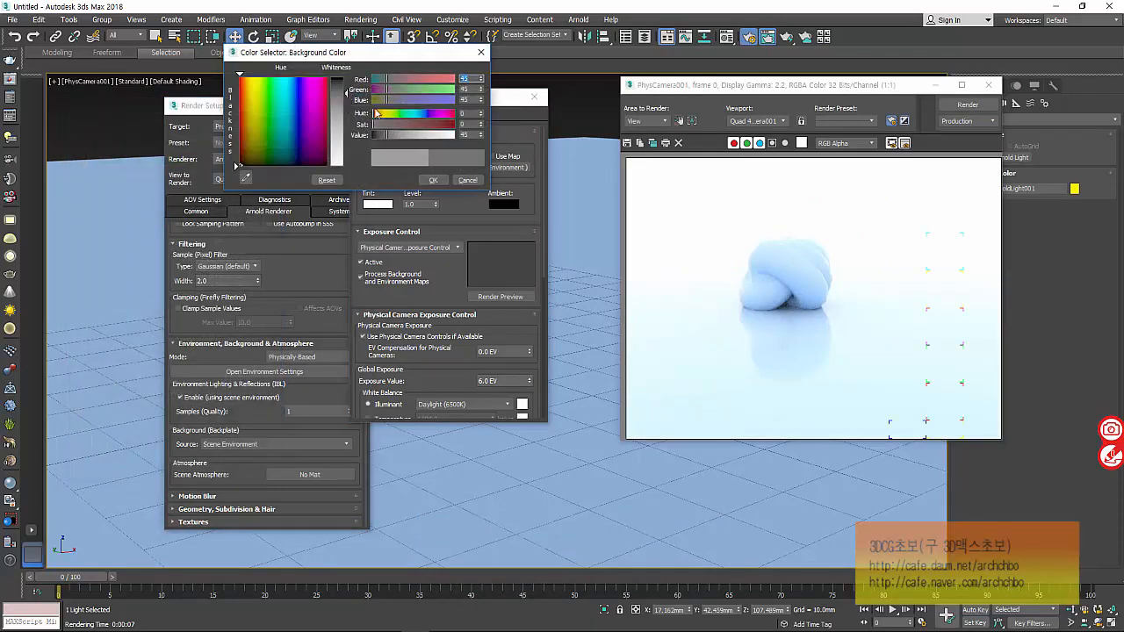
left_click(480, 53)
left_click(332, 133)
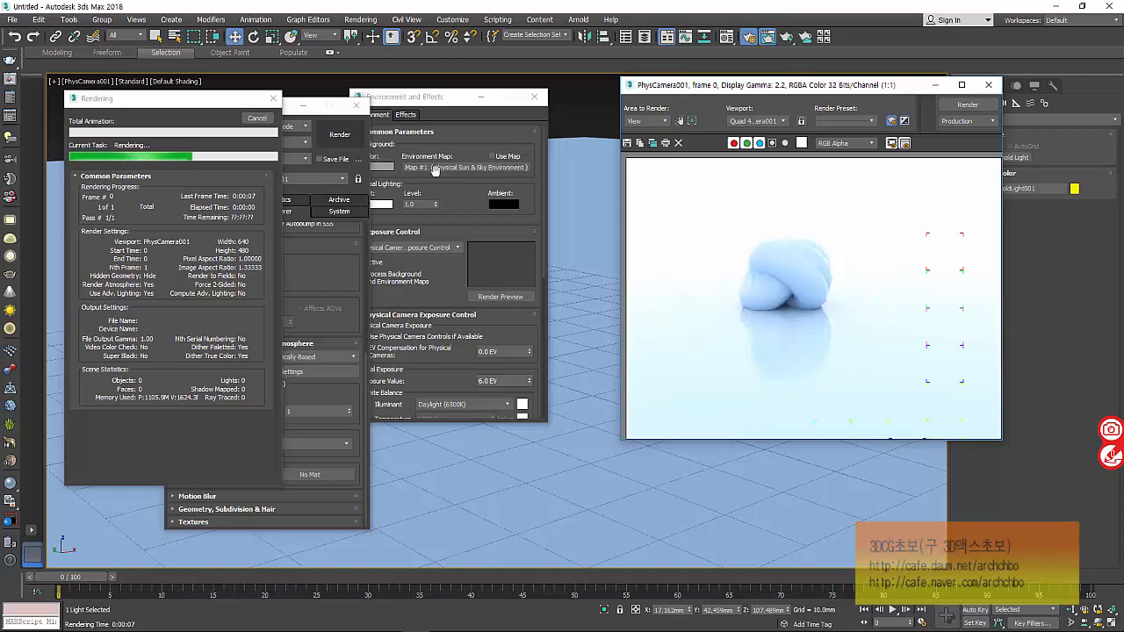
left_click(255, 120)
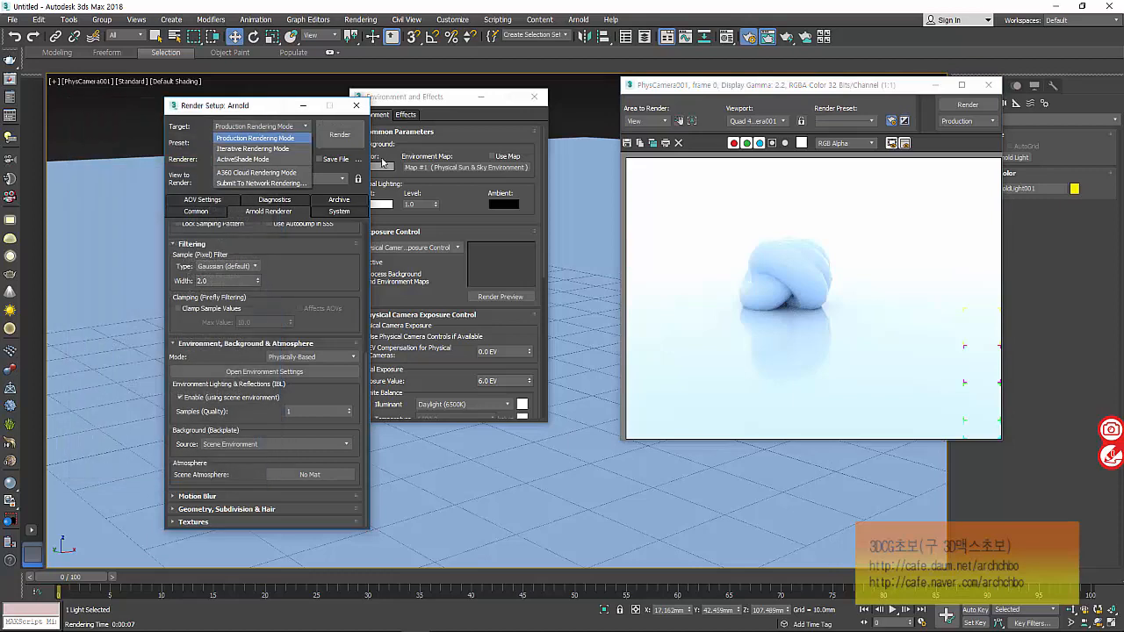
Darken the environment background color to dark gray, test-render the camera view, stop it, and close the rendered frame and environment settings.
left_click(379, 167)
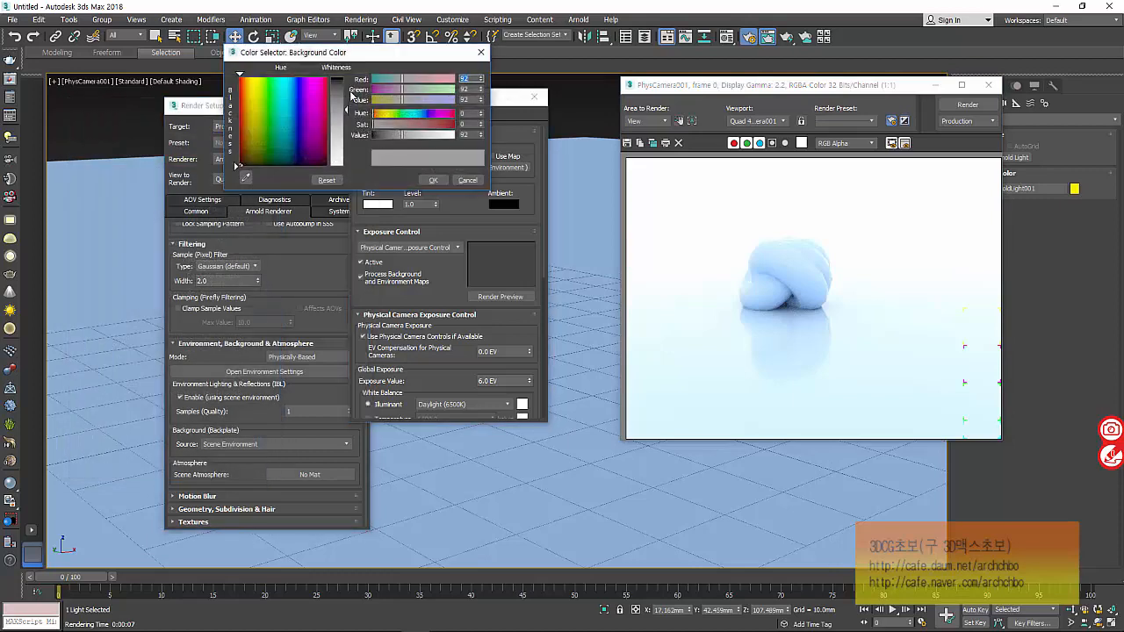
left_click_drag(348, 92, 345, 84)
left_click(435, 179)
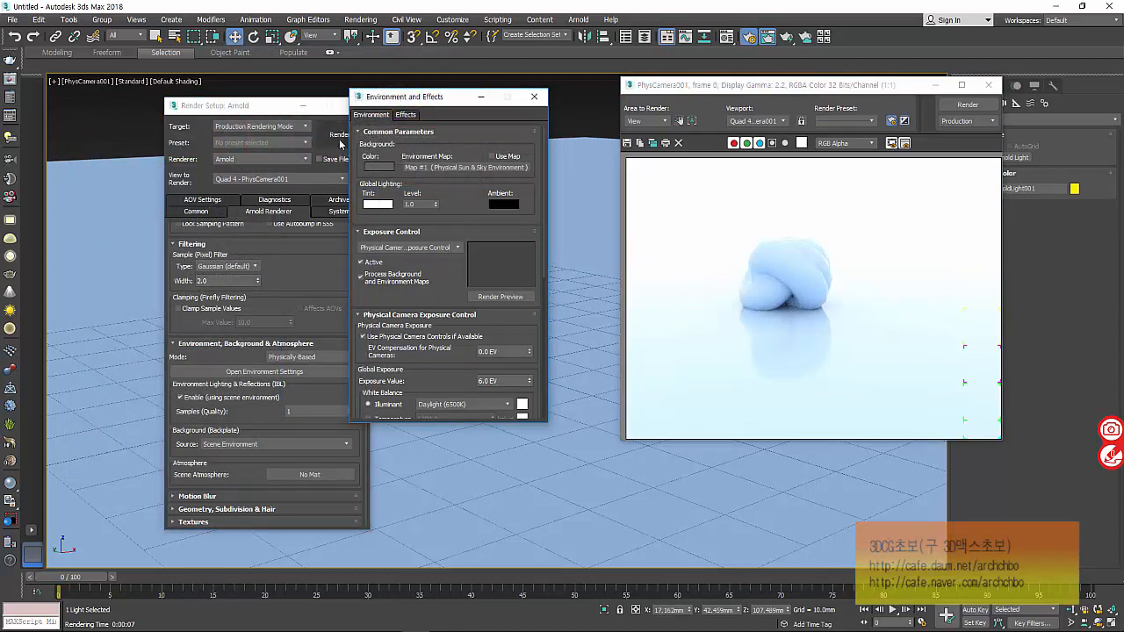
left_click(338, 137)
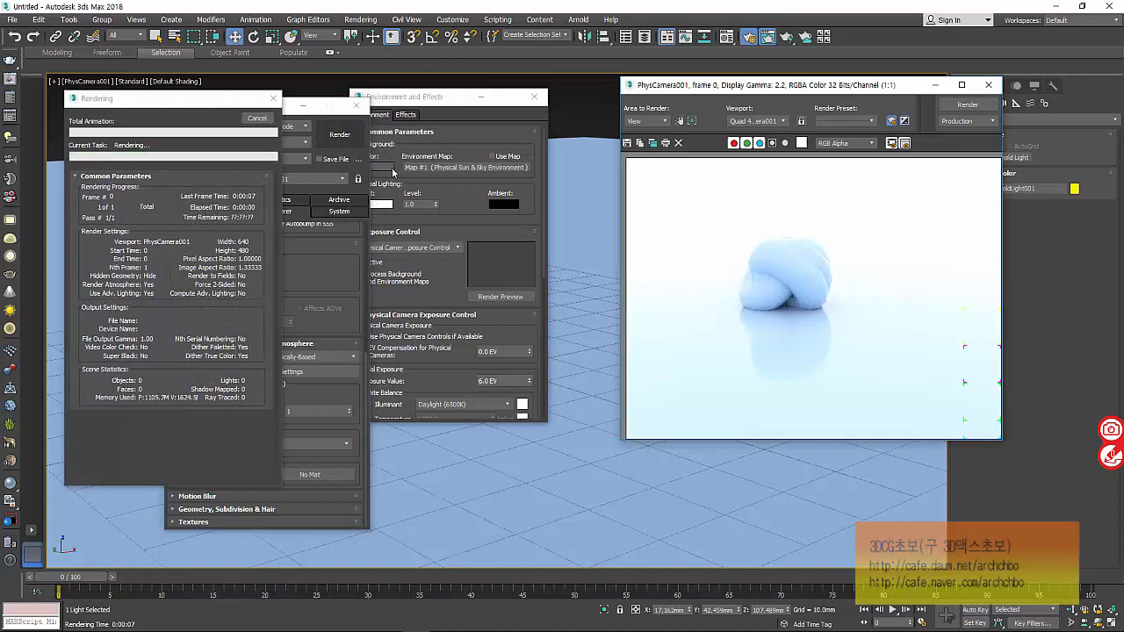
left_click(989, 84)
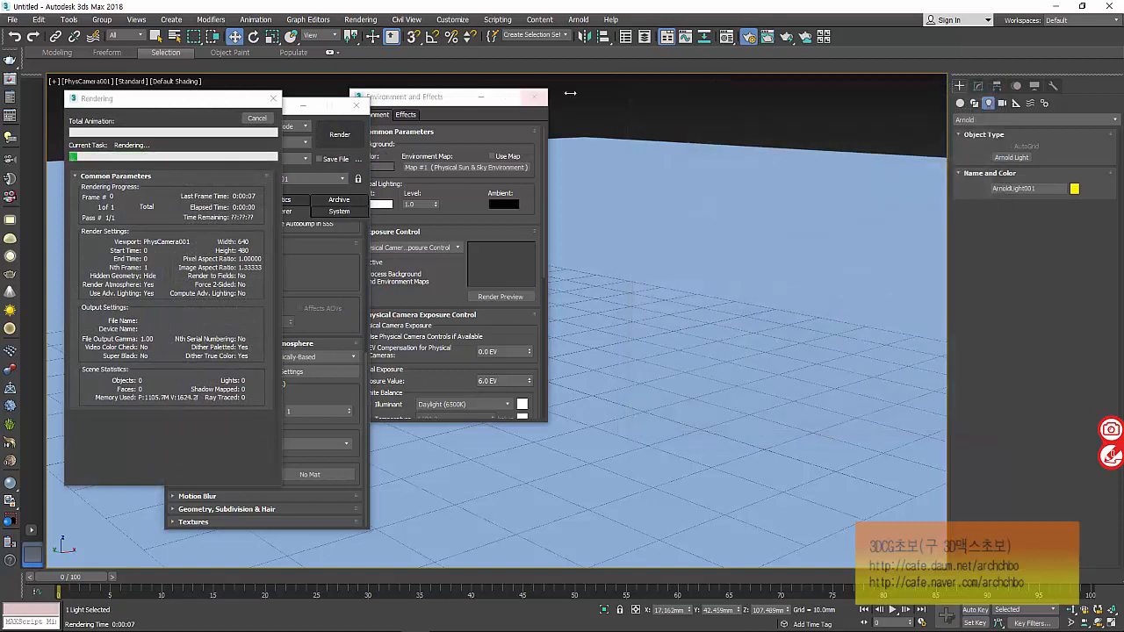
left_click(256, 118)
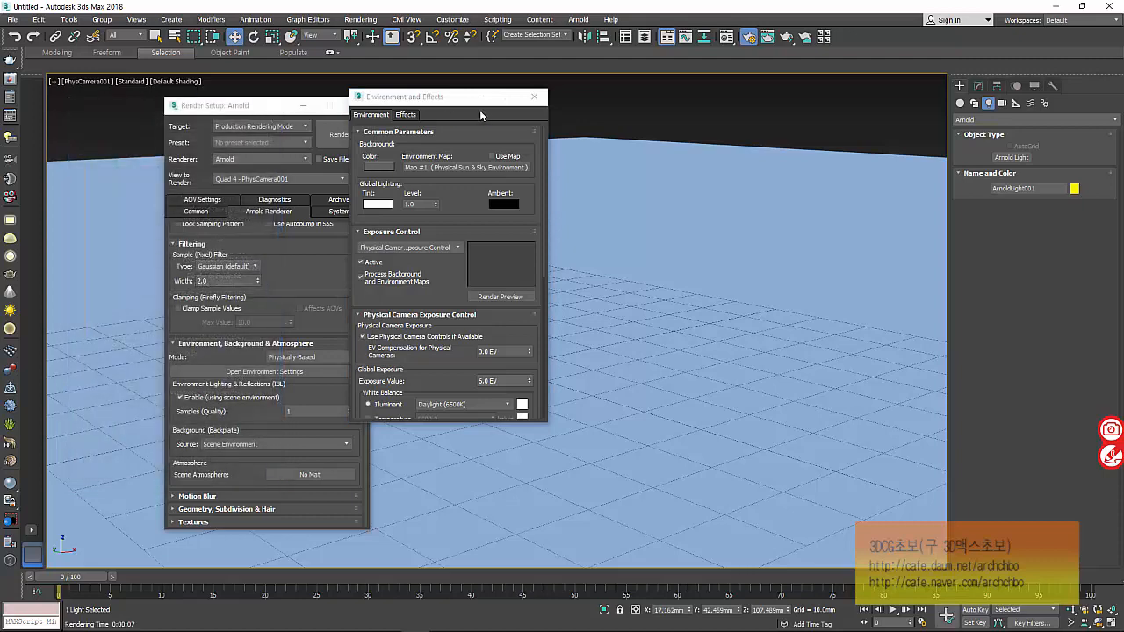
left_click(534, 97)
Open the Material Editor, show the Basic Parameters of the 01 - Default Standard Surface material, close Render Setup and highlight the Base Color weight.
left_click(739, 42)
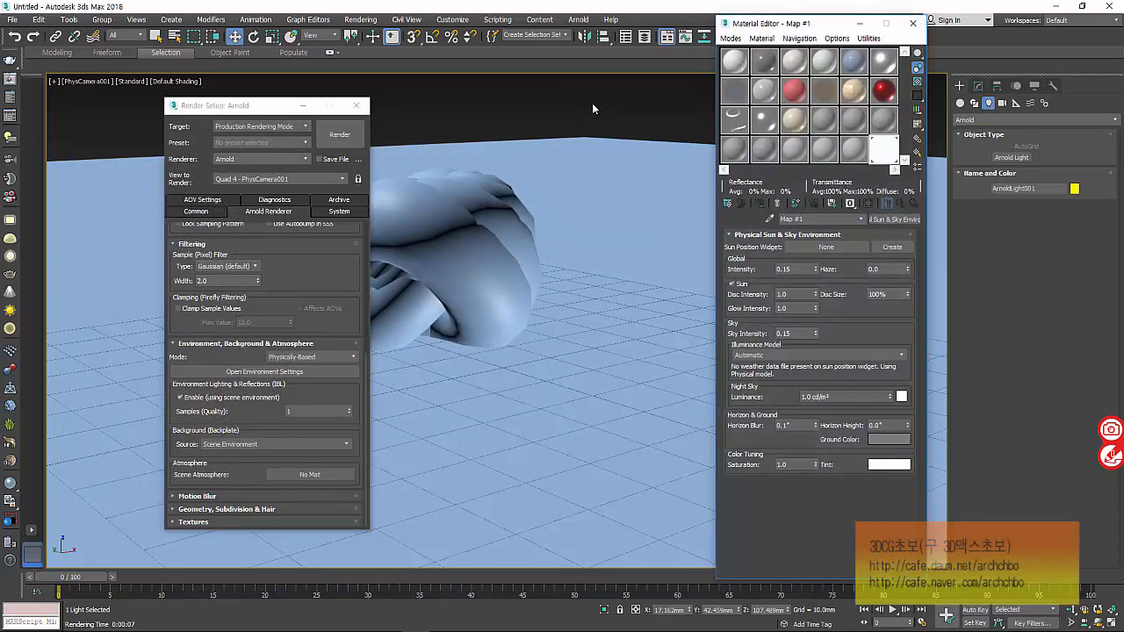
left_click(735, 62)
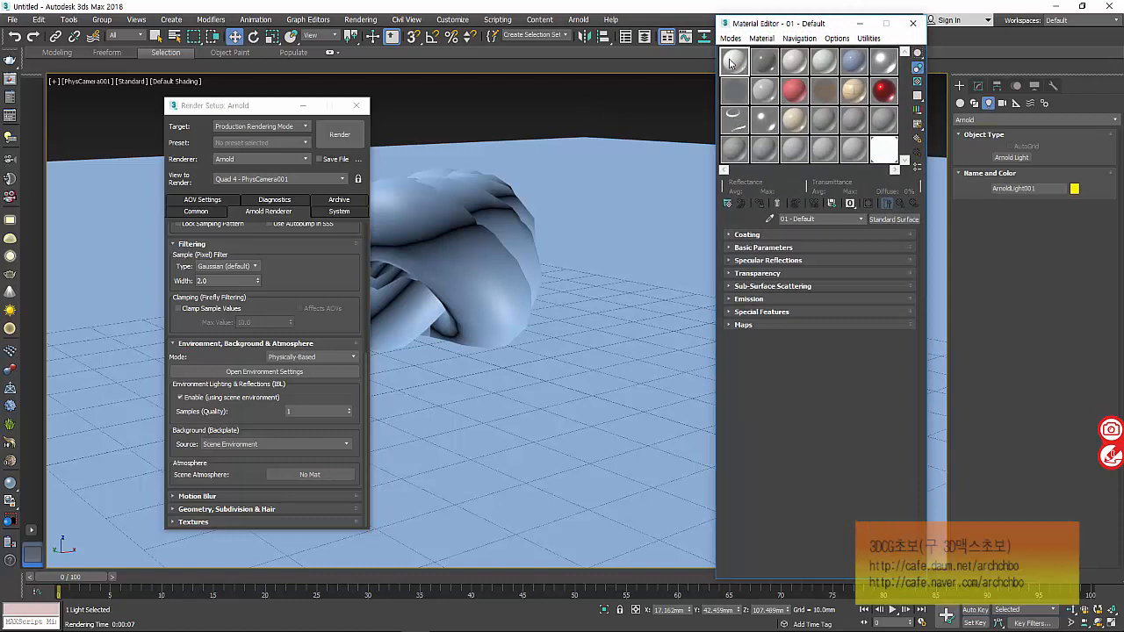
left_click(763, 248)
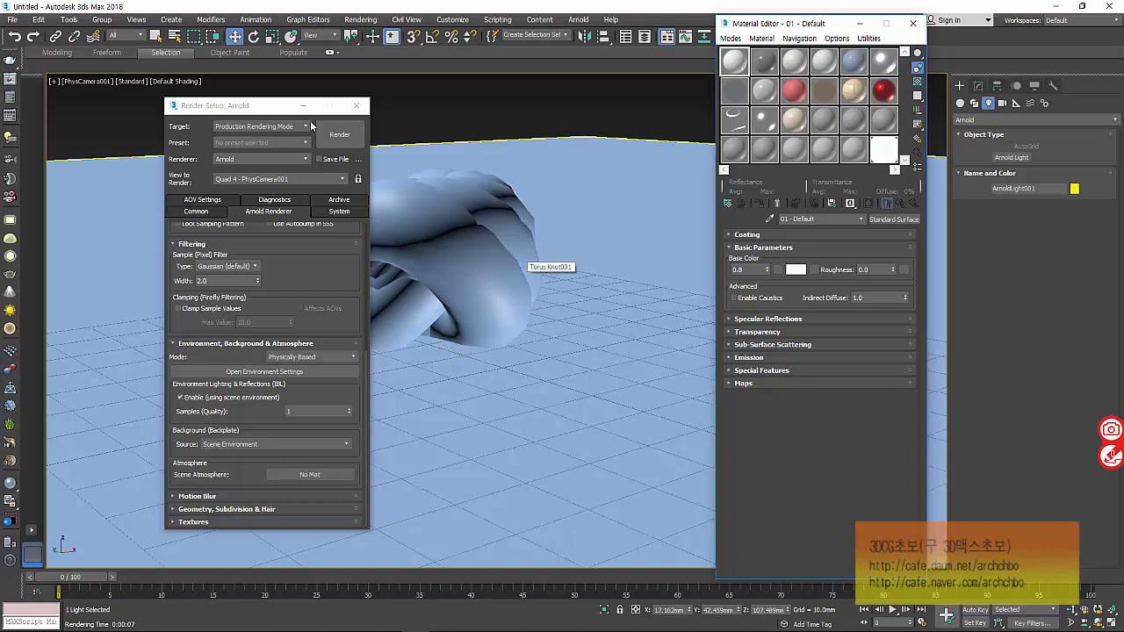
left_click(356, 105)
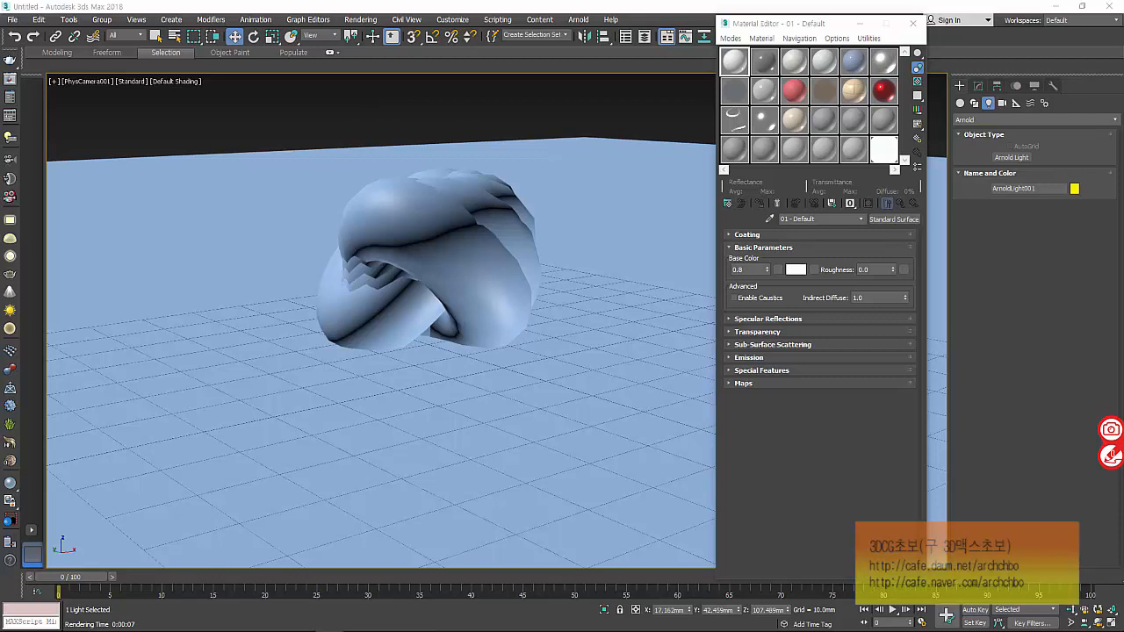
left_click(652, 304)
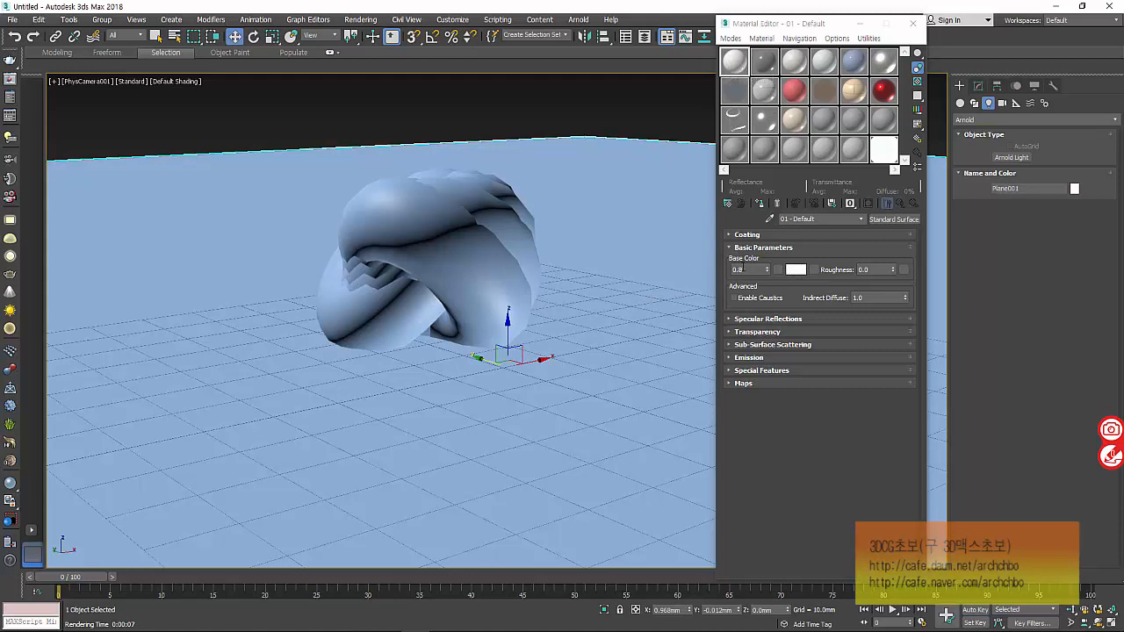
left_click(750, 269)
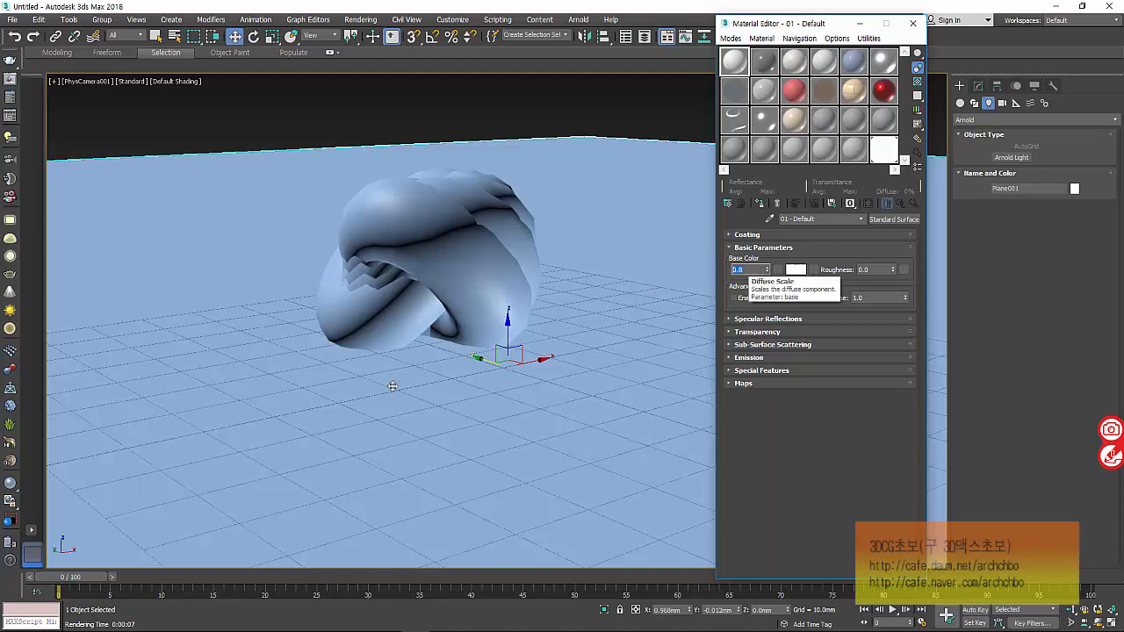
Switch to Notepad, complete the note "Weight = Amount", add "가중치 ~의 정도(수치)" below it, and minimize the note.
mouse_move(197, 606)
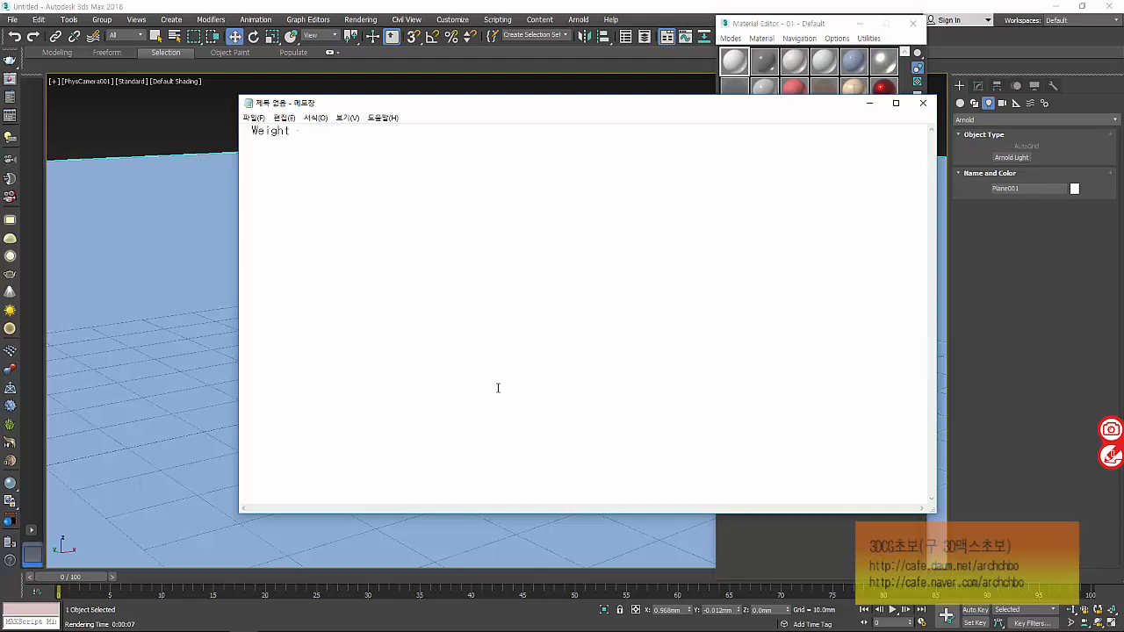
type("Amount")
key("Return")
type("가중치 ")
type("   ~으 ㅣ")
key("BackSpace")
key("BackSpace")
key("BackSpace")
type("으ㅣ 정")
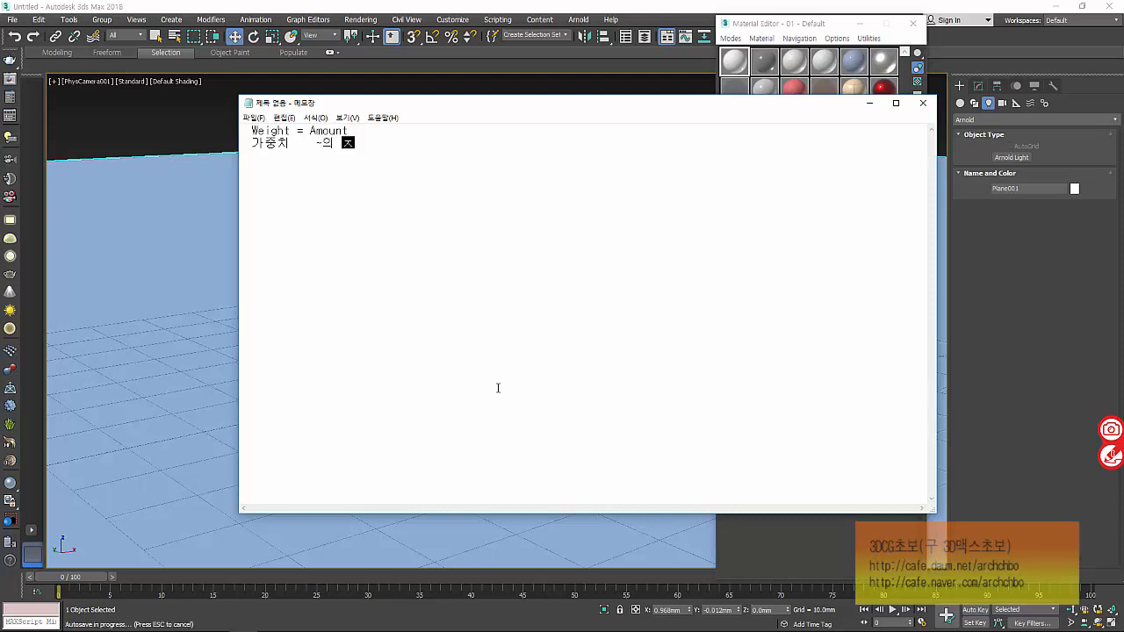
type("도")
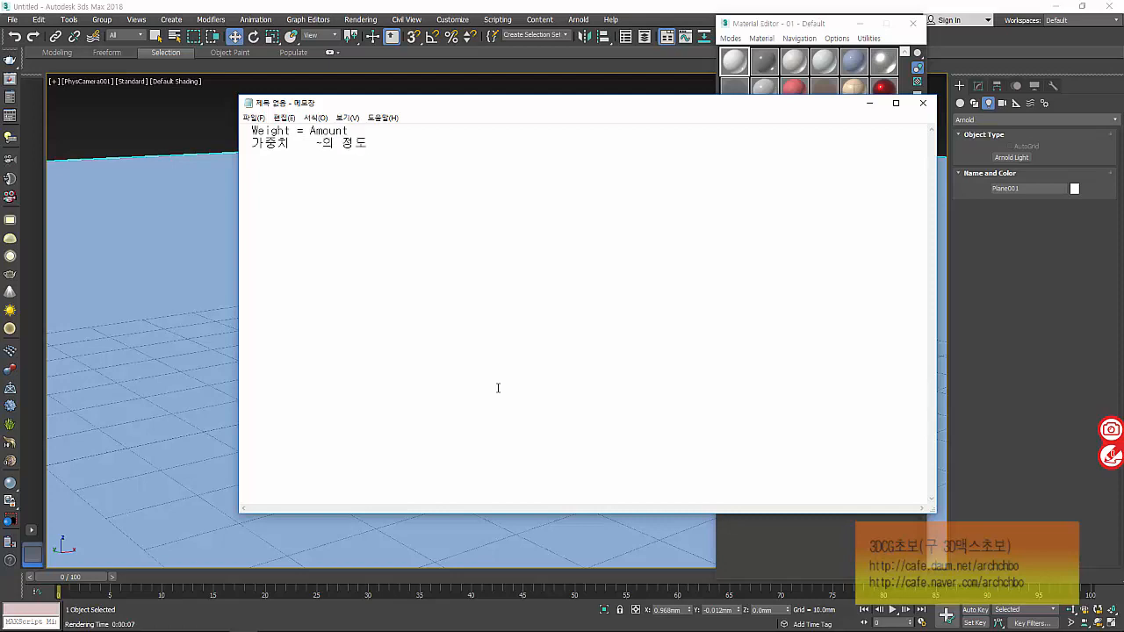
type("(수치)")
left_click(870, 104)
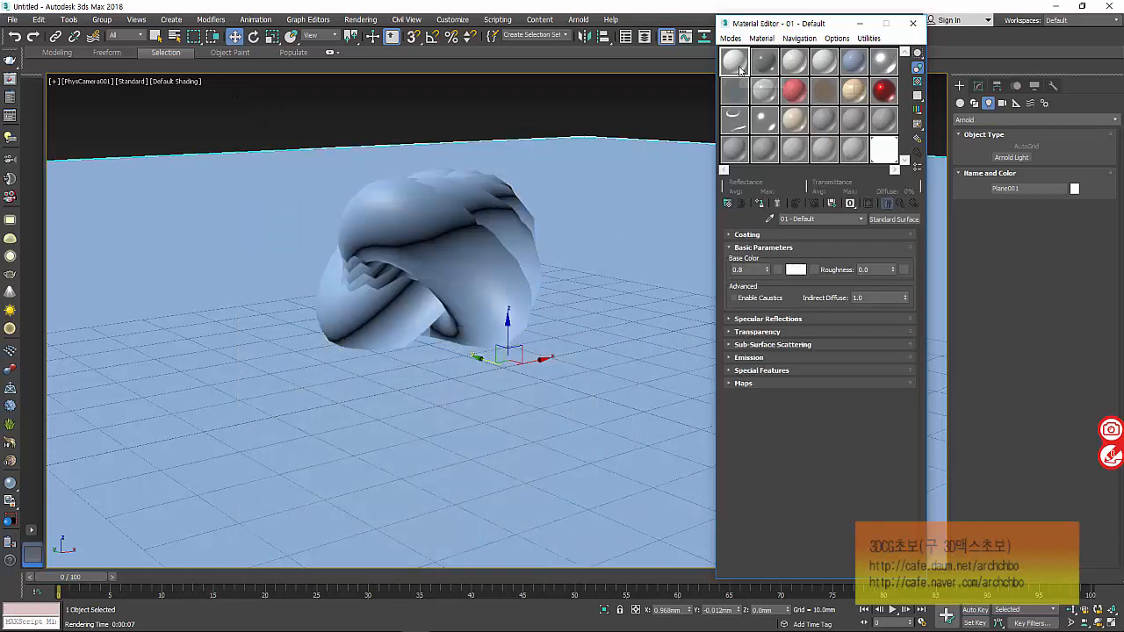
Set the base color of the 01 - Default material to pure red and assign the material to the torus knot.
left_click(796, 270)
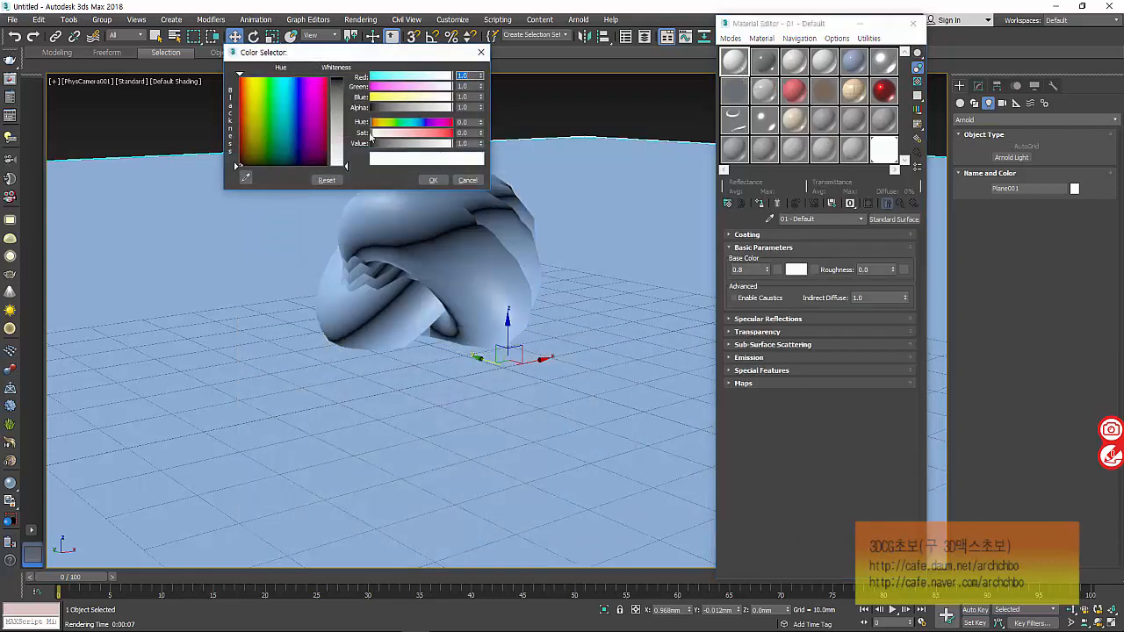
left_click(238, 76)
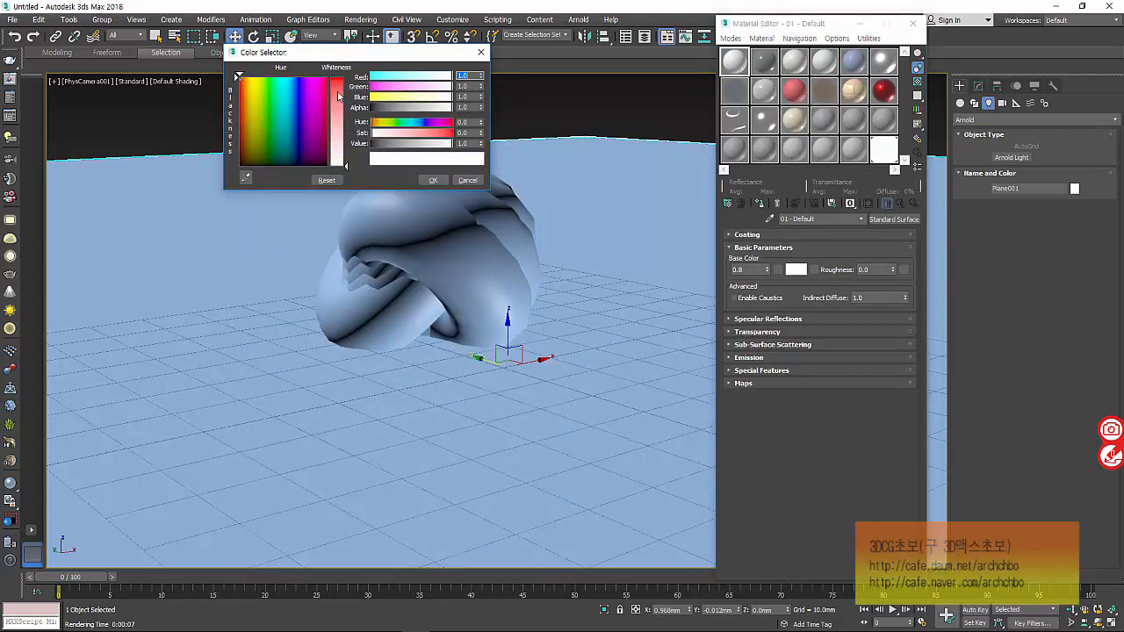
left_click_drag(338, 93, 338, 76)
left_click(433, 180)
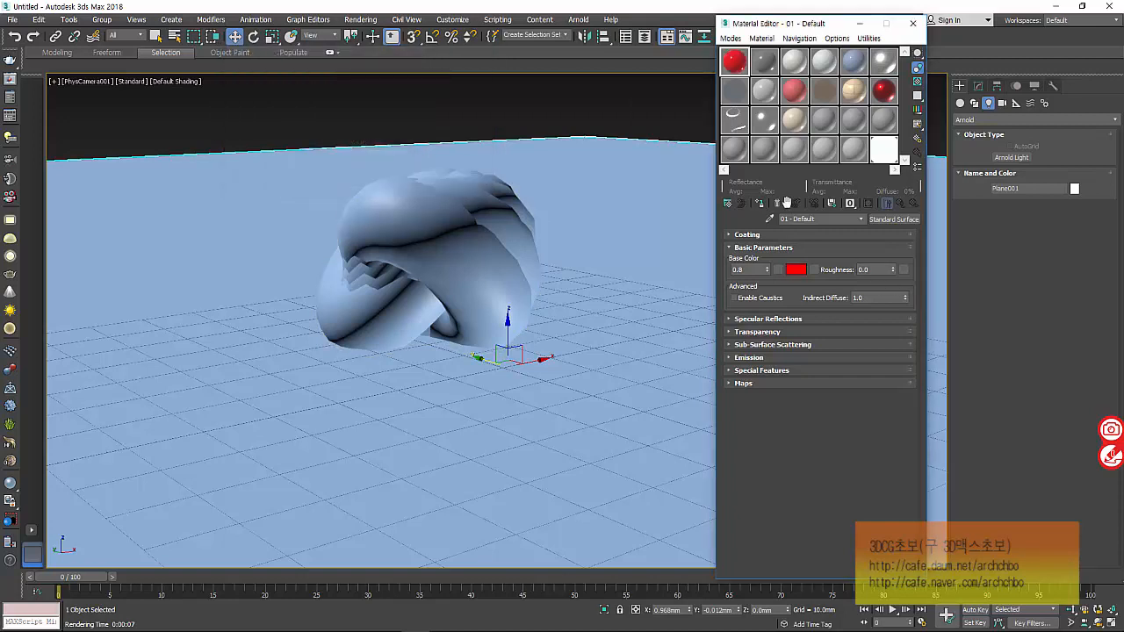
left_click(453, 205)
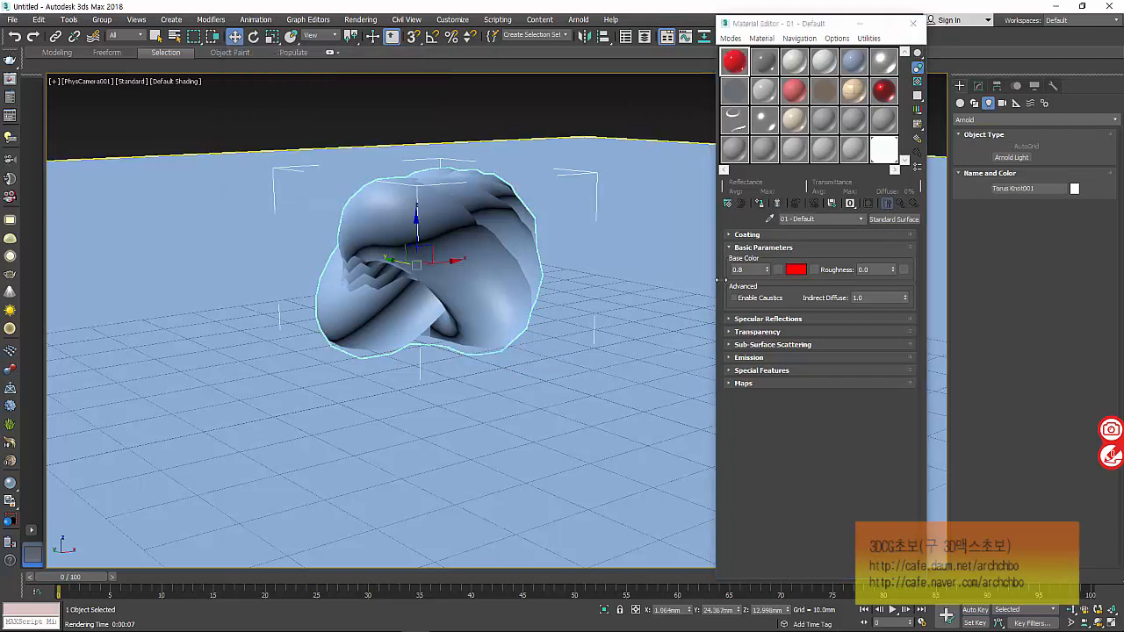
left_click(758, 203)
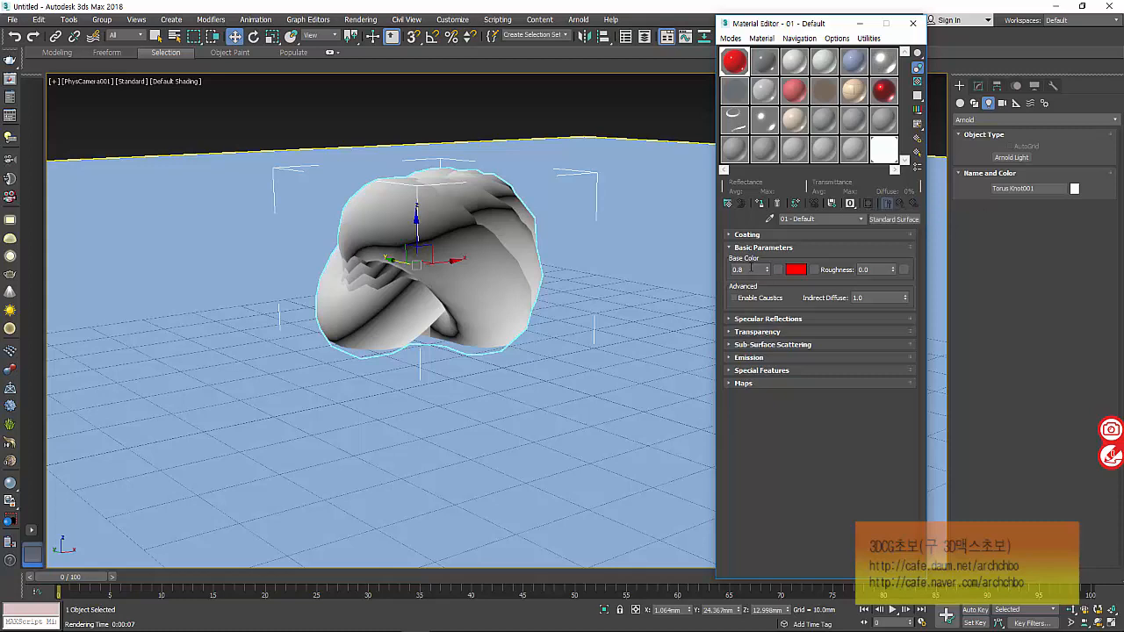
Examine the red material's Base Color weight and its sample sphere in an enlarged preview, then close the preview.
double_click(751, 269)
double_click(736, 62)
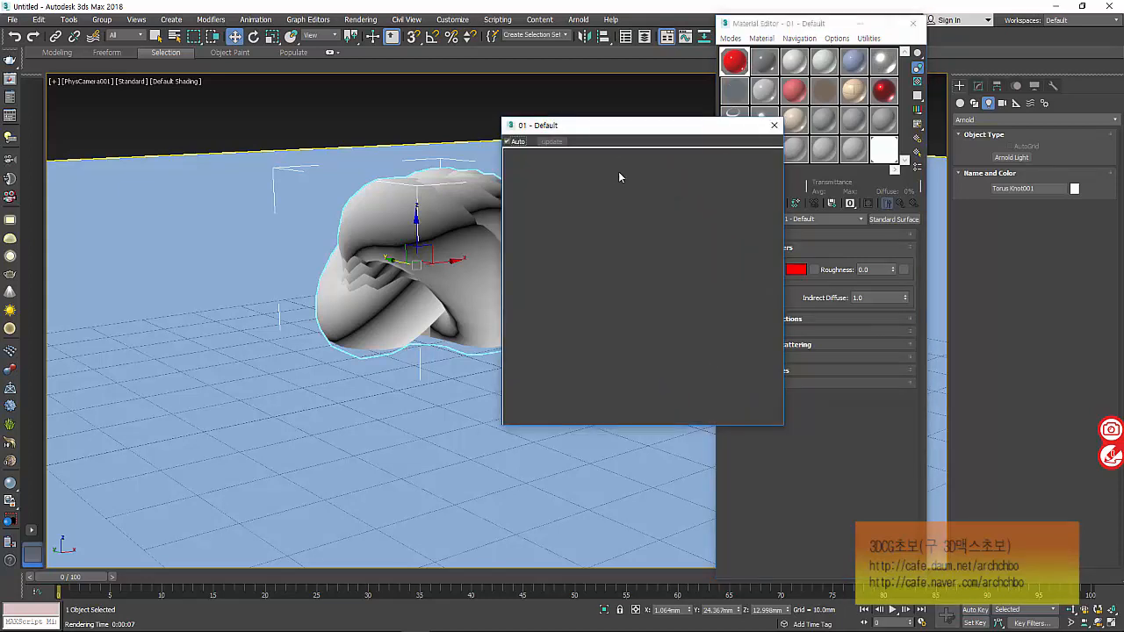
left_click_drag(604, 128, 388, 126)
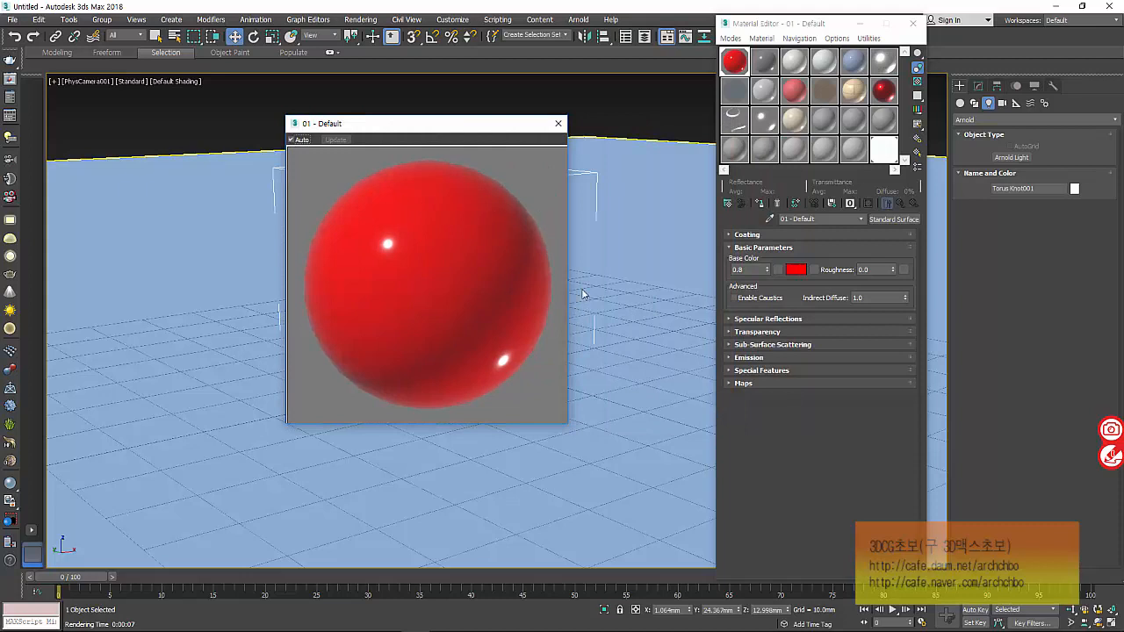
left_click(559, 123)
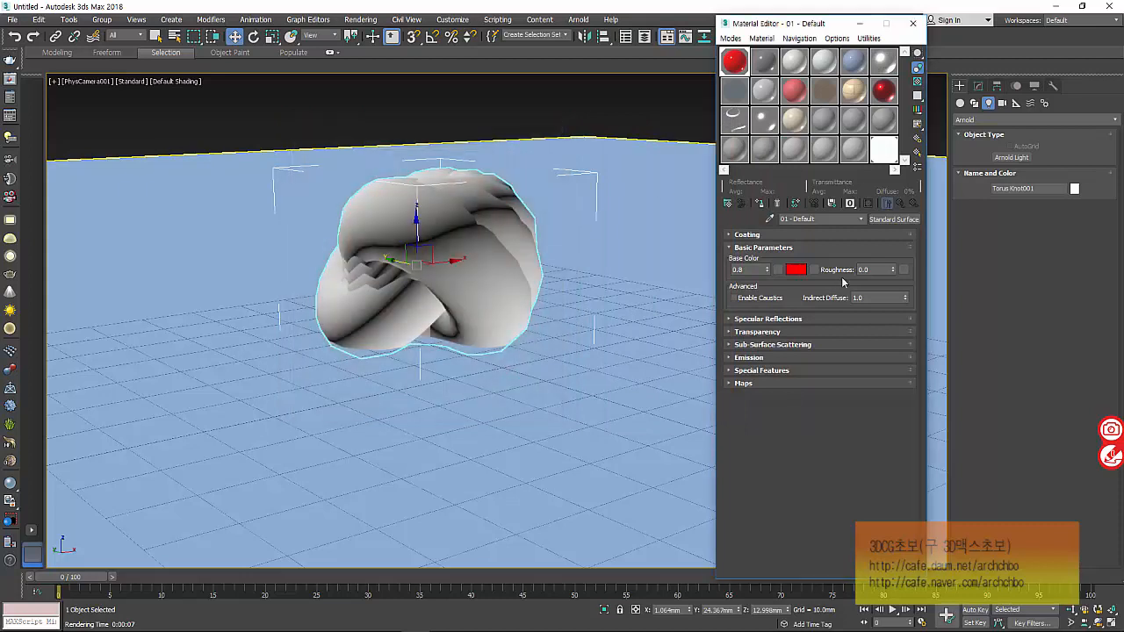
Set the 01 - Default material's Base Color weight to 0 and check its sample sphere in an enlarged preview.
type("0")
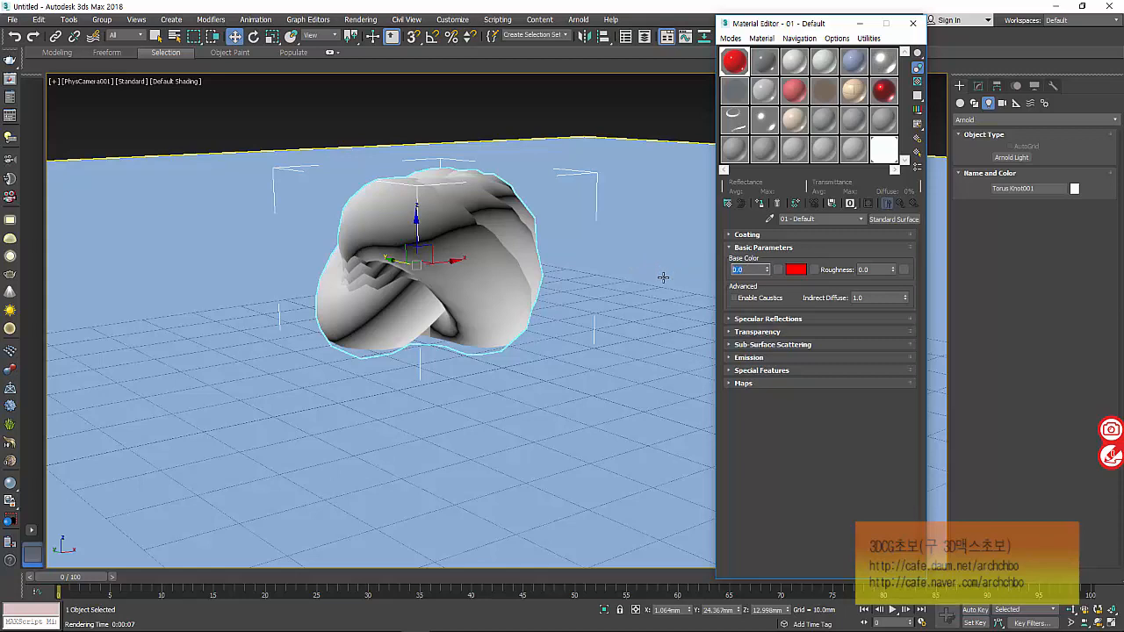
key("Return")
double_click(742, 68)
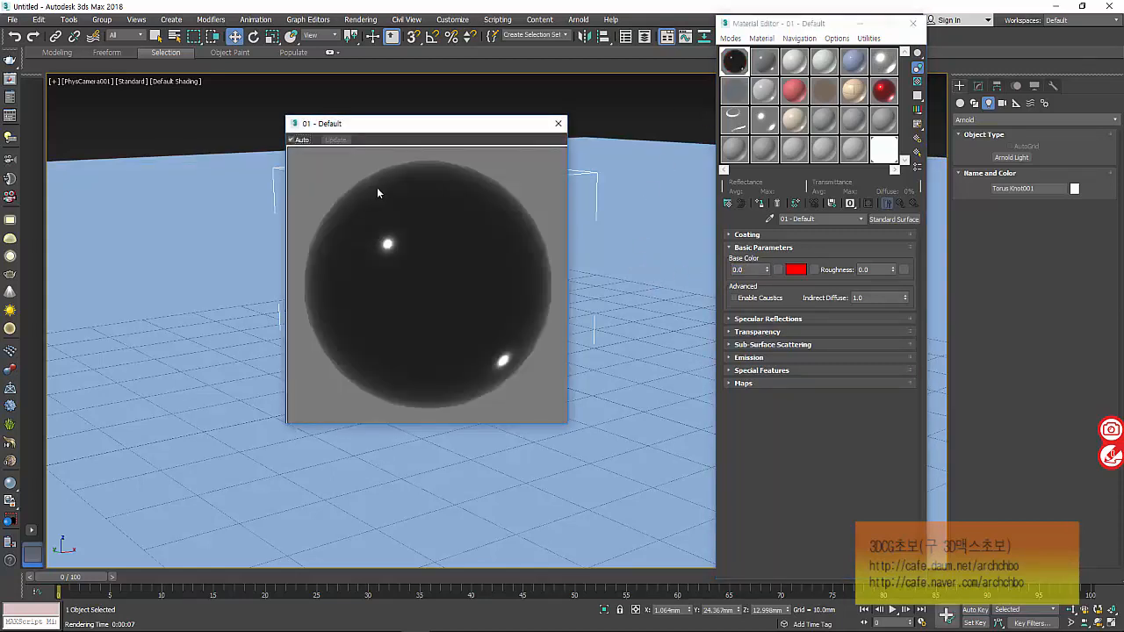
left_click(558, 123)
Select the floor plane, copy the 01 - Default material into the second sample slot and name the copy Plane.
left_click(673, 174)
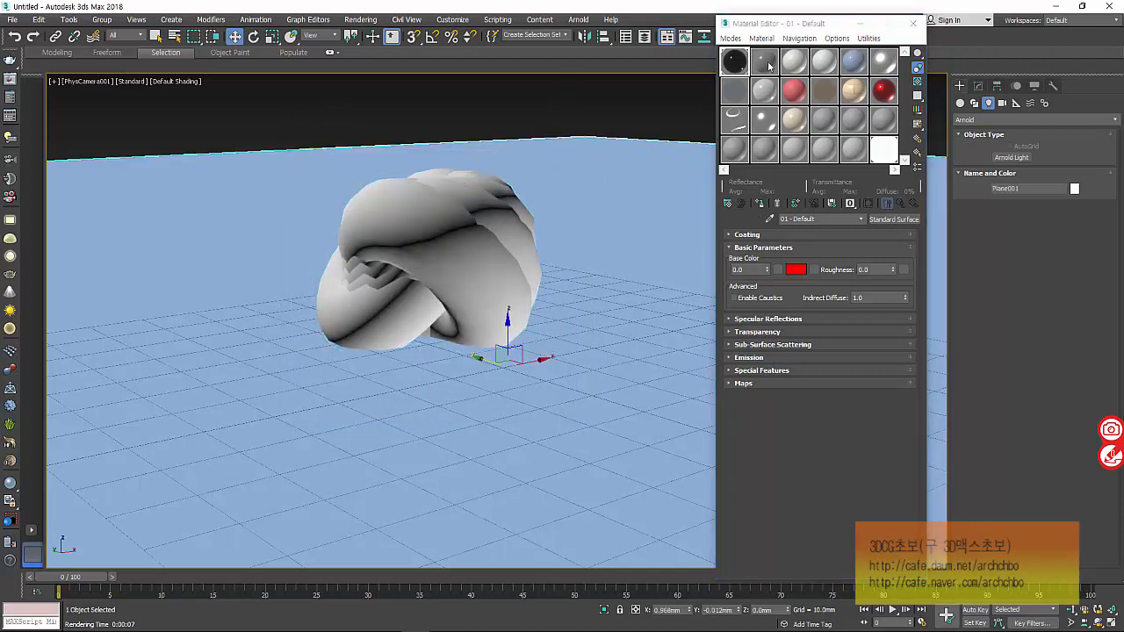
left_click_drag(736, 65, 764, 62)
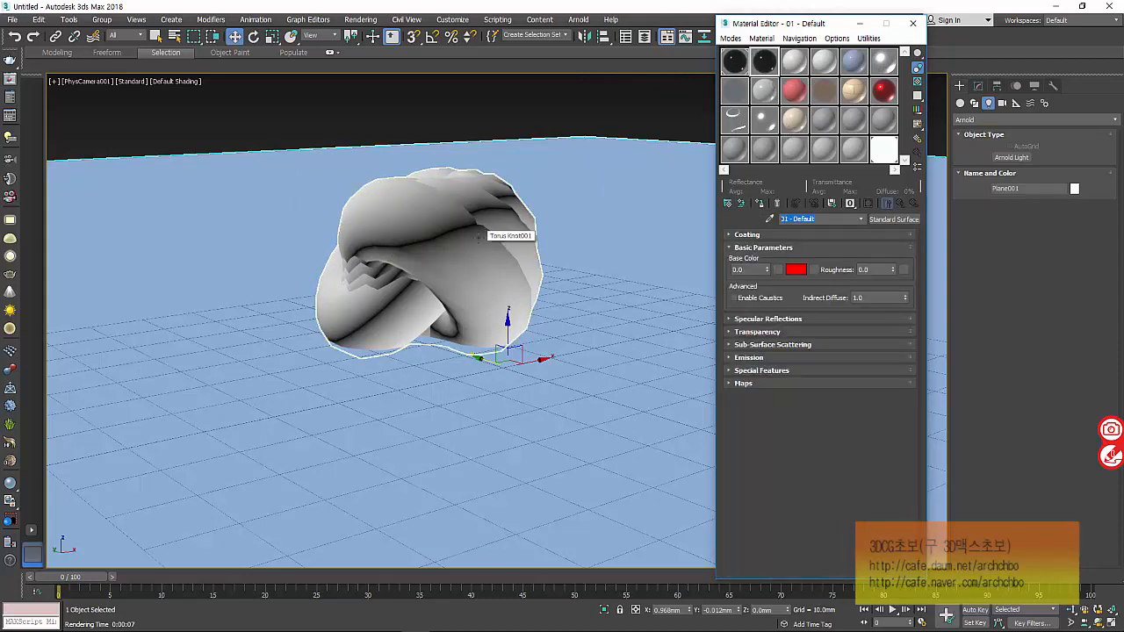
type("Plane")
Set the Plane material's base color to neutral grey and its Base Color weight to 1.
left_click(797, 269)
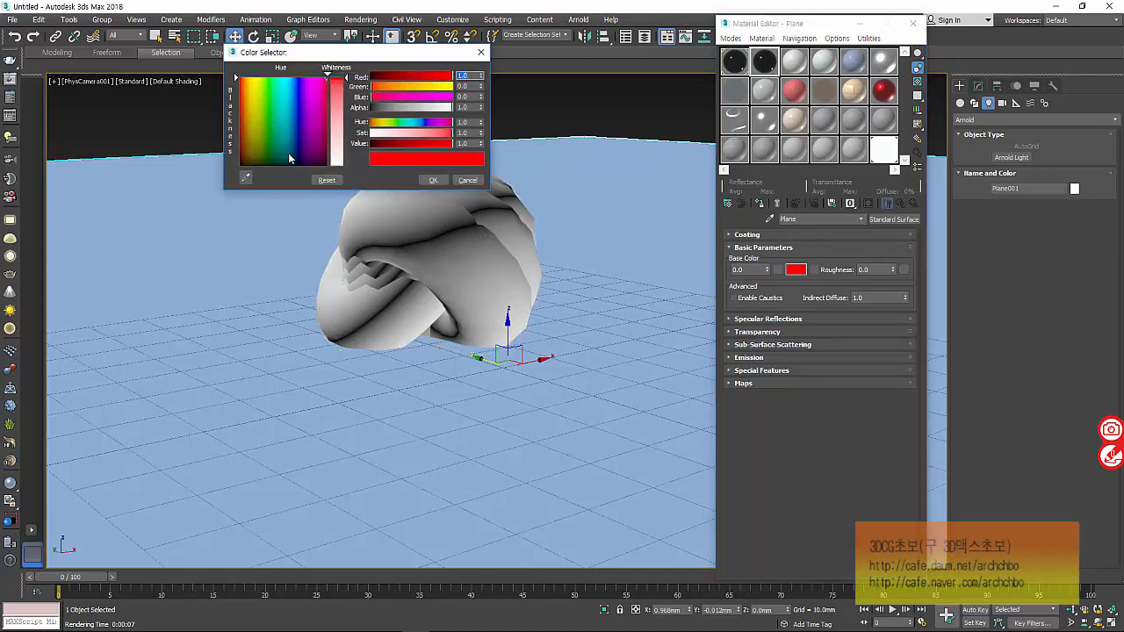
left_click_drag(290, 158, 326, 166)
left_click_drag(336, 109, 346, 100)
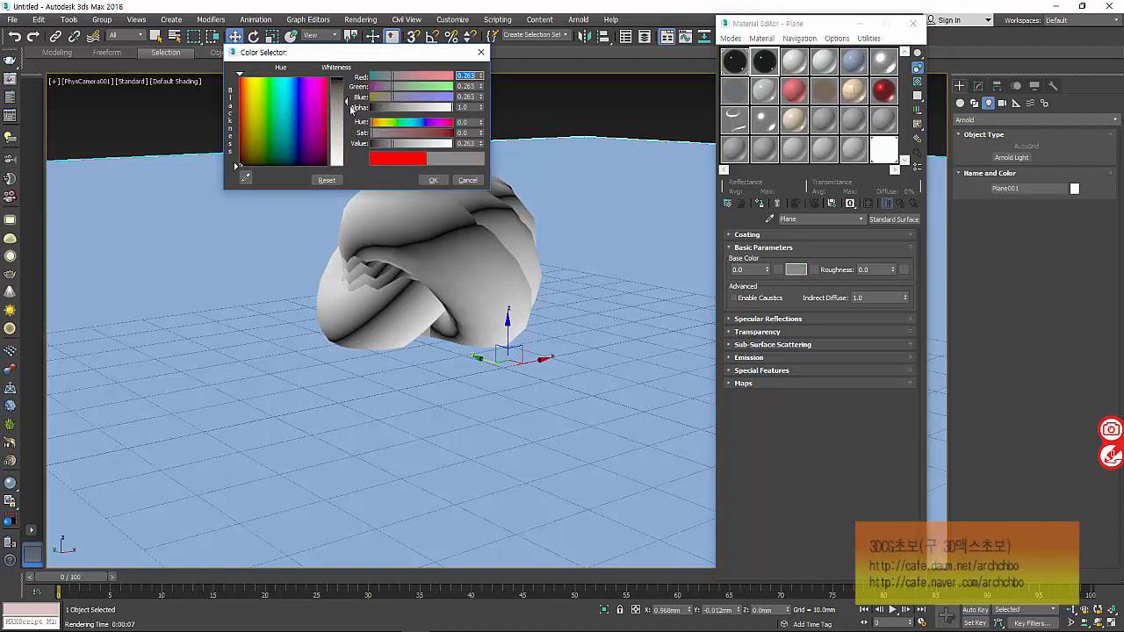
left_click(433, 179)
left_click_drag(767, 269, 499, 255)
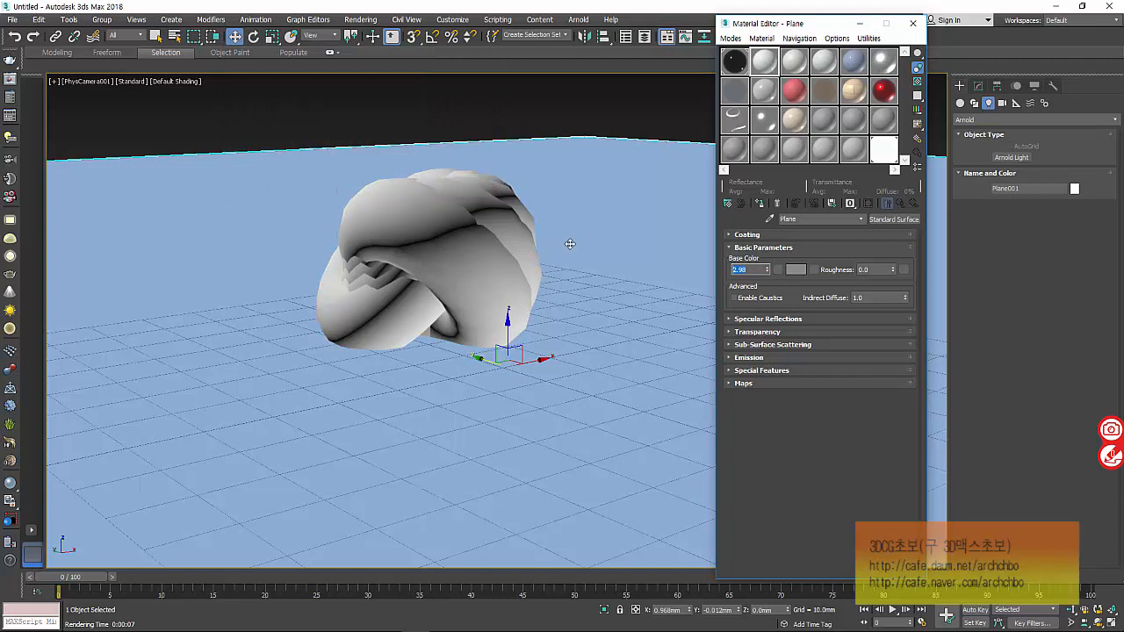
type("1")
key("Return")
Render the PhysCamera001 view with Arnold, keeping the Material Editor visible beside the rendered frame.
left_click_drag(775, 24, 905, 31)
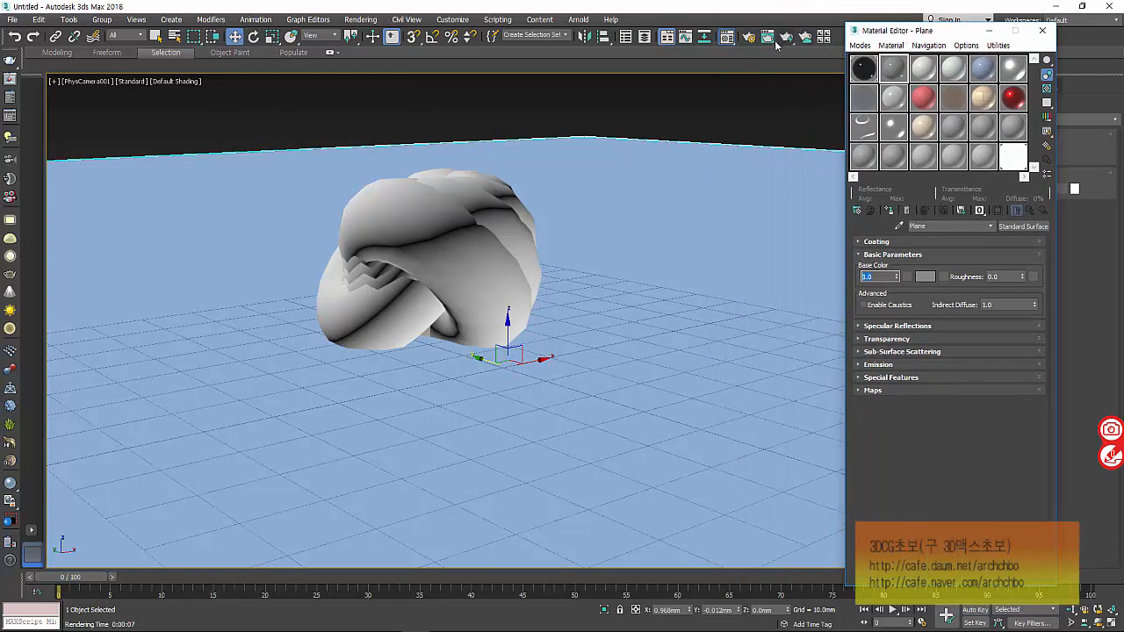
left_click(749, 37)
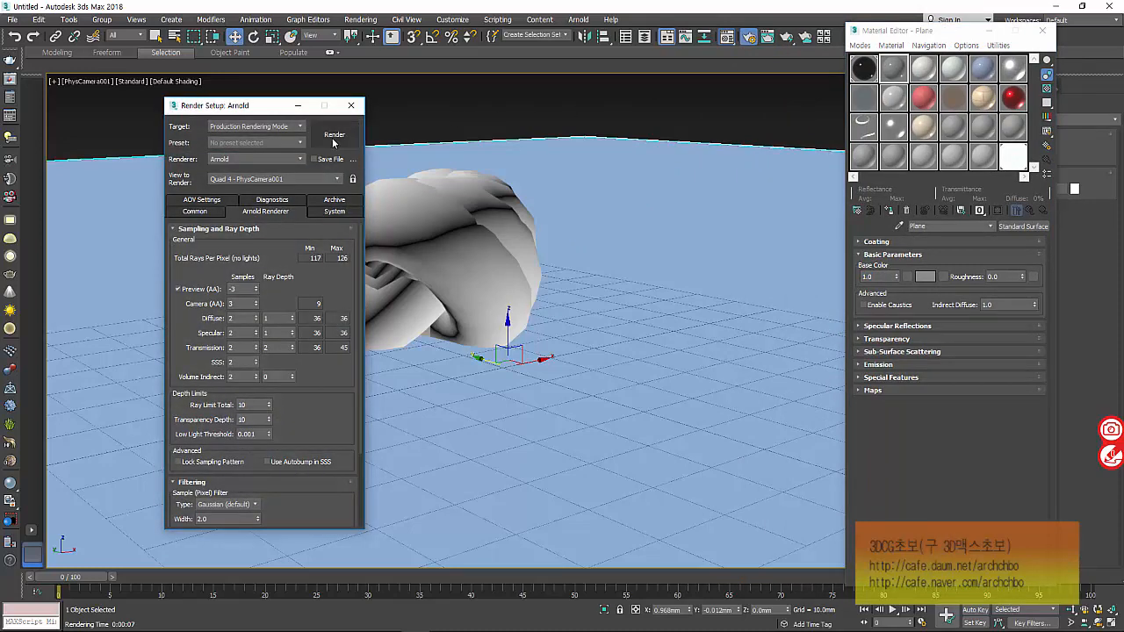
left_click(333, 134)
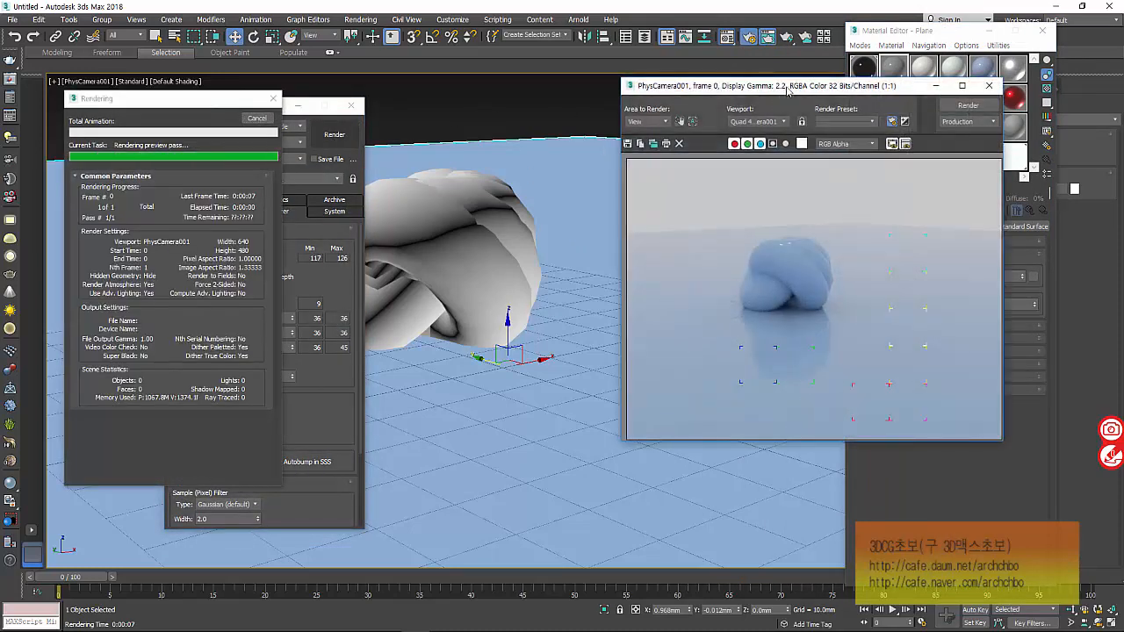
left_click_drag(787, 88, 309, 84)
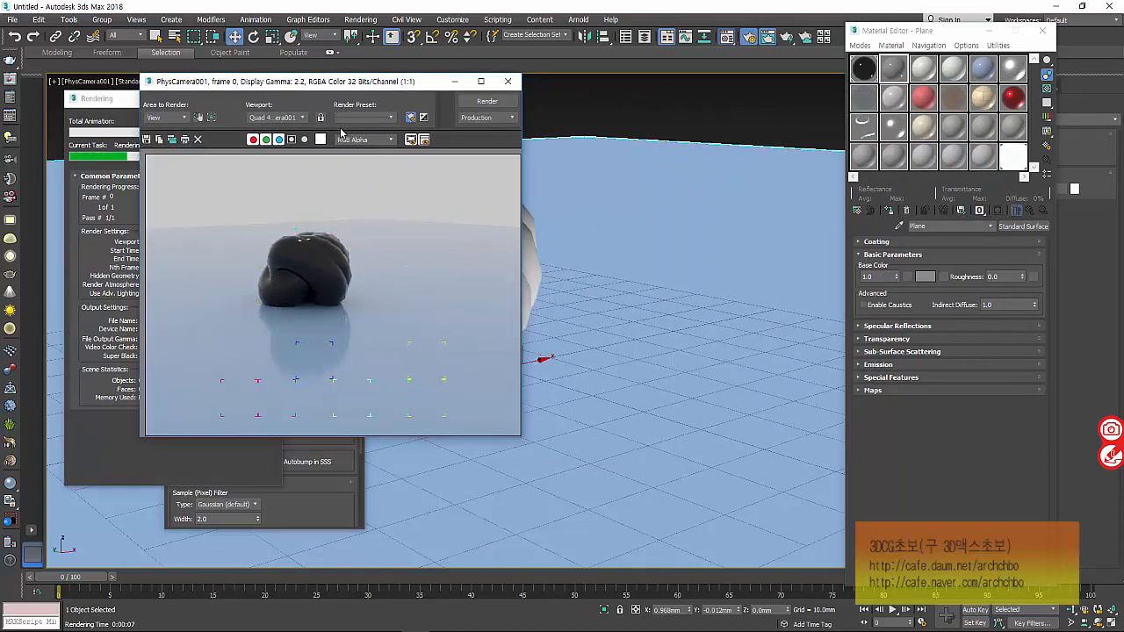
Switch the area to render to Region and fit the region tightly around the torus knot.
left_click(176, 118)
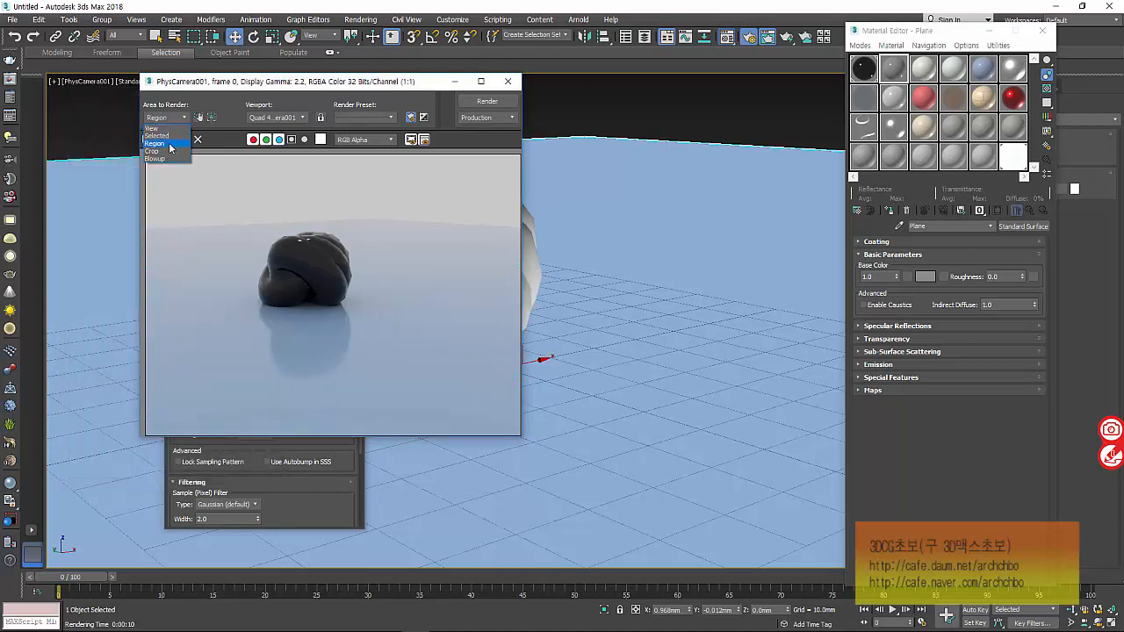
left_click(163, 143)
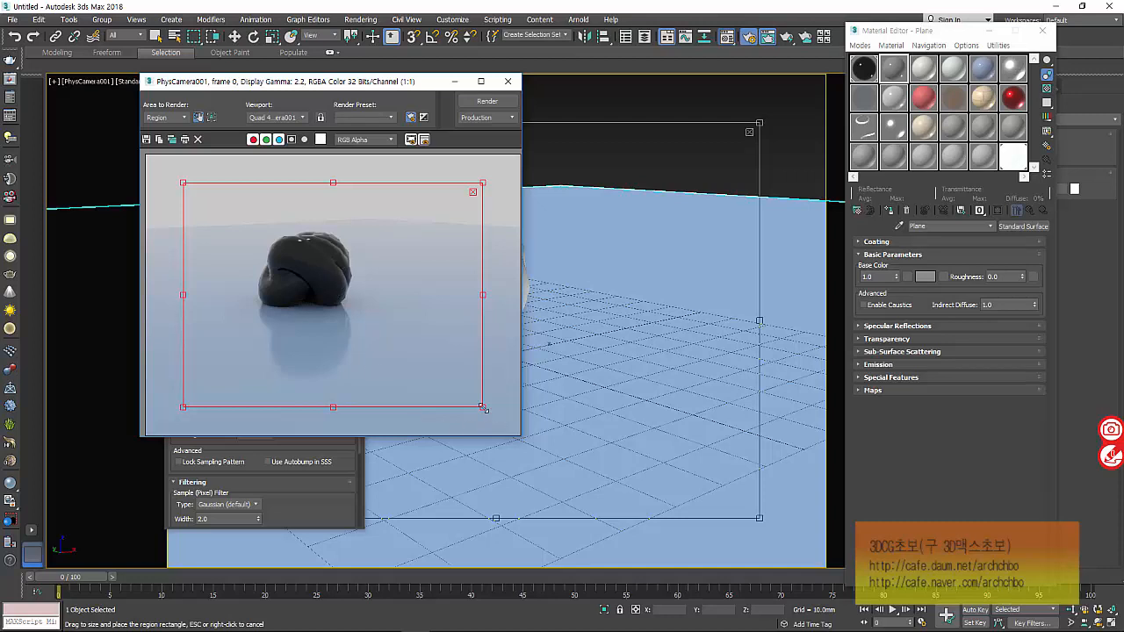
left_click_drag(481, 409, 398, 343)
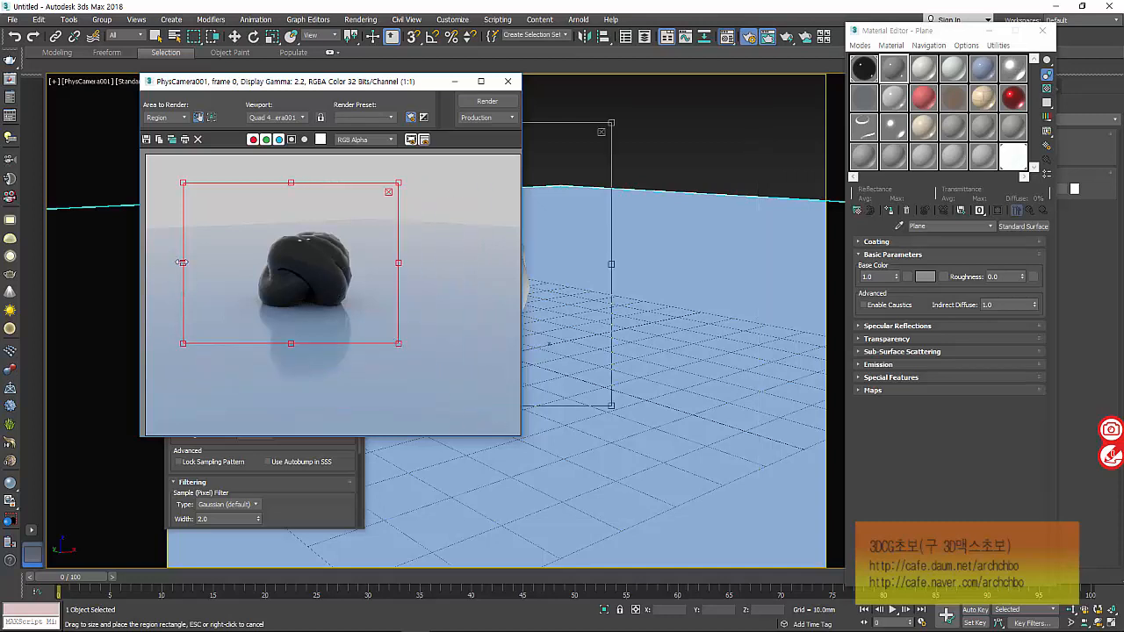
left_click_drag(183, 262, 229, 261)
left_click_drag(314, 182, 315, 205)
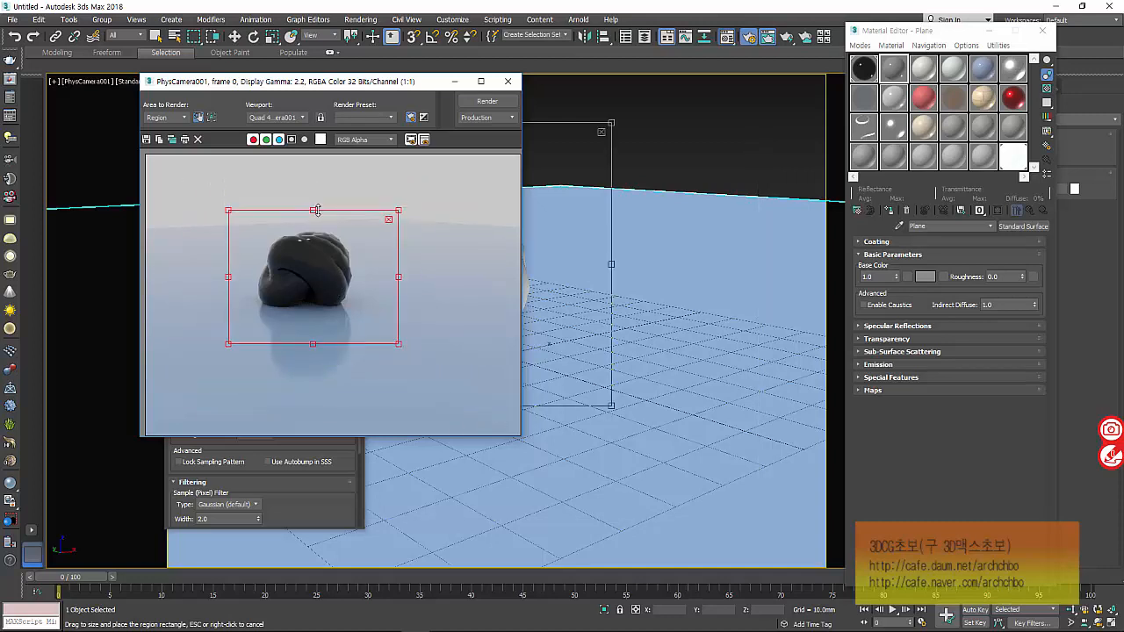
left_click_drag(313, 344, 313, 329)
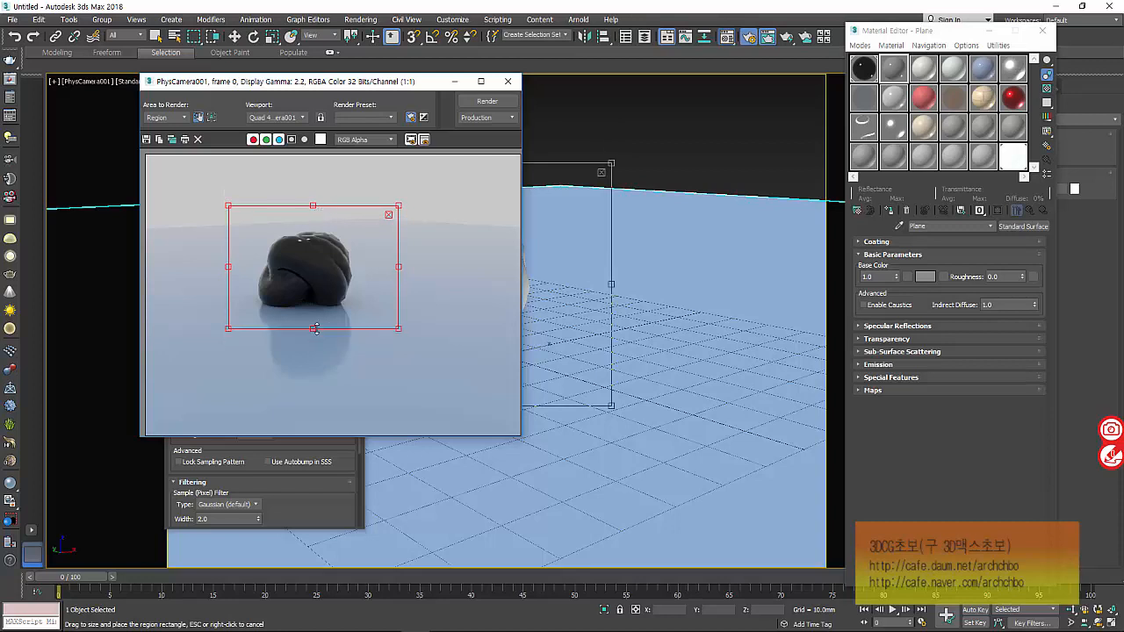
Set the 01 - Default material's Base Color weight to 0.5 and show its sample sphere in an enlarged preview.
left_click(864, 69)
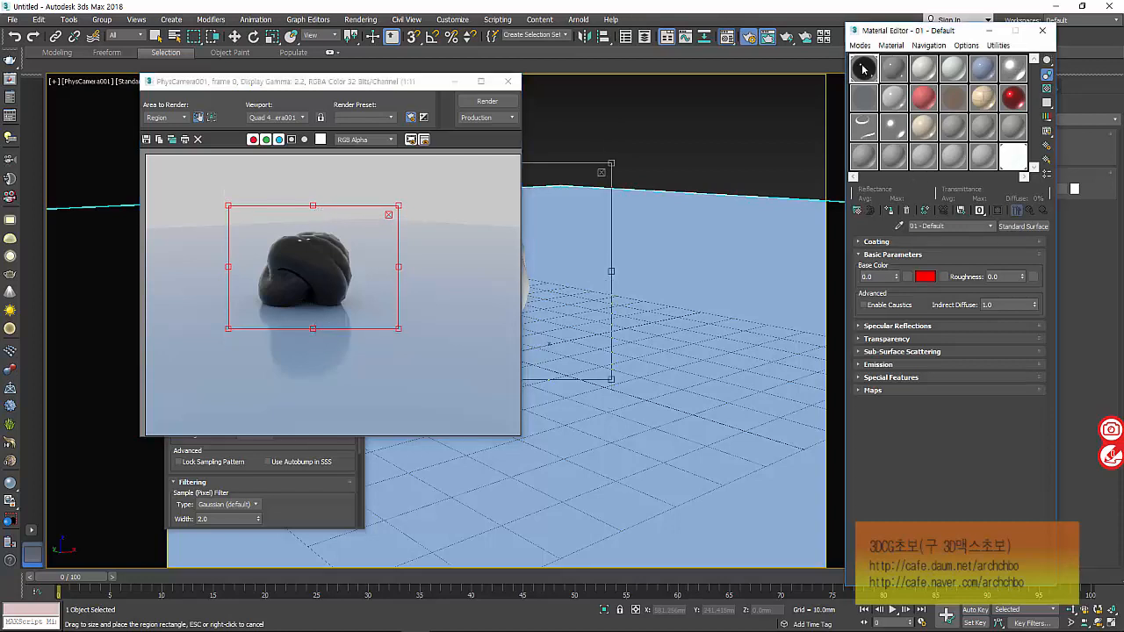
double_click(885, 276)
type("0.5")
key("Return")
double_click(864, 72)
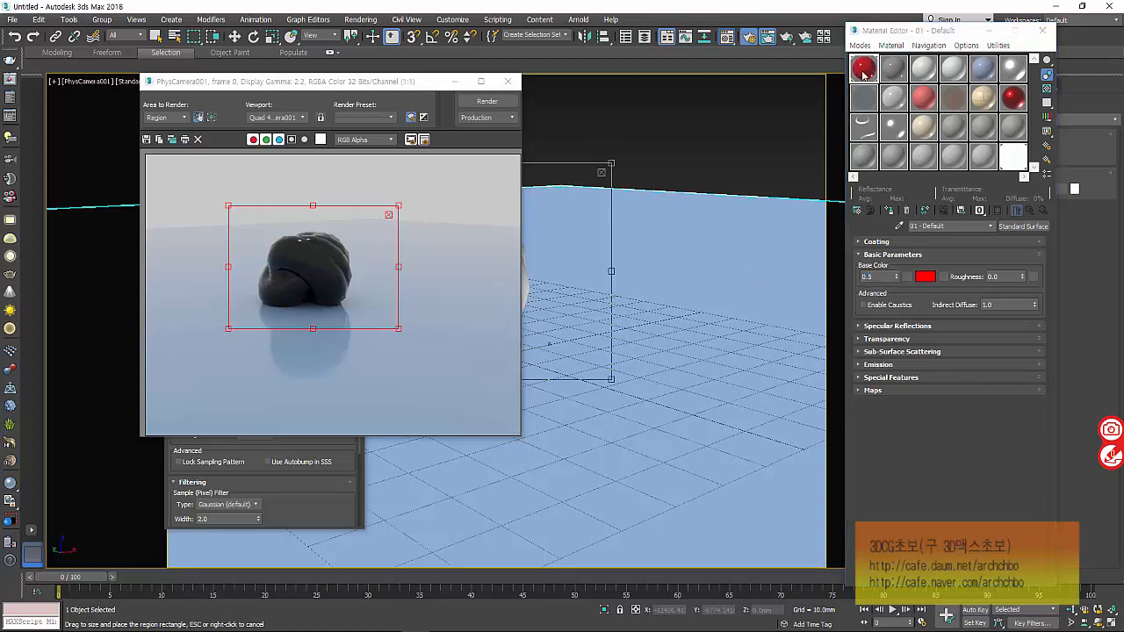
left_click_drag(429, 130, 849, 253)
Clone the black knot render, render the region again, and place the clone beside the new result for comparison.
left_click(171, 138)
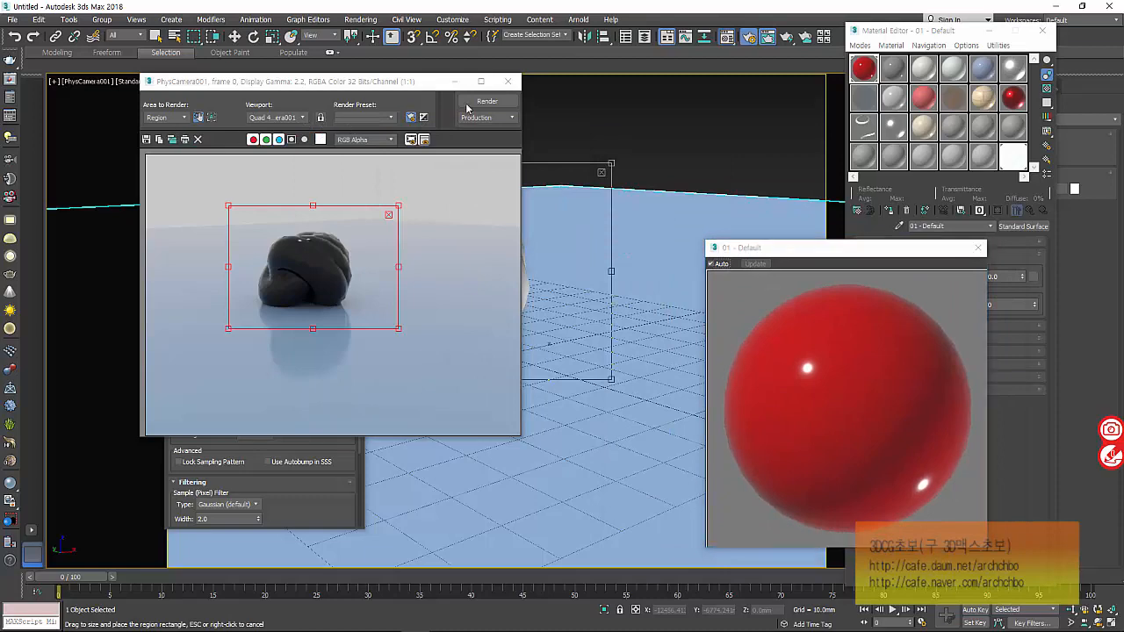
left_click(487, 101)
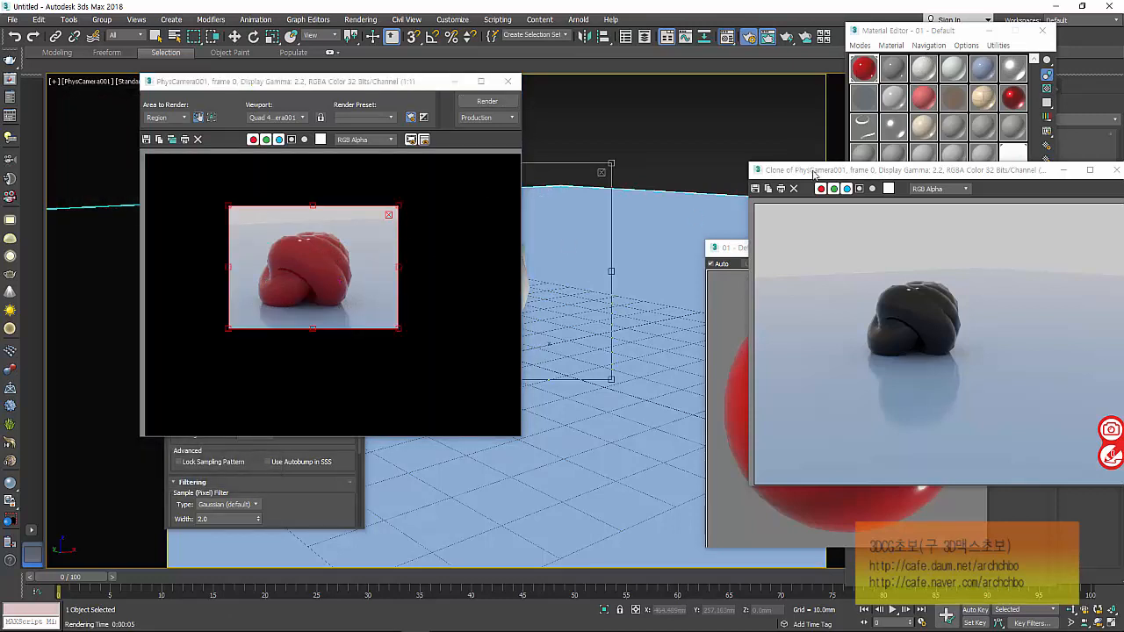
left_click_drag(811, 172, 315, 34)
left_click(977, 248)
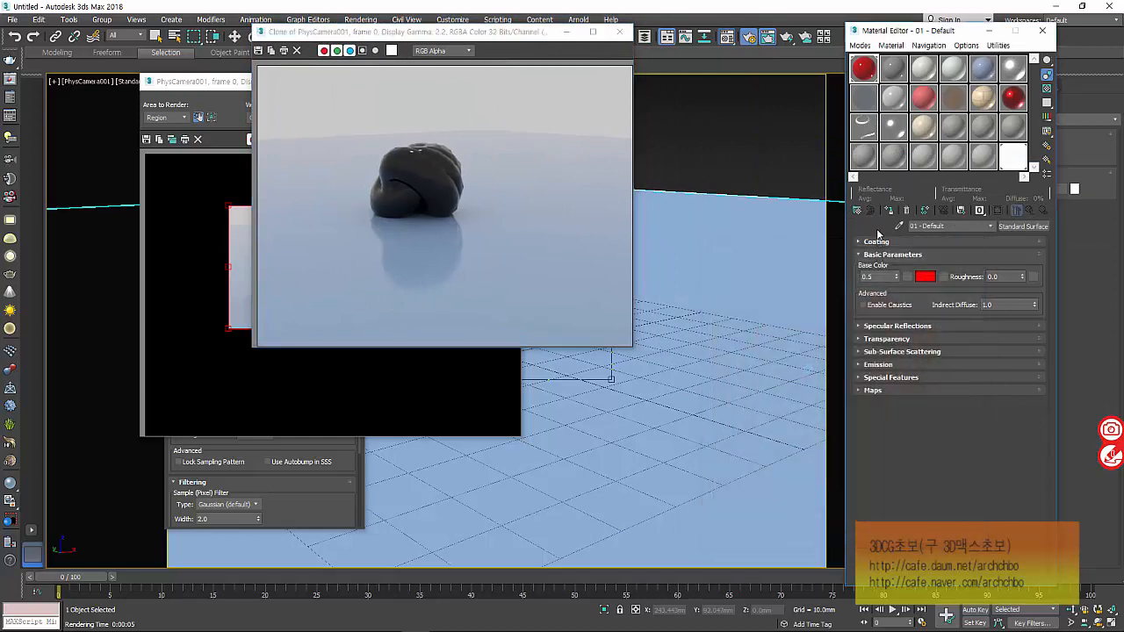
left_click_drag(509, 36, 727, 216)
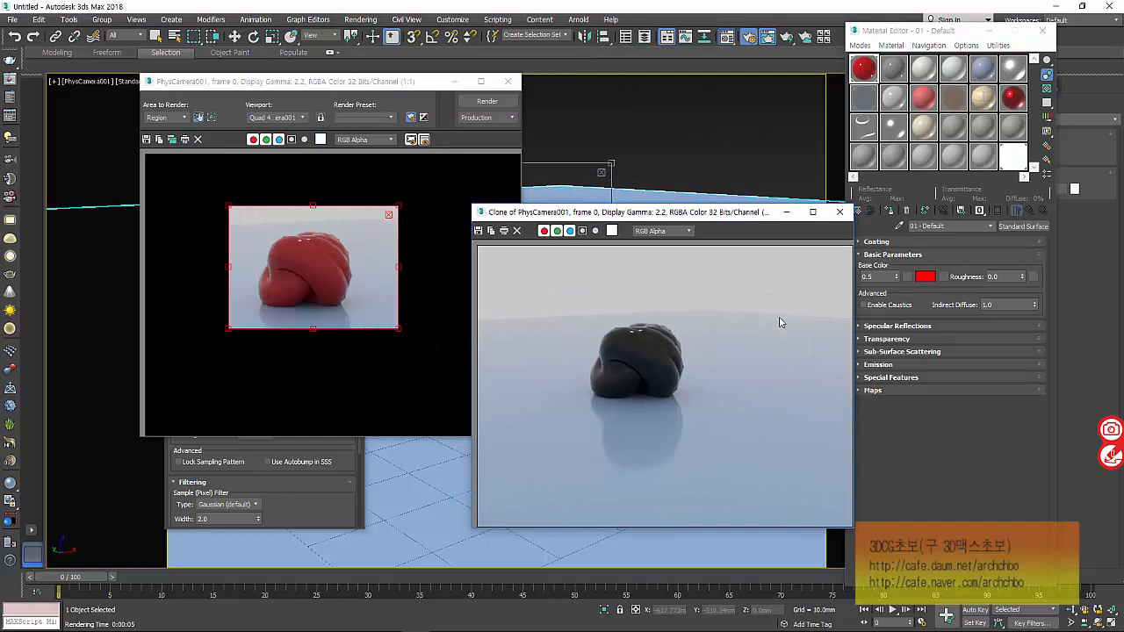
Set the 01 - Default material's Base Color weight to 2, clone the current render and render the region again.
left_click(880, 277)
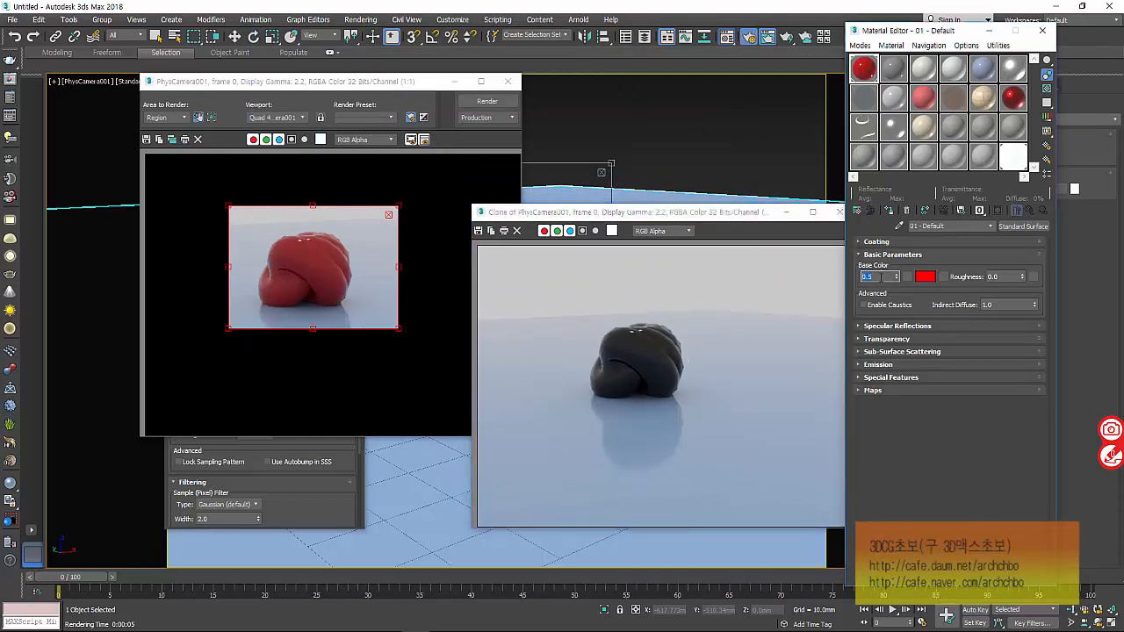
type("2")
key("Return")
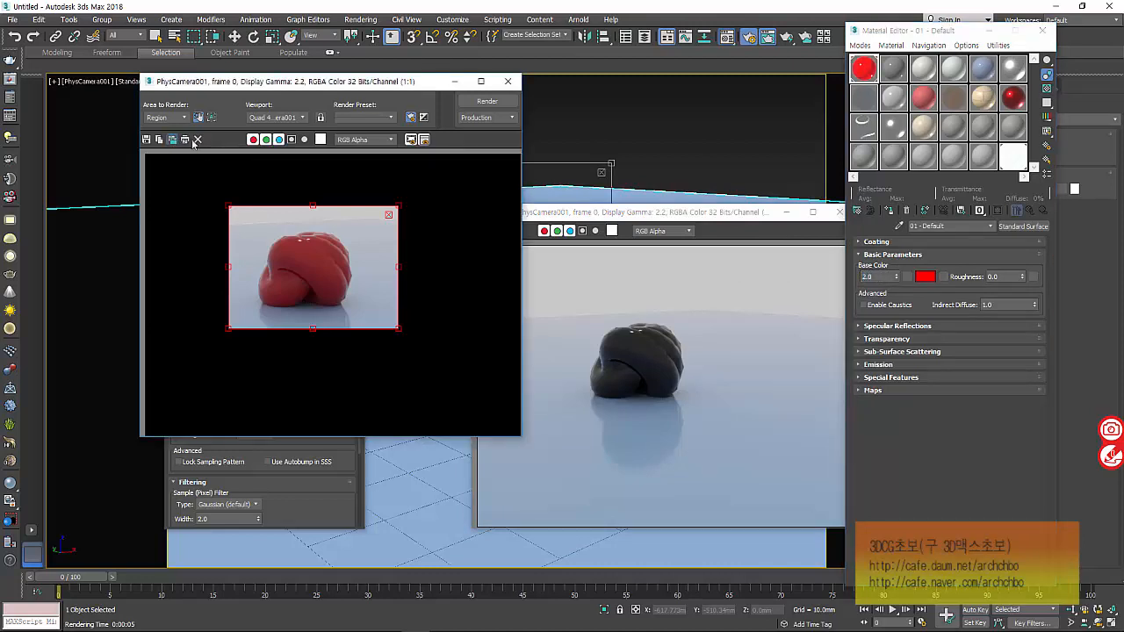
left_click(173, 140)
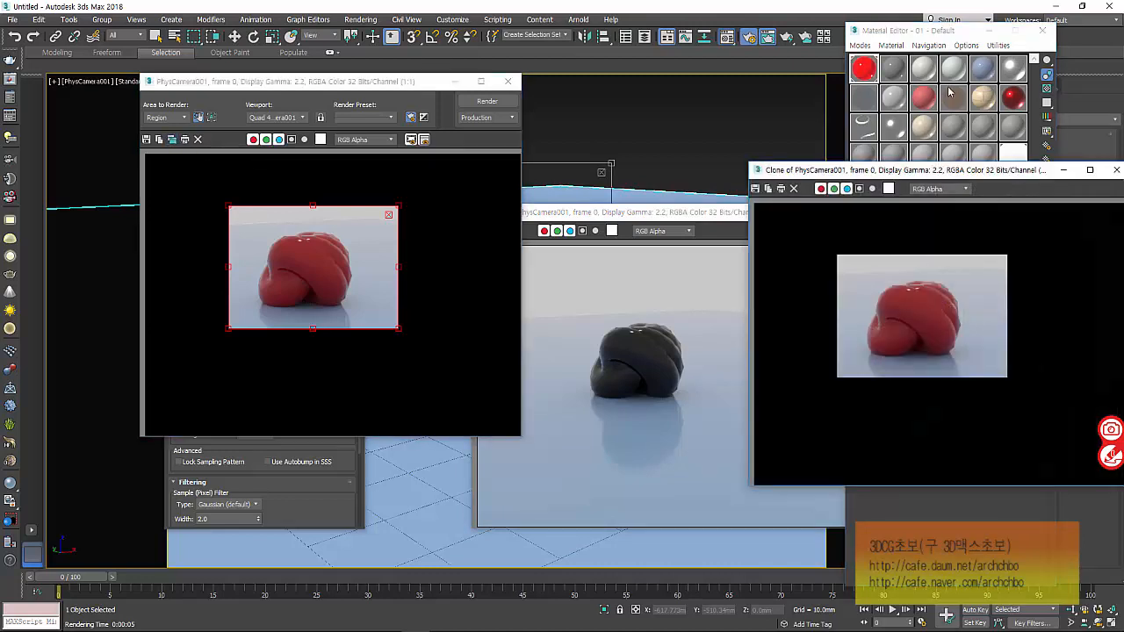
left_click(502, 102)
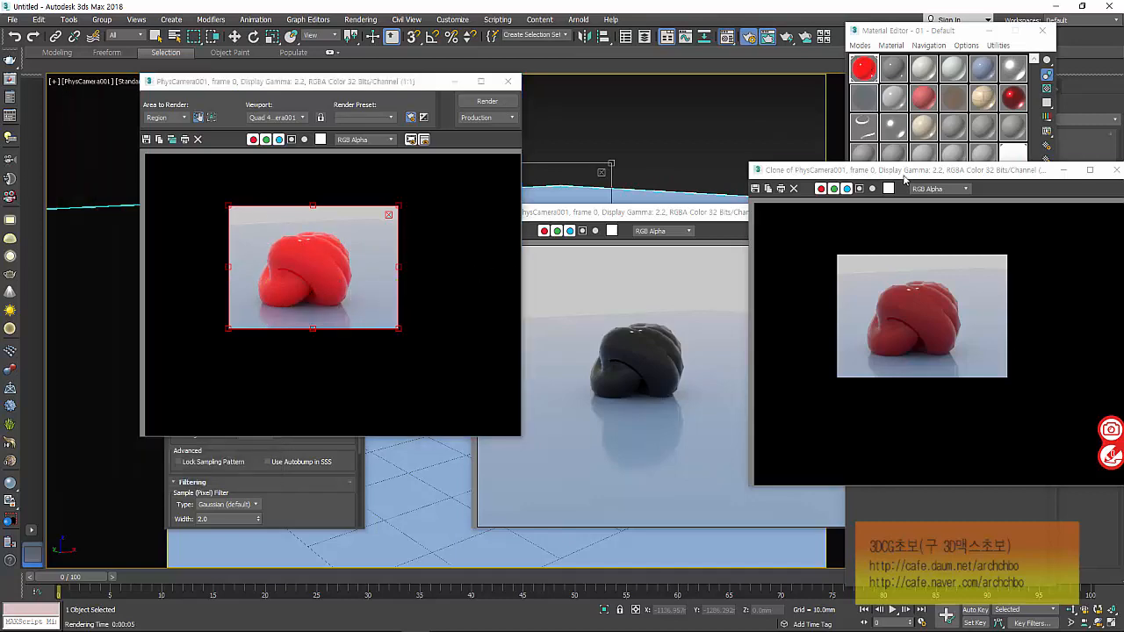
Compare and close the two red knot renders, and set the material's Base Color weight to 0.8.
left_click_drag(894, 180, 555, 178)
left_click(777, 169)
left_click(508, 81)
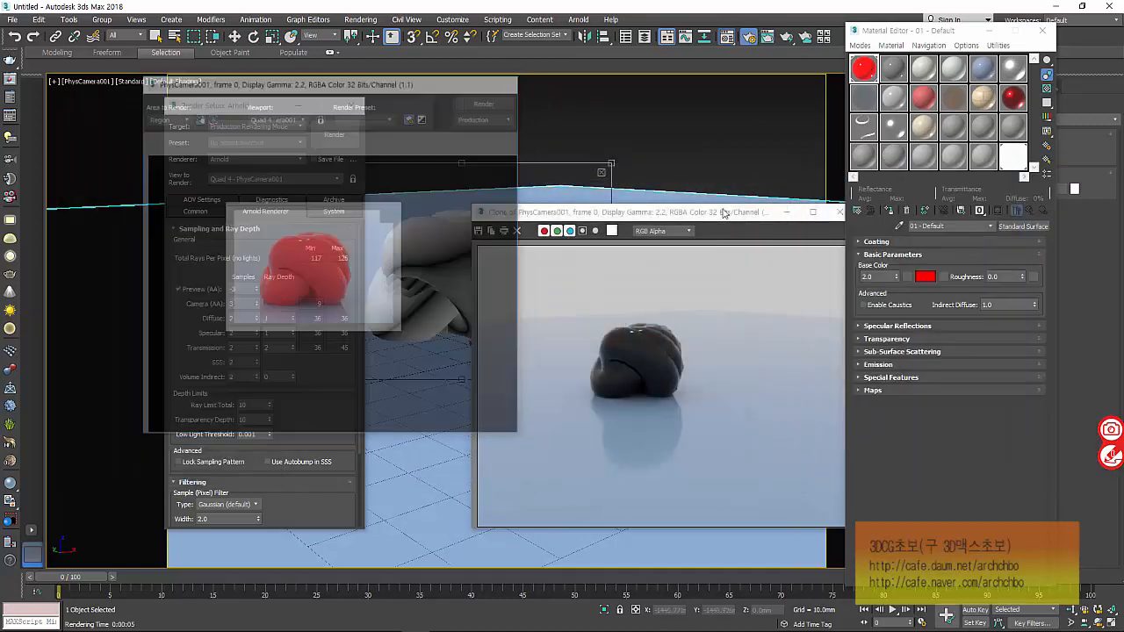
type("0.8")
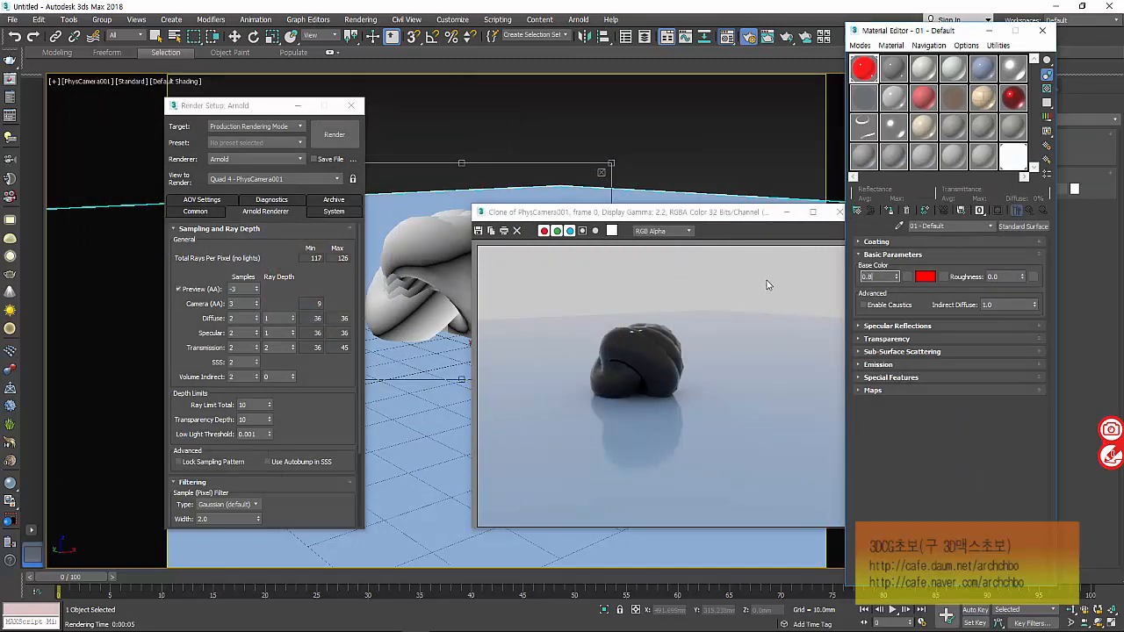
key("Return")
Examine the General maps, including Checker, available for the Base Color weight and close the browser without applying one.
left_click(906, 276)
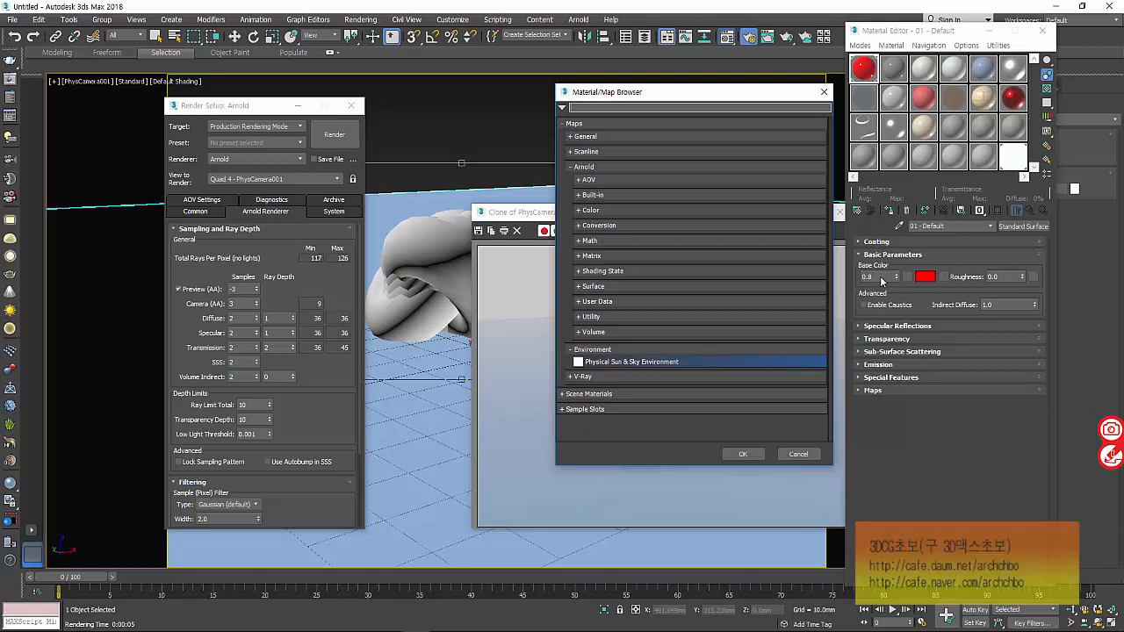
left_click(585, 136)
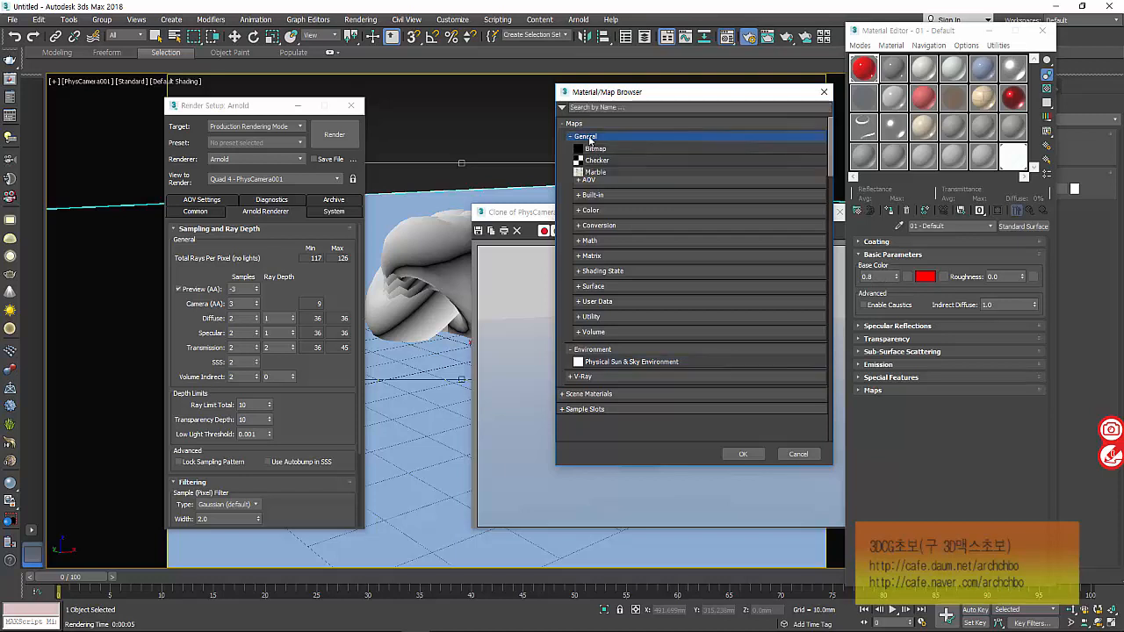
left_click(586, 162)
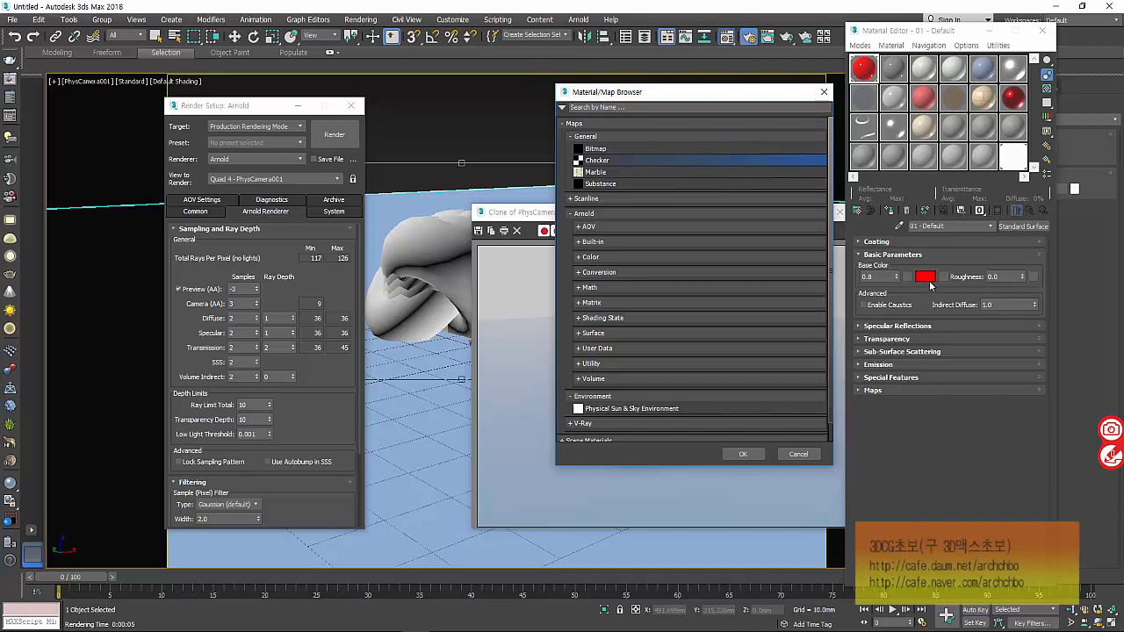
left_click(823, 91)
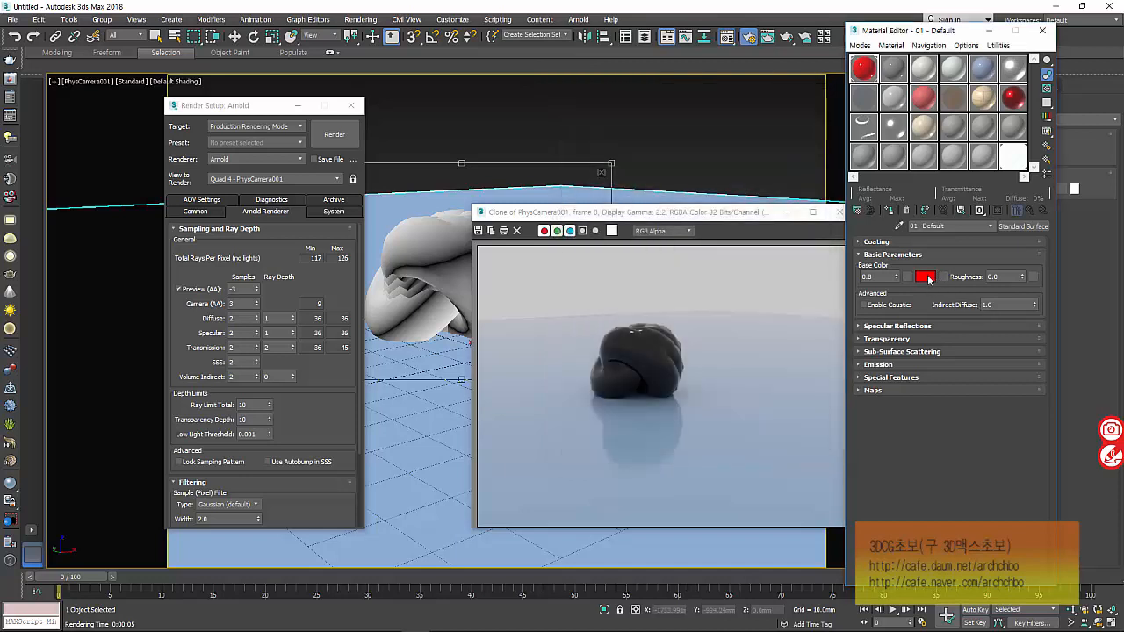
Try black and white as the 01 - Default material's Base Color, restore pure red, and recheck it in the color selector.
left_click(927, 278)
left_click(240, 165)
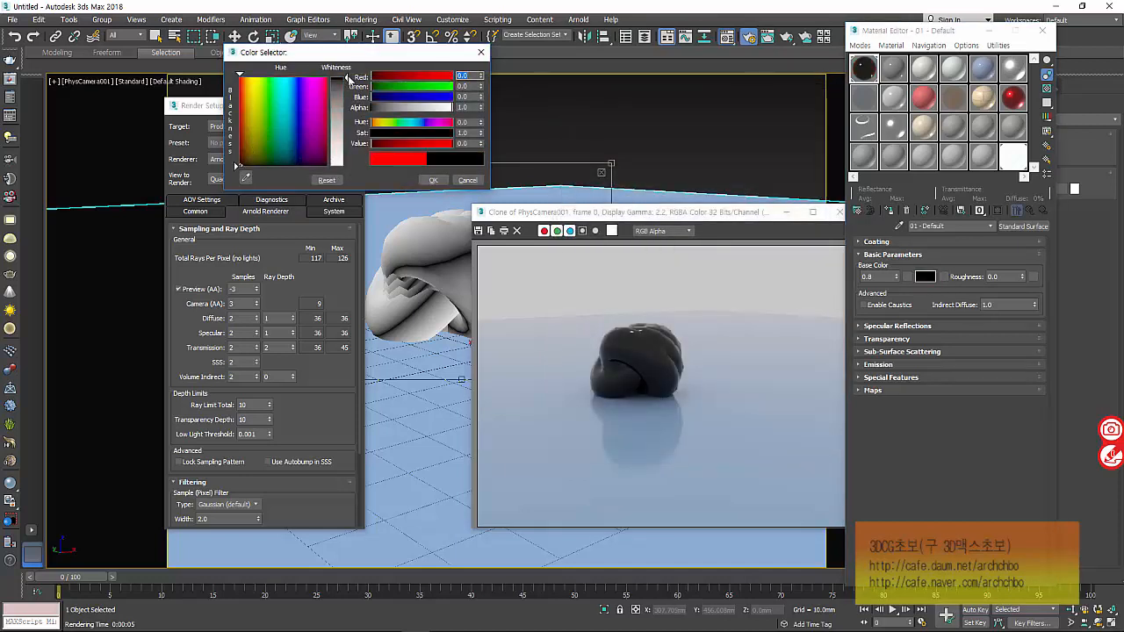
mouse_move(346, 78)
left_mouse_down()
mouse_move(346, 165)
mouse_move(346, 77)
left_mouse_up()
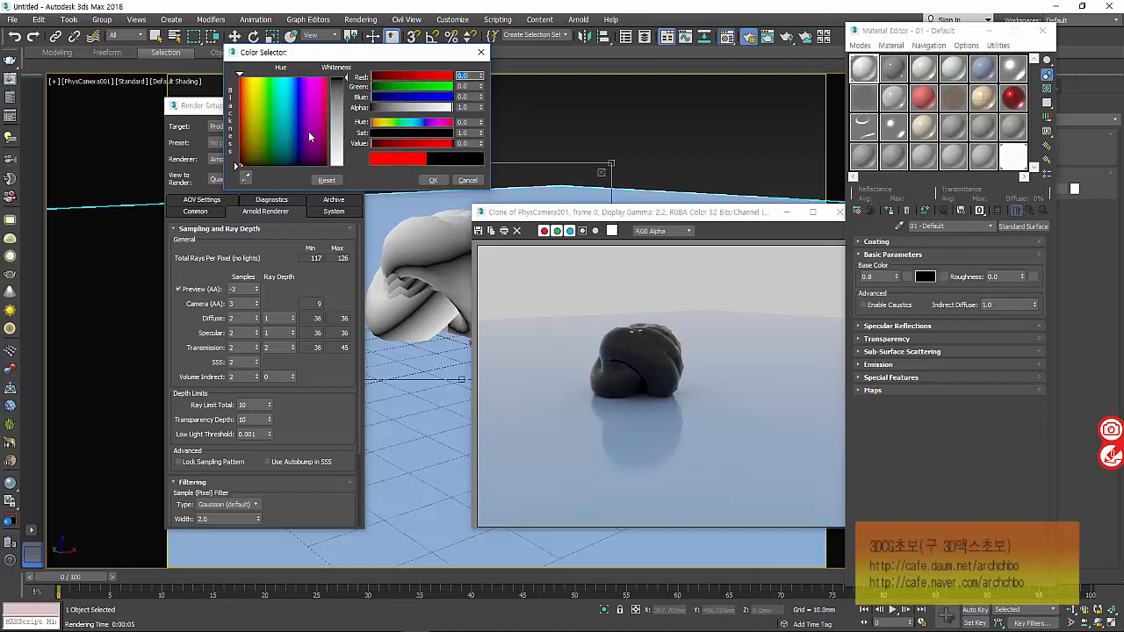
left_click_drag(260, 105, 239, 78)
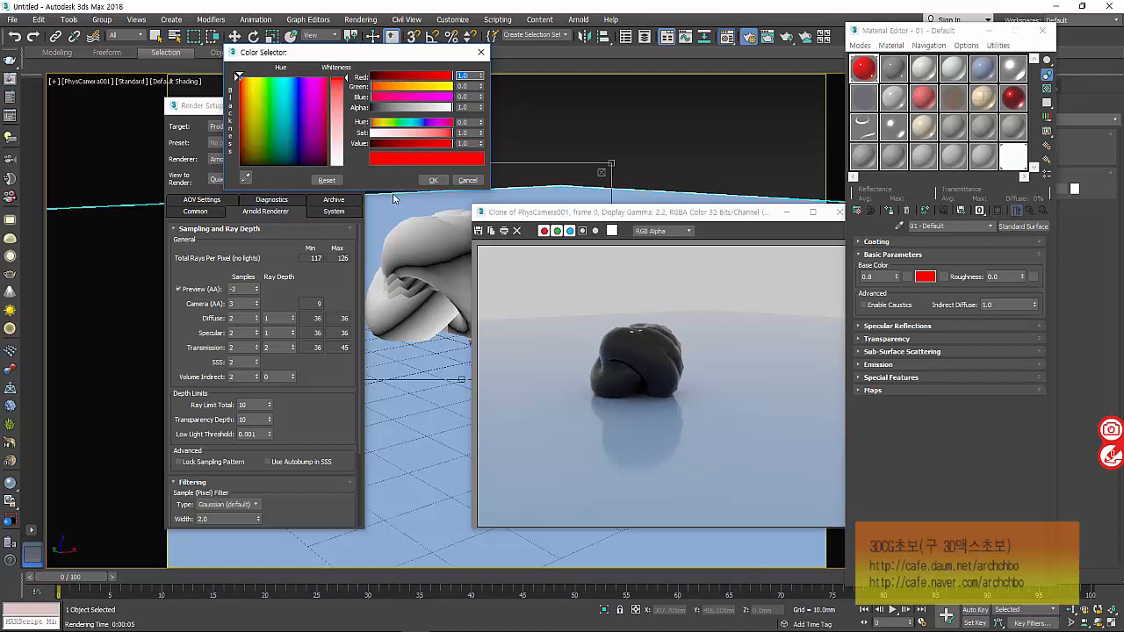
left_click(430, 181)
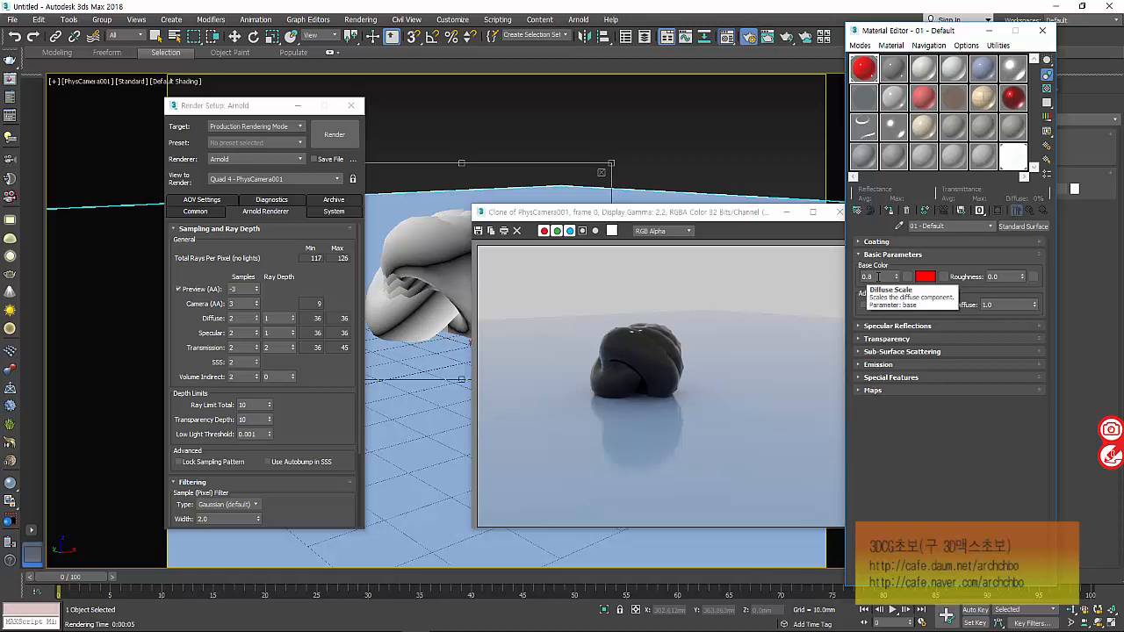
left_click(925, 277)
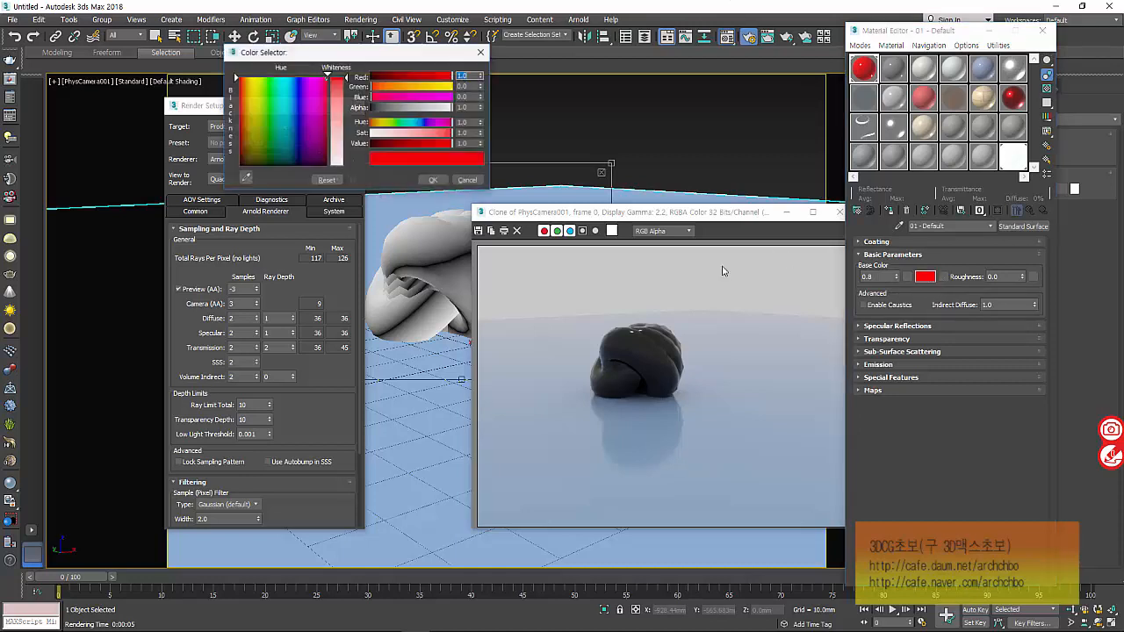
left_click(432, 180)
Render the region again with the red material and close the cloned black knot render.
left_click_drag(646, 216, 579, 136)
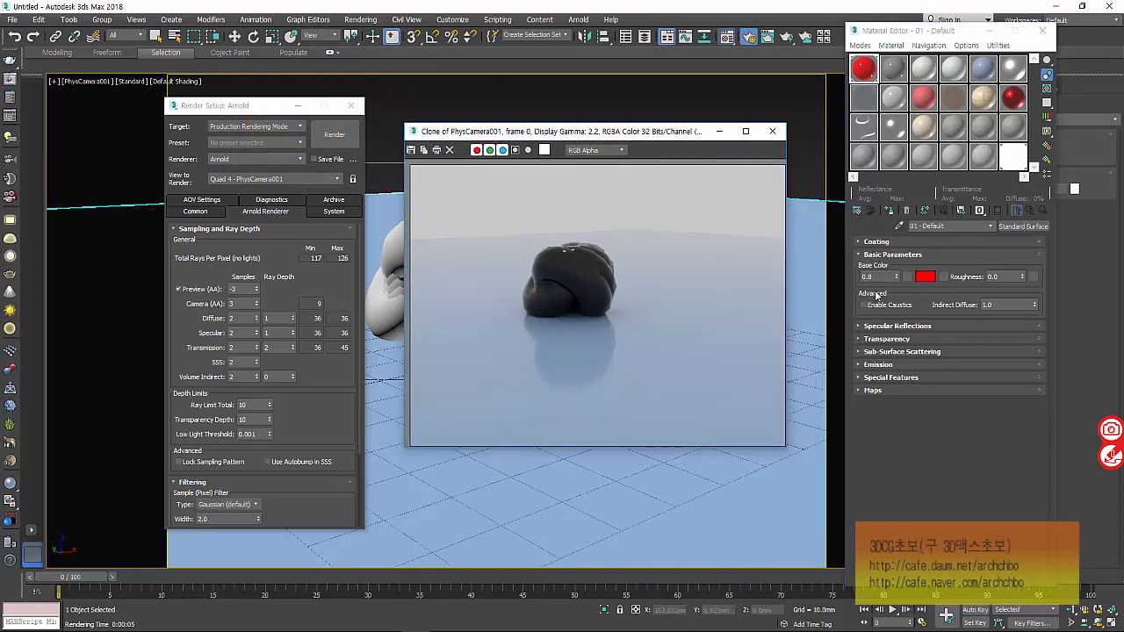
left_click(347, 139)
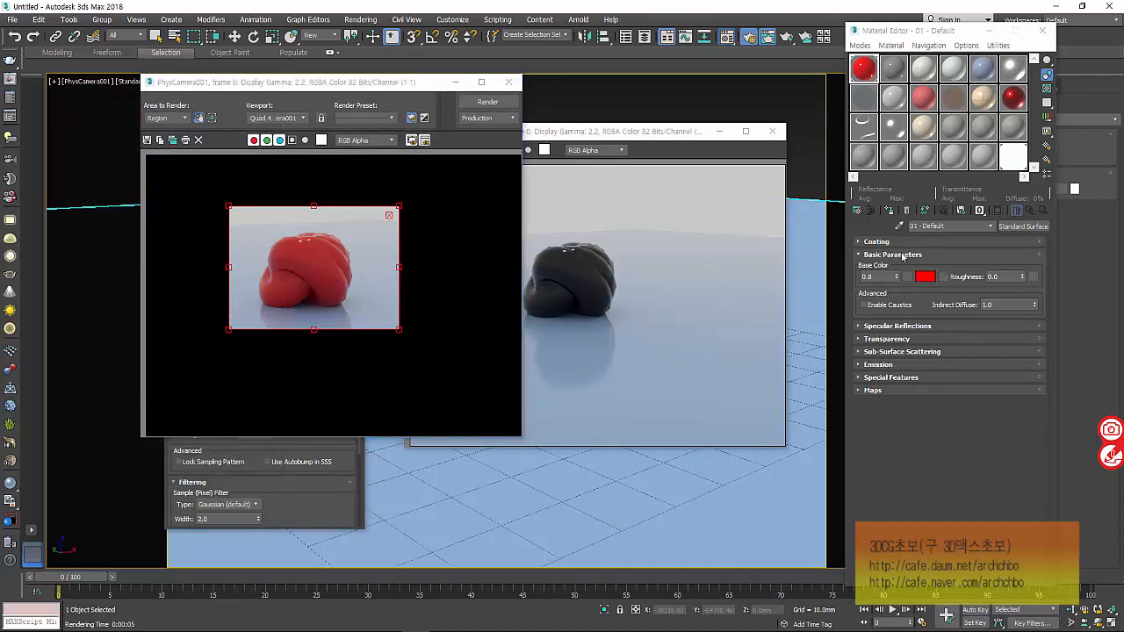
left_click(772, 131)
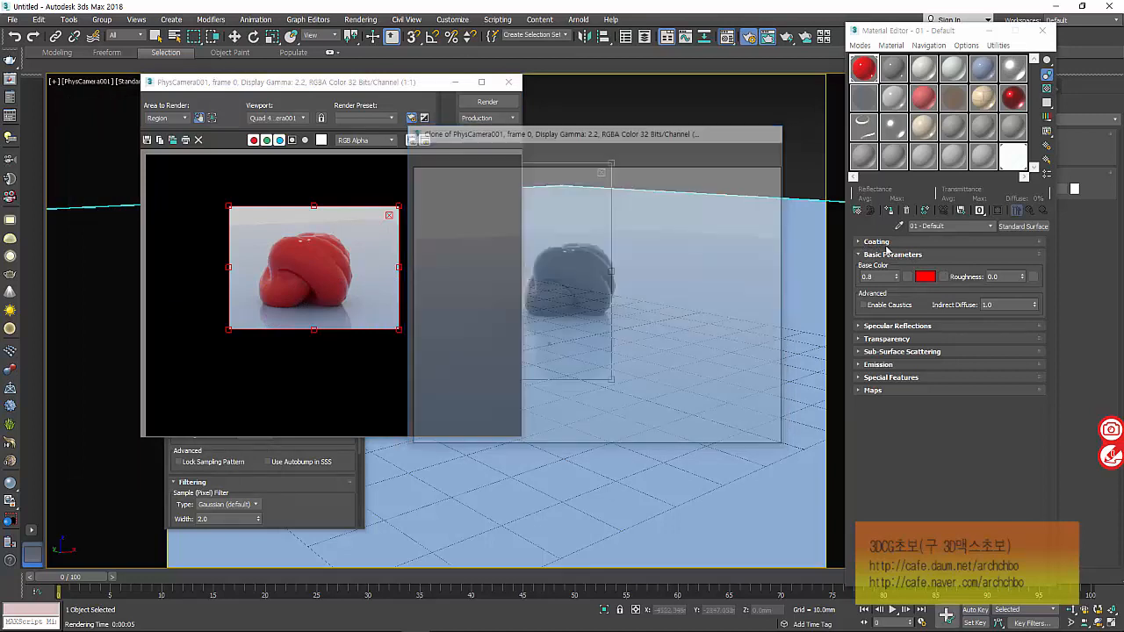
Assign a Bitmap map to the Base Color using the image CMan0002-M3-Head-D.jpg.
left_click(942, 276)
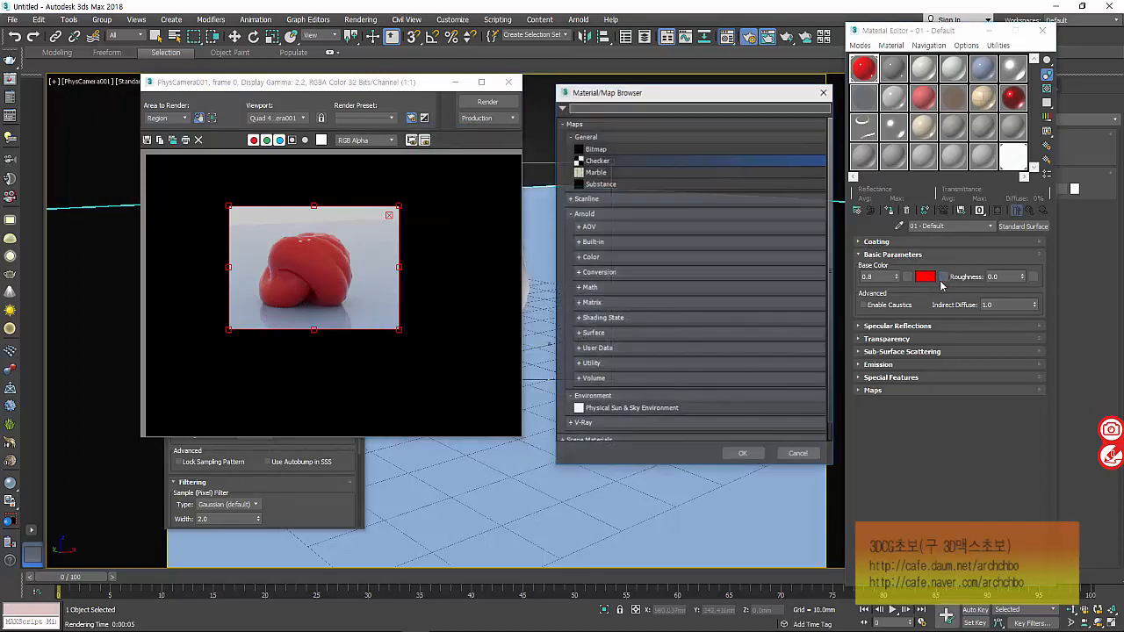
double_click(597, 150)
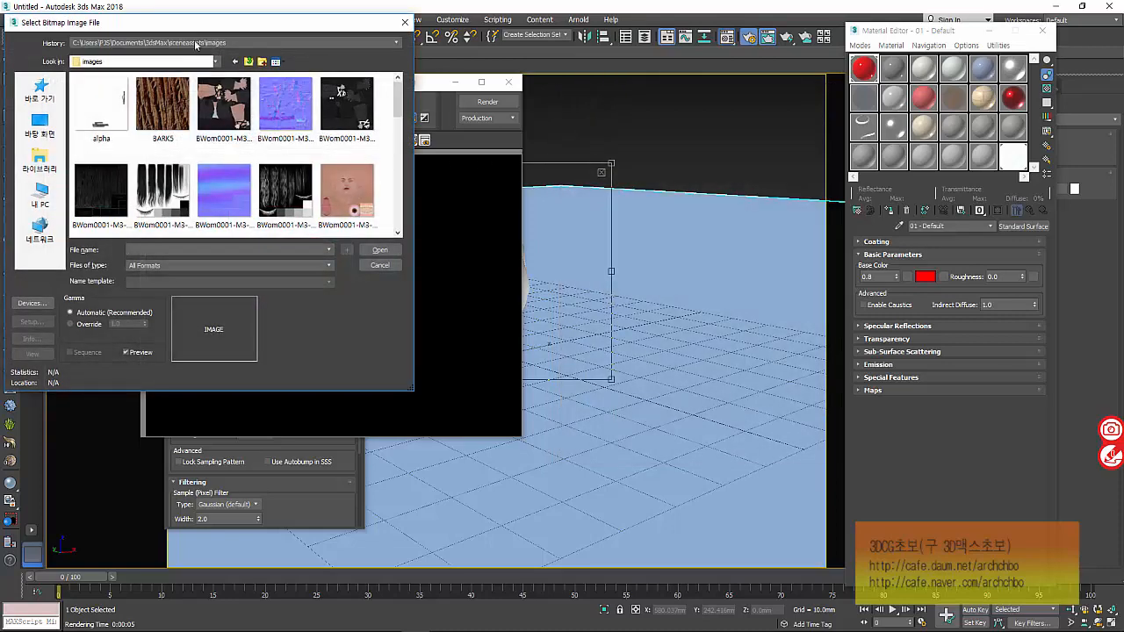
left_click_drag(206, 29, 306, 77)
scroll(329, 216, "down", 8)
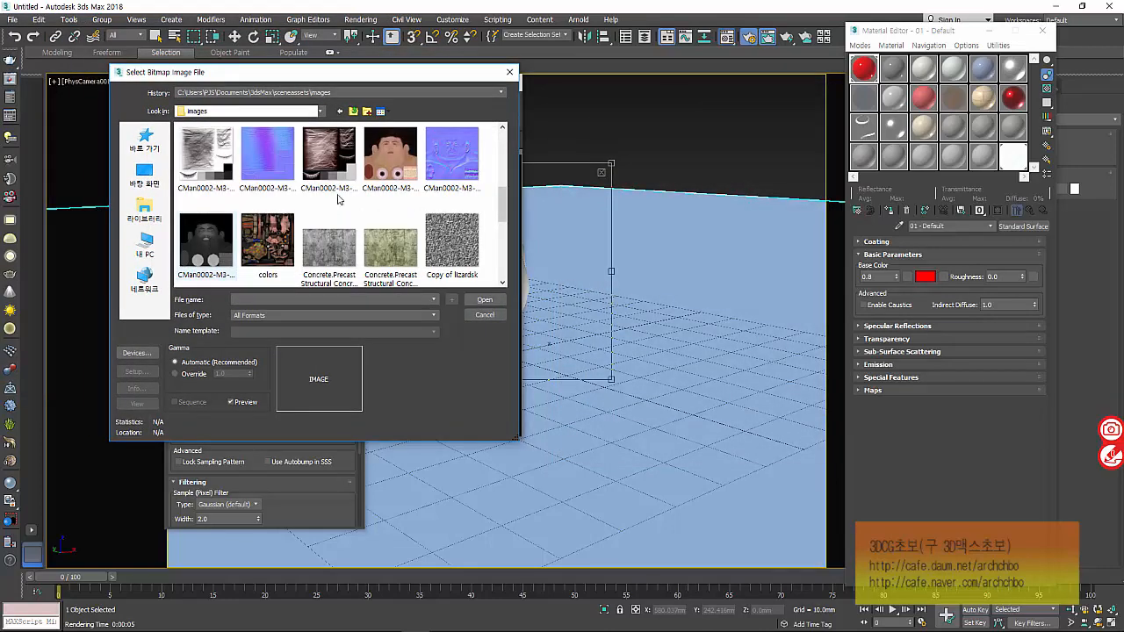
left_click(383, 168)
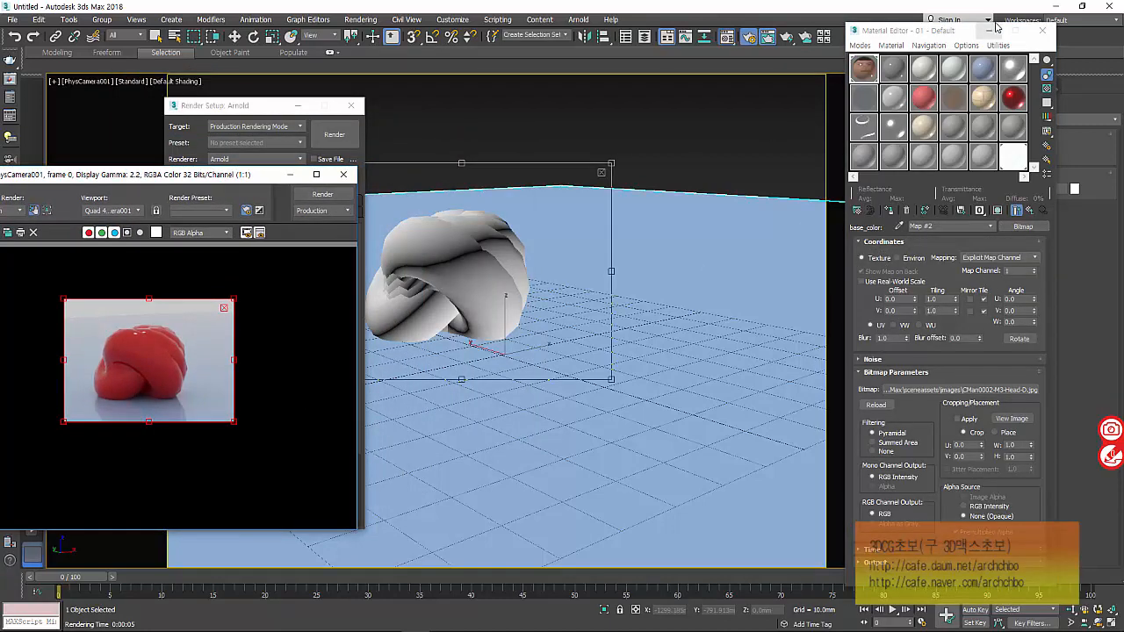
Add a UVW Map modifier to the torus knot and set its mapping to Box.
left_click(991, 29)
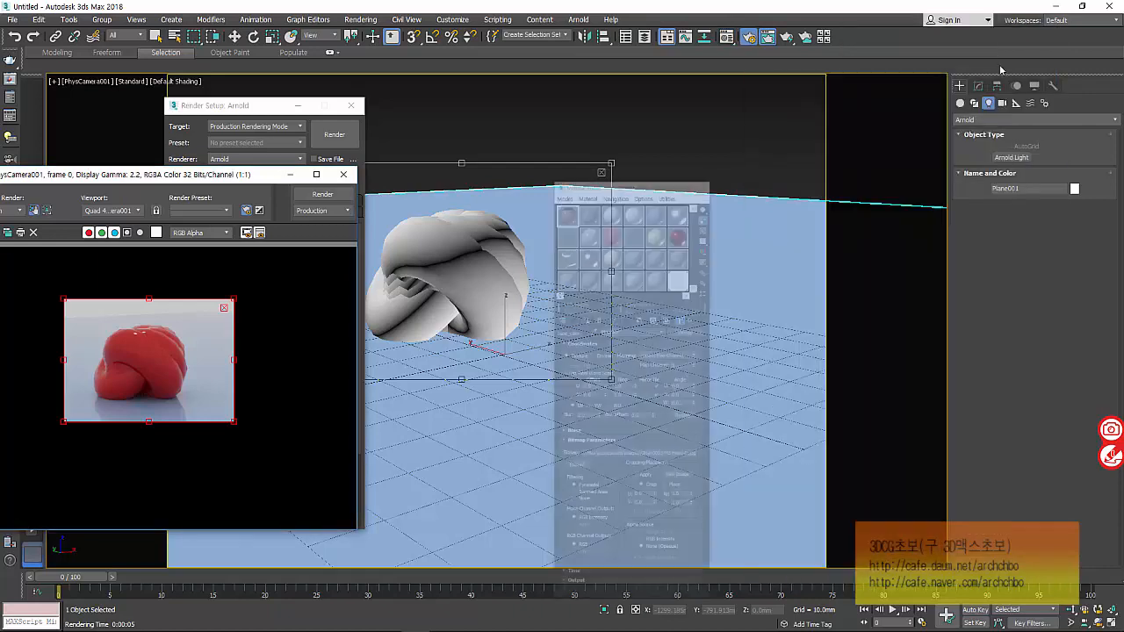
left_click(233, 37)
left_click(469, 186)
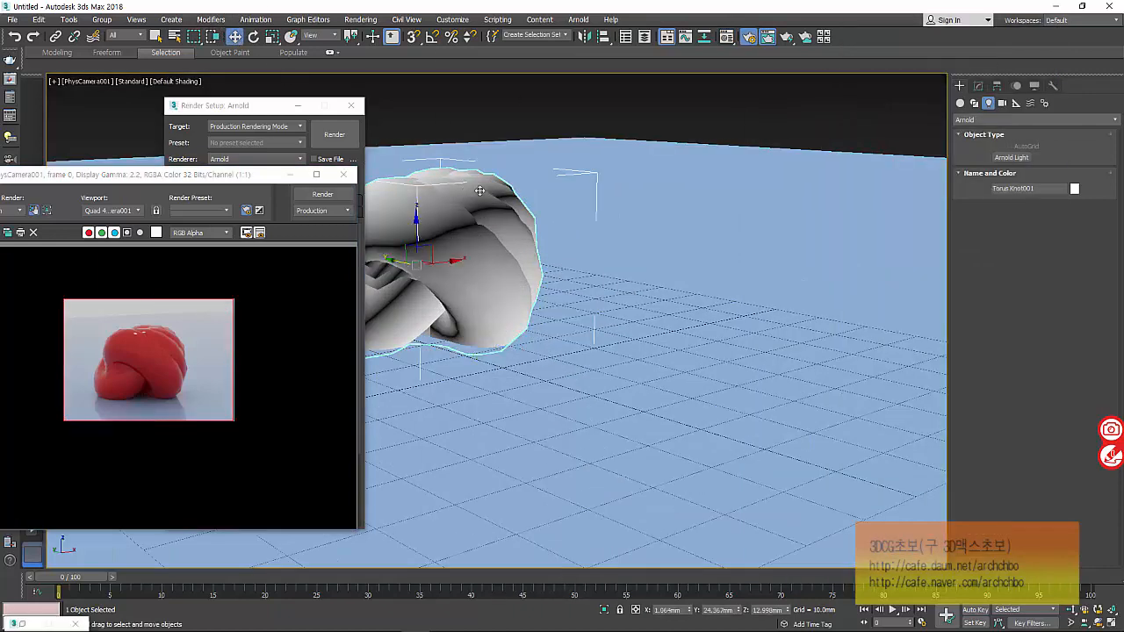
left_click(978, 86)
left_click(1060, 119)
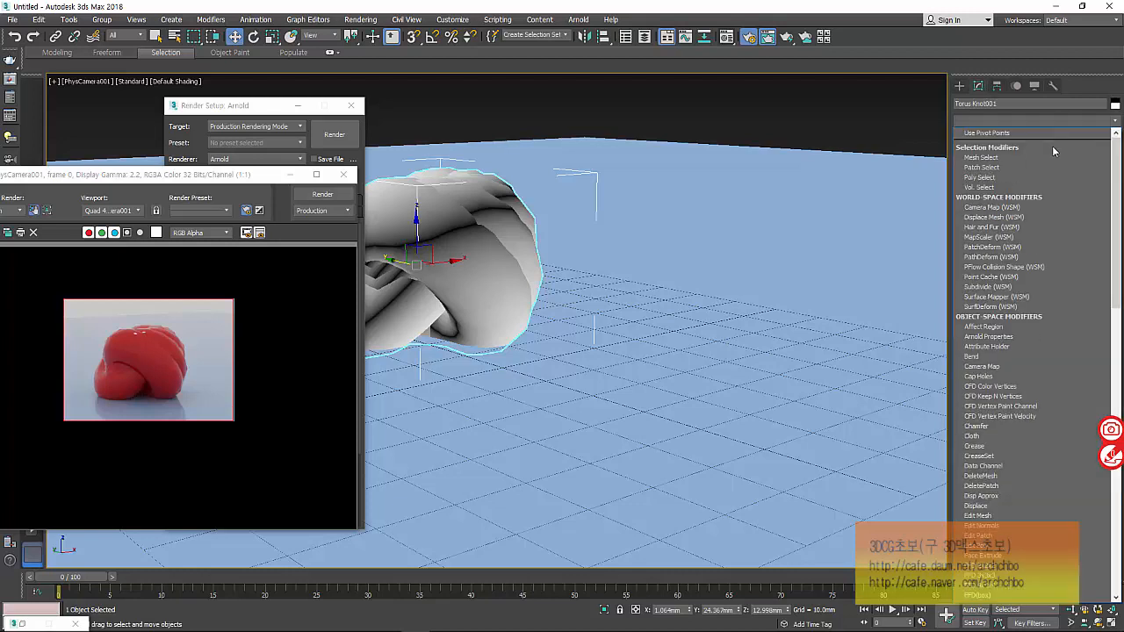
scroll(1044, 167, "down", 15)
left_click(993, 478)
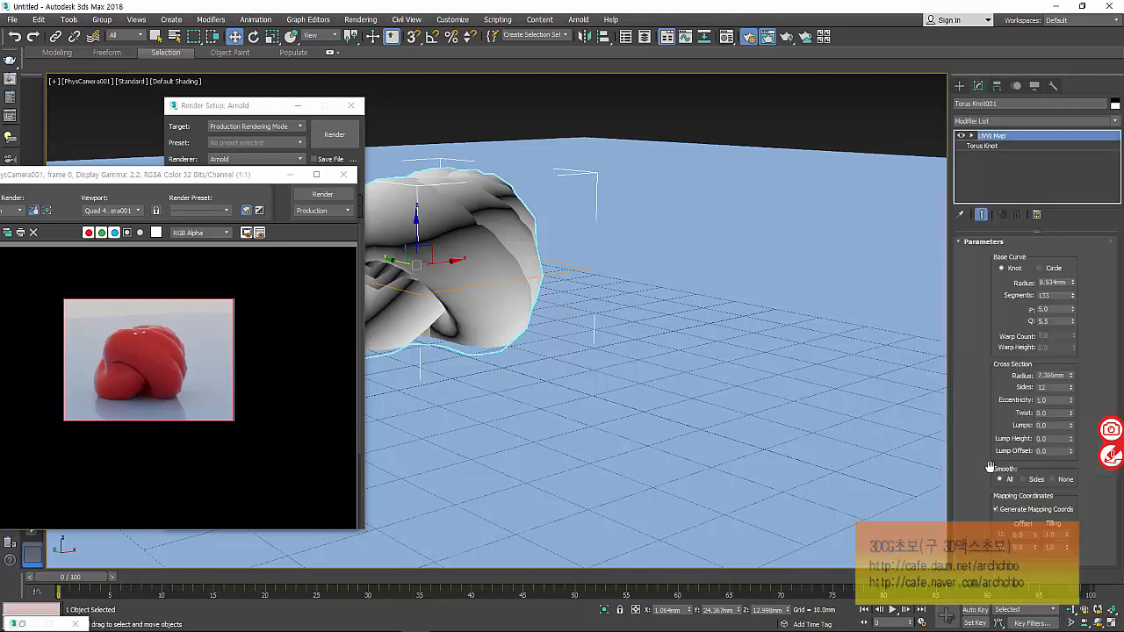
left_click(1021, 309)
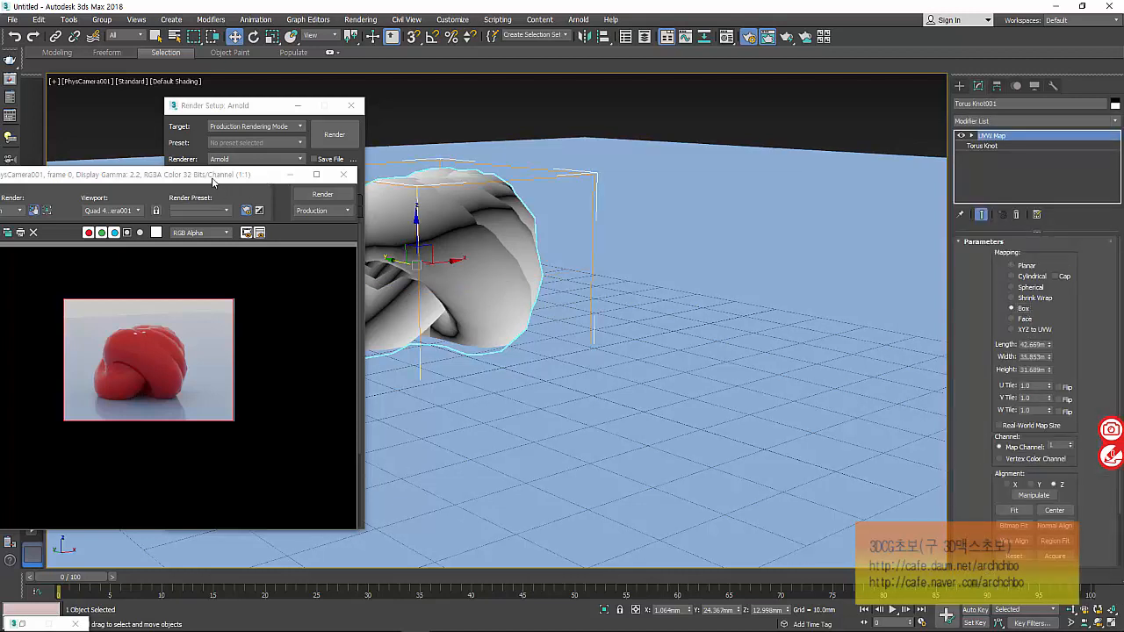
Reopen the Material Editor, show the head bitmap on the torus knot in the viewport, and return to the parent material.
left_click_drag(212, 180, 892, 140)
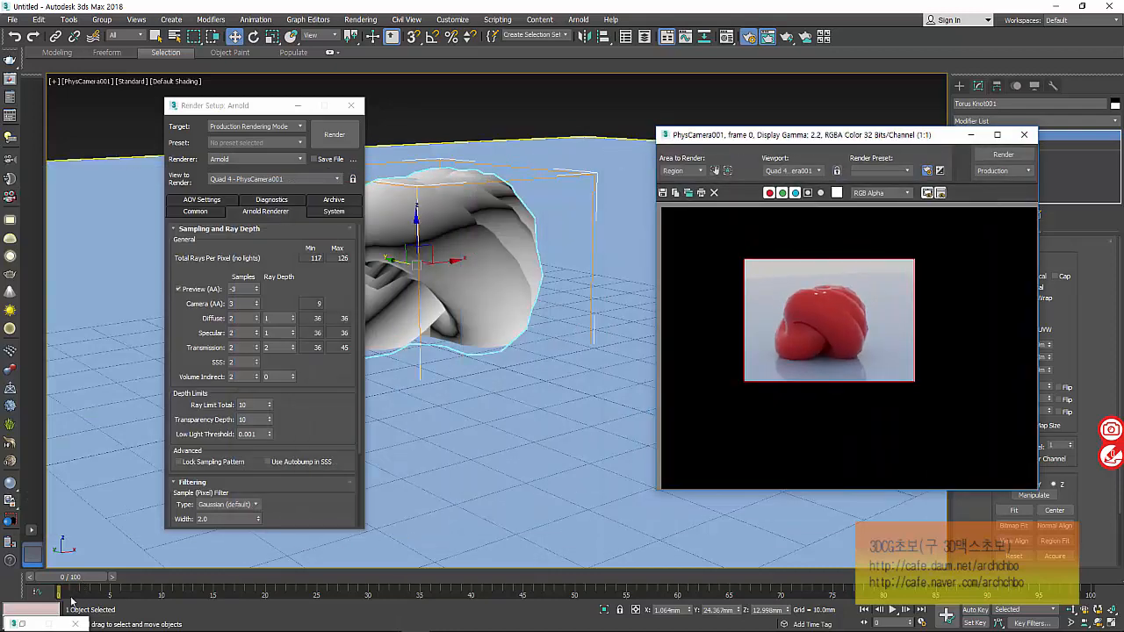
left_click(75, 623)
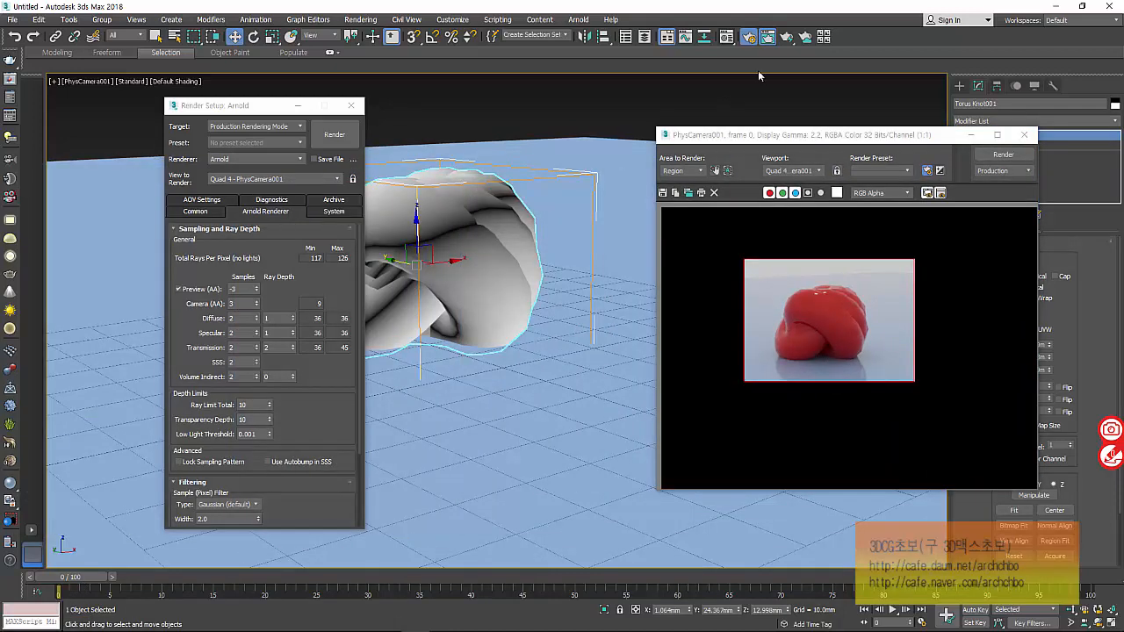
left_click(727, 36)
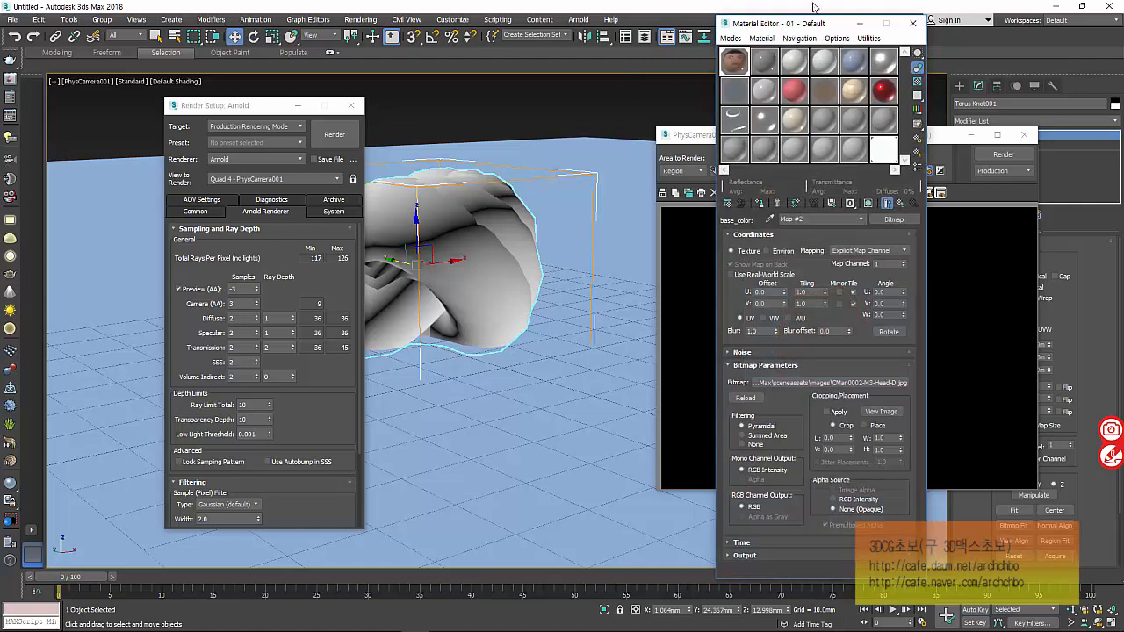
left_click_drag(794, 26, 166, 38)
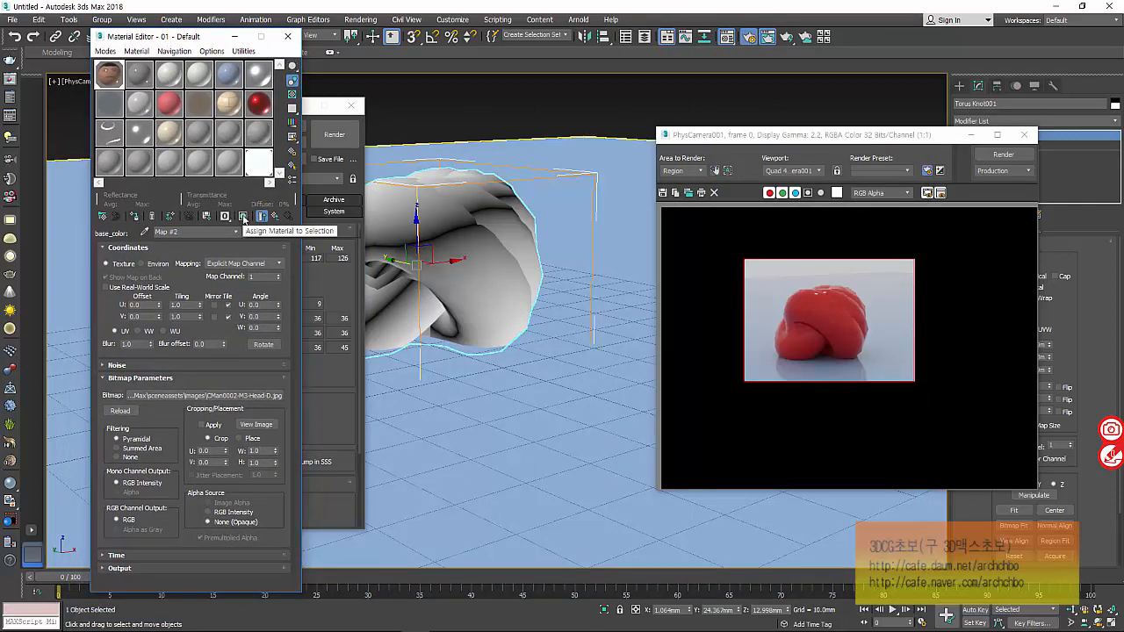
left_click(244, 217)
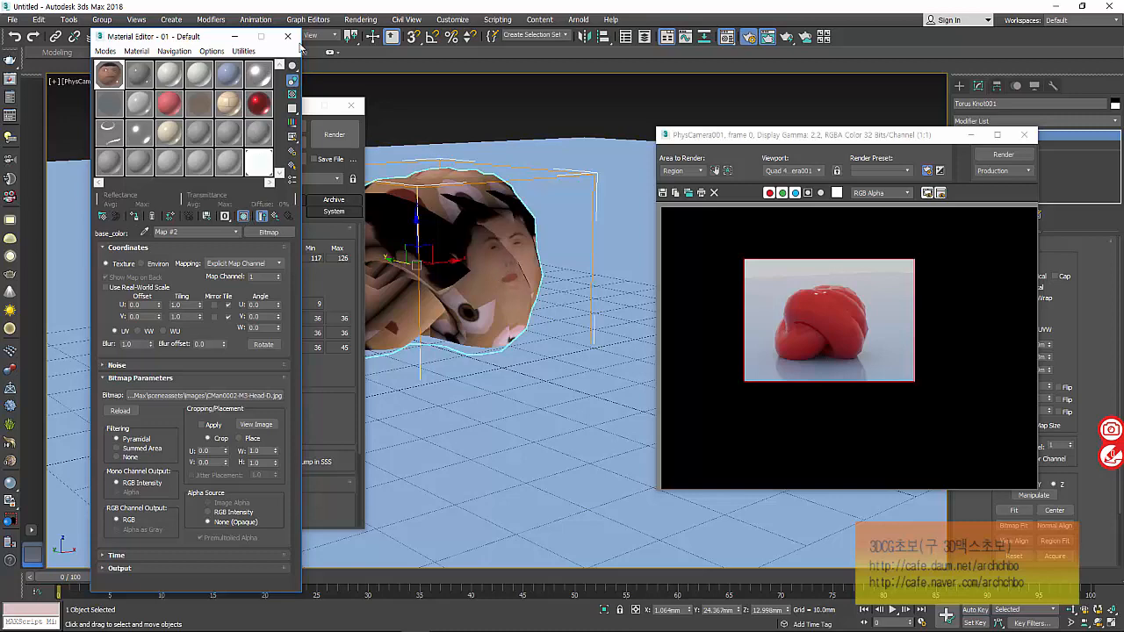
left_click(275, 216)
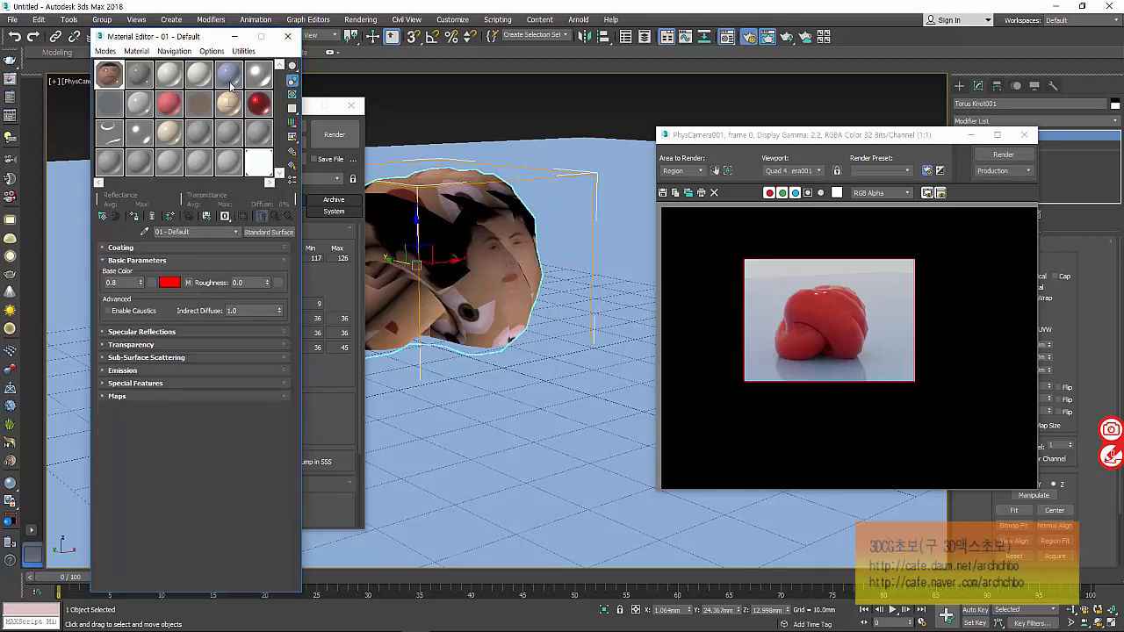
Render the region with the head bitmap on the torus knot, and close the rendered frame.
left_click_drag(169, 38, 438, 41)
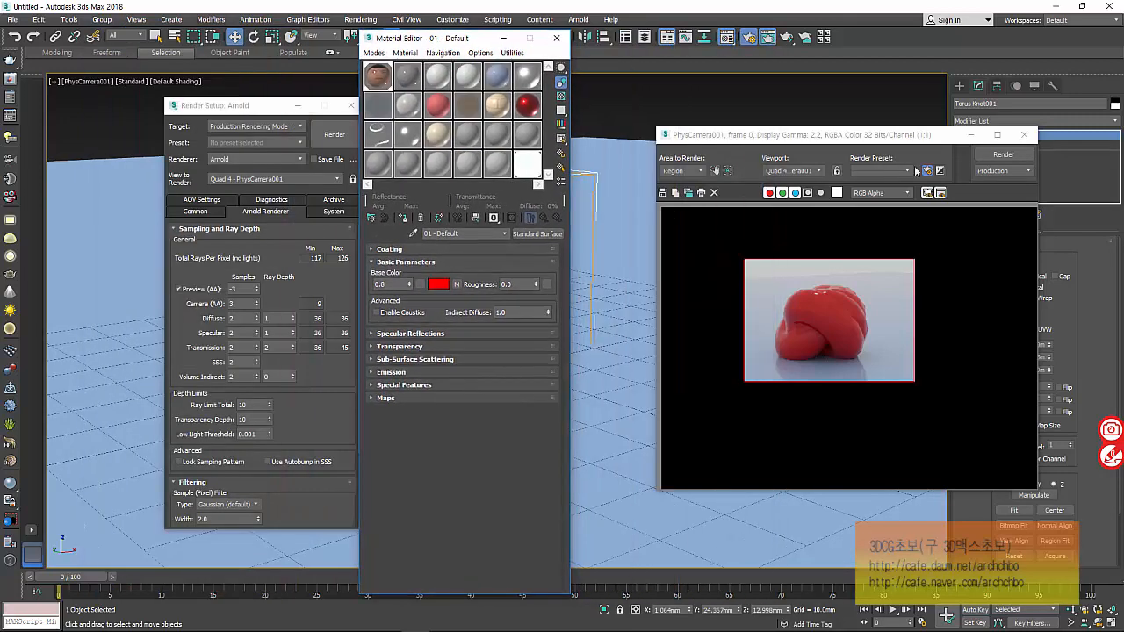
left_click(1004, 155)
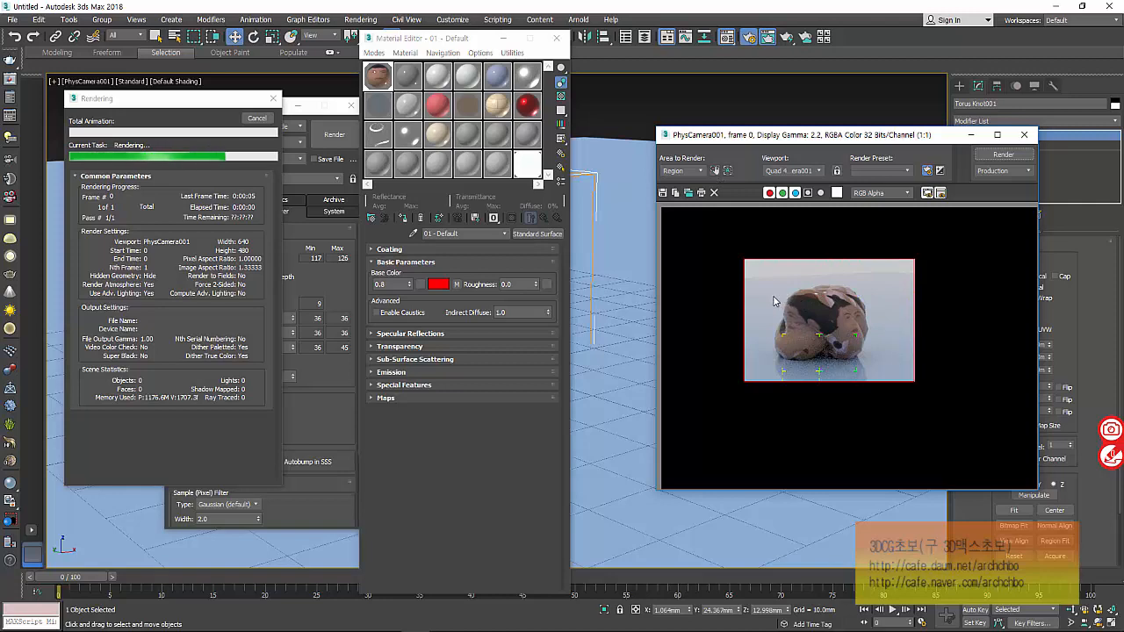
left_click(1024, 134)
Clear the bitmap from the 01 - Default material's Base Color map slot.
right_click(456, 285)
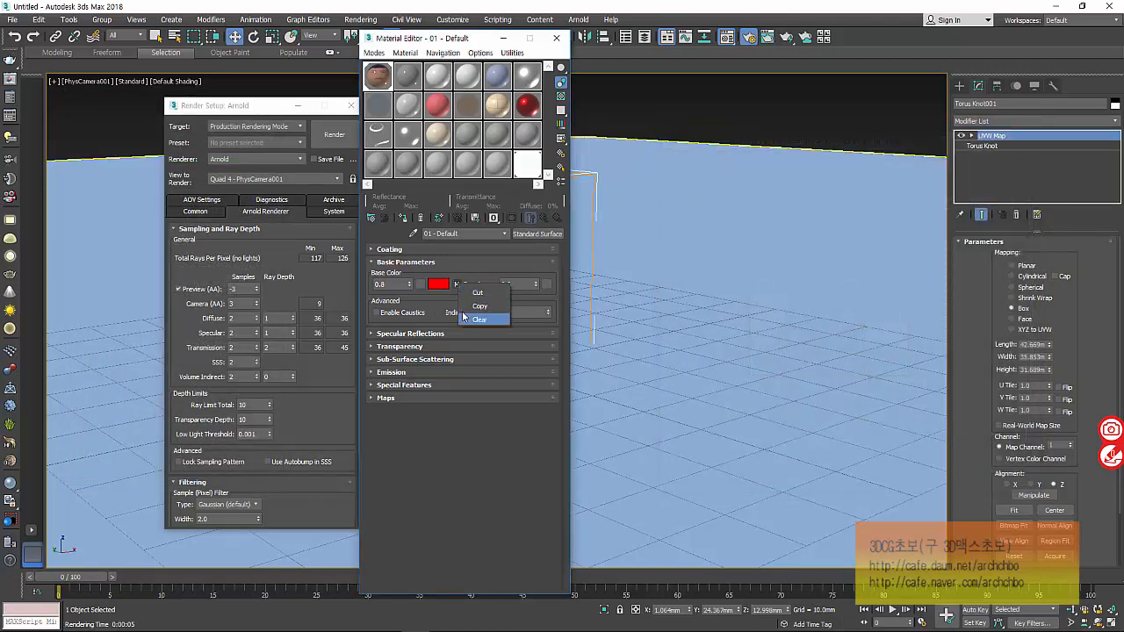
left_click(462, 266)
left_click(460, 264)
left_click(442, 262)
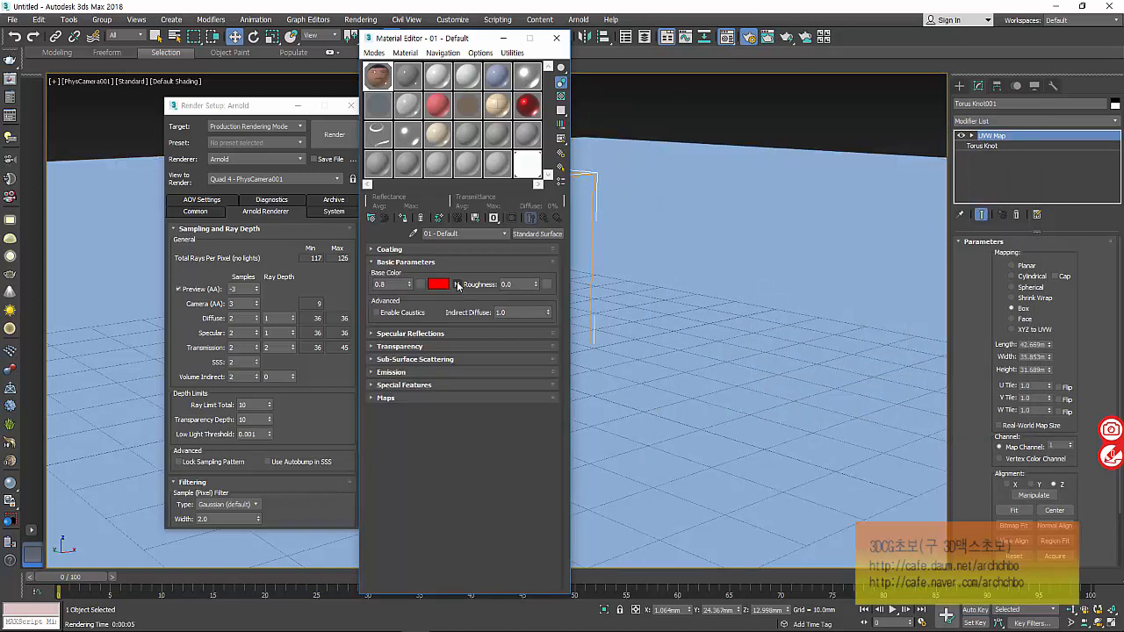
right_click(456, 284)
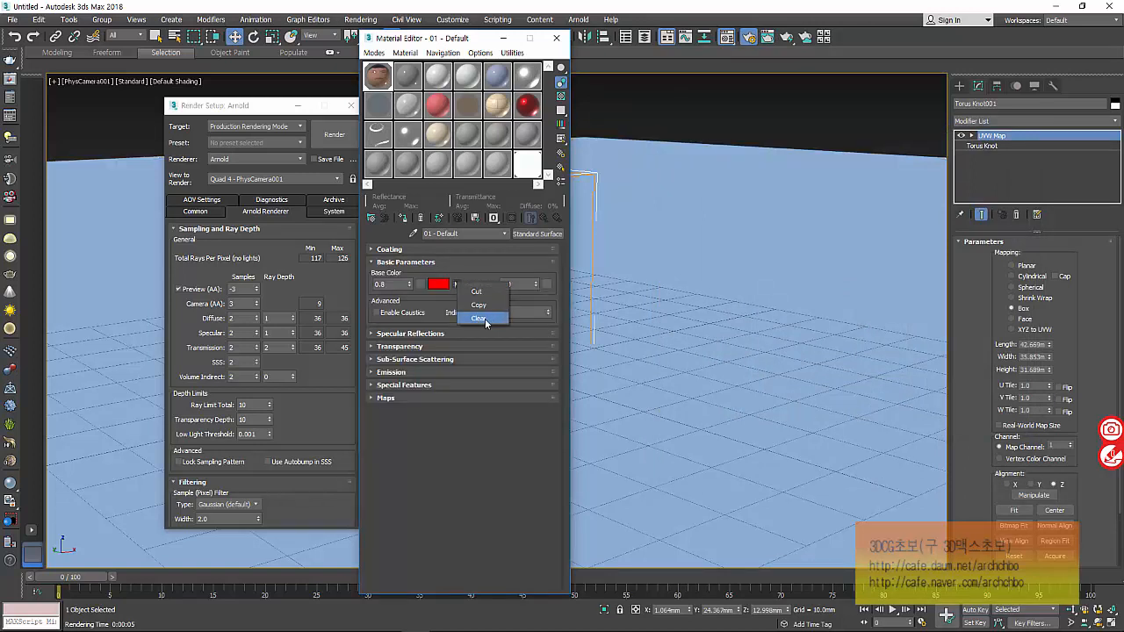
left_click(479, 318)
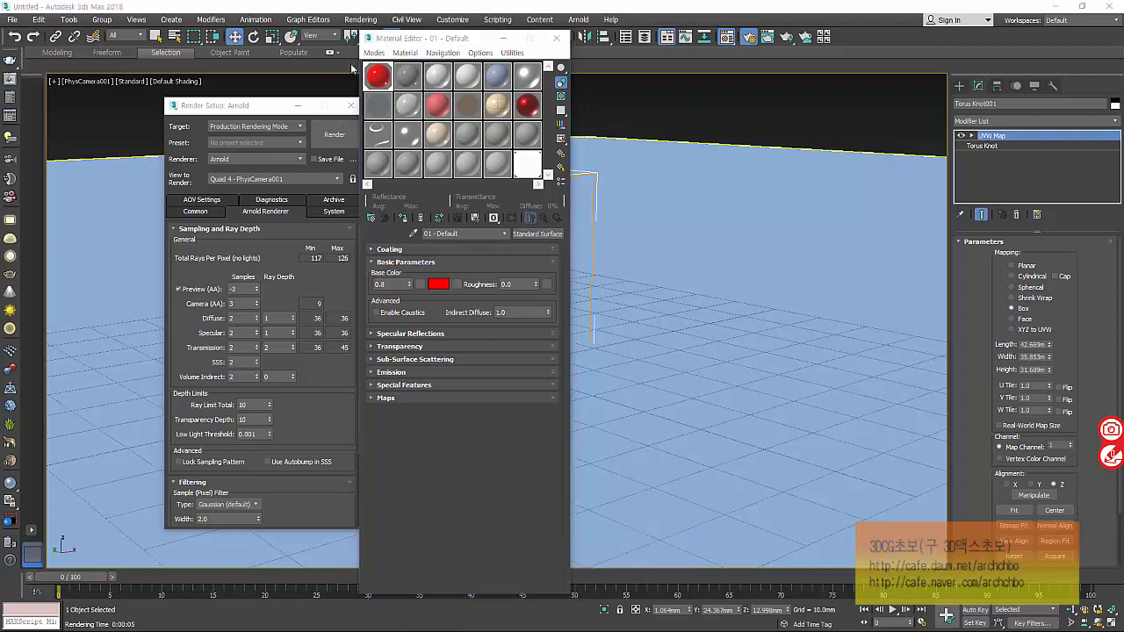
Set the 01 - Default material's Base Color to pure black.
left_click(437, 284)
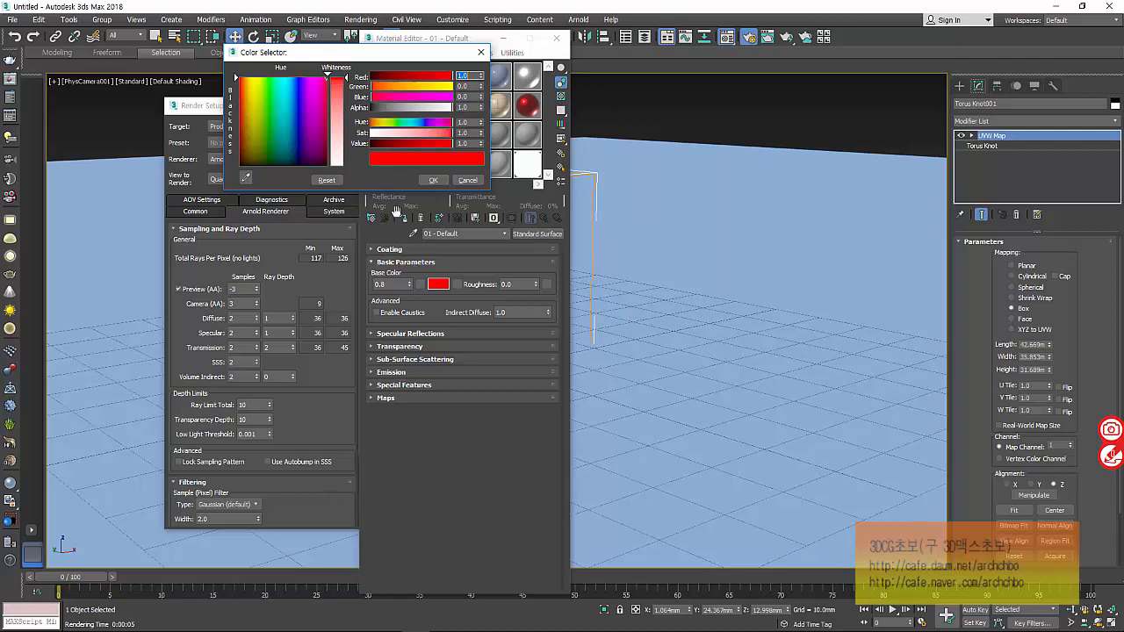
left_click(480, 52)
left_click_drag(459, 38, 780, 33)
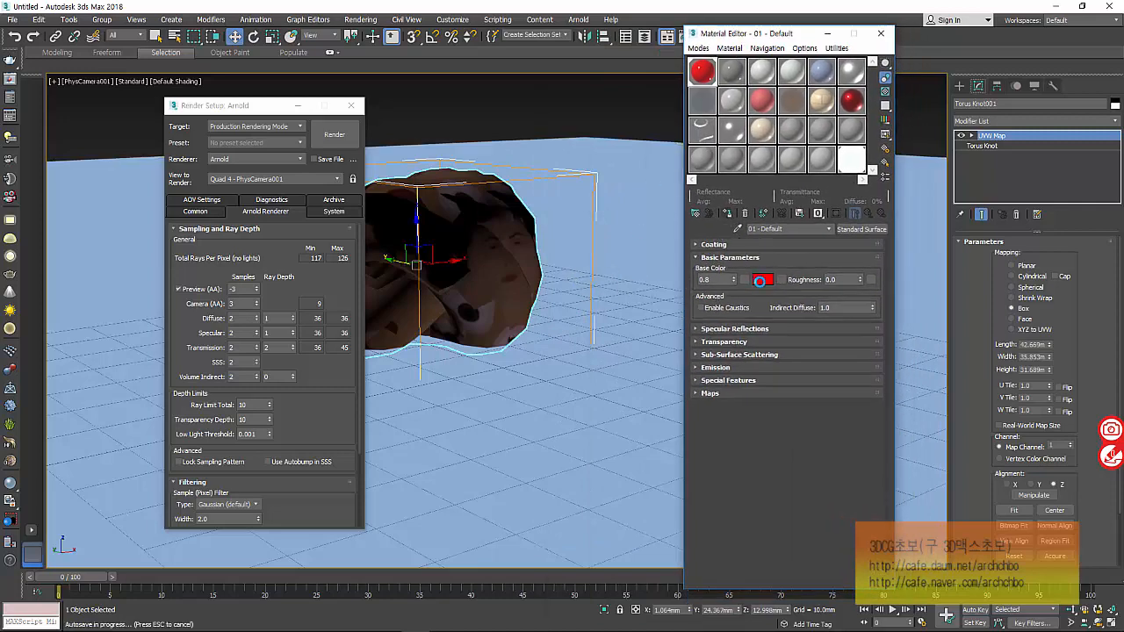
left_click(760, 279)
left_click_drag(305, 149, 238, 165)
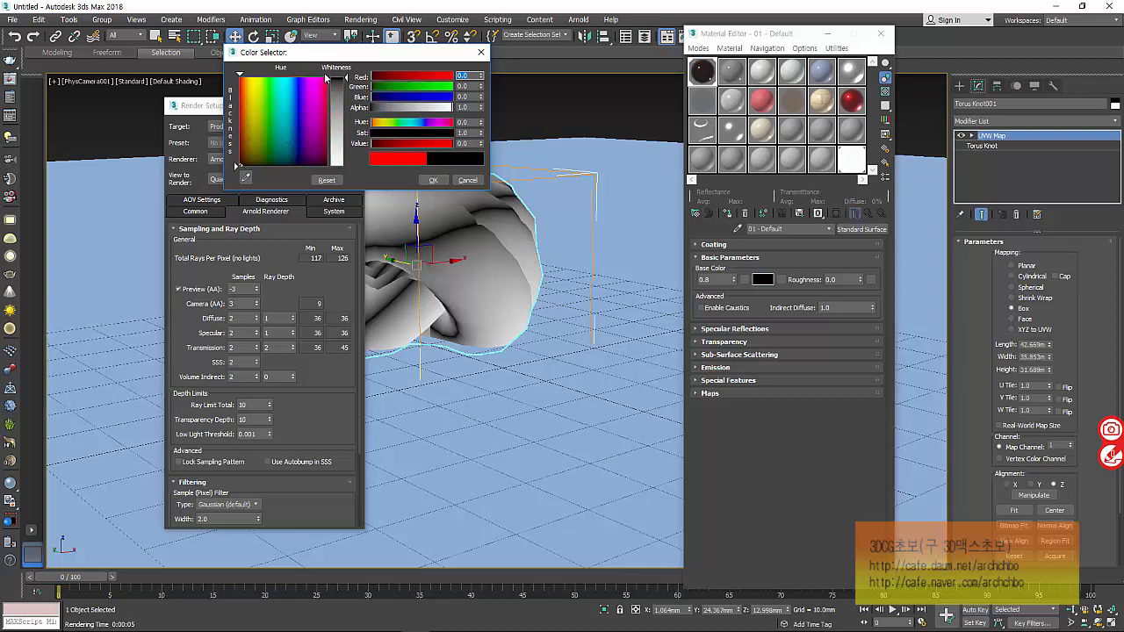
left_click(433, 180)
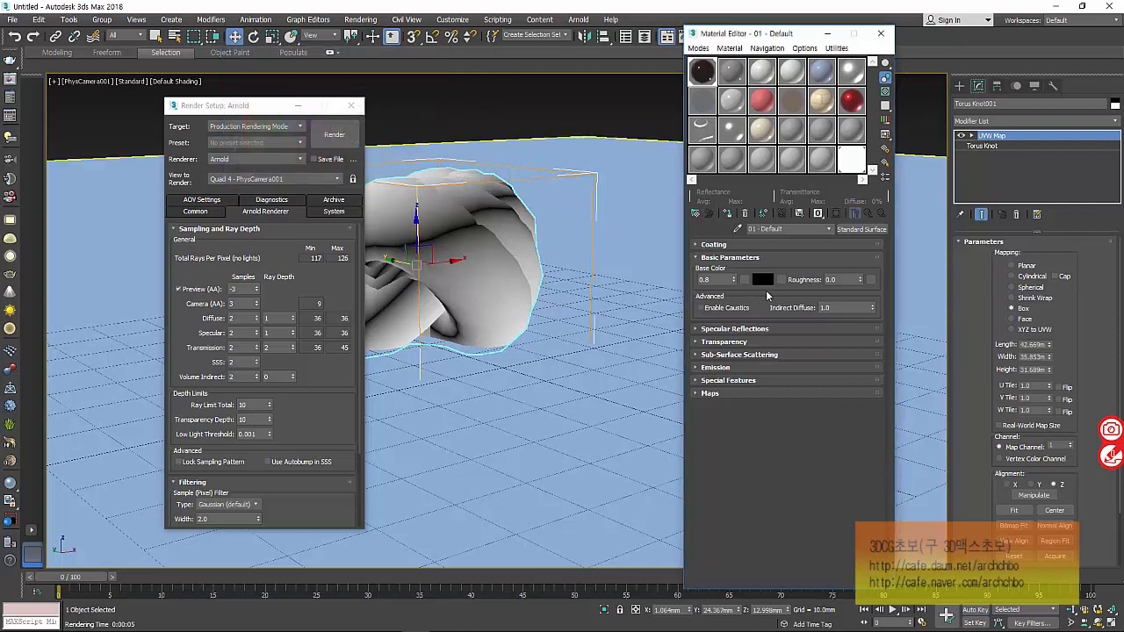
Set the 01 - Default material's Base Color to a neutral grey.
left_click(753, 283)
left_click_drag(346, 83, 349, 117)
left_click(431, 180)
Try black, grey and white as the Base Color, and set it to pure red (1.0, 0.0, 0.0).
left_click(764, 279)
left_click_drag(338, 148, 352, 168)
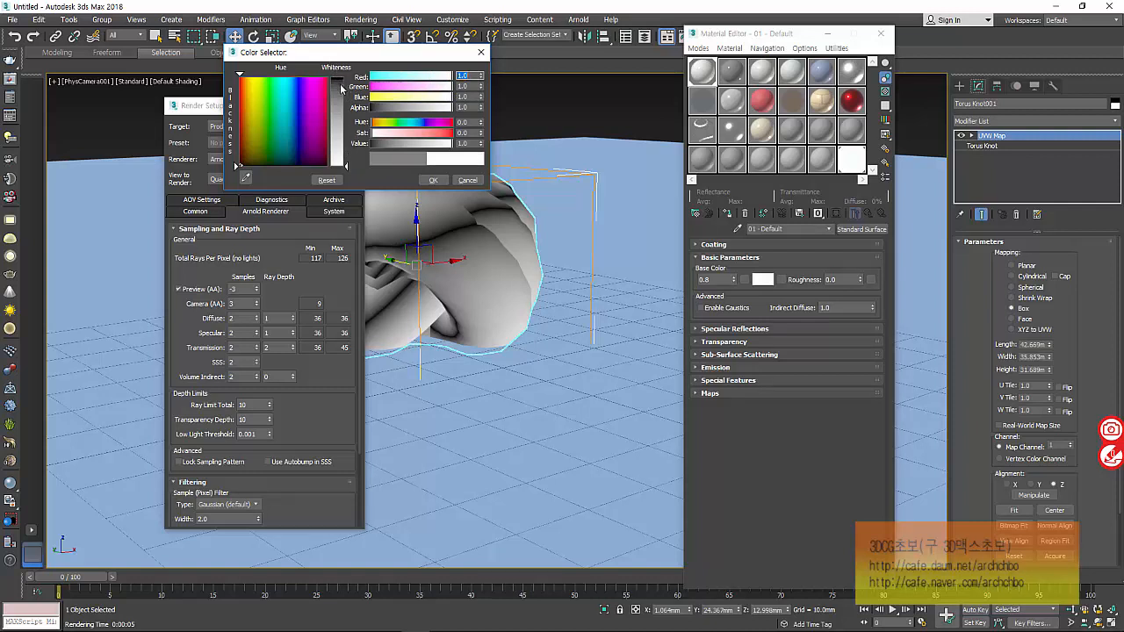
left_click(340, 91)
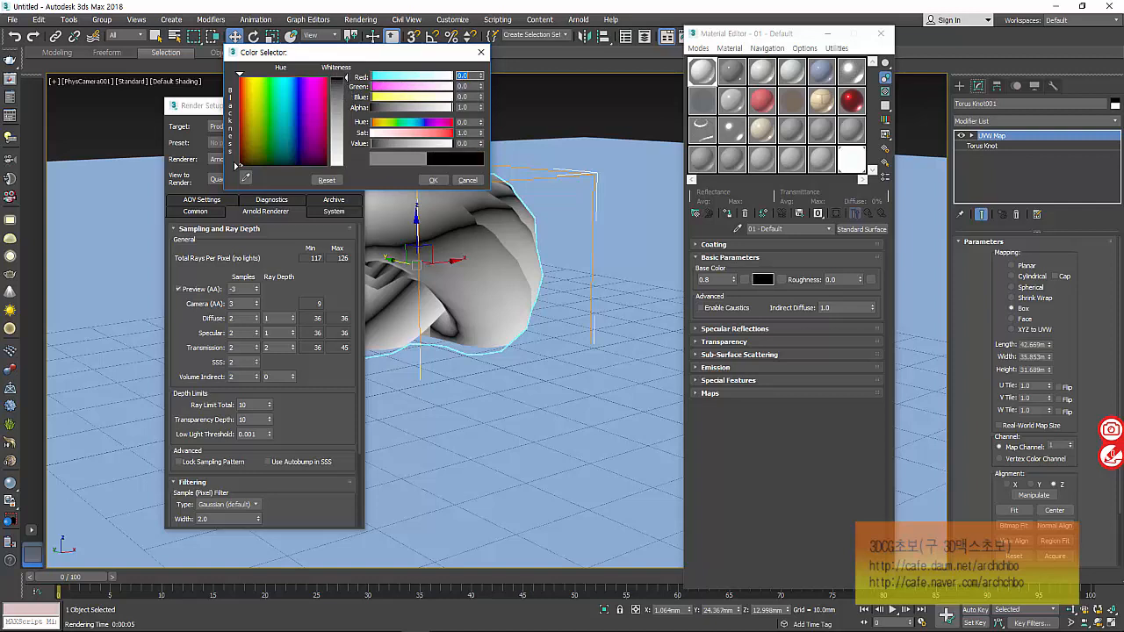
left_click_drag(340, 92, 341, 98)
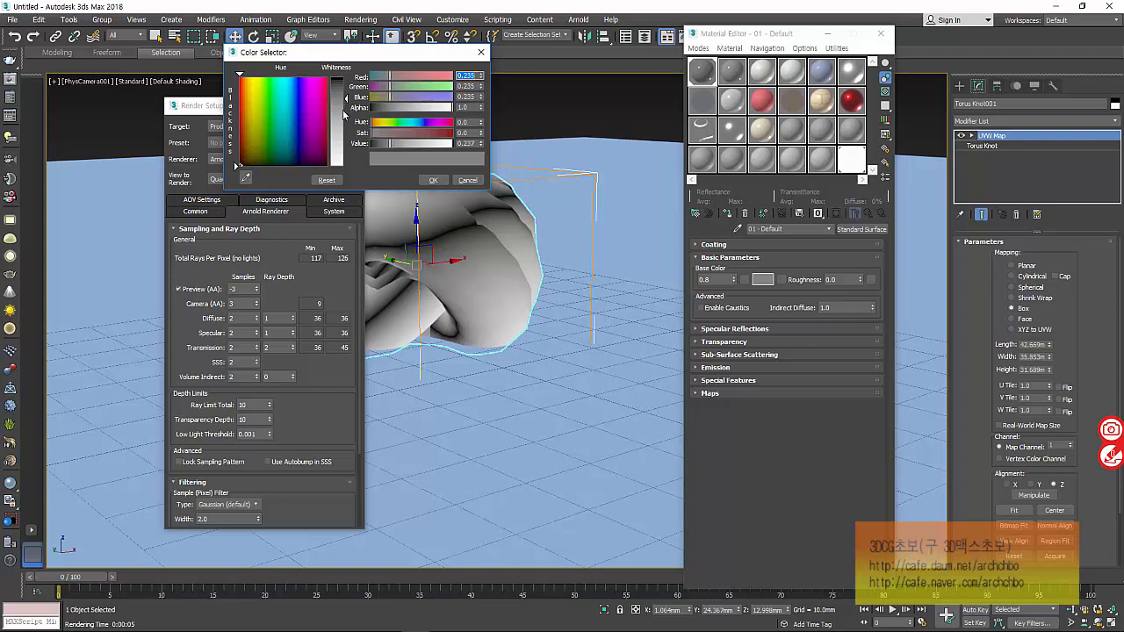
left_click_drag(343, 111, 340, 166)
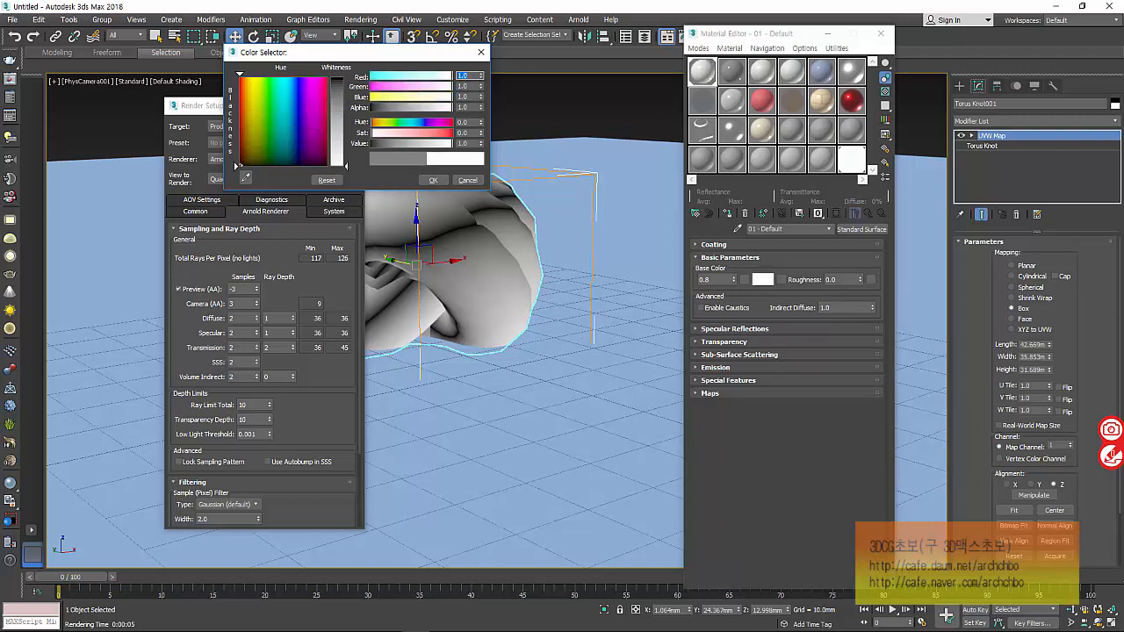
left_click(241, 79)
mouse_move(243, 83)
left_mouse_down()
mouse_move(265, 91)
mouse_move(236, 79)
left_mouse_up()
left_click_drag(342, 114, 342, 77)
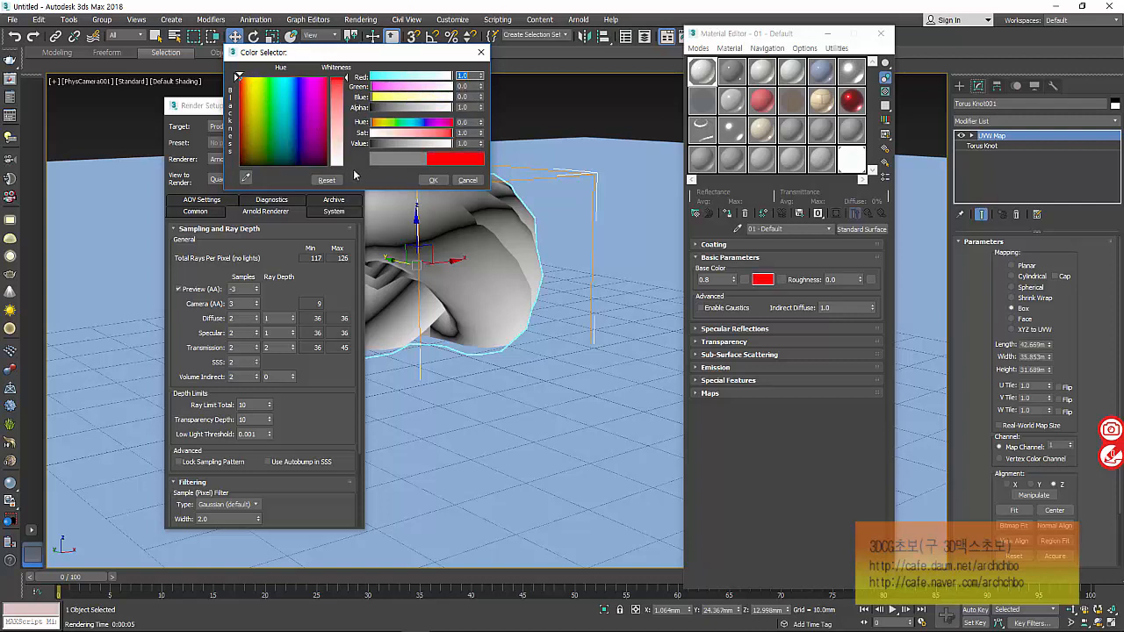
left_click(432, 180)
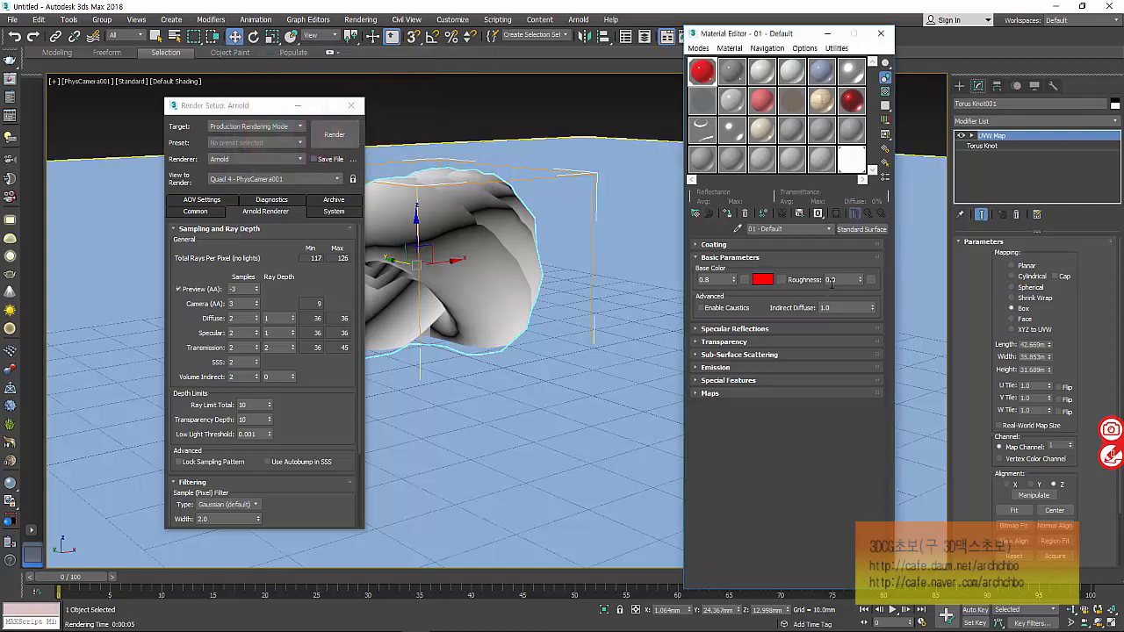
Close the Render Setup window and read the description of the Roughness parameter in Basic Parameters.
left_click(743, 282)
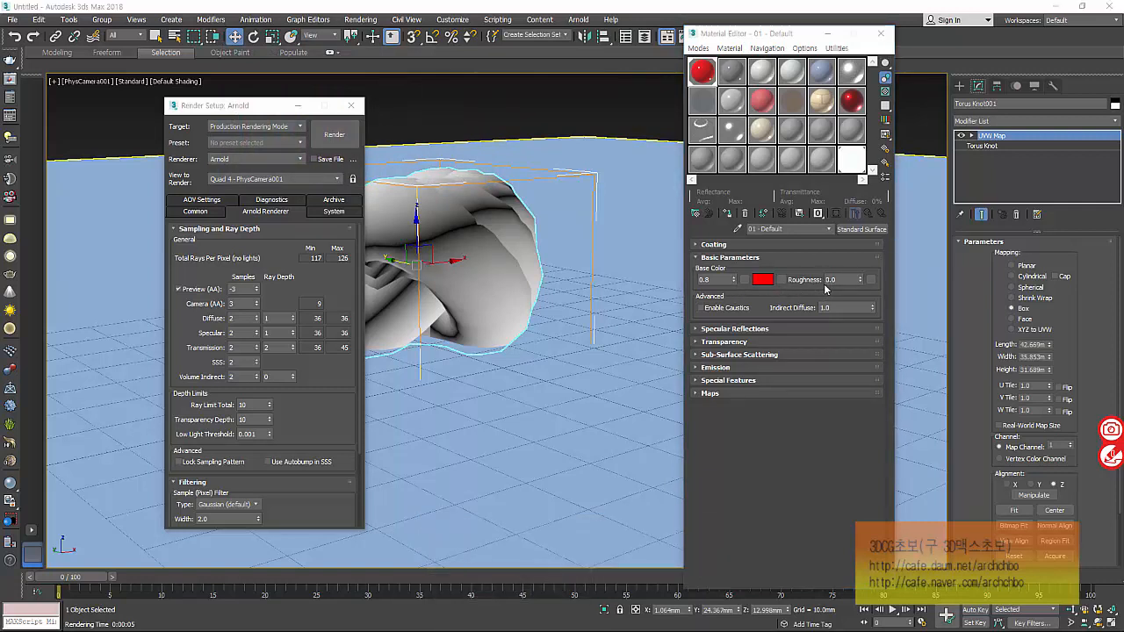
left_click(350, 104)
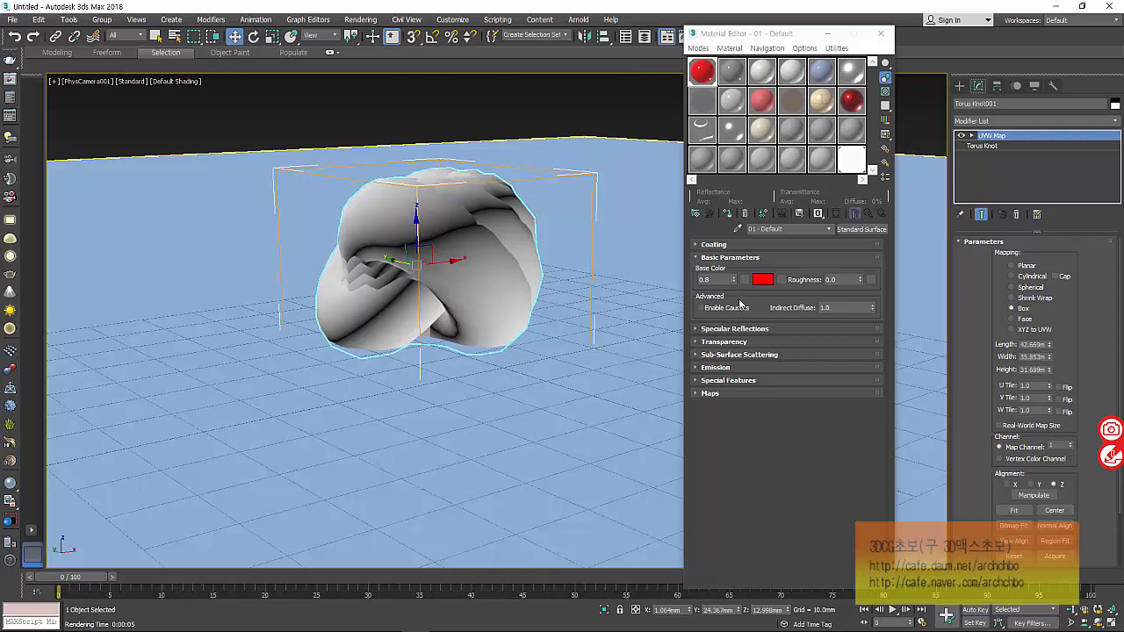
mouse_move(347, 625)
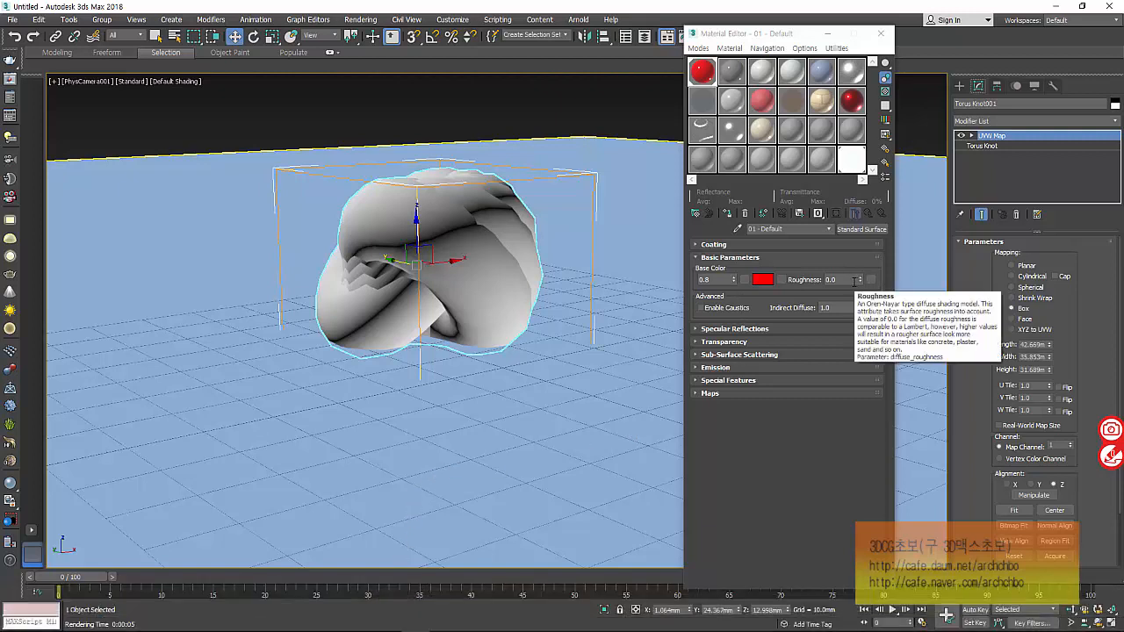
left_click_drag(838, 279, 815, 285)
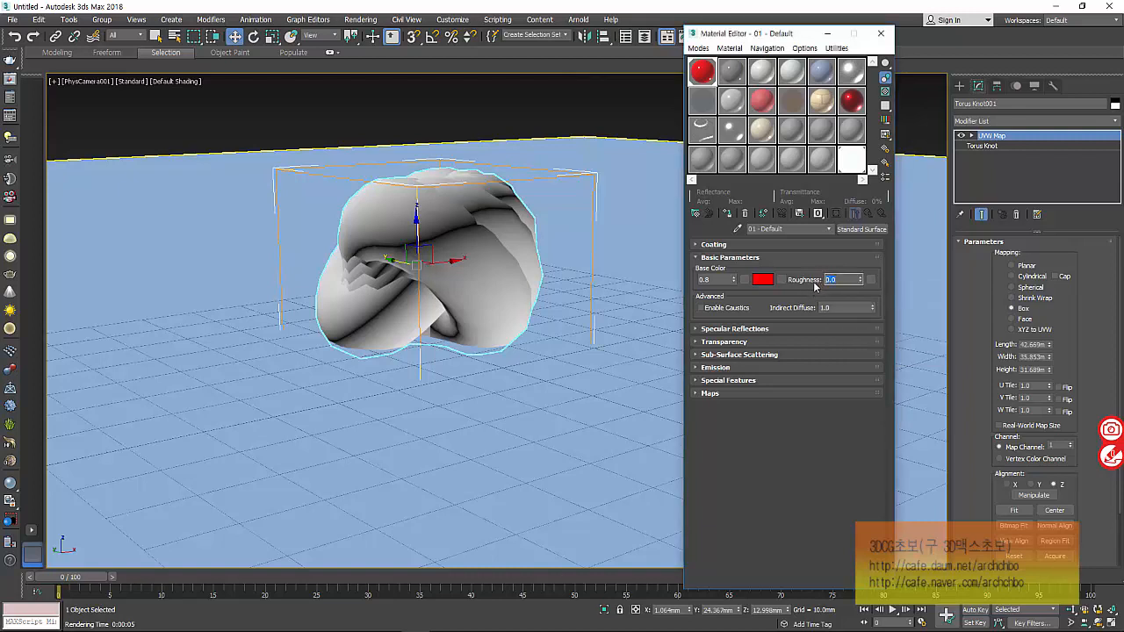
left_click(846, 279)
Switch to Internet Explorer, open naver.com, and search for "Lambert Reflection".
left_click(211, 600)
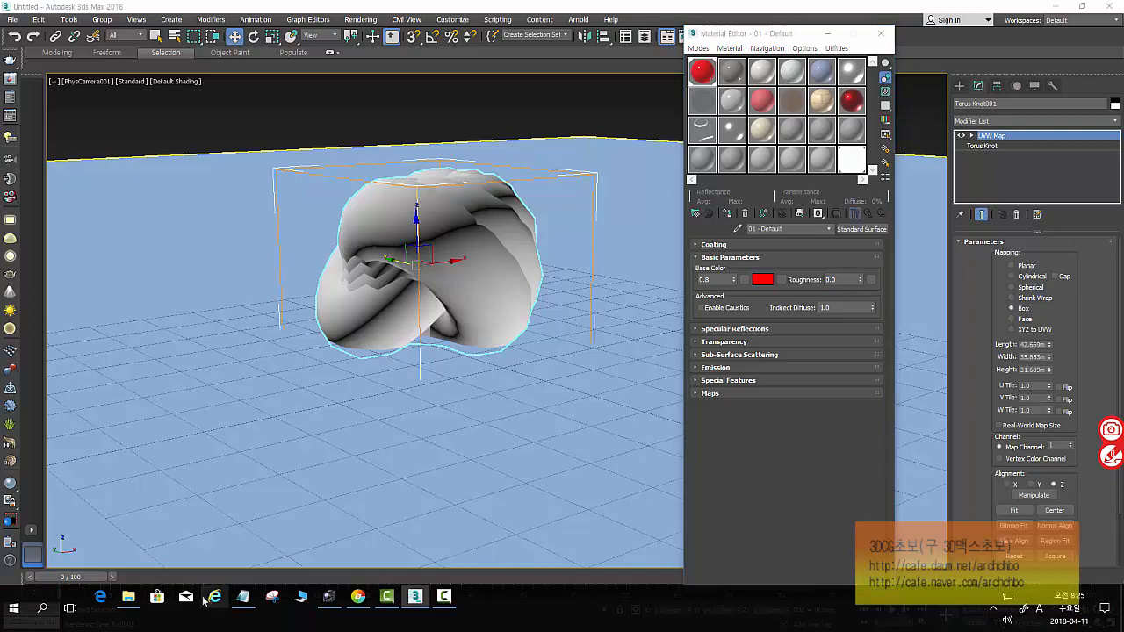
left_click(300, 25)
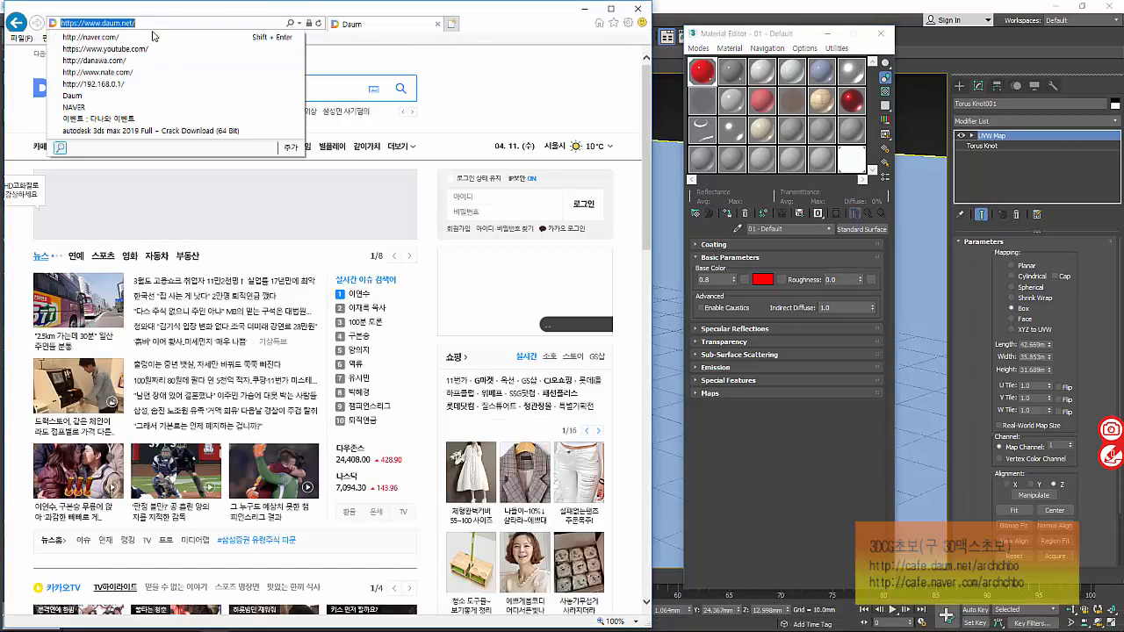
left_click(155, 44)
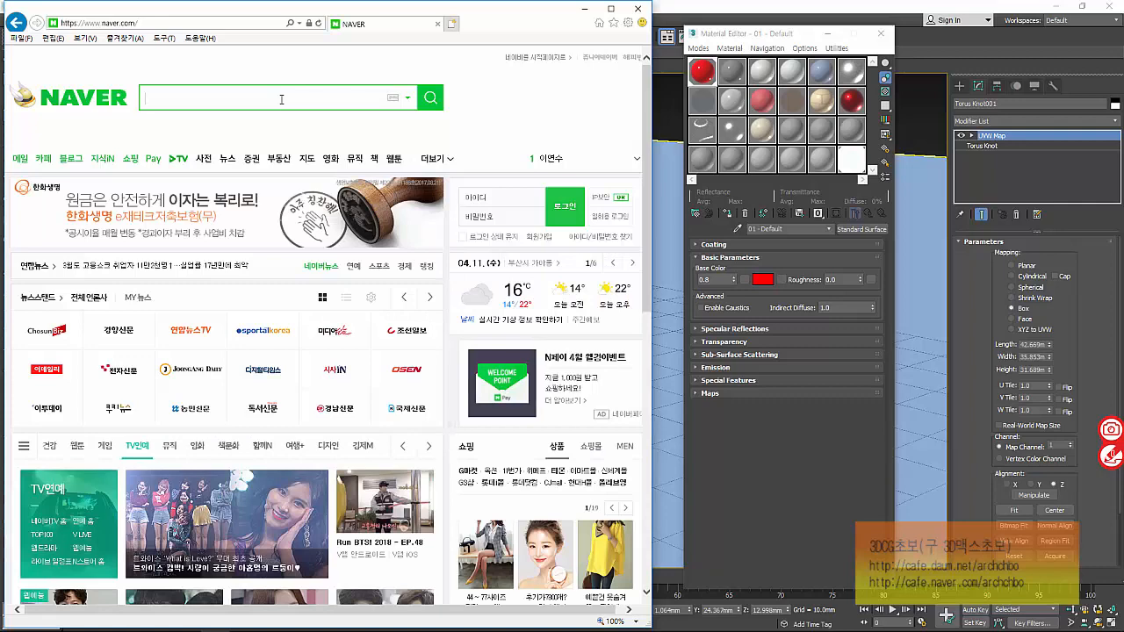
type("L")
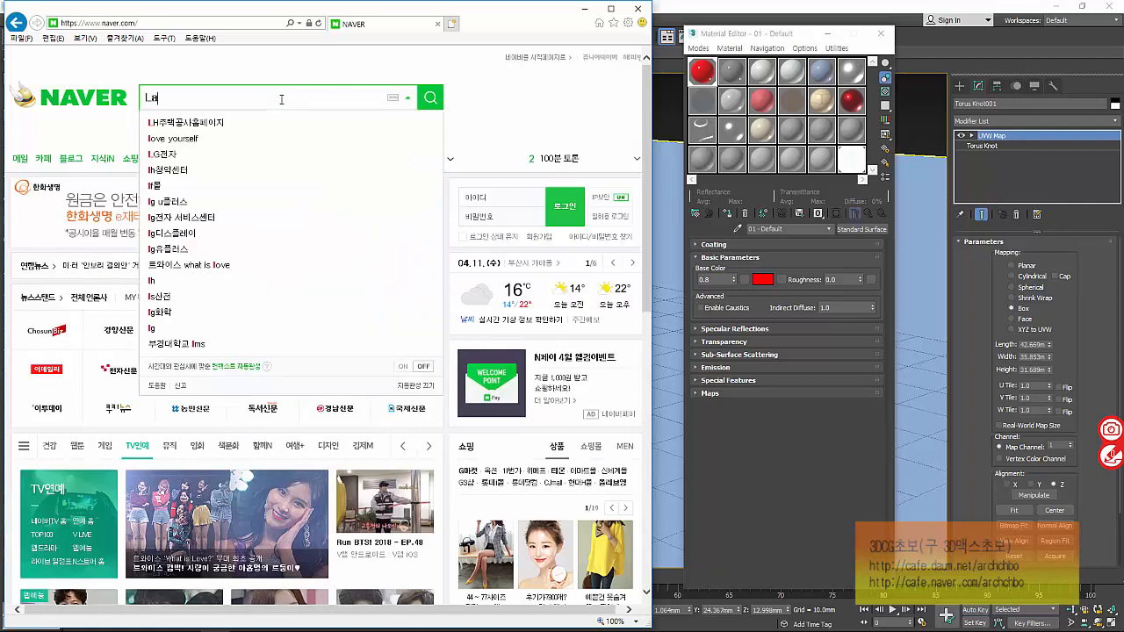
type("ambert")
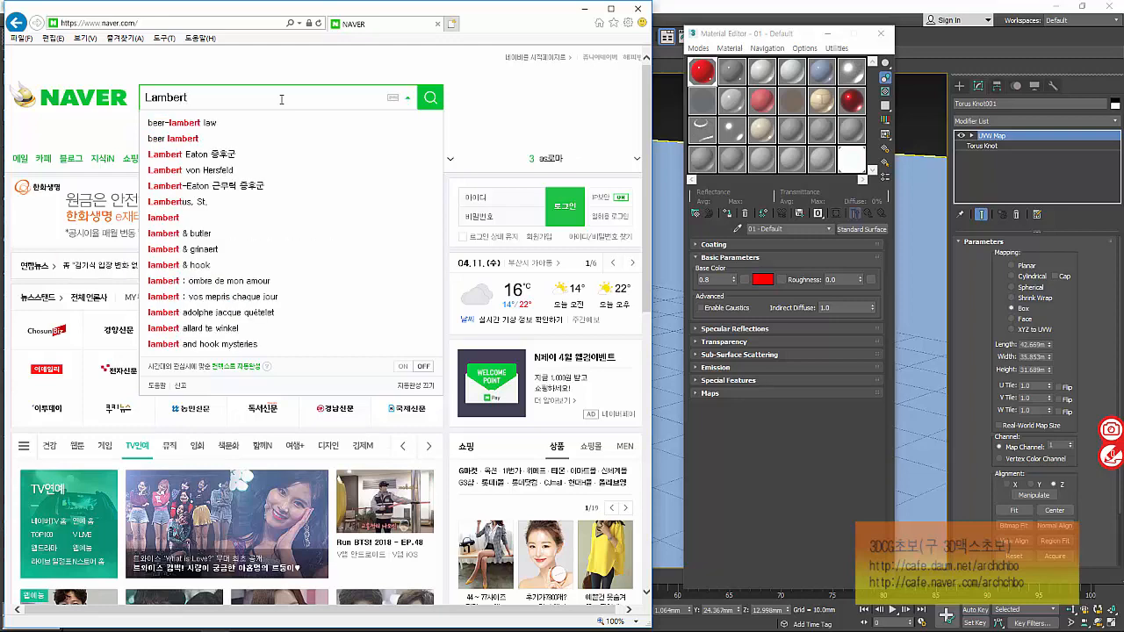
type(" R")
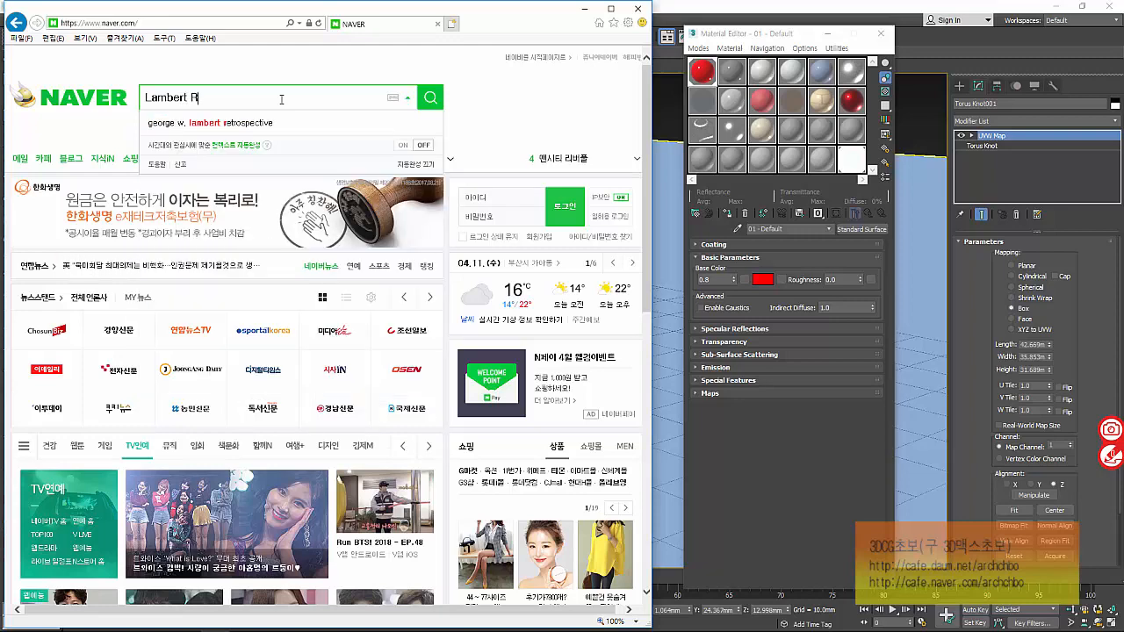
type("eflec")
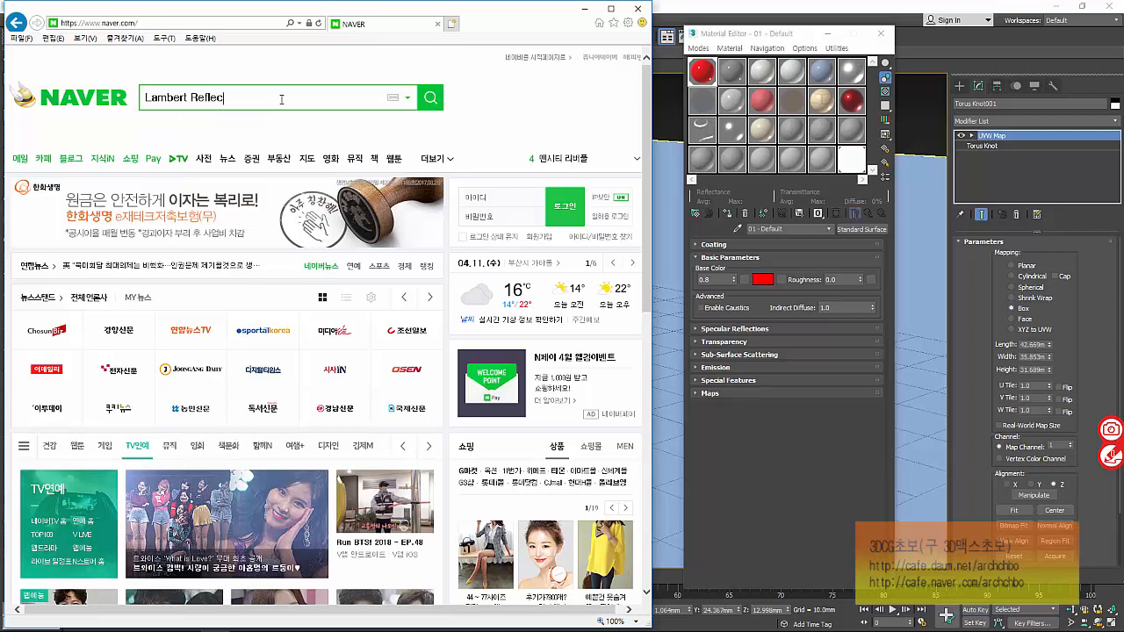
type("tion")
key("Return")
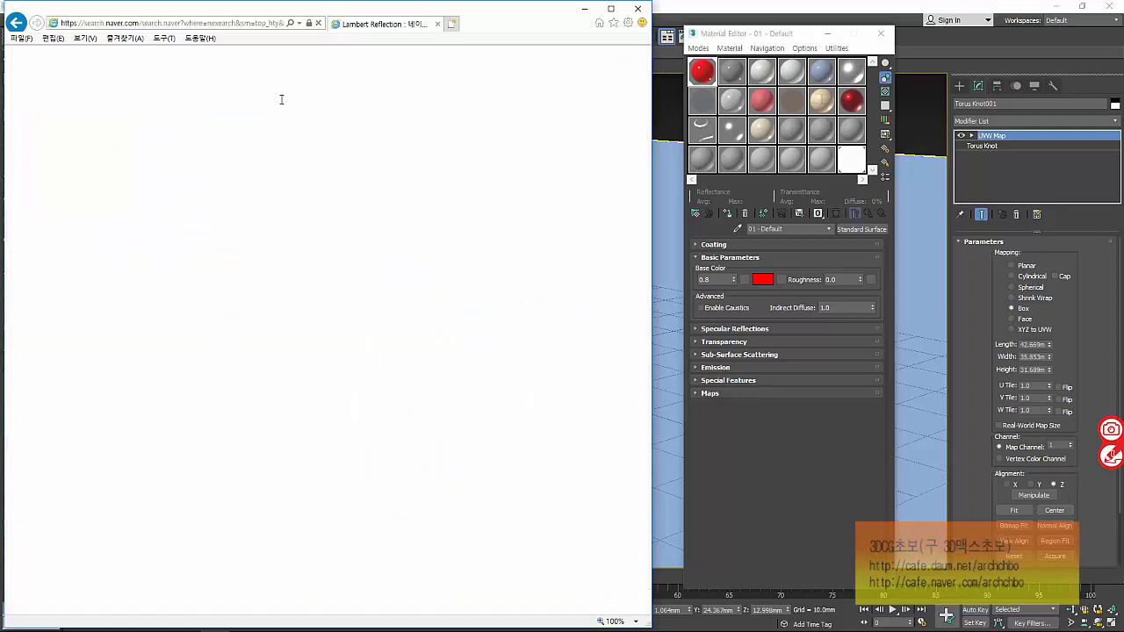
Look through the search results for an explanation of Lambert reflection, and minimize the browser to return to 3ds Max.
scroll(202, 203, "down", 3)
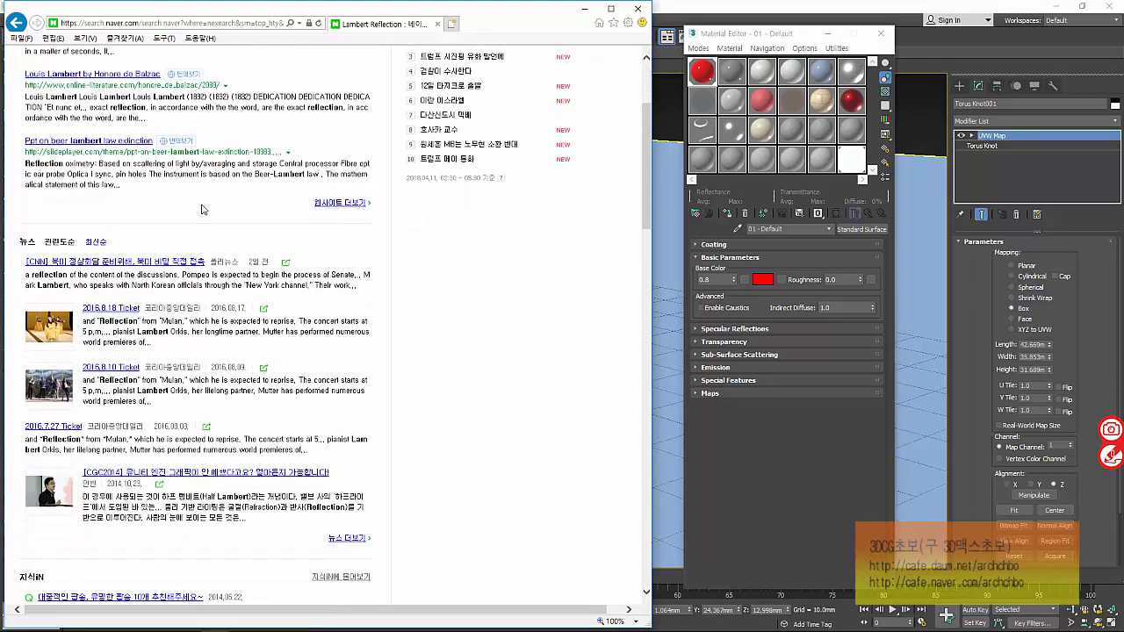
scroll(207, 208, "down", 6)
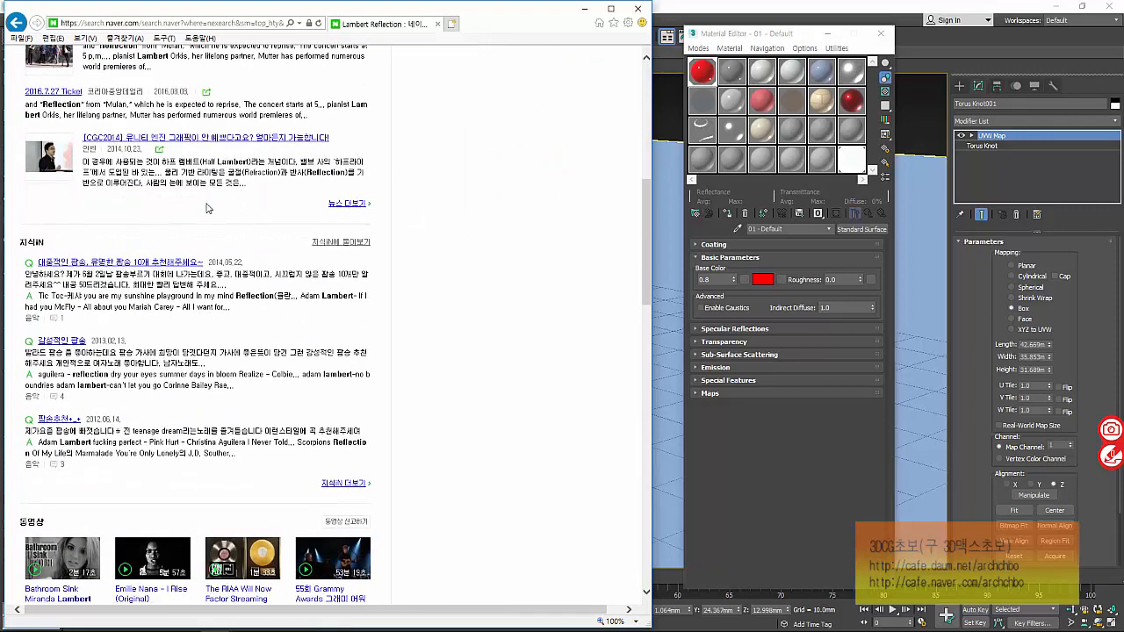
scroll(207, 208, "down", 9)
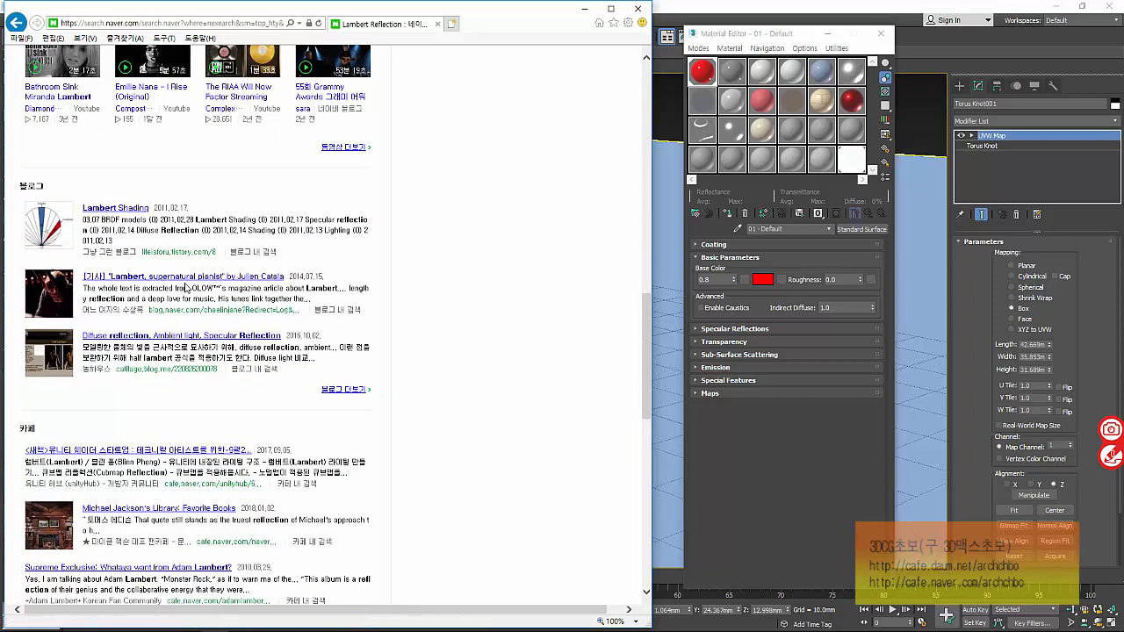
scroll(187, 291, "down", 1)
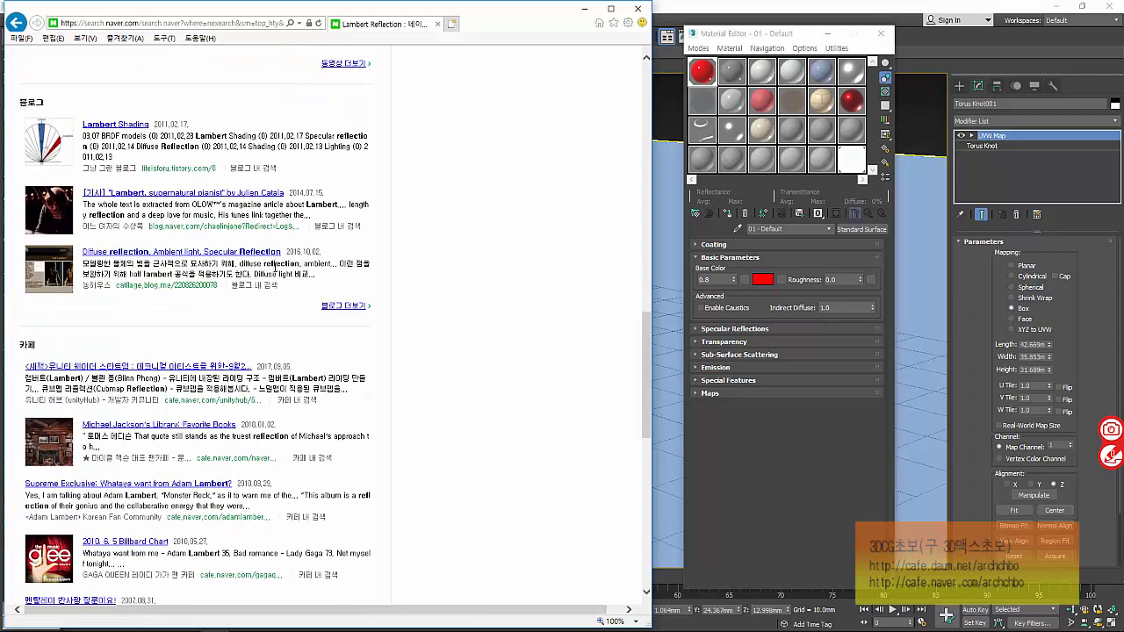
scroll(276, 272, "down", 6)
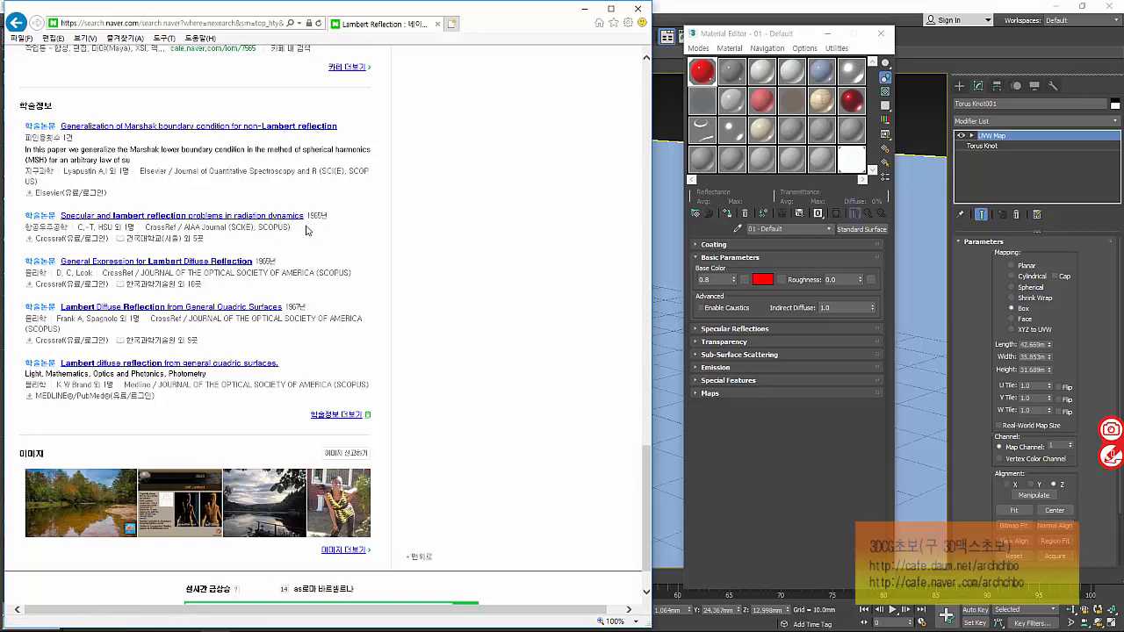
left_click(579, 8)
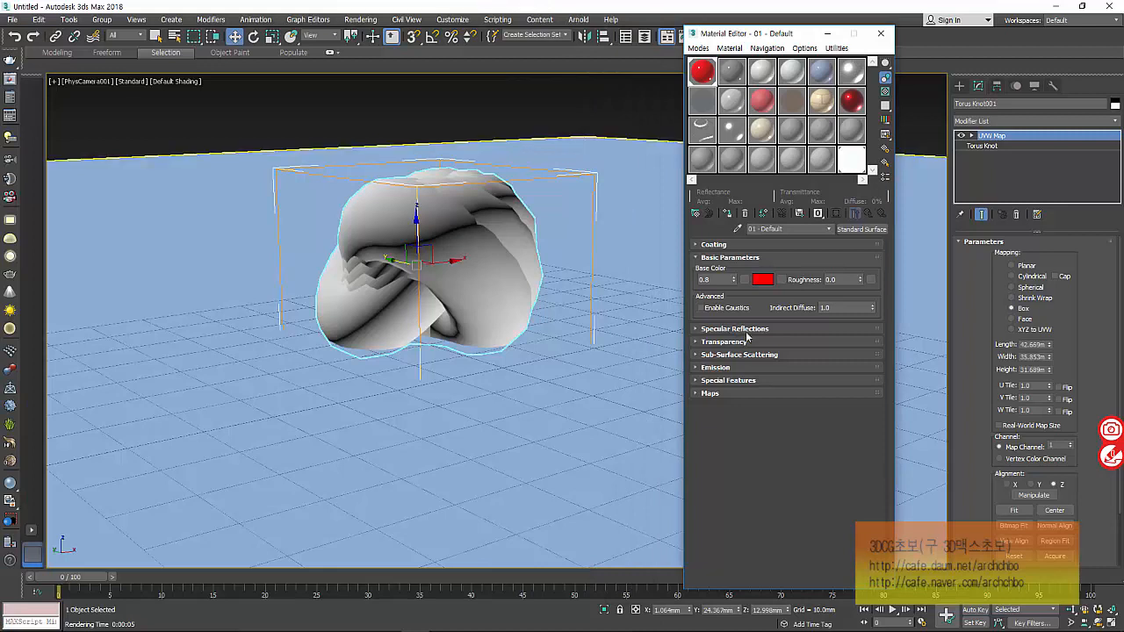
Switch to Notepad, add the line "정반사에 가까운 아주 광택이 높은 반사 : 램버트반사" below the existing notes, and minimize it.
double_click(846, 279)
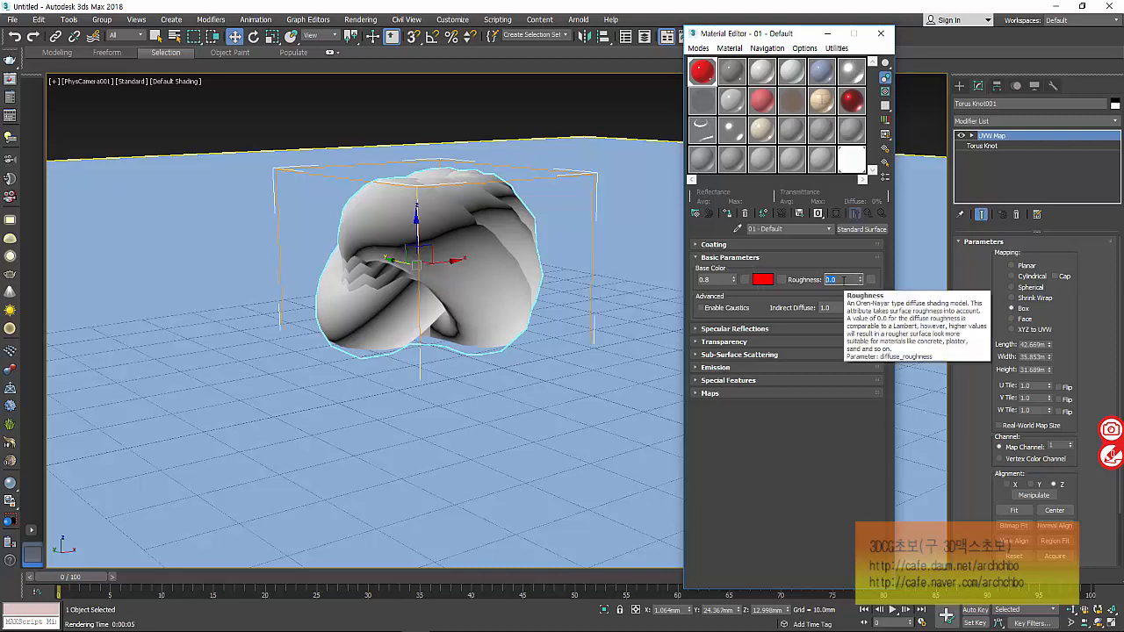
left_click(243, 618)
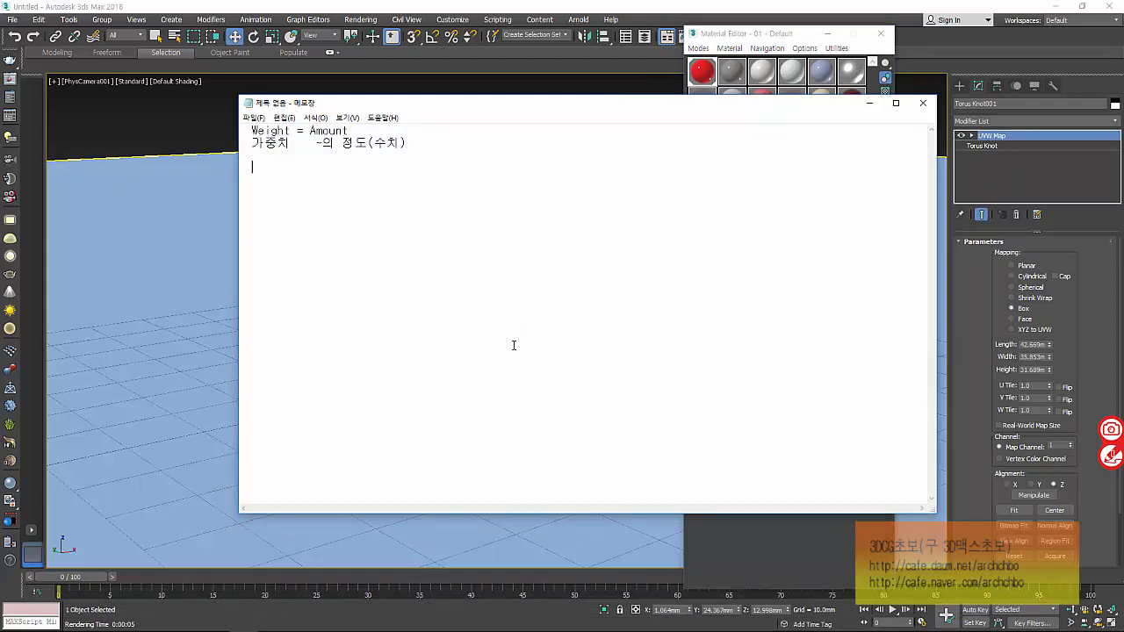
type("정ㅂ")
key("BackSpace")
key("BackSpace")
type("정ㅂㅏㄴㅅ")
type("에 ㄱ")
type("ㅏ까운 ")
type("아주 광택")
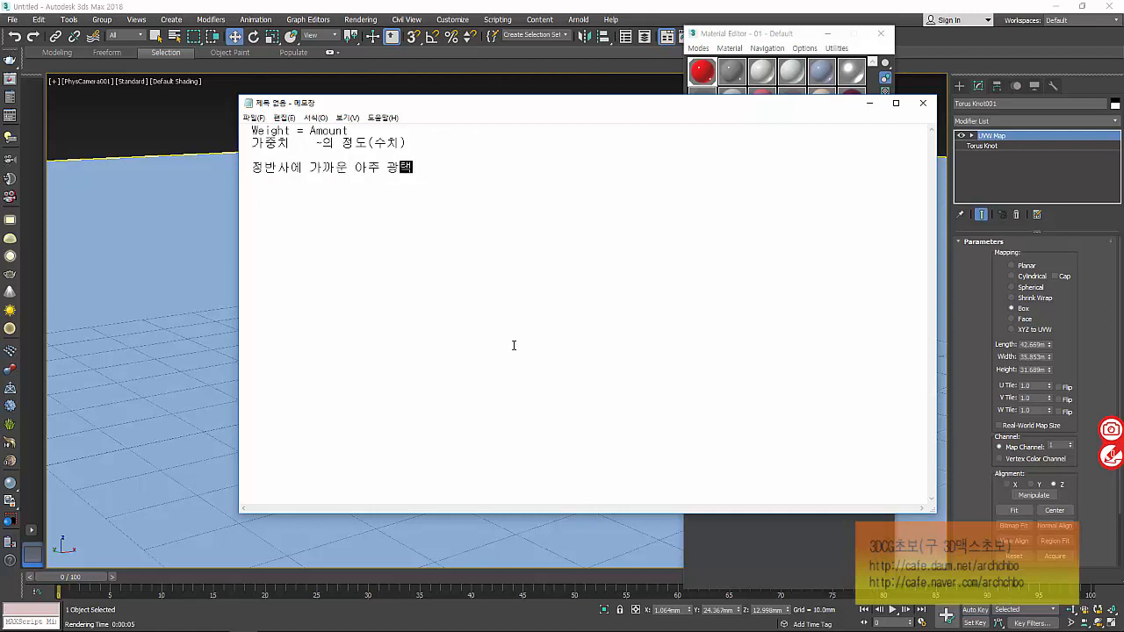
type("이 높은 반")
type("사 : ㄹ")
type("ㅐㅁㅂ")
type("ㅓ트반사")
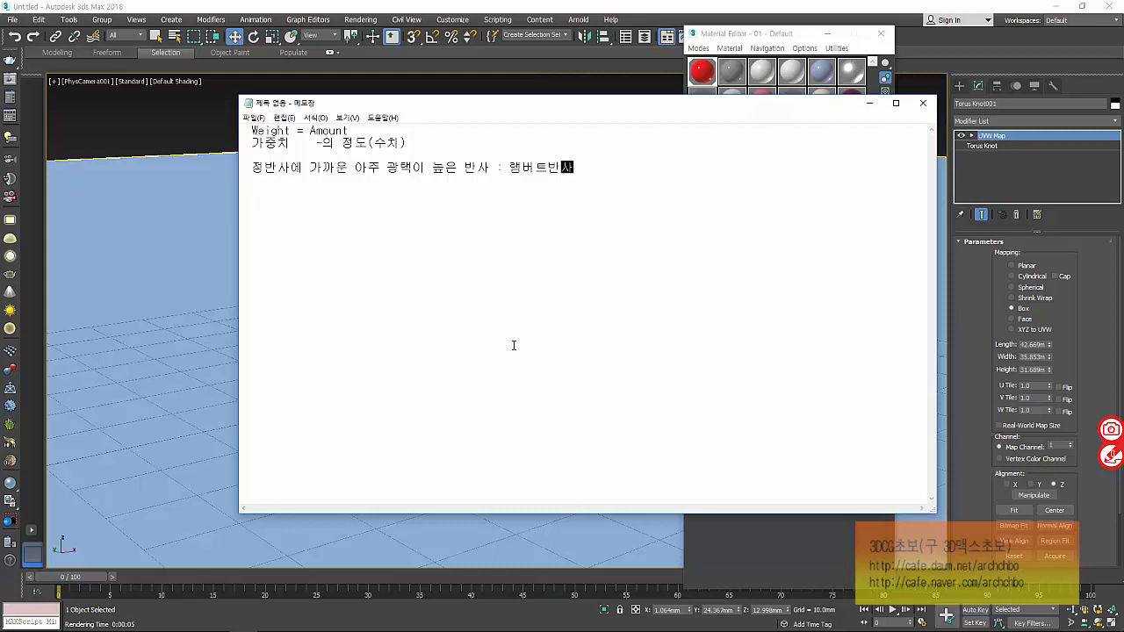
left_click(869, 103)
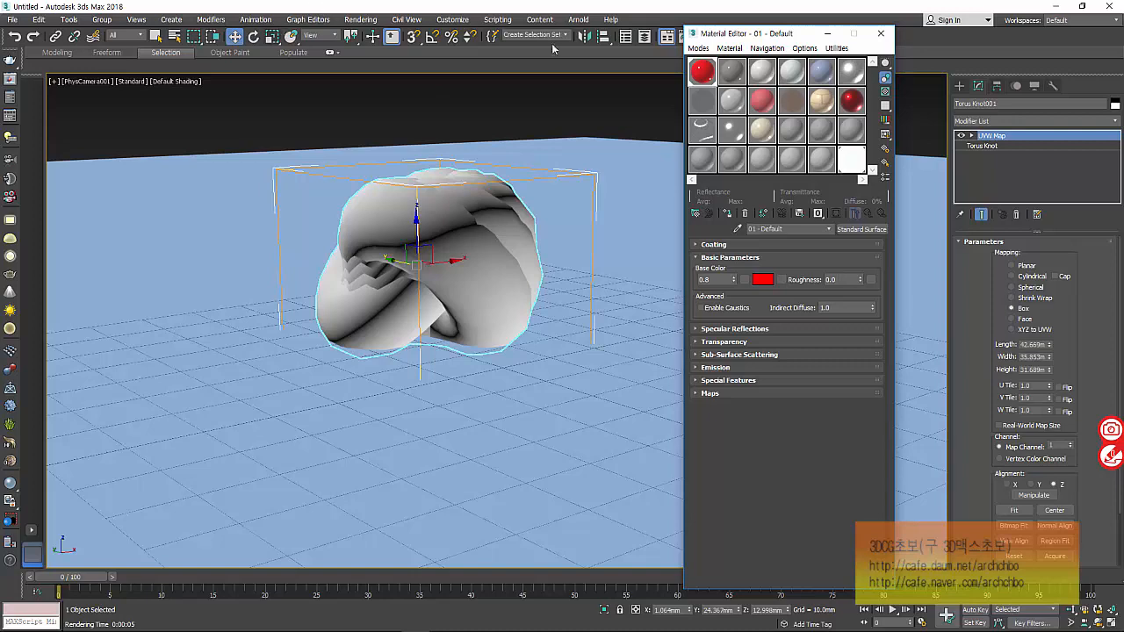
Render the region with the red material on the torus knot, keeping the rendered frame clear of the Material Editor.
left_click_drag(768, 25, 768, 58)
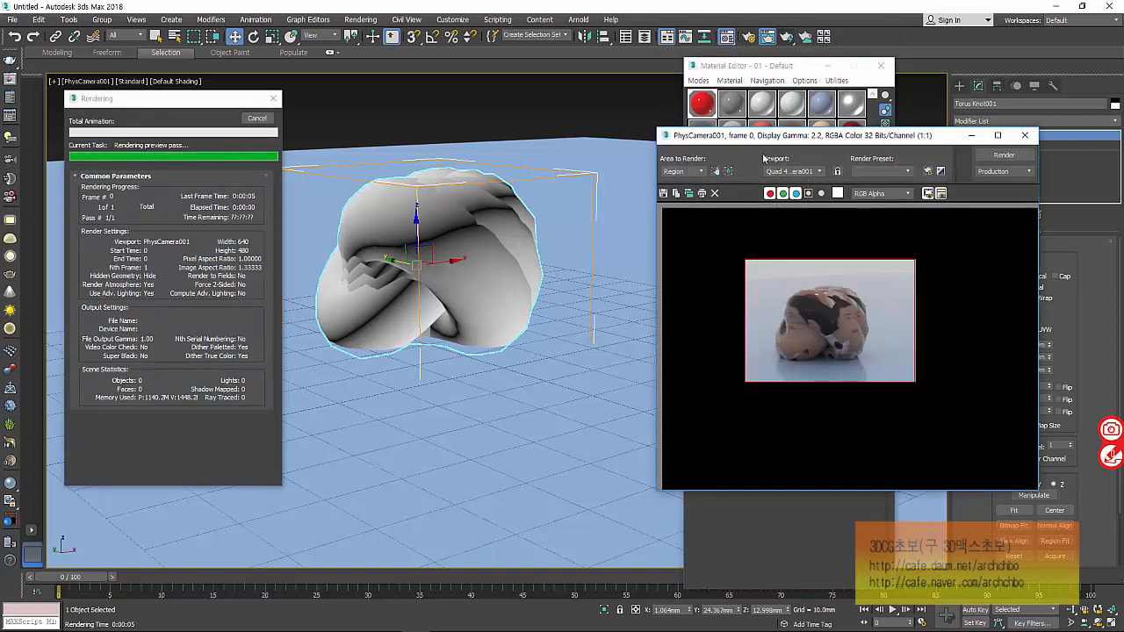
left_click_drag(767, 139, 208, 150)
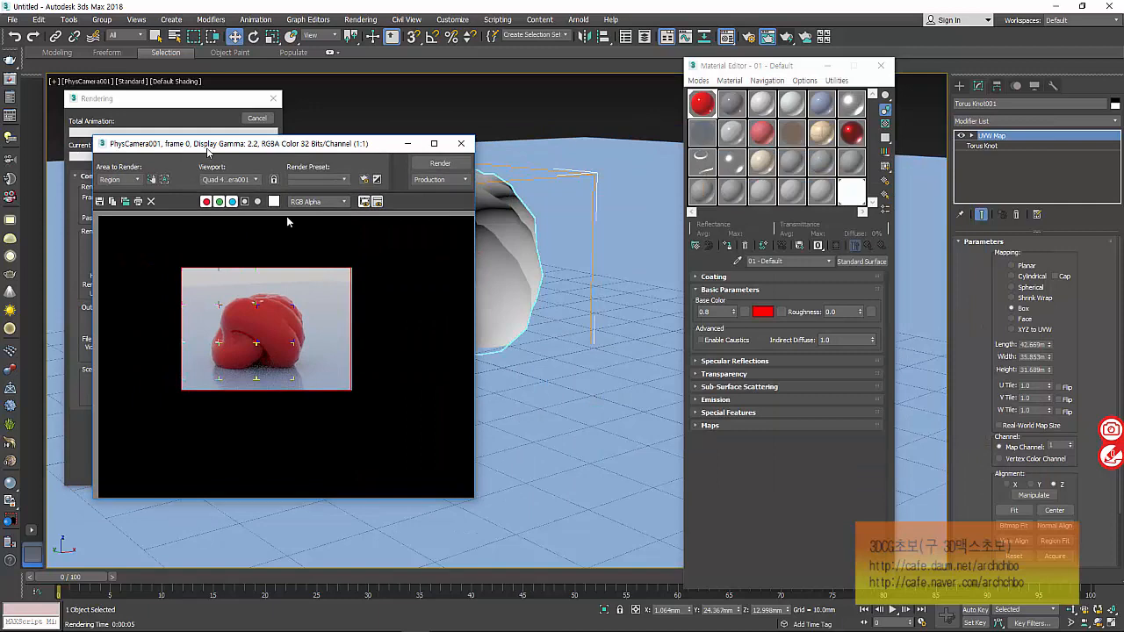
left_click_drag(208, 150, 253, 109)
Set the 01 - Default material's Roughness to 1.0, and open its enlarged sample preview beside the material parameters.
left_click(829, 312)
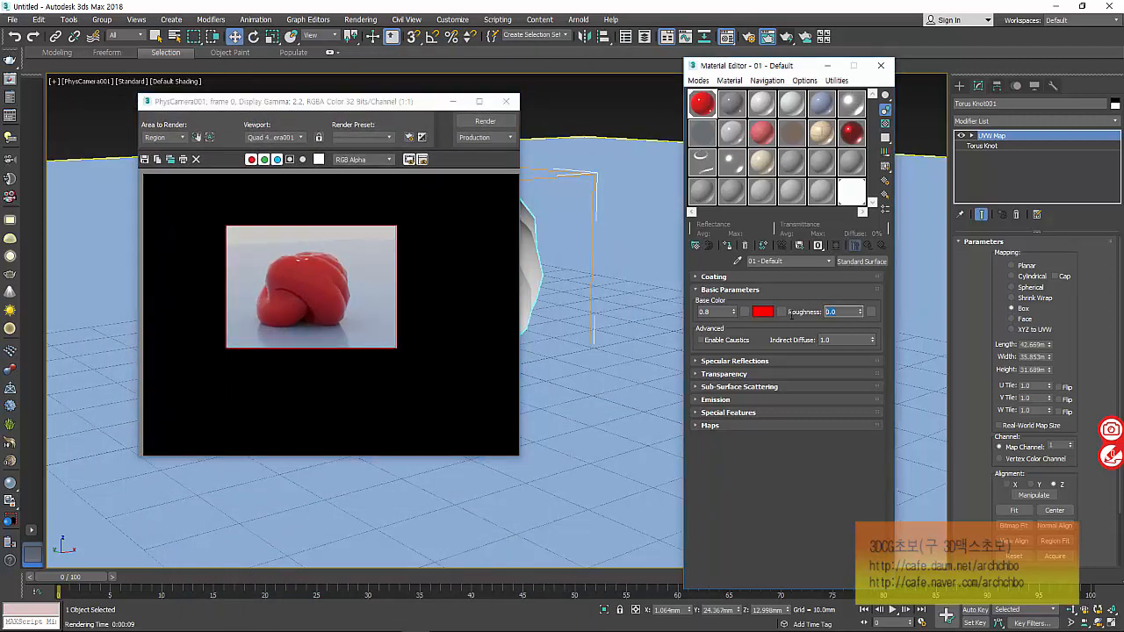
type("1")
key("Return")
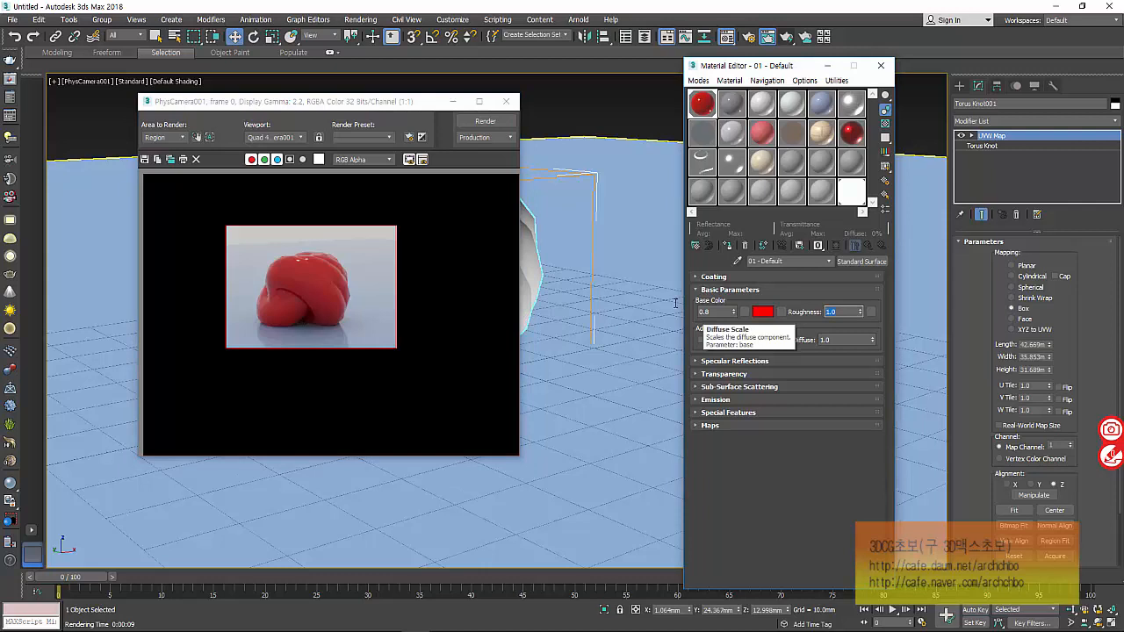
double_click(702, 104)
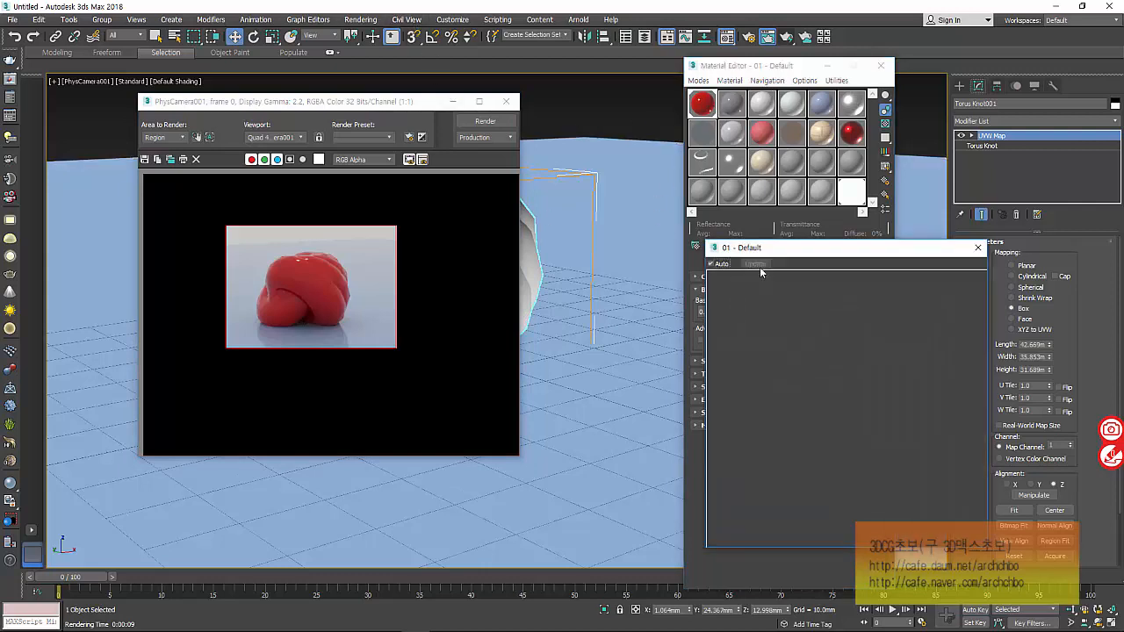
left_click_drag(781, 256, 509, 192)
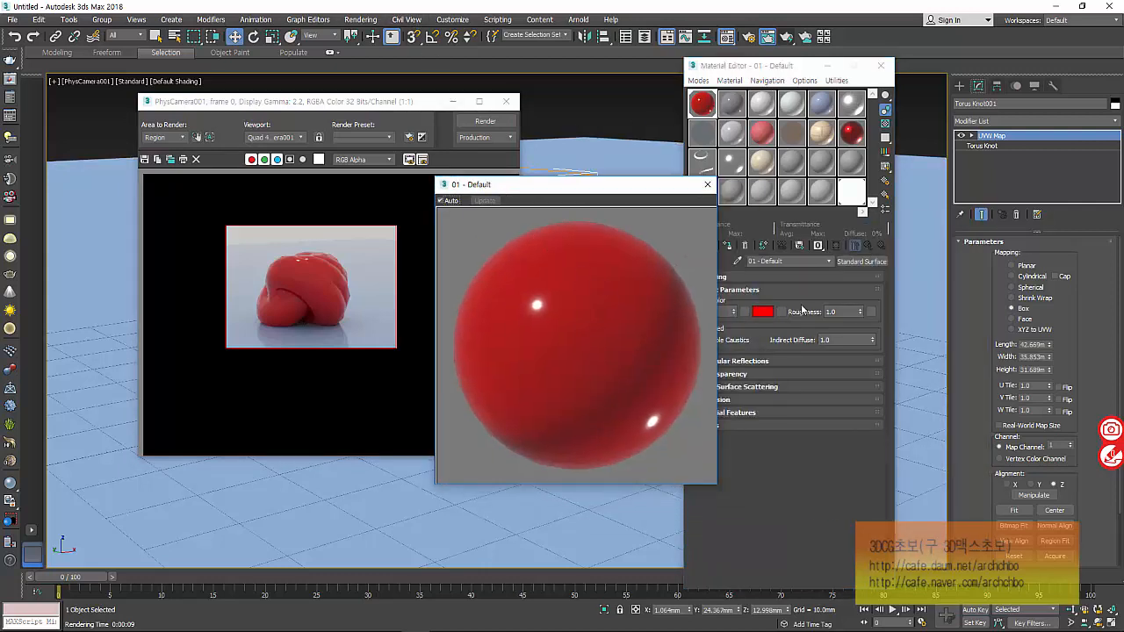
Compare the material's enlarged sample at Roughness 0 and at Roughness 1.0.
left_click(834, 312)
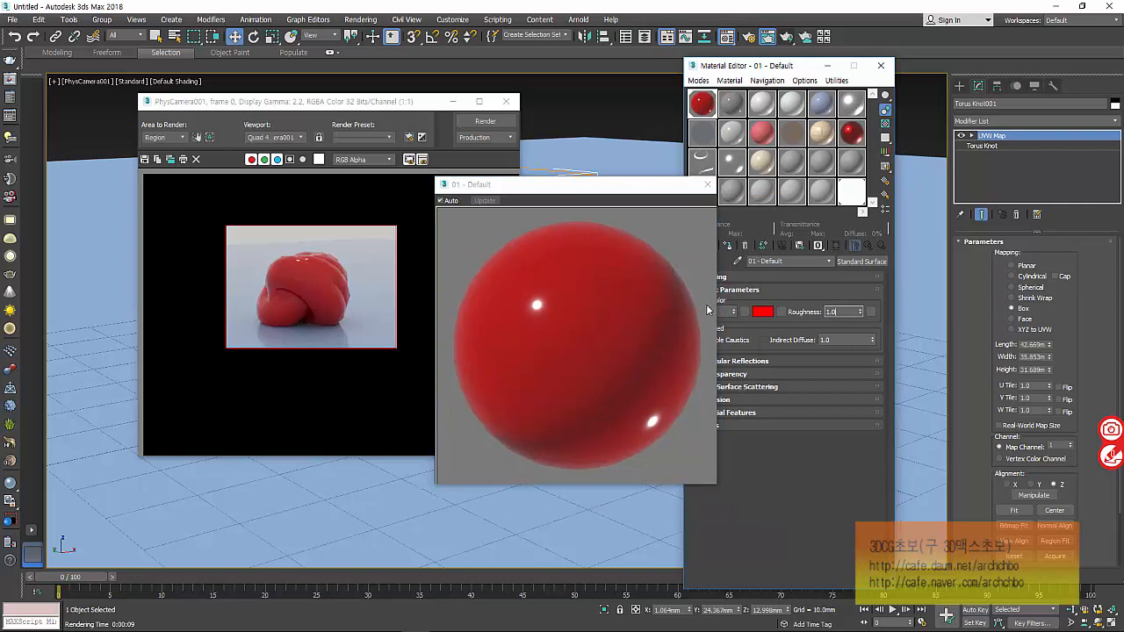
left_click_drag(850, 312, 776, 313)
type("0")
key("Return")
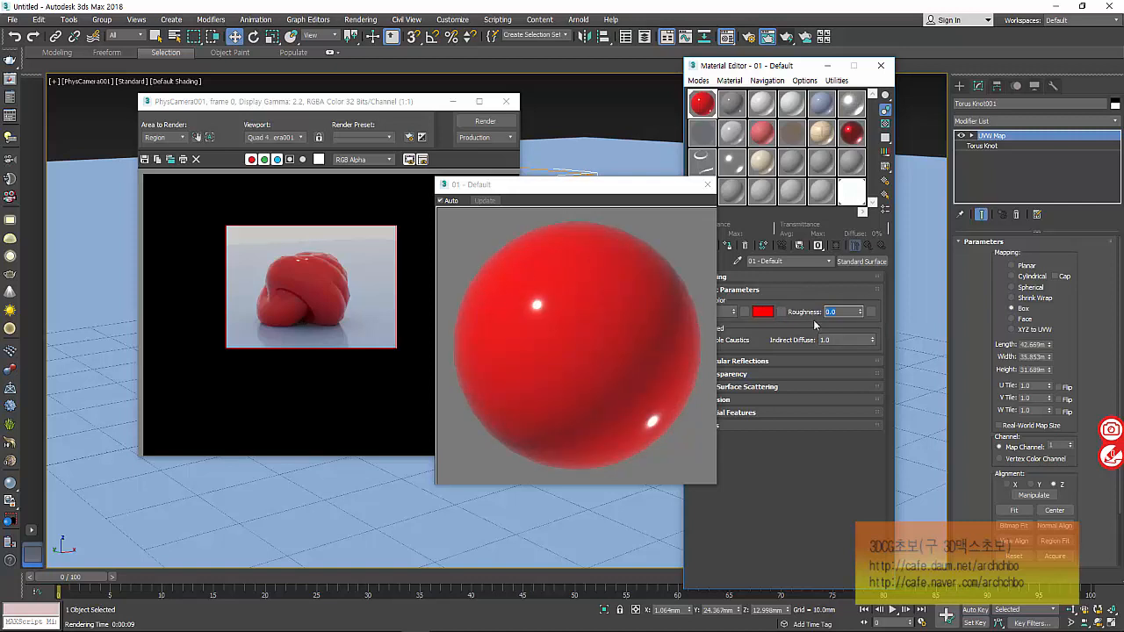
type("1")
key("Return")
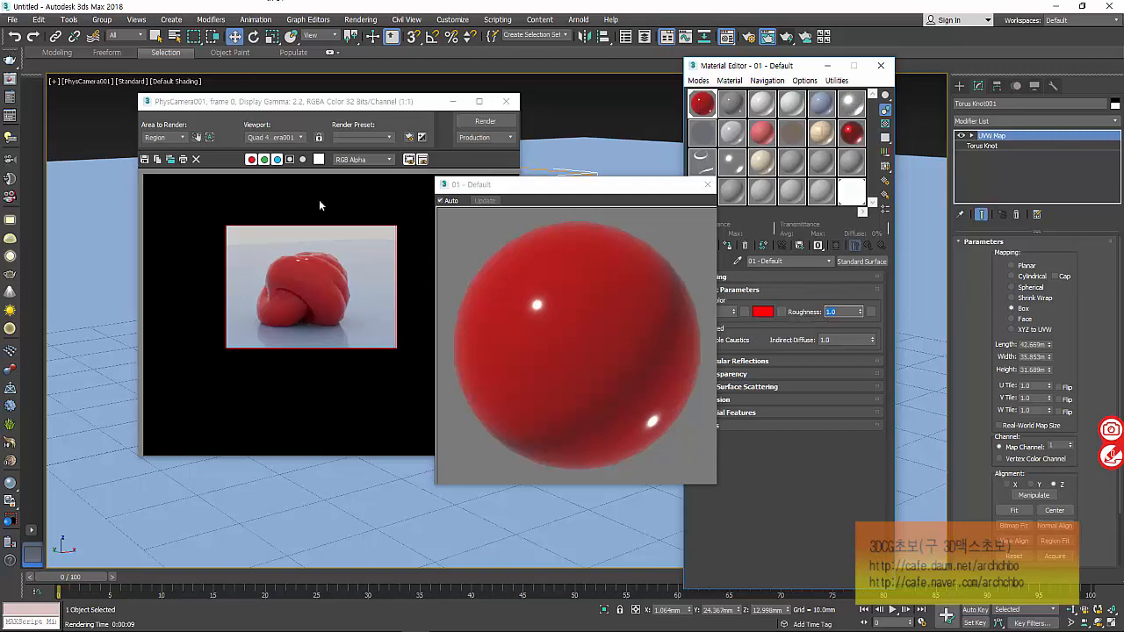
Clone the rendered frame, place the clone beside the original, and render the region again with the sample preview closed.
left_click(708, 185)
left_click(170, 159)
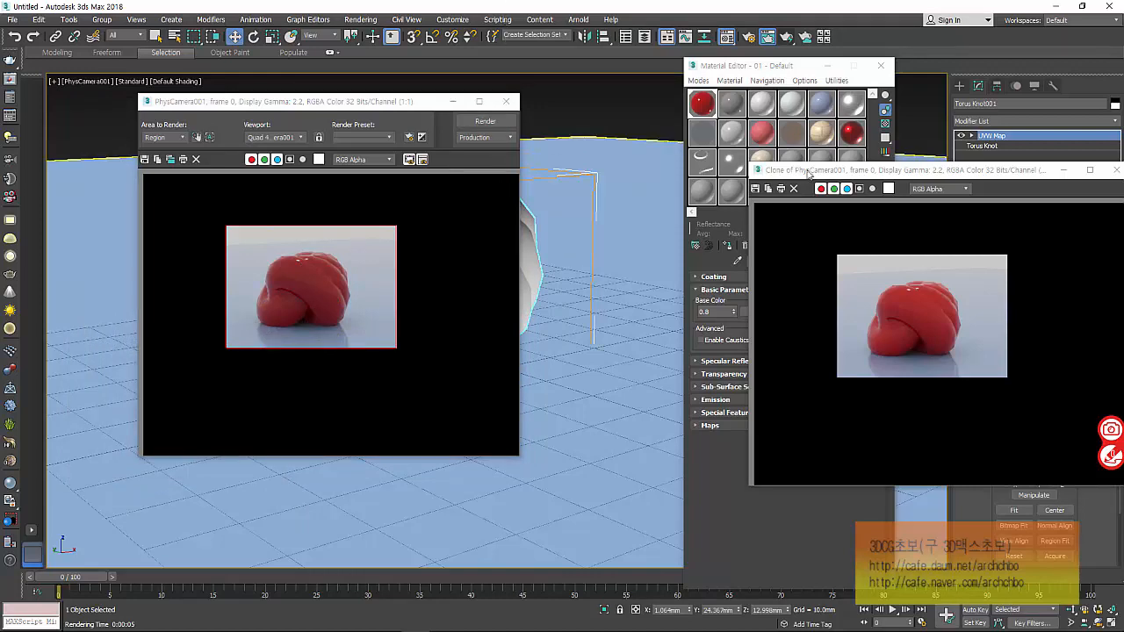
mouse_move(808, 173)
left_mouse_down()
mouse_move(753, 173)
mouse_move(568, 244)
mouse_move(605, 178)
left_mouse_up()
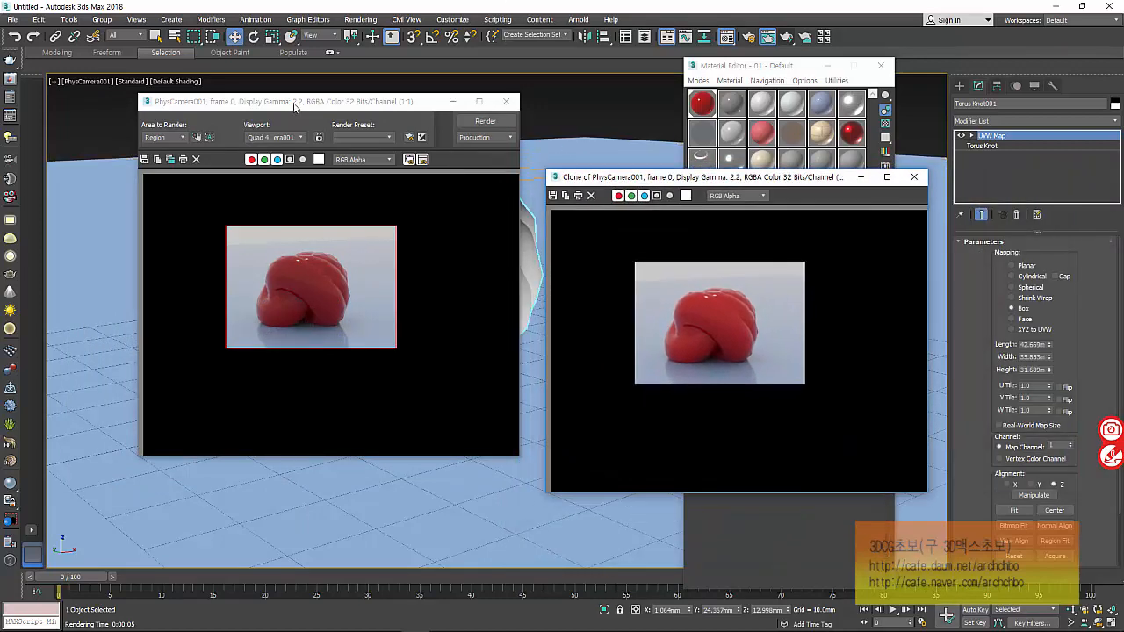
mouse_move(289, 105)
left_mouse_down()
mouse_move(436, 130)
mouse_move(401, 122)
left_mouse_up()
left_click(786, 36)
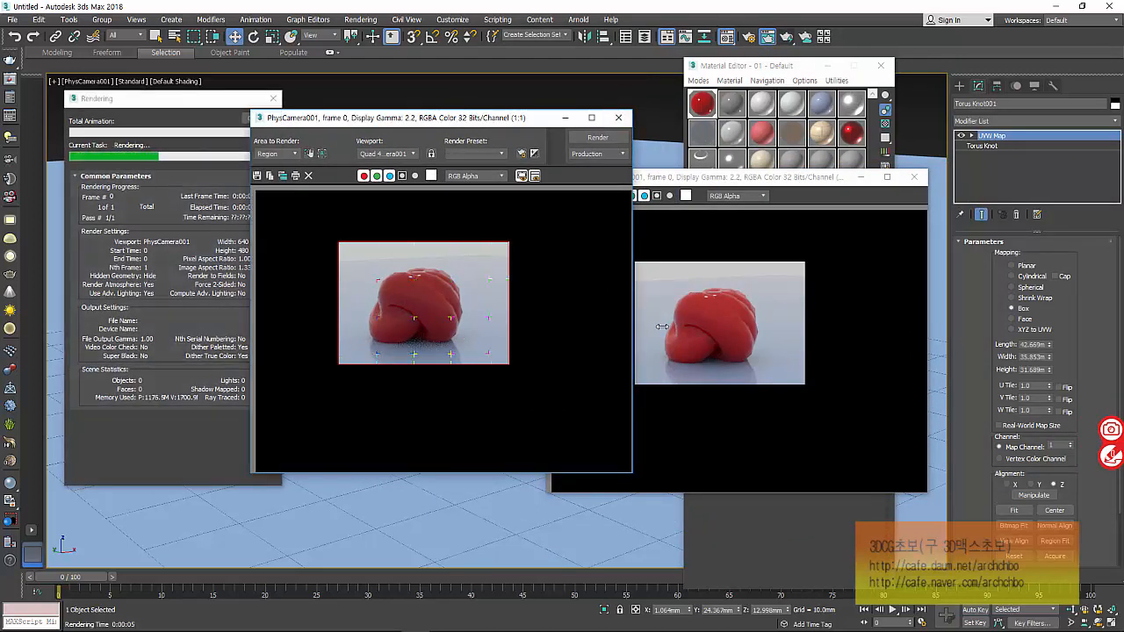
Compare the torus knot's shading up close in the new and cloned renders, and close both rendered frames.
left_click(737, 336)
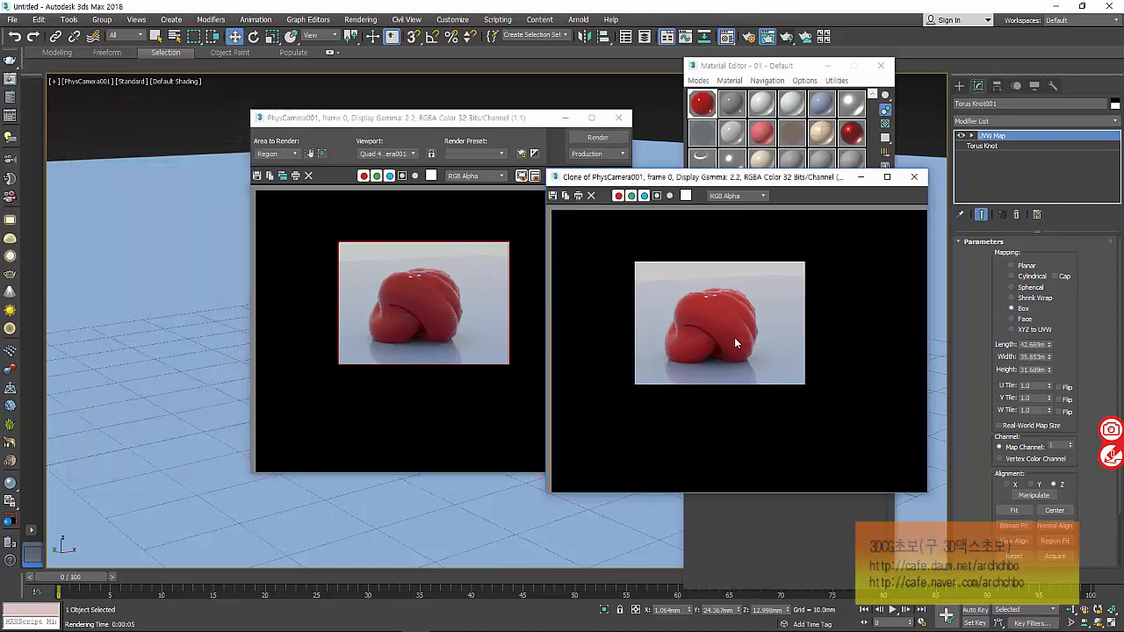
left_click(440, 317)
scroll(440, 317, "up", 4)
middle_click_drag(491, 341, 532, 356)
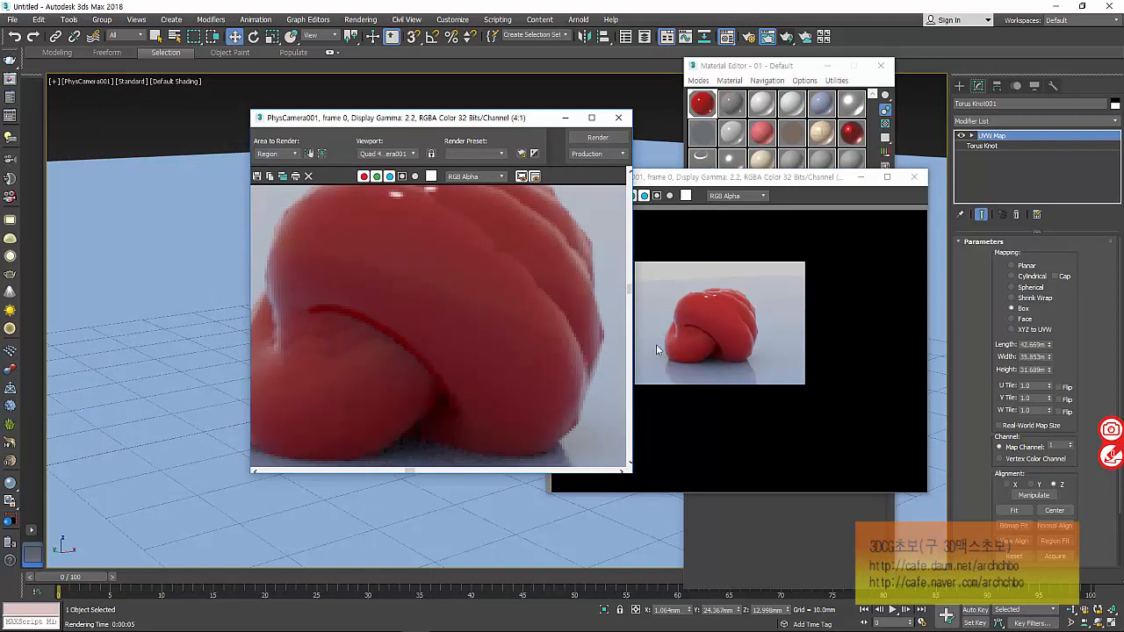
scroll(668, 343, "up", 5)
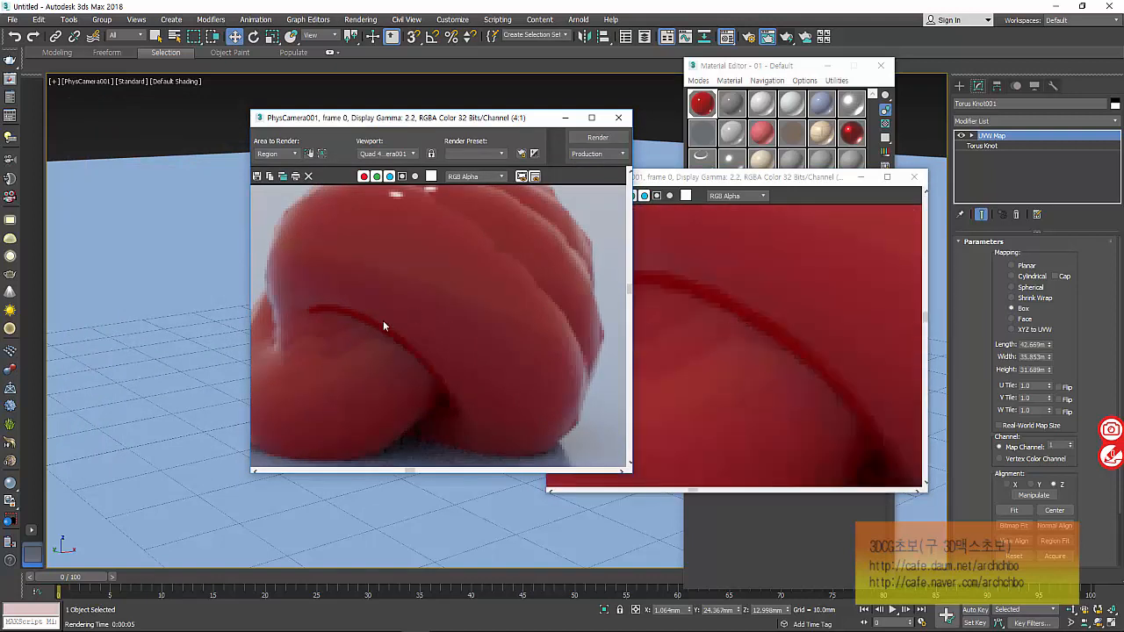
middle_click_drag(365, 402, 402, 358)
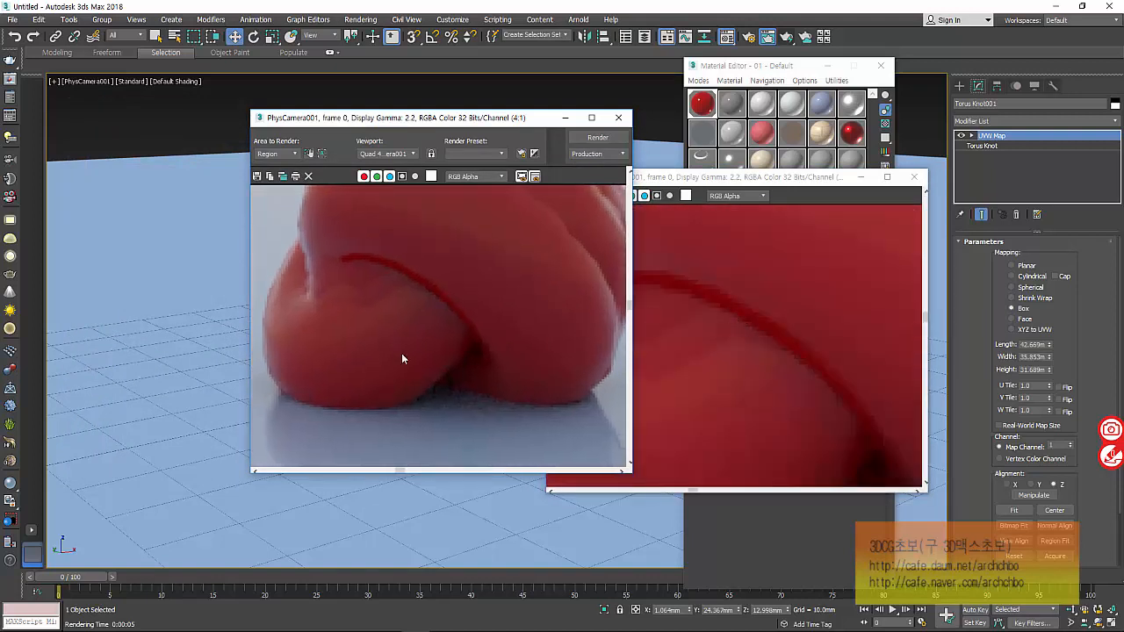
left_click(664, 406)
scroll(667, 351, "down", 2)
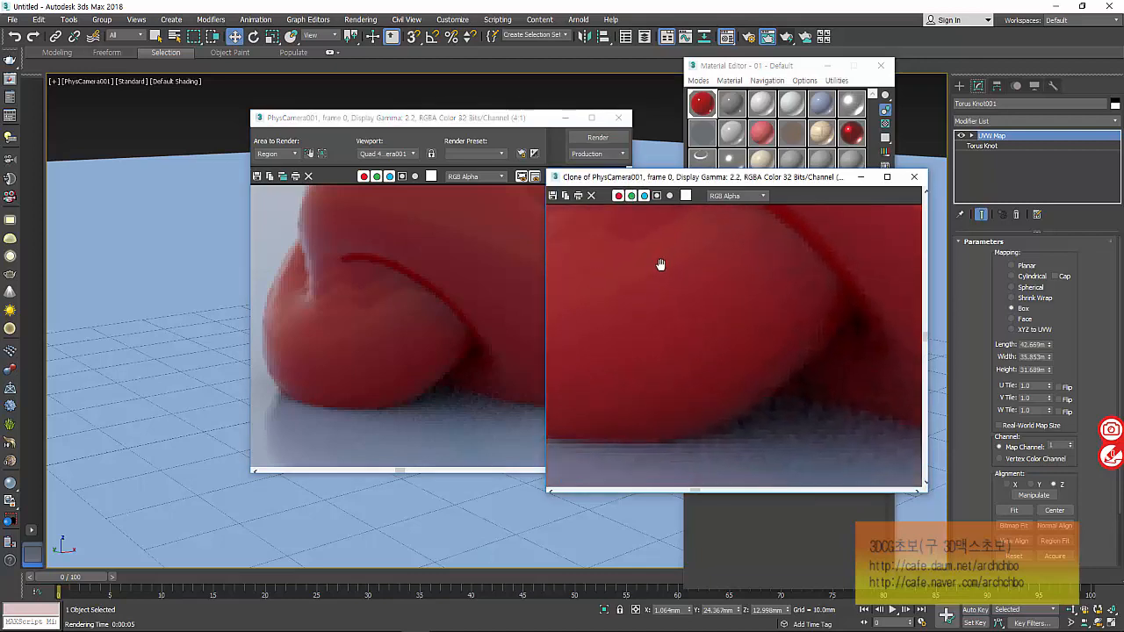
scroll(828, 235, "down", 5)
scroll(769, 331, "up", 2)
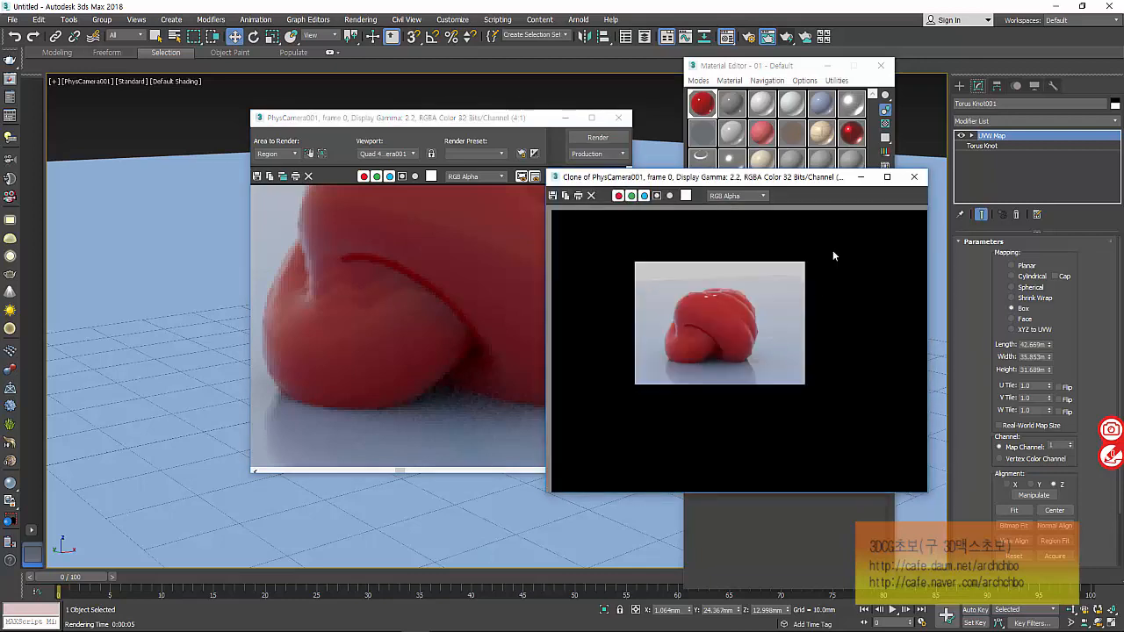
left_click(914, 177)
left_click(622, 117)
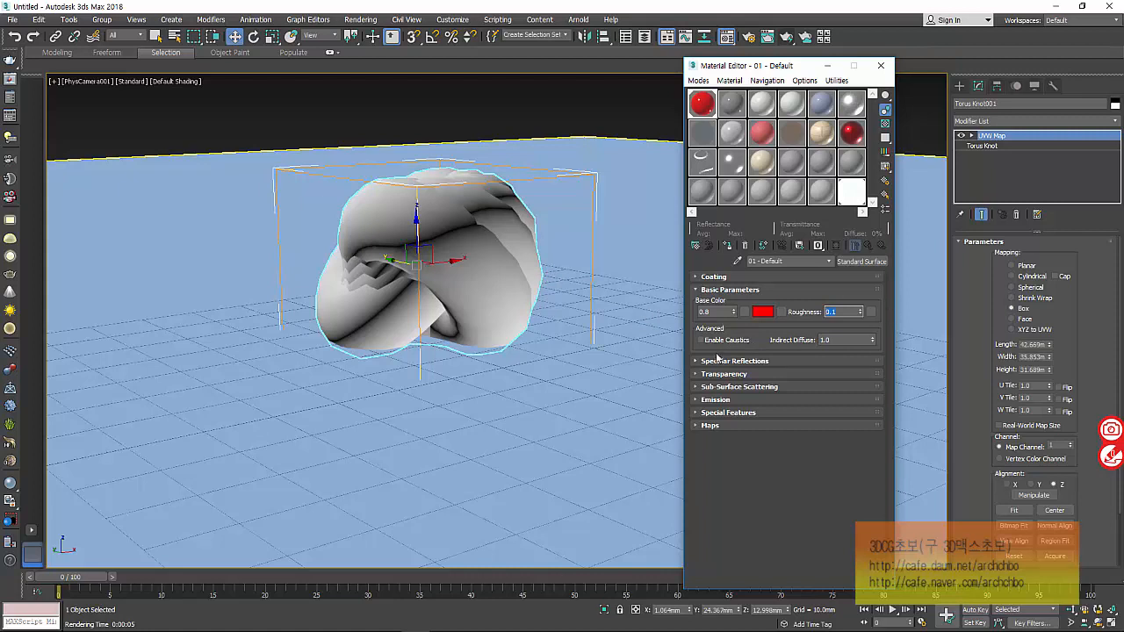
left_click(416, 600)
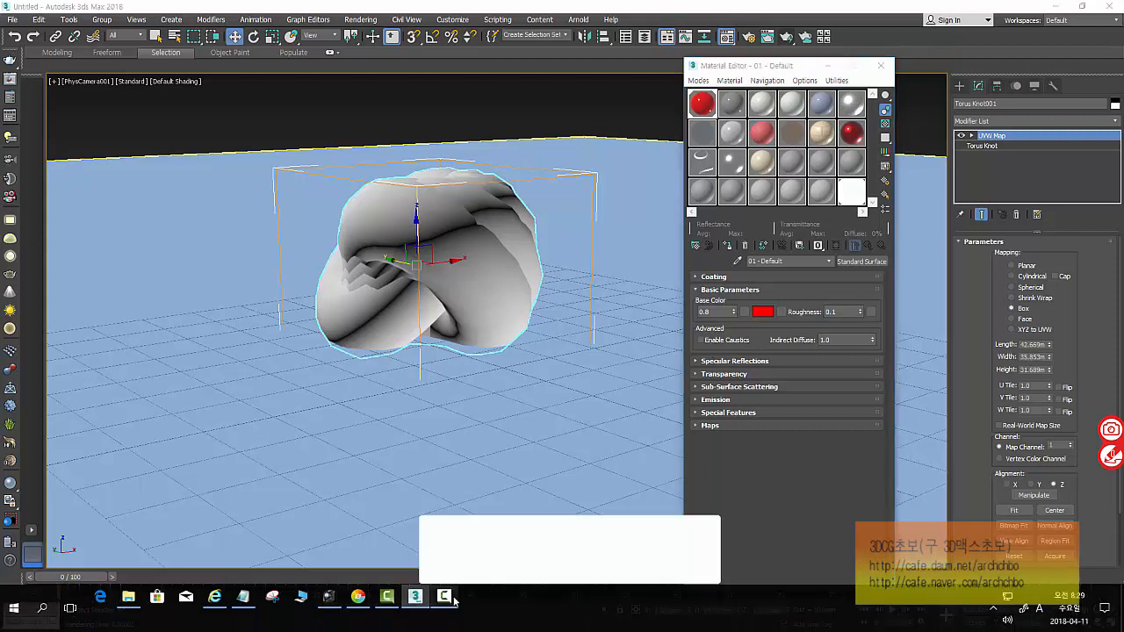